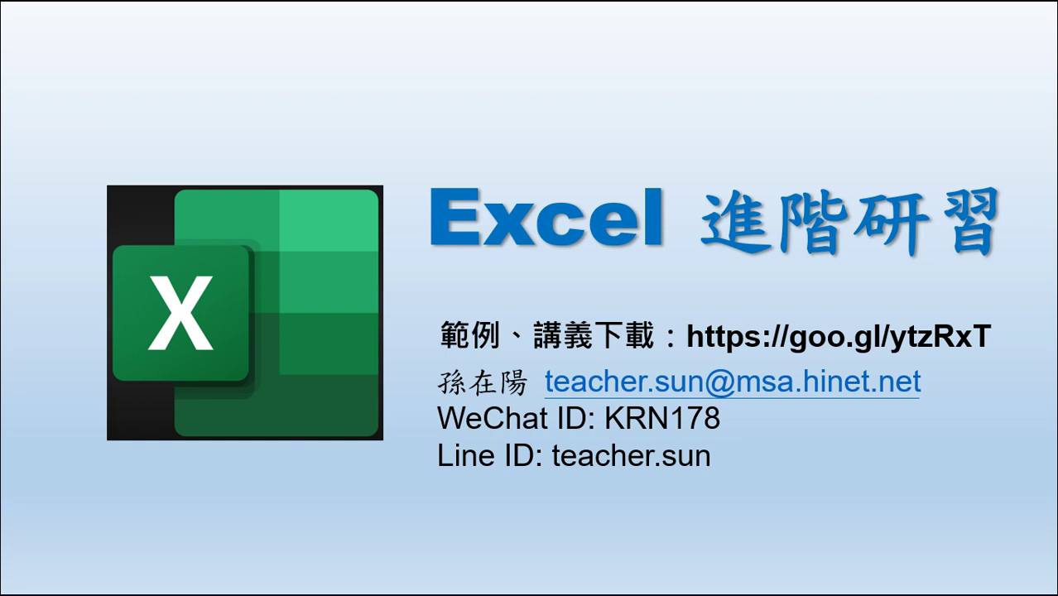
Exit the slideshow, rerun the title slide full screen, then return to editing Excel進階研習.pptx.
{"action": "key", "text": "Escape"}
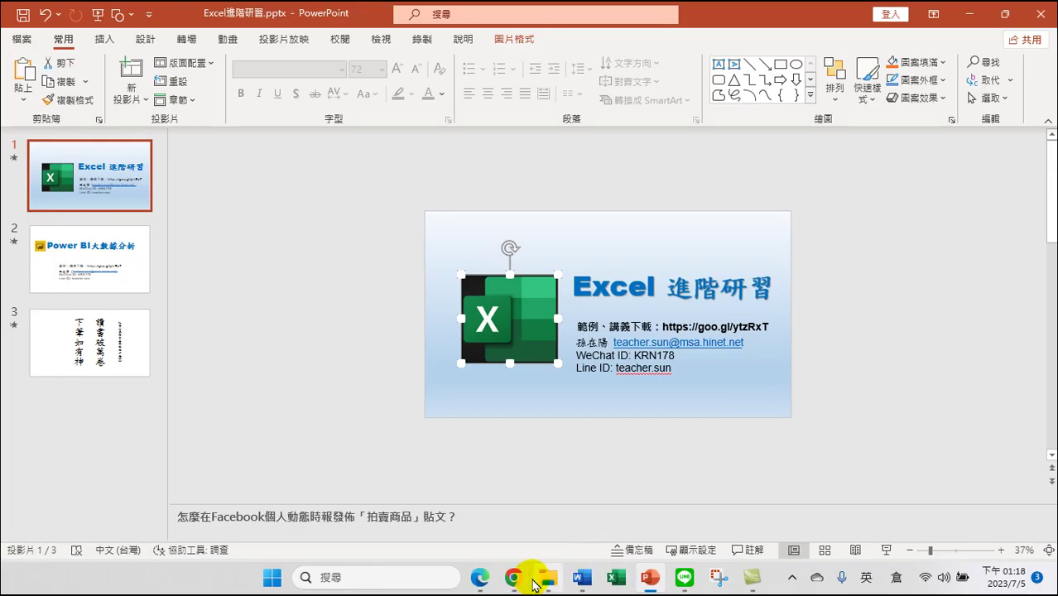
{"action": "key", "text": "F5"}
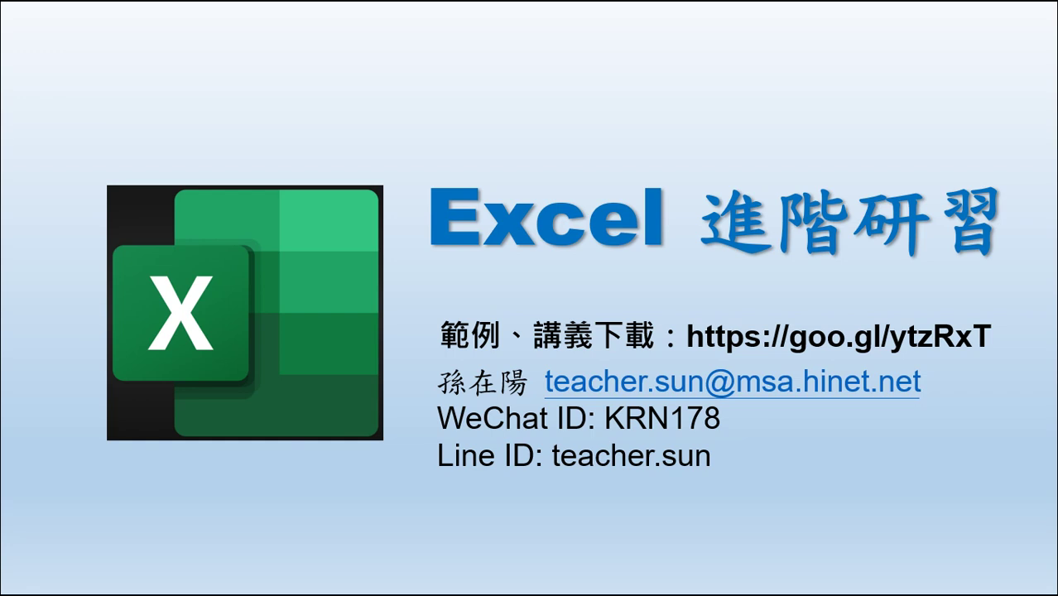
{"action": "key", "text": "Escape"}
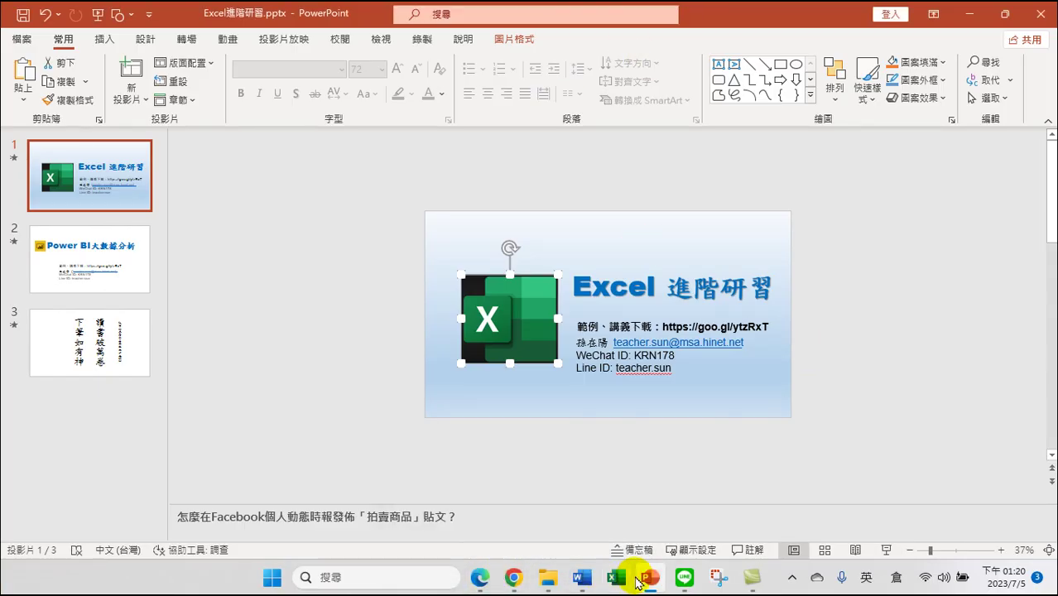
Switch to the Chrome window and its Excel logo image-search tab.
{"action": "mouse_move", "coordinate": [507, 581]}
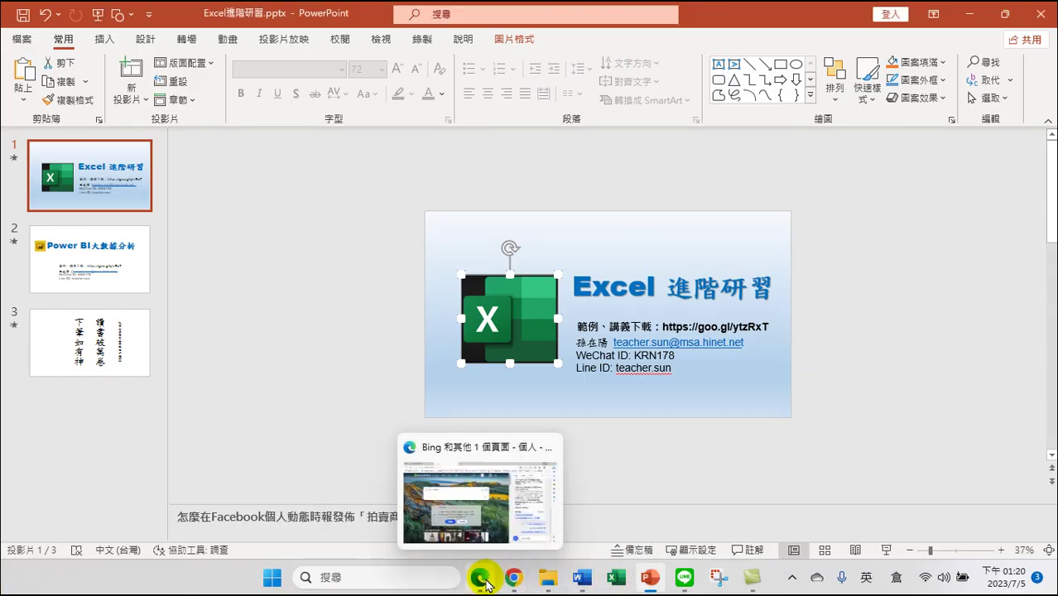
{"action": "left_click", "coordinate": [514, 578]}
{"action": "left_click", "coordinate": [435, 447]}
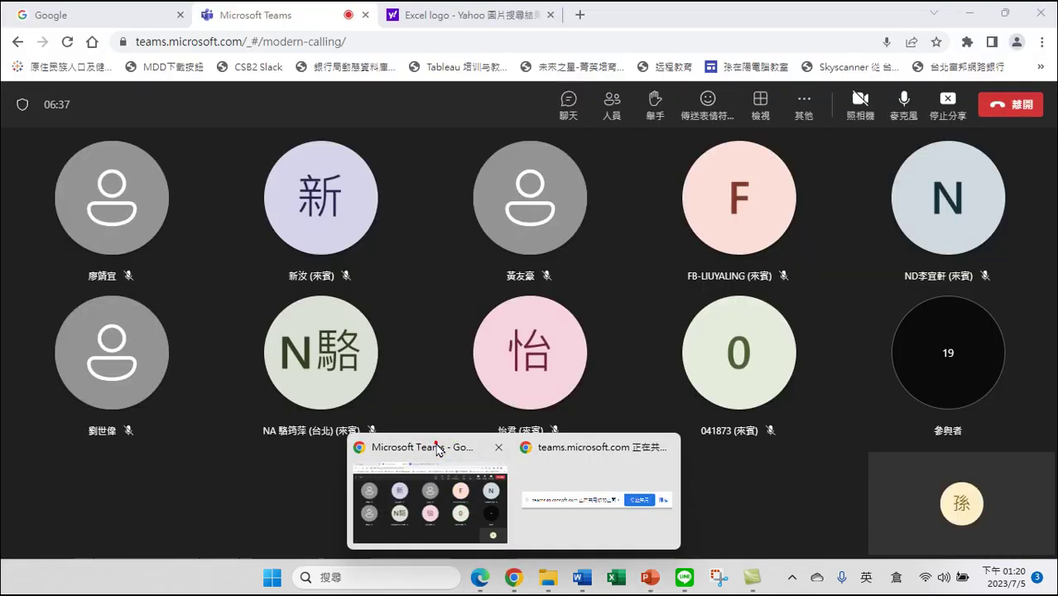
{"action": "left_click", "coordinate": [467, 13]}
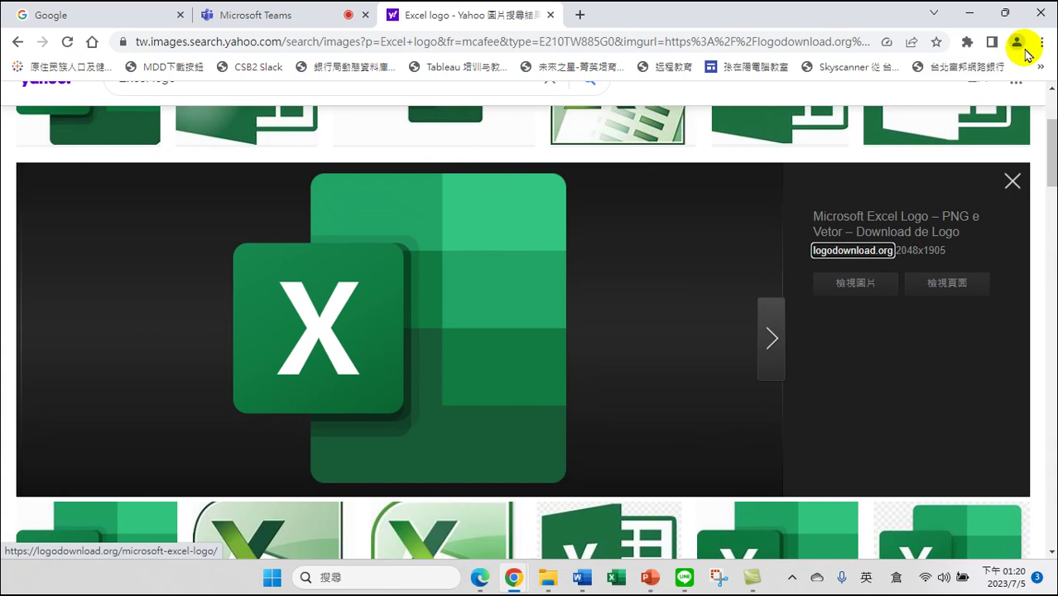
Load chat.openai.com from the ChatGPT bookmark in Chrome's Bookmarks menu.
{"action": "left_click", "coordinate": [1041, 41]}
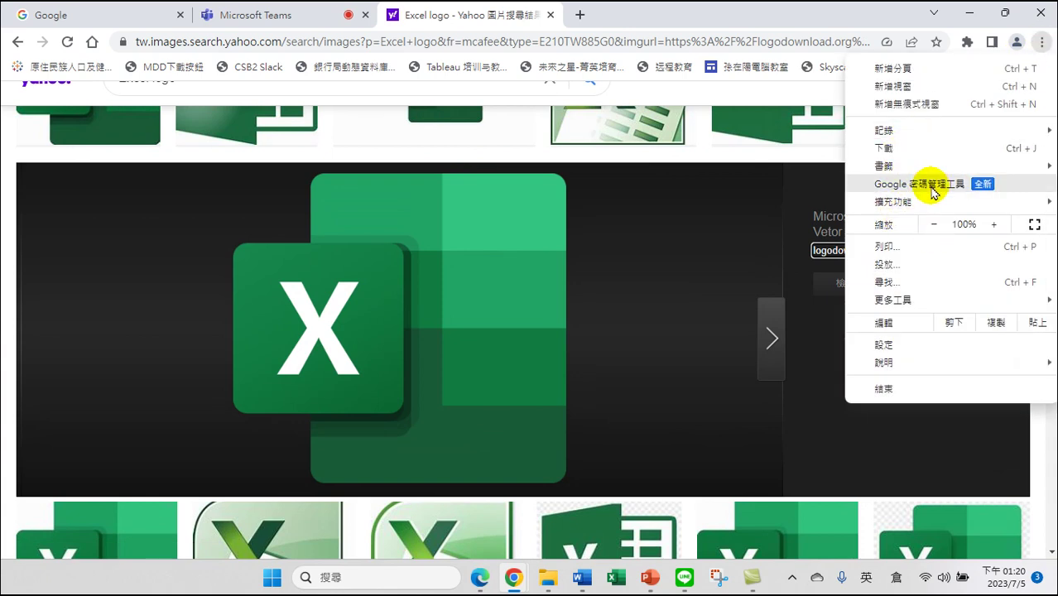
{"action": "mouse_move", "coordinate": [915, 131]}
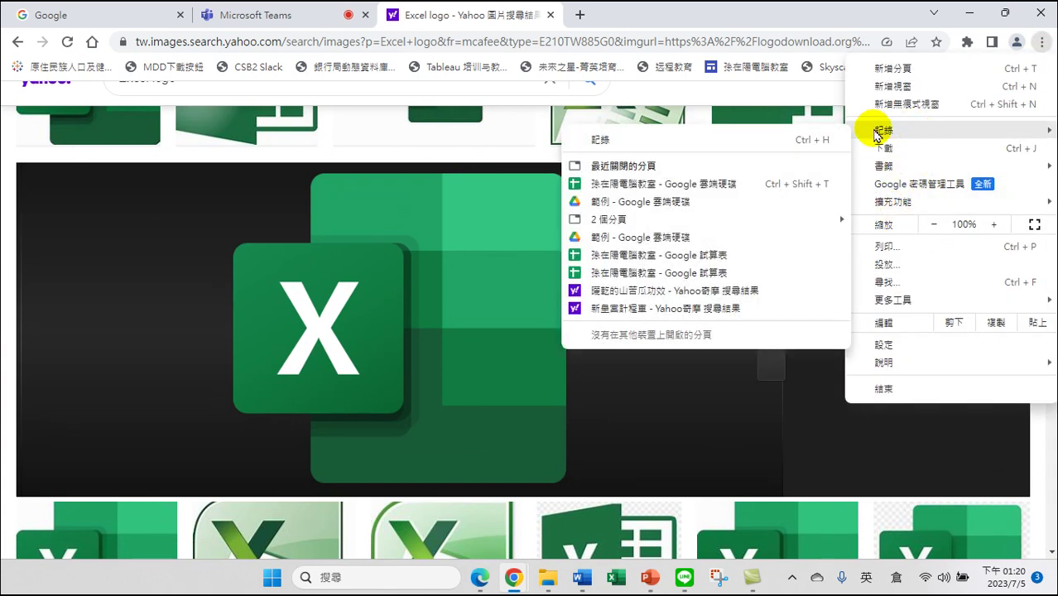
{"action": "mouse_move", "coordinate": [922, 207]}
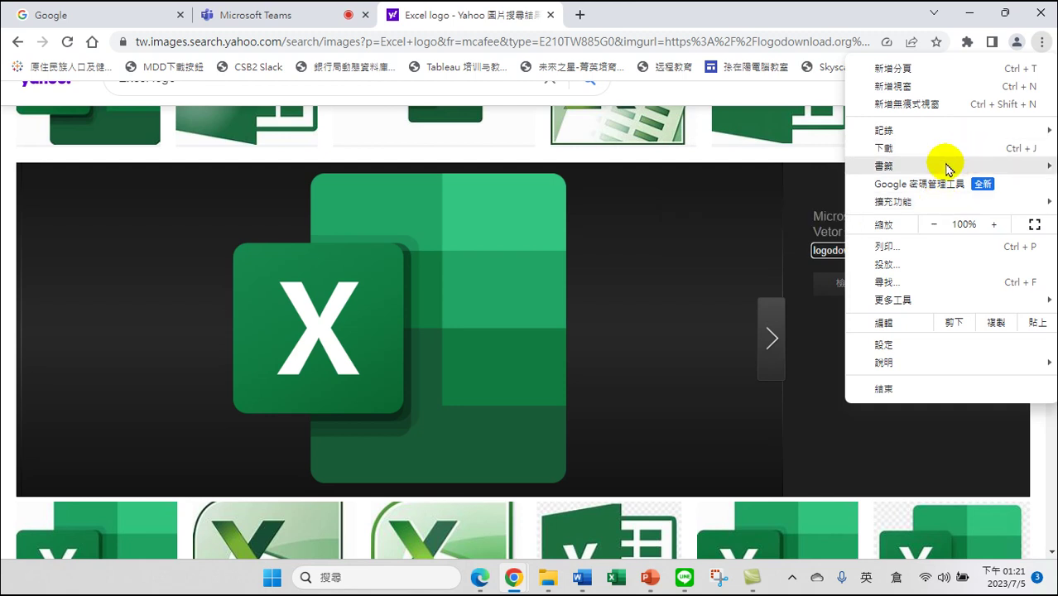
{"action": "mouse_move", "coordinate": [927, 168]}
{"action": "left_click", "coordinate": [617, 550]}
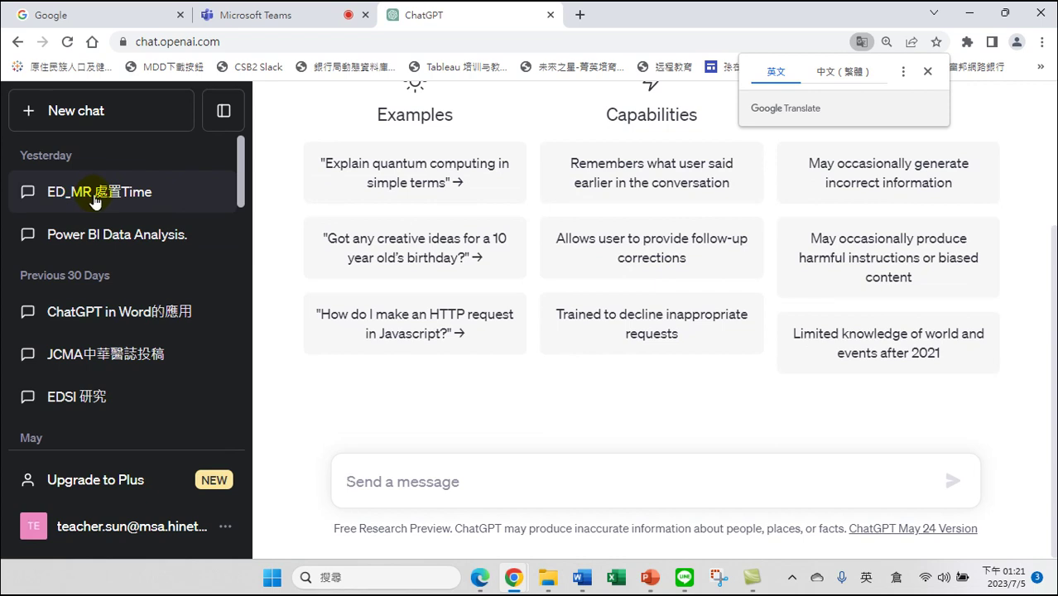
Open the 'ChatGPT in Word的應用' chat and scroll up to its '請修改內容' abstract-revision prompt.
{"action": "left_click", "coordinate": [108, 321]}
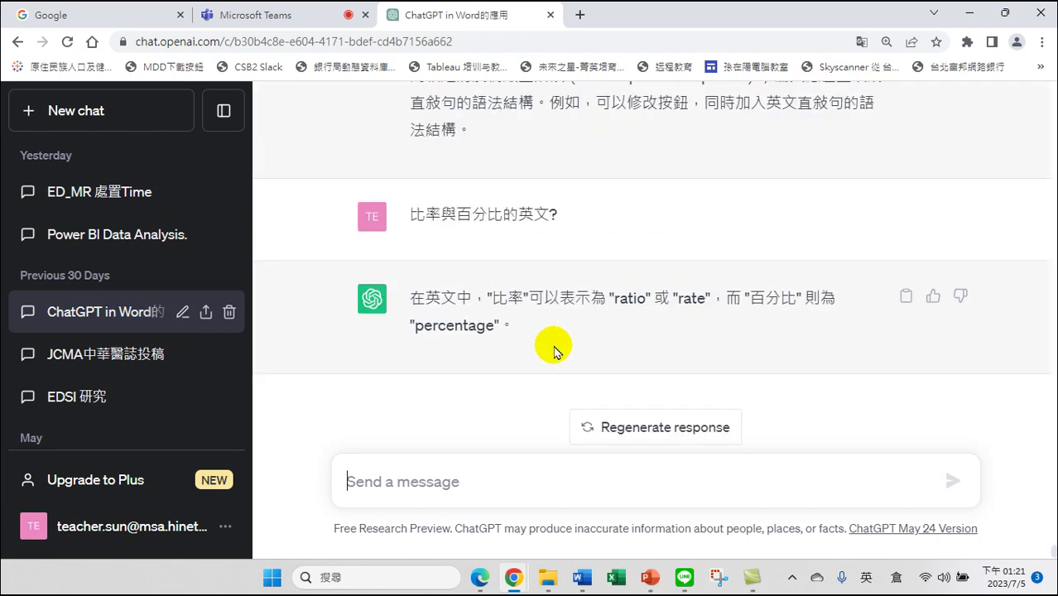
{"action": "scroll", "coordinate": [631, 283], "scroll_direction": "up", "scroll_amount": 2}
{"action": "scroll", "coordinate": [654, 285], "scroll_direction": "up", "scroll_amount": 4}
{"action": "scroll", "coordinate": [653, 285], "scroll_direction": "up", "scroll_amount": 5}
{"action": "scroll", "coordinate": [662, 265], "scroll_direction": "up", "scroll_amount": 5}
{"action": "scroll", "coordinate": [668, 244], "scroll_direction": "up", "scroll_amount": 5}
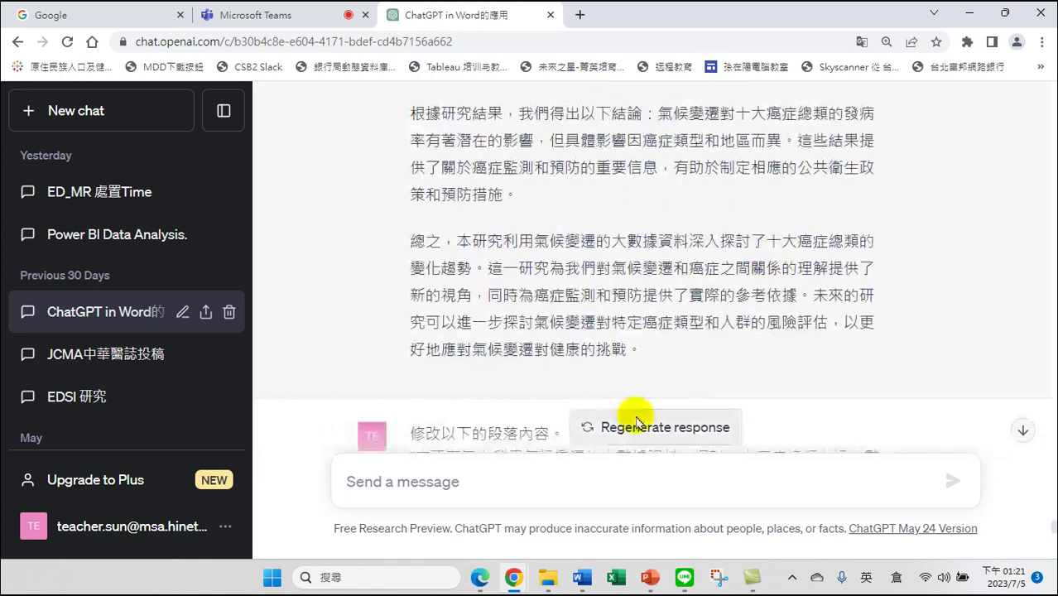
{"action": "scroll", "coordinate": [614, 165], "scroll_direction": "up", "scroll_amount": 5}
{"action": "scroll", "coordinate": [637, 190], "scroll_direction": "up", "scroll_amount": 5}
{"action": "scroll", "coordinate": [651, 212], "scroll_direction": "up", "scroll_amount": 5}
{"action": "scroll", "coordinate": [652, 233], "scroll_direction": "up", "scroll_amount": 2}
{"action": "scroll", "coordinate": [641, 225], "scroll_direction": "up", "scroll_amount": 2}
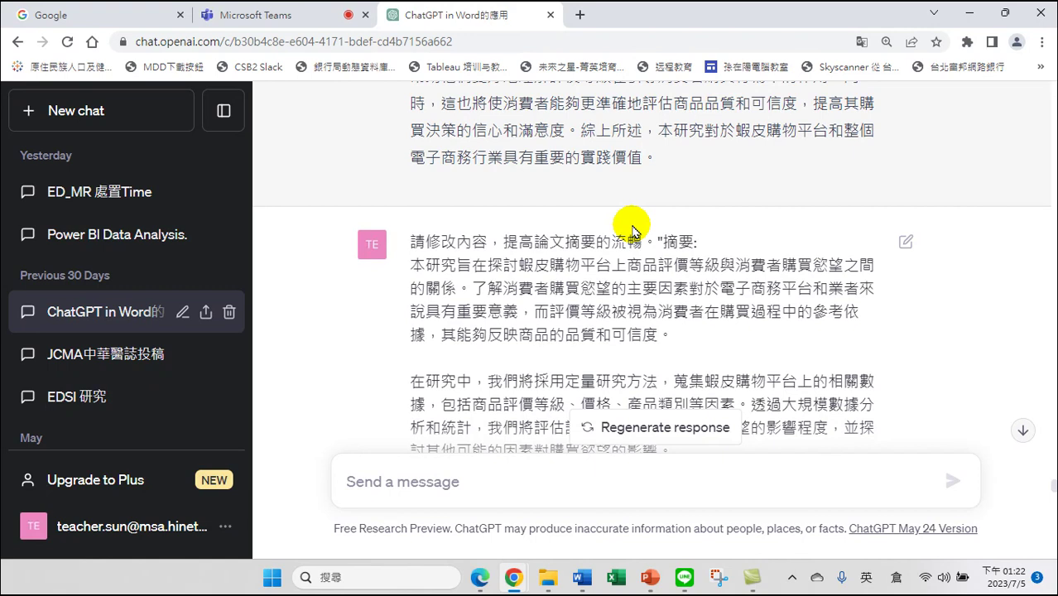
{"action": "scroll", "coordinate": [579, 222], "scroll_direction": "down", "scroll_amount": 5}
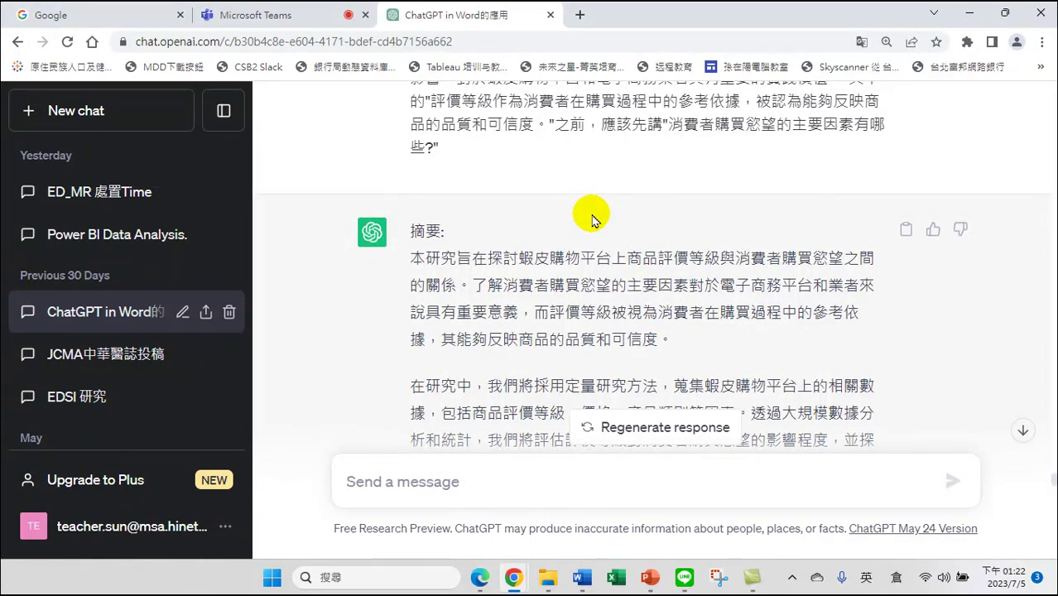
{"action": "scroll", "coordinate": [591, 217], "scroll_direction": "down", "scroll_amount": 3}
{"action": "scroll", "coordinate": [592, 215], "scroll_direction": "down", "scroll_amount": 5}
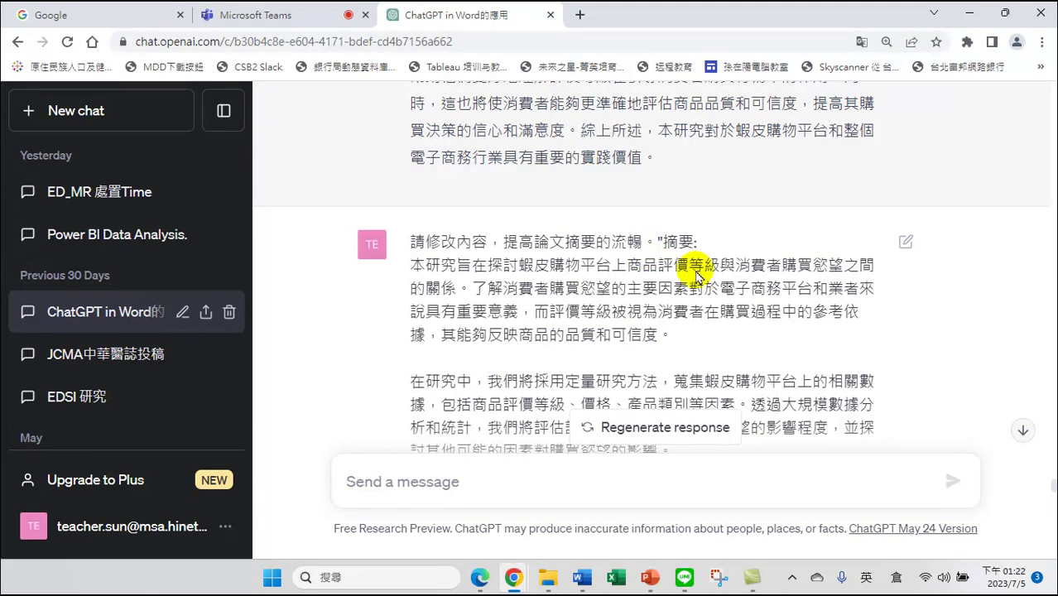
{"action": "scroll", "coordinate": [546, 263], "scroll_direction": "down", "scroll_amount": 3}
{"action": "scroll", "coordinate": [633, 267], "scroll_direction": "down", "scroll_amount": 2}
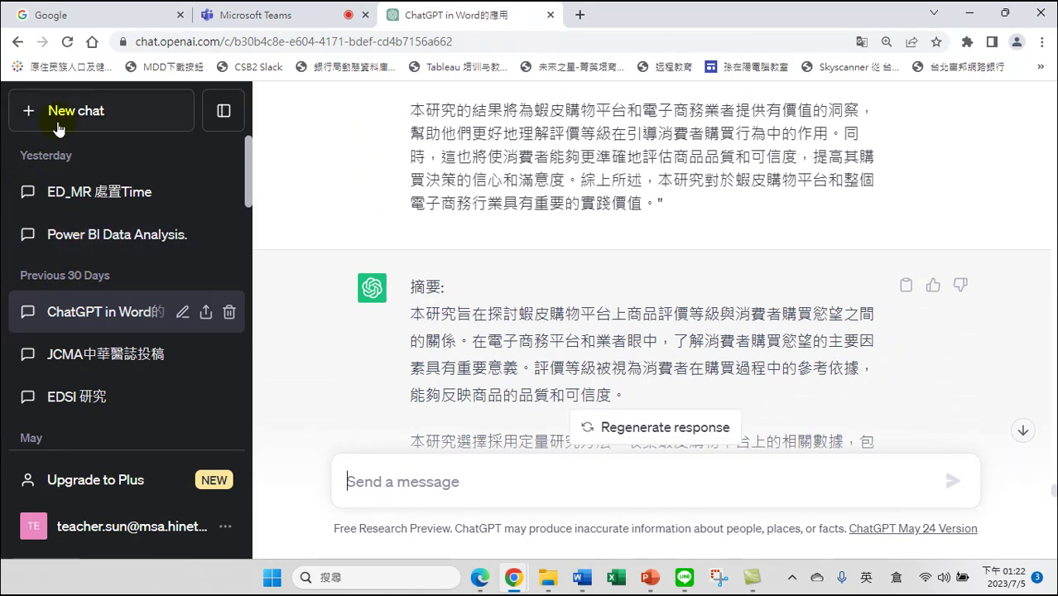
{"action": "scroll", "coordinate": [86, 278], "scroll_direction": "down", "scroll_amount": 2}
{"action": "scroll", "coordinate": [85, 278], "scroll_direction": "up", "scroll_amount": 2}
{"action": "scroll", "coordinate": [97, 227], "scroll_direction": "down", "scroll_amount": 2}
{"action": "scroll", "coordinate": [97, 230], "scroll_direction": "up", "scroll_amount": 1}
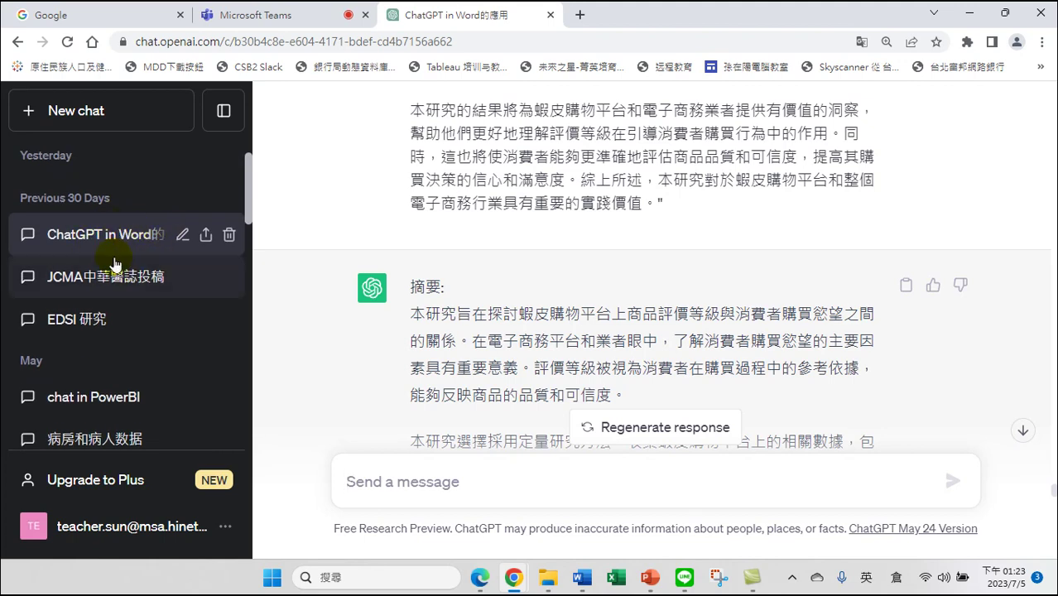
{"action": "scroll", "coordinate": [110, 294], "scroll_direction": "down", "scroll_amount": 2}
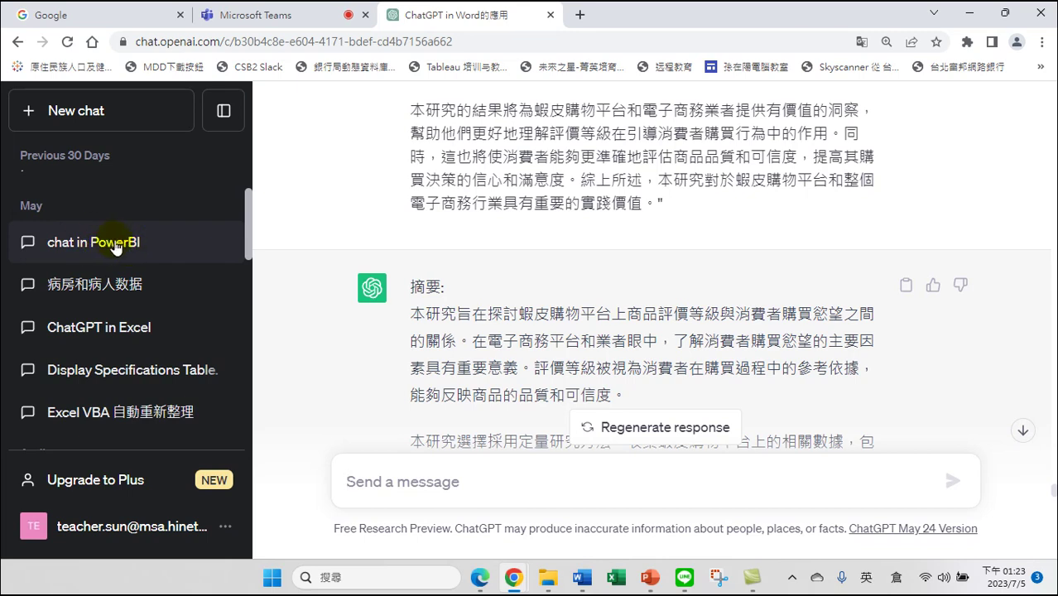
Open the 'ChatGPT in Excel' chat and select item 2's line-chart description in its list.
{"action": "left_click", "coordinate": [115, 242]}
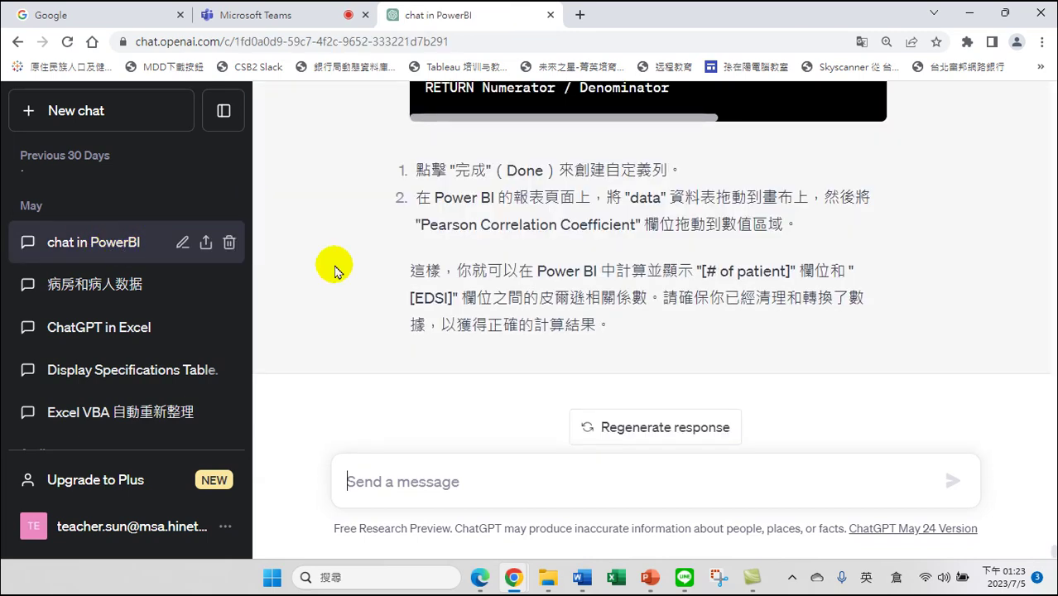
{"action": "scroll", "coordinate": [645, 178], "scroll_direction": "up", "scroll_amount": 4}
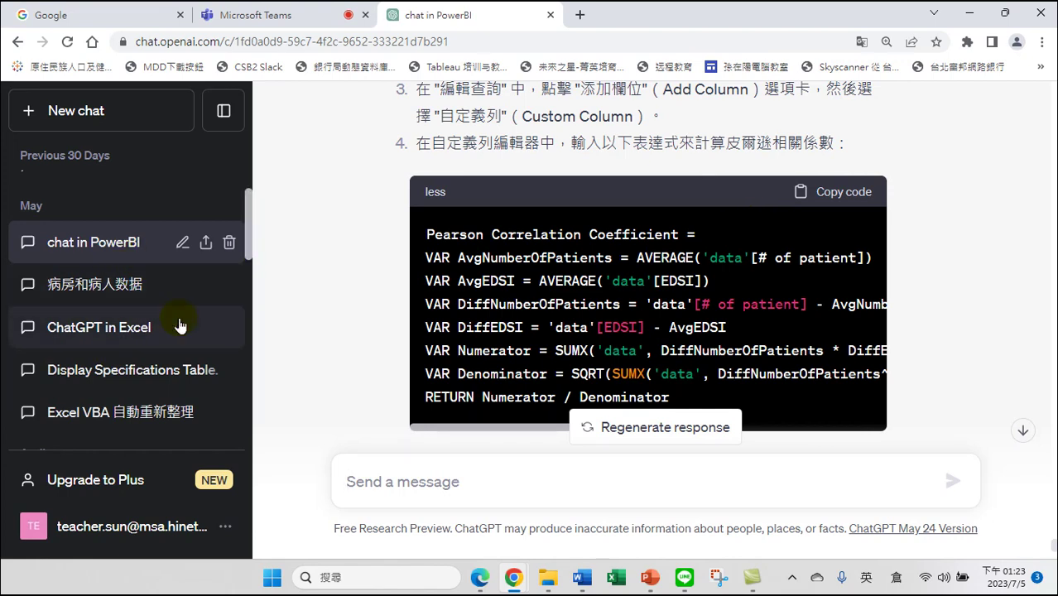
{"action": "left_click", "coordinate": [108, 333]}
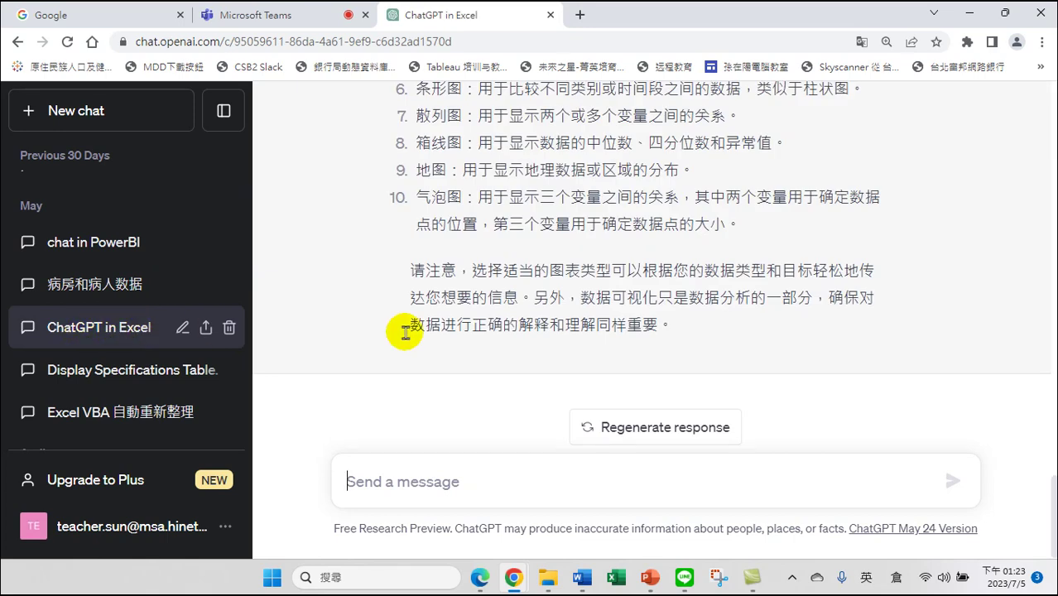
{"action": "scroll", "coordinate": [613, 219], "scroll_direction": "up", "scroll_amount": 5}
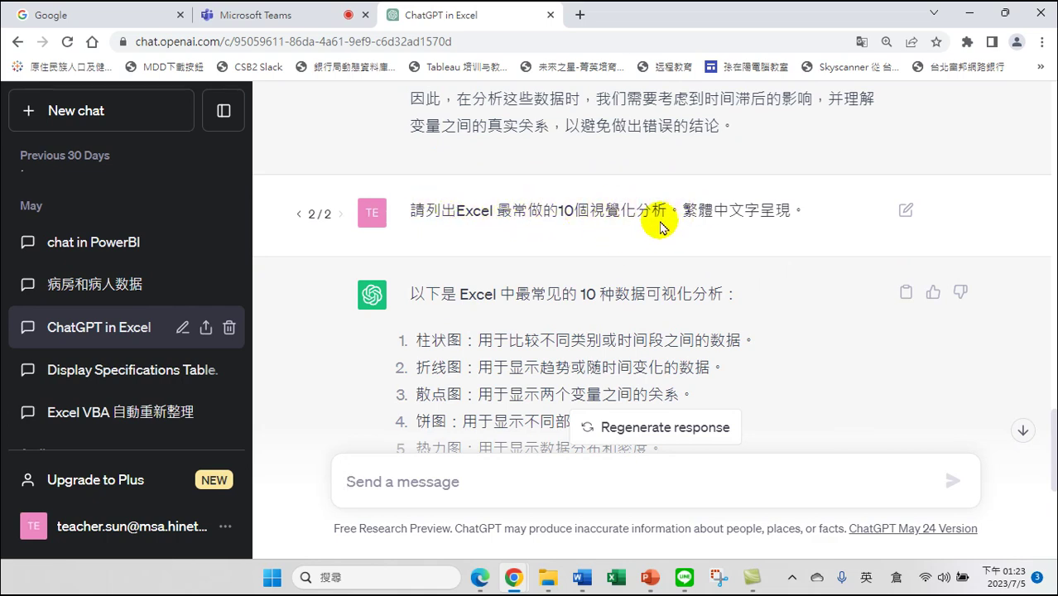
{"action": "scroll", "coordinate": [637, 243], "scroll_direction": "down", "scroll_amount": 3}
{"action": "scroll", "coordinate": [618, 273], "scroll_direction": "down", "scroll_amount": 2}
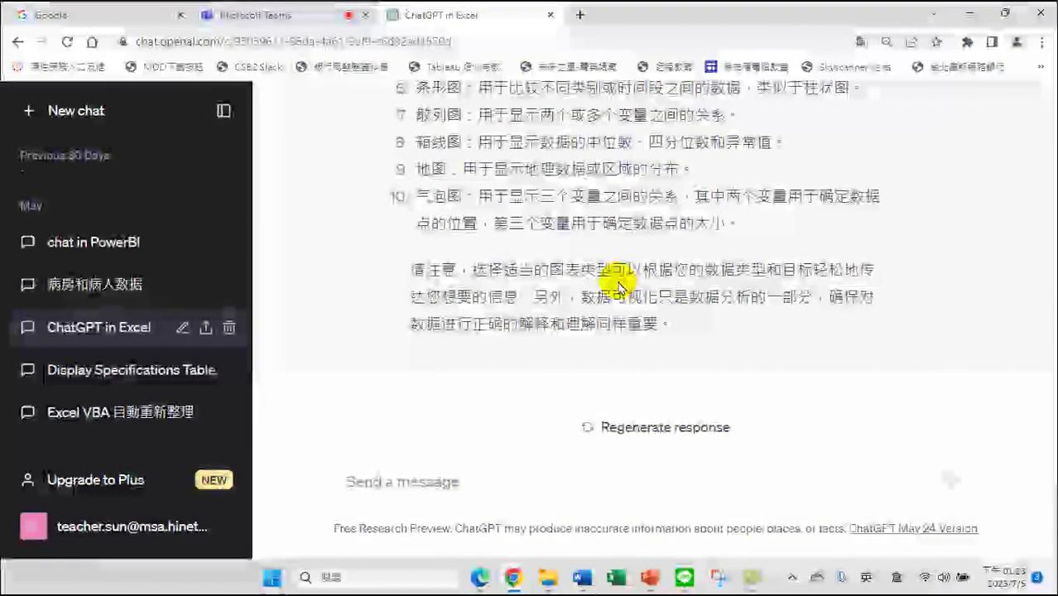
{"action": "scroll", "coordinate": [618, 283], "scroll_direction": "up", "scroll_amount": 5}
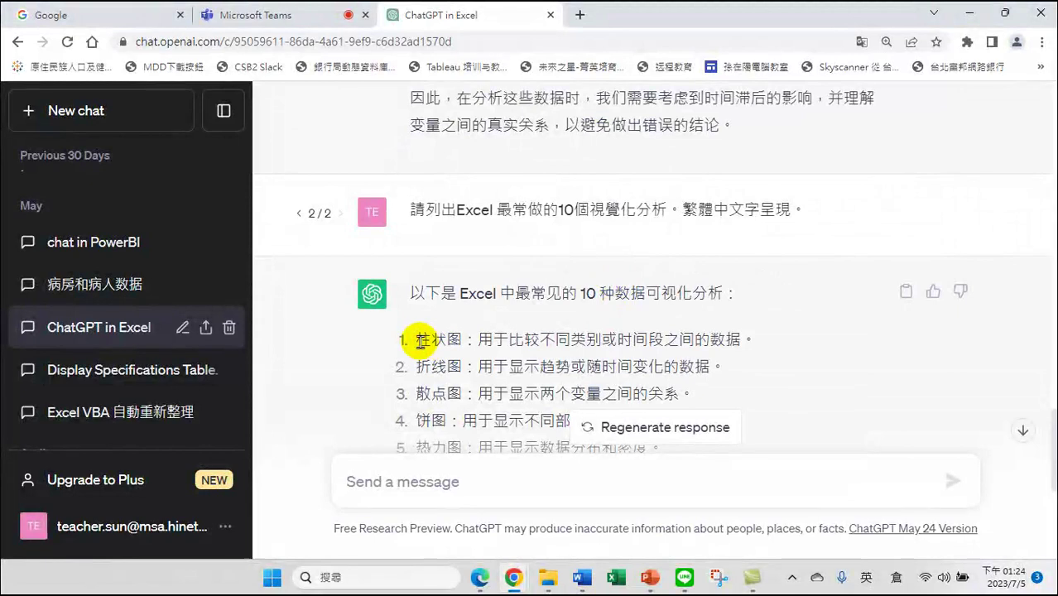
{"action": "left_click_drag", "start_coordinate": [414, 366], "coordinate": [577, 370]}
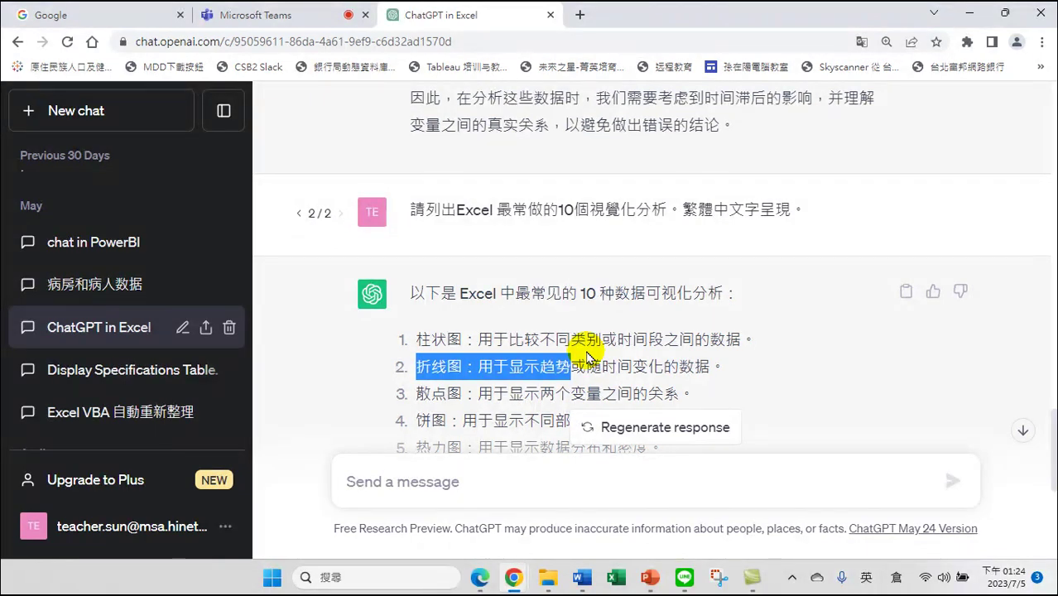
Minimise Chrome and bring the Edge window to the front.
{"action": "left_click", "coordinate": [968, 12]}
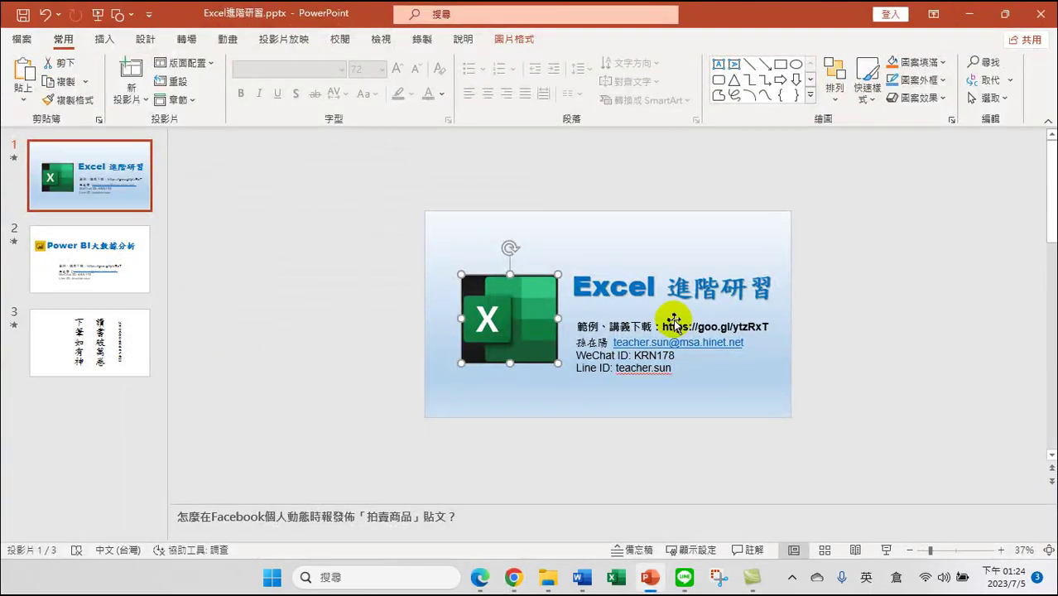
{"action": "mouse_move", "coordinate": [509, 576]}
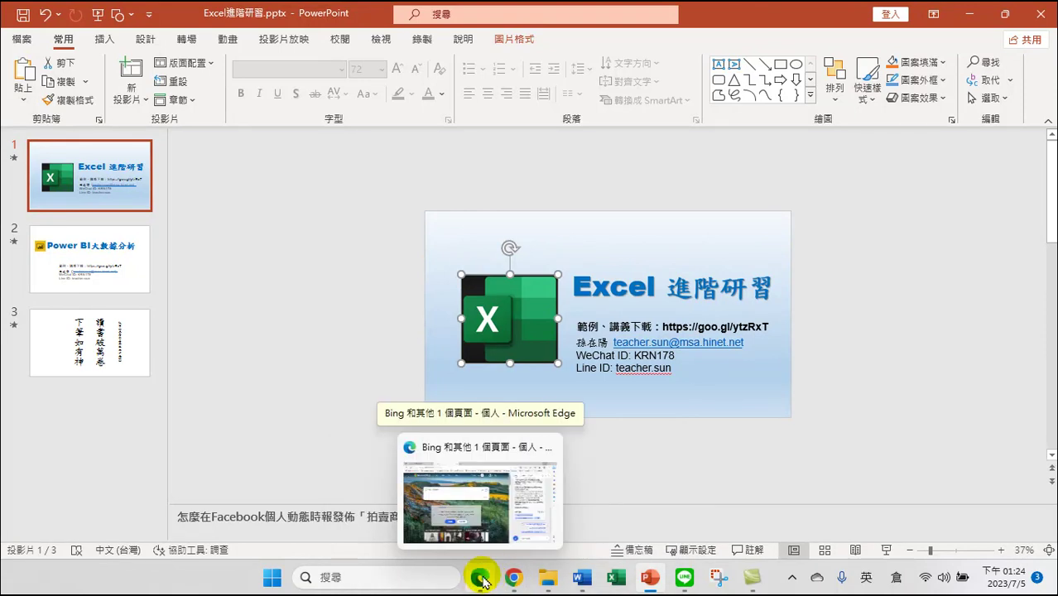
{"action": "left_click", "coordinate": [480, 579]}
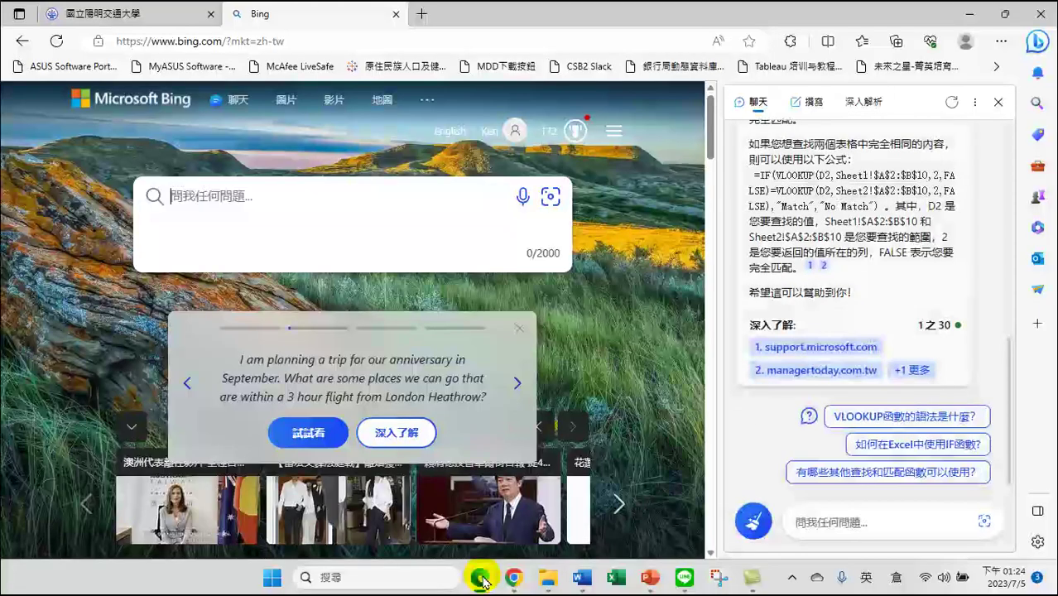
{"action": "mouse_move", "coordinate": [482, 579]}
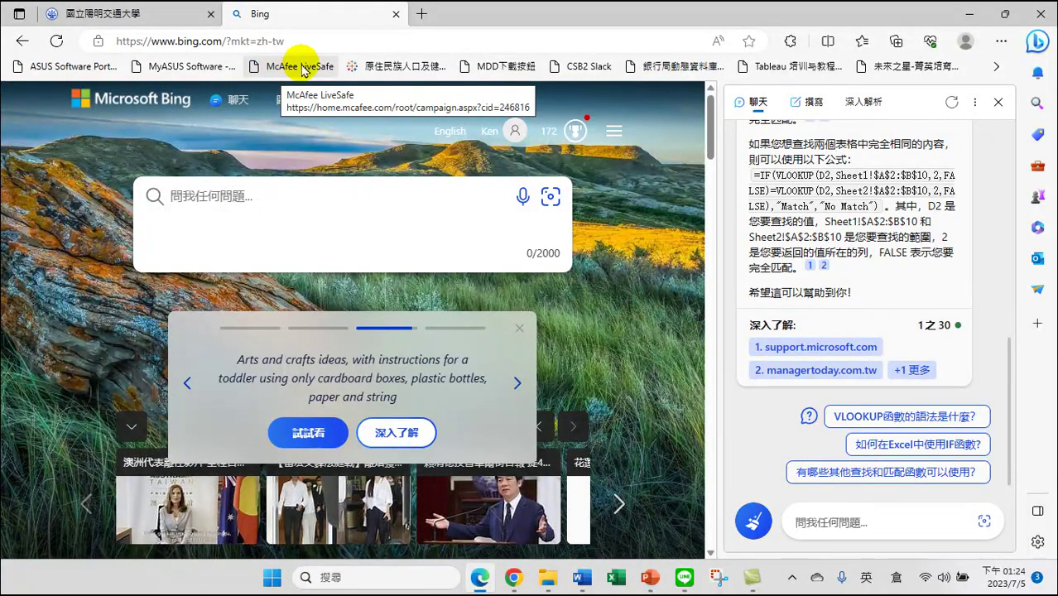
Load the Bing home page by entering 'bing' in Edge's address bar.
{"action": "left_click", "coordinate": [366, 41]}
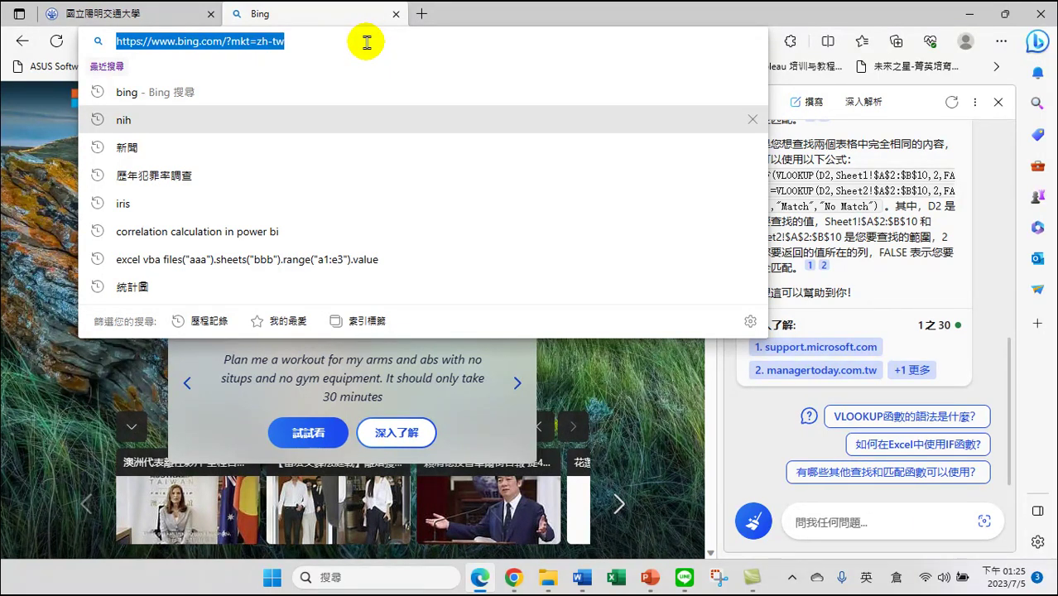
{"action": "type", "text": "bing"}
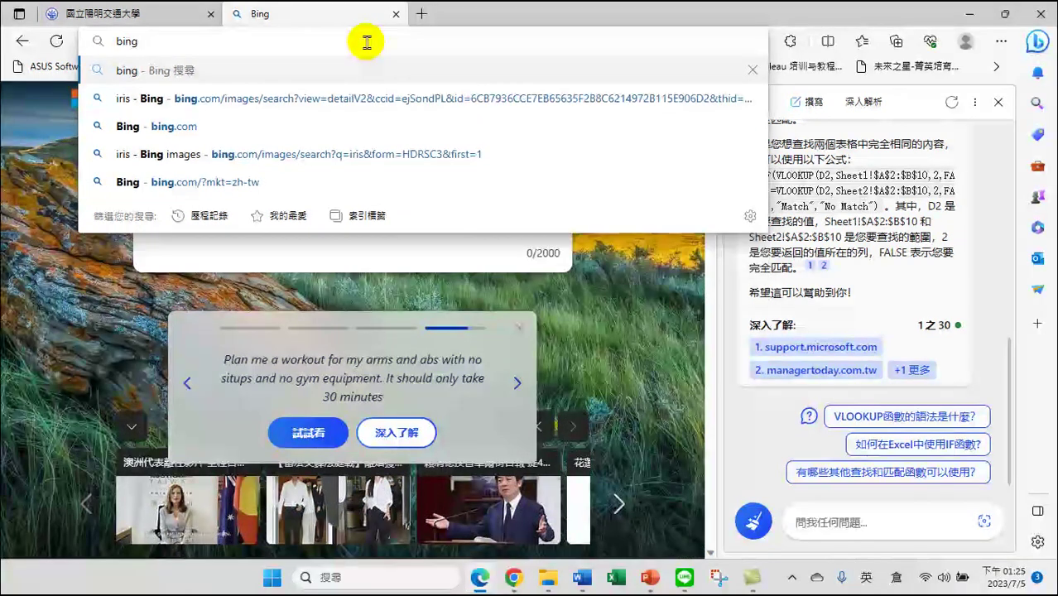
{"action": "left_click", "coordinate": [73, 292]}
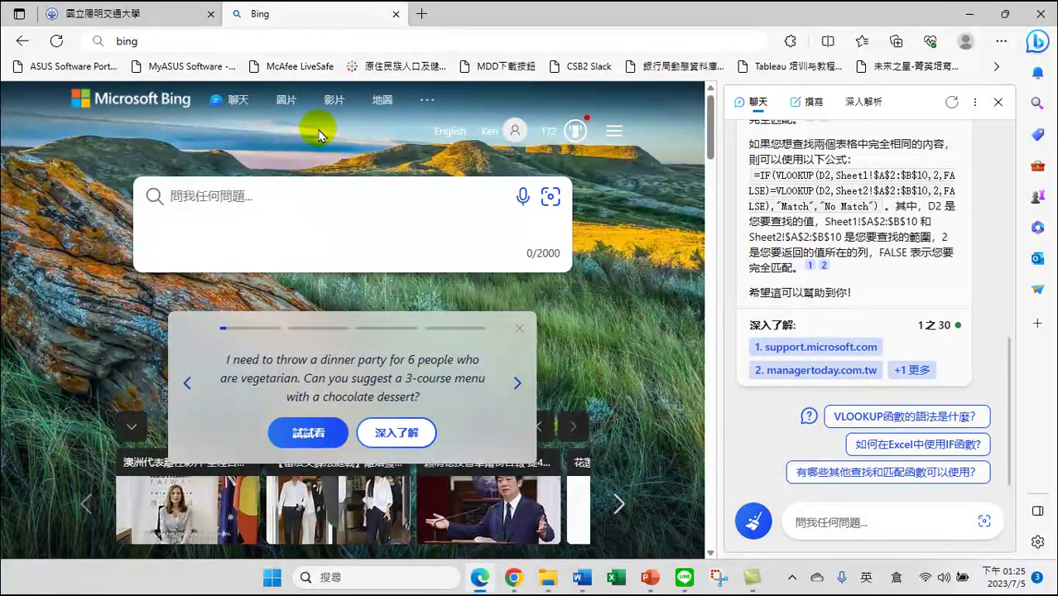
Put the cursor in the Bing Chat sidebar's 'Ask me anything' box, after trying the search box first.
{"action": "left_click", "coordinate": [199, 196]}
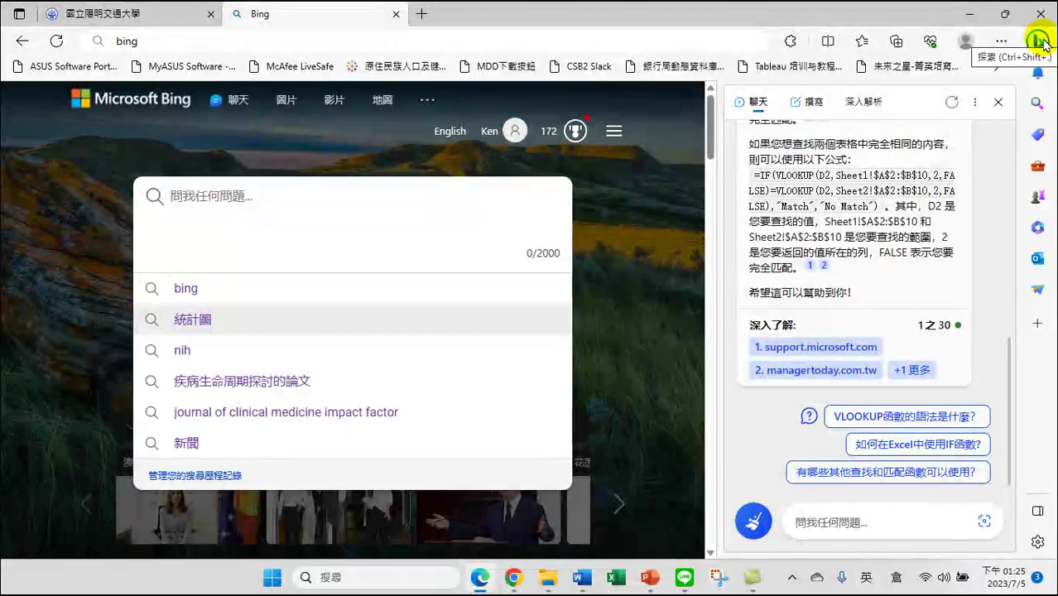
{"action": "left_click", "coordinate": [757, 496]}
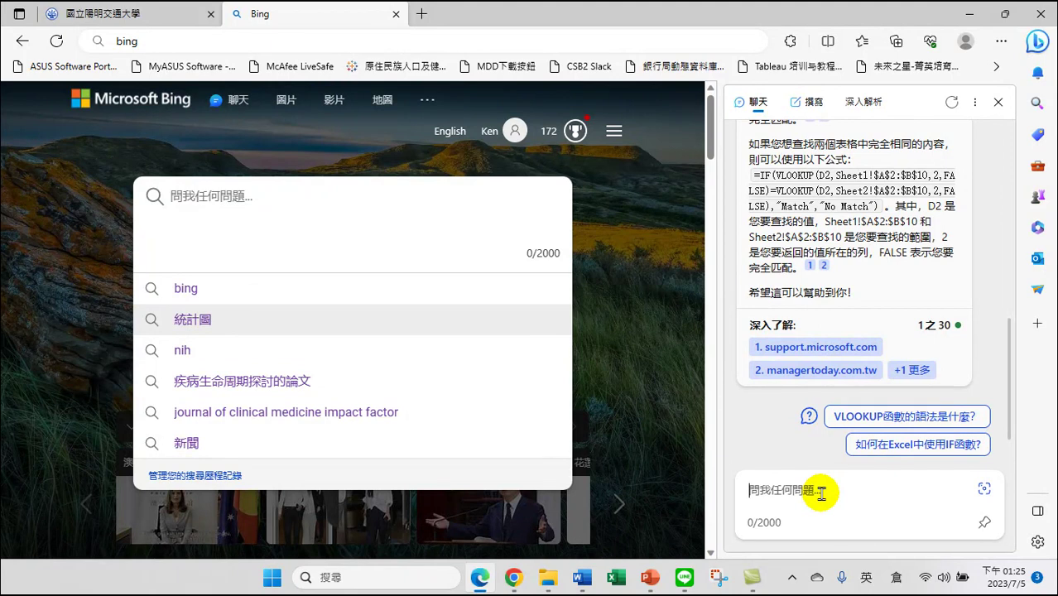
Begin the Chinese prompt asking Bing to answer as a business-analysis expert.
{"action": "type", "text": "d"}
{"action": "key", "text": "BackSpace"}
{"action": "key", "text": "shift"}
{"action": "type", "text": "fu/3"}
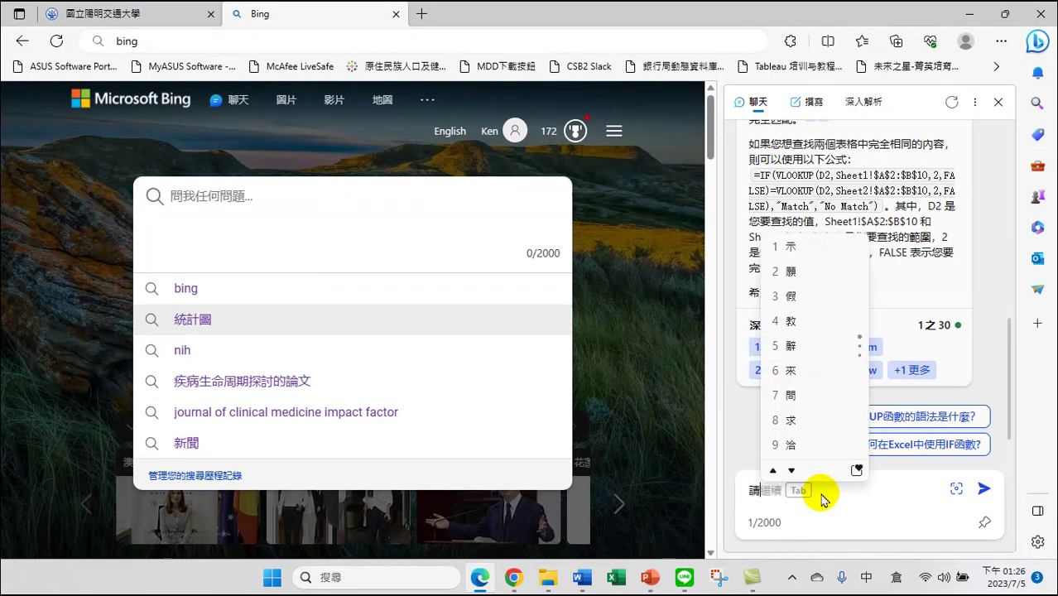
{"action": "type", "text": "以一"}
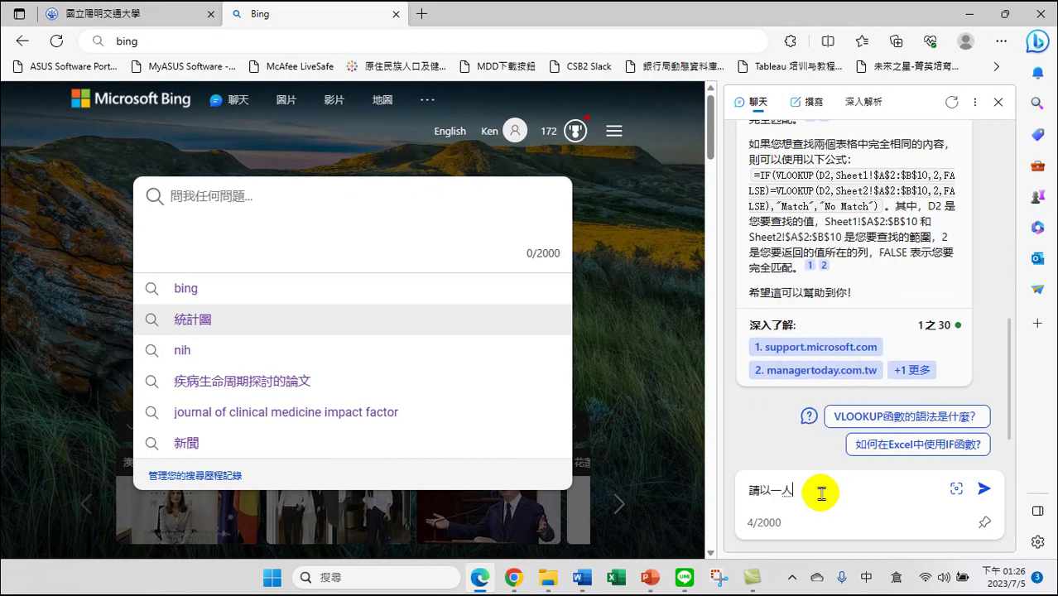
{"action": "type", "text": "位"}
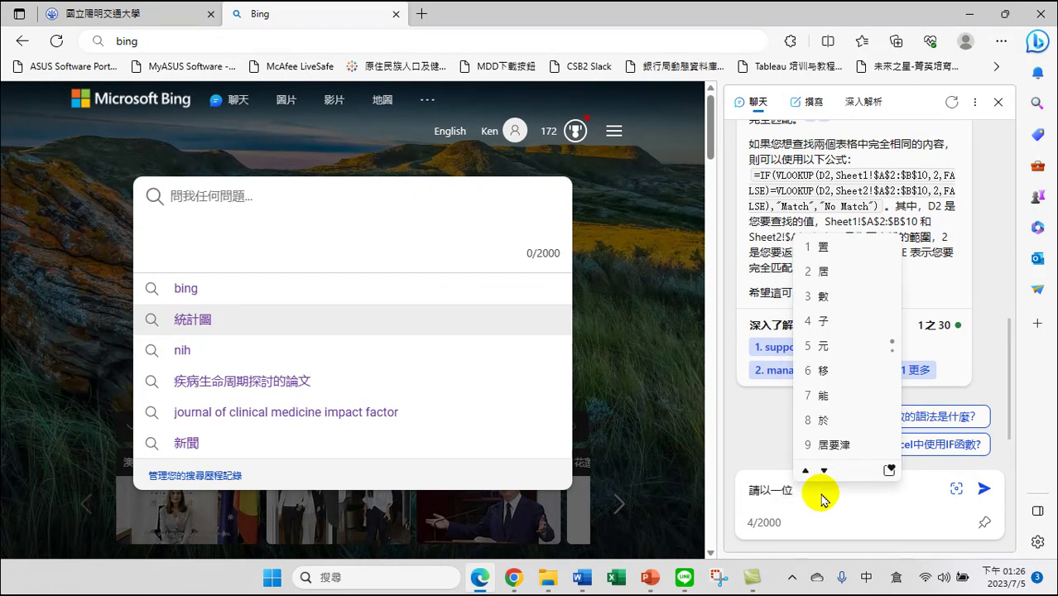
{"action": "type", "text": "商業"}
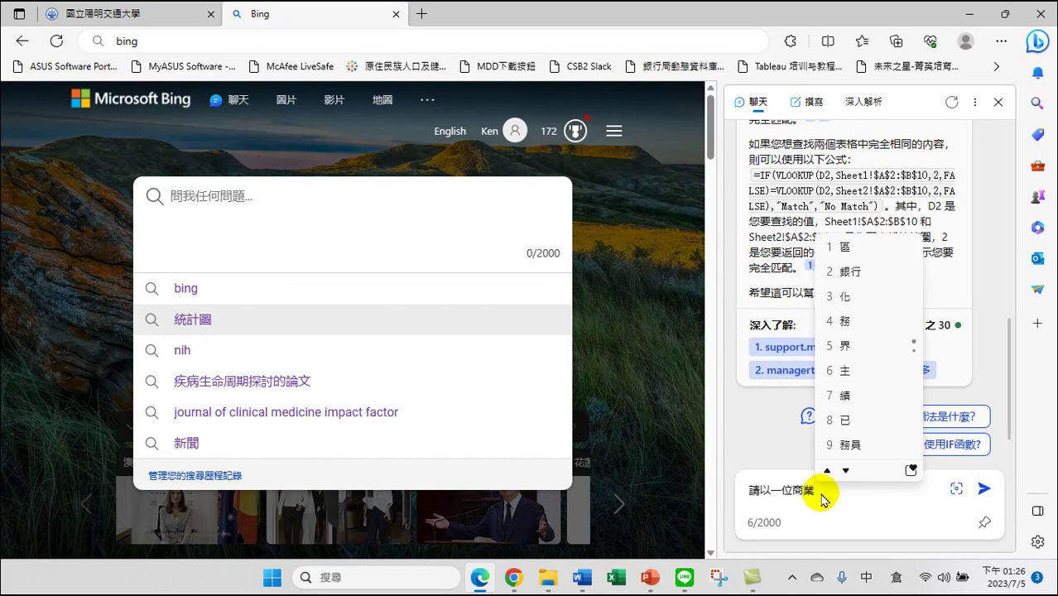
{"action": "type", "text": "分析十戈"}
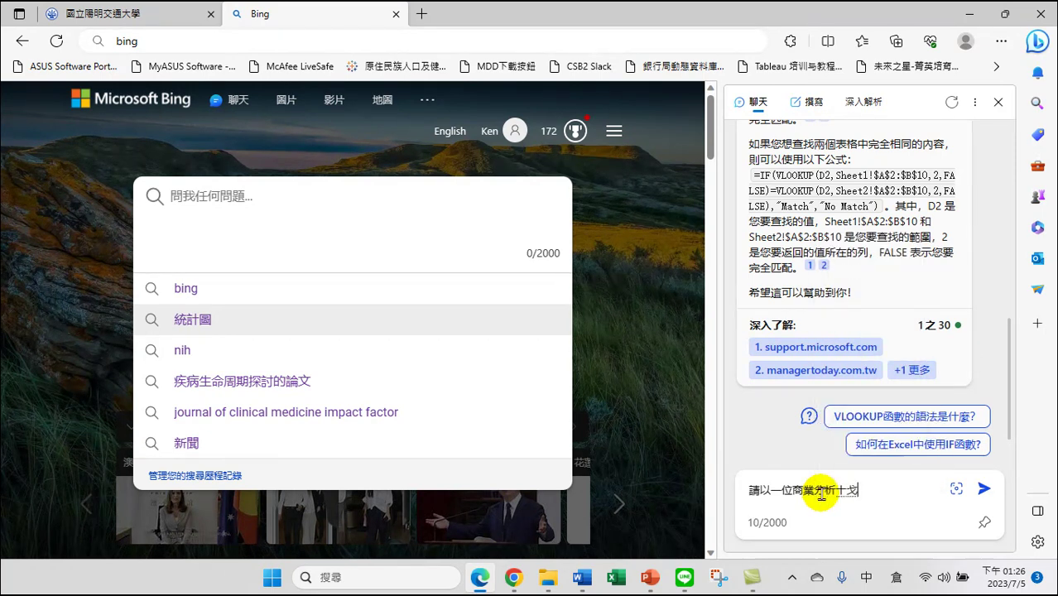
{"action": "key", "text": "BackSpace"}
{"action": "key", "text": "BackSpace"}
{"action": "type", "text": "專家"}
{"action": "type", "text": "的"}
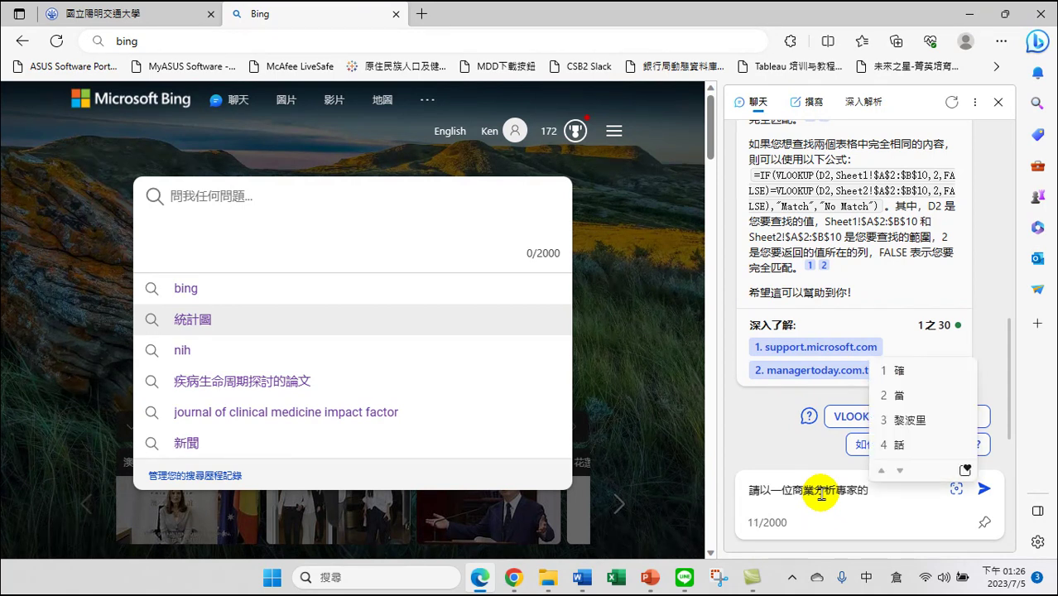
{"action": "type", "text": "角"}
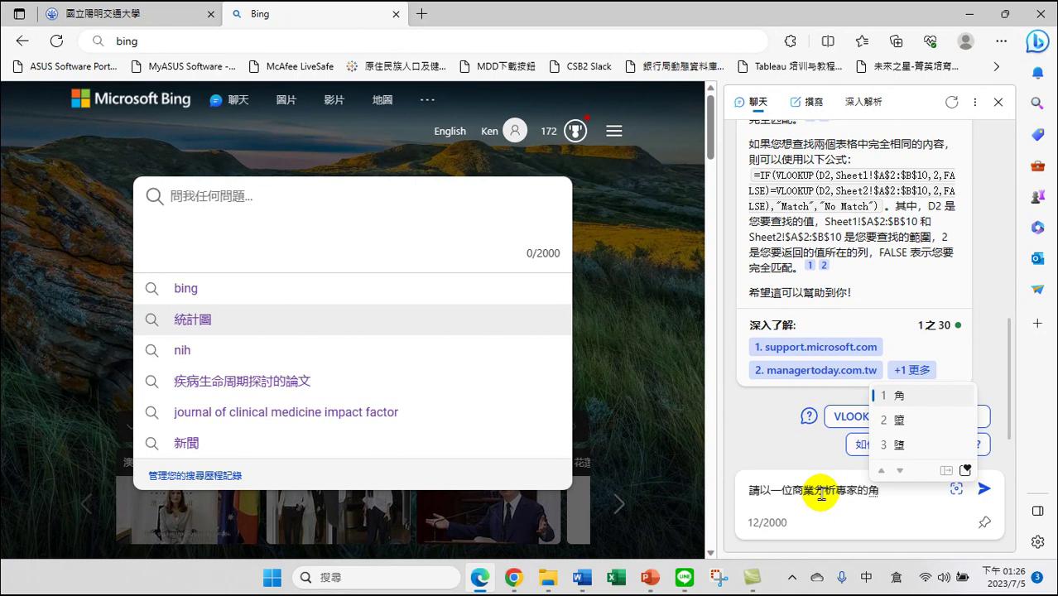
{"action": "type", "text": "度回竹"}
{"action": "key", "text": "Down"}
{"action": "key", "text": "Return"}
{"action": "type", "text": "，"}
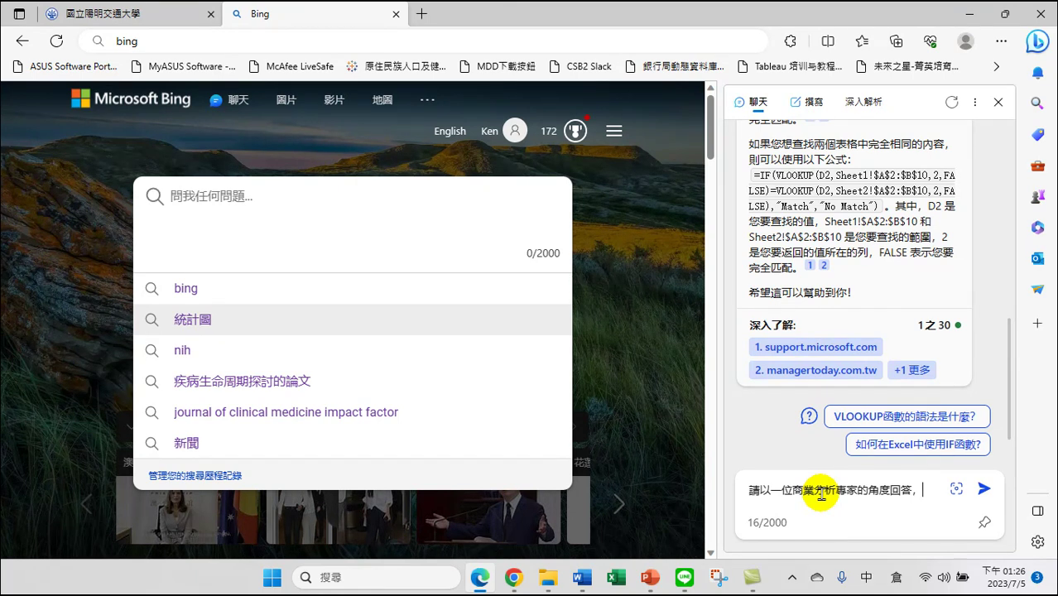
Finish the question on how to do a 卡方檢定 (chi-square test) in Excel and send it.
{"action": "type", "text": "我想大中"}
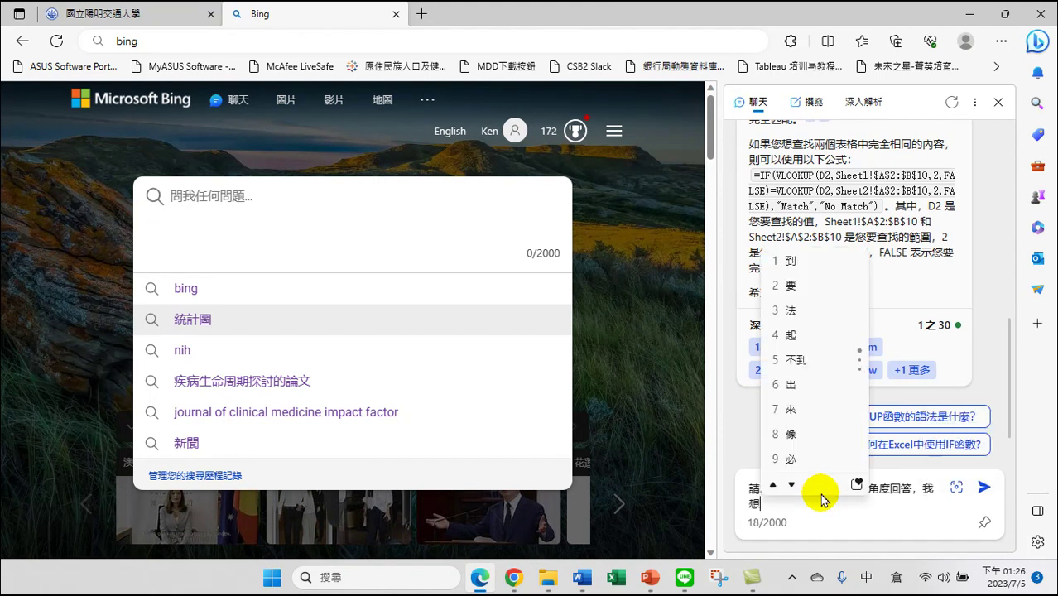
{"action": "key", "text": "BackSpace"}
{"action": "key", "text": "BackSpace"}
{"action": "type", "text": "在"}
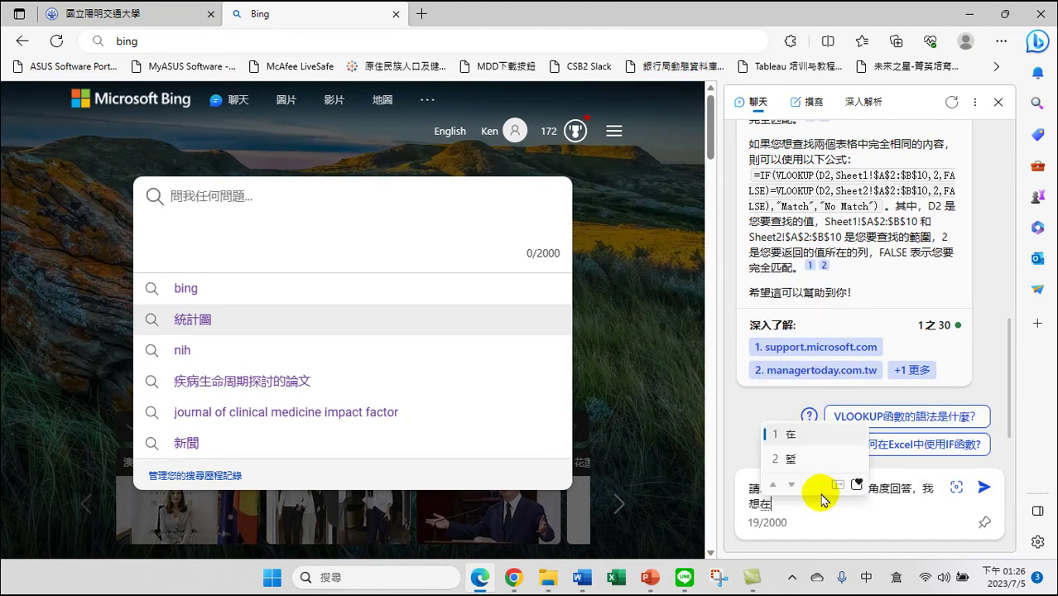
{"action": "type", "text": "水雞E"}
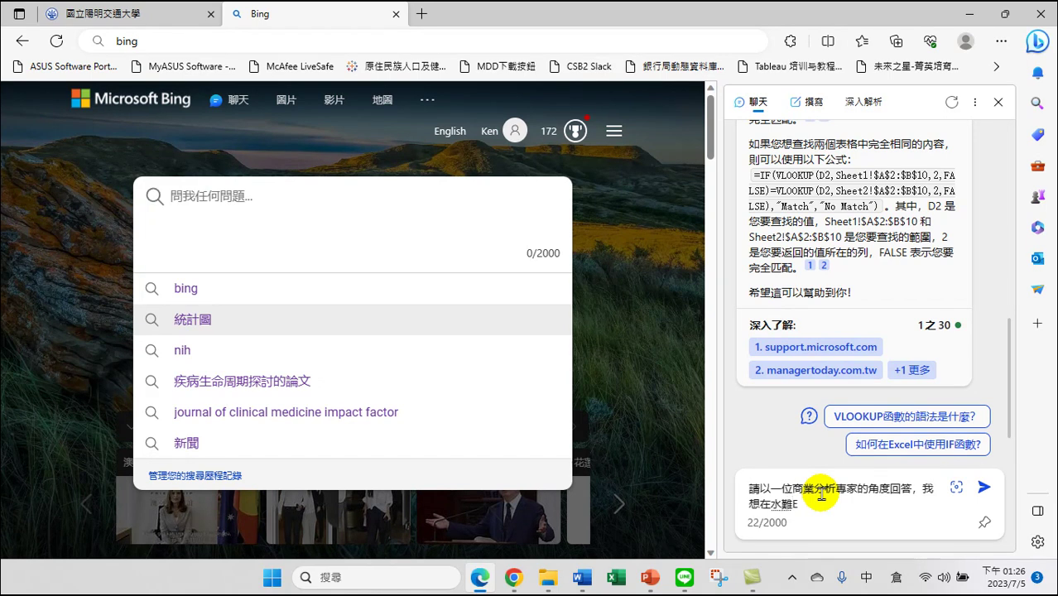
{"action": "key", "text": "BackSpace"}
{"action": "key", "text": "shift"}
{"action": "key", "text": "BackSpace"}
{"action": "type", "text": "xcel"}
{"action": "key", "text": "shift"}
{"action": "type", "text": "十十弓軟體"}
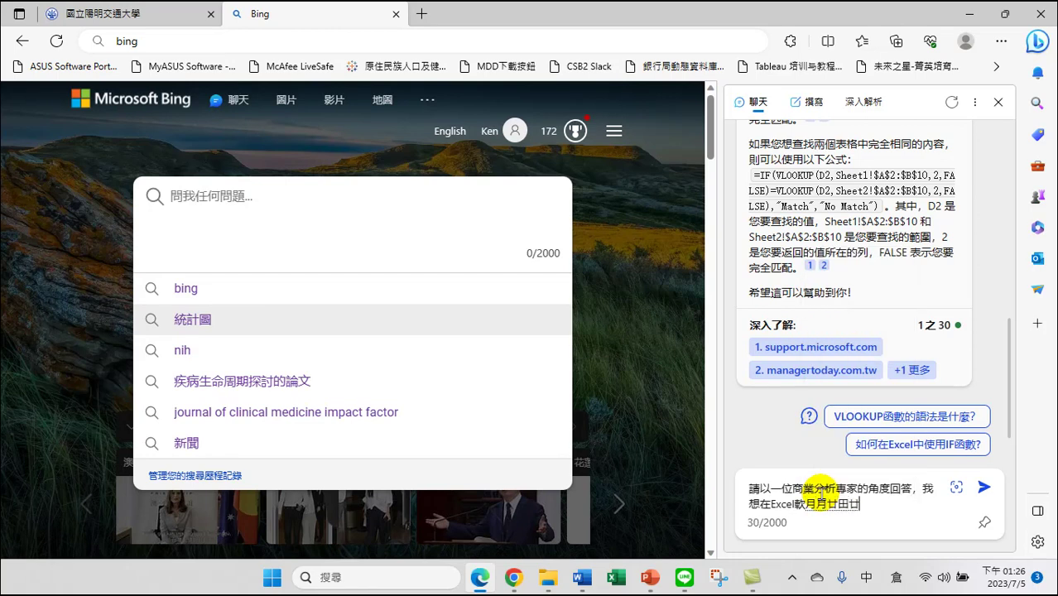
{"action": "type", "text": "中，"}
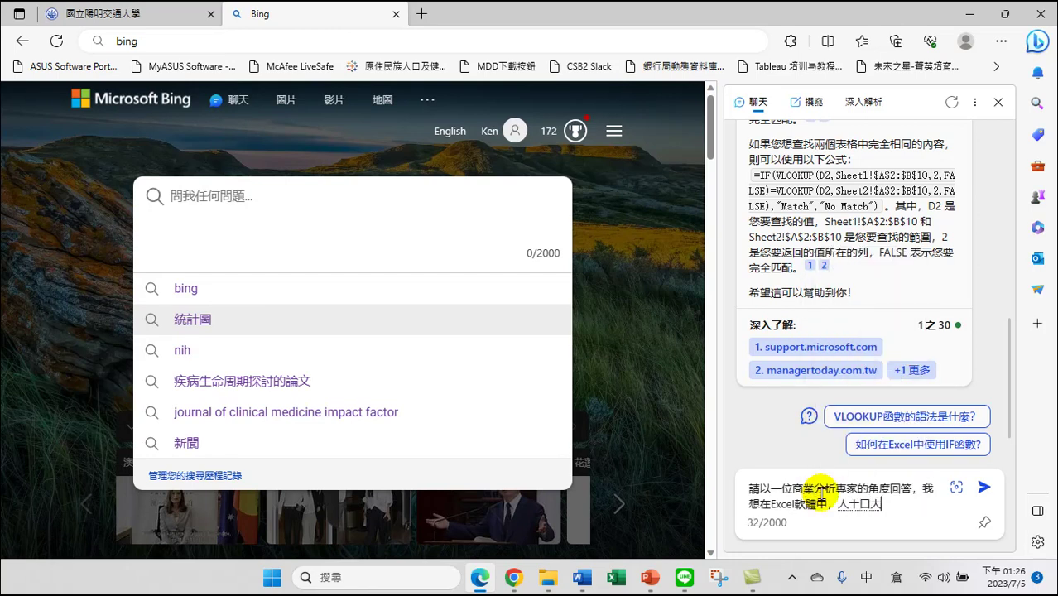
{"action": "type", "text": "做"}
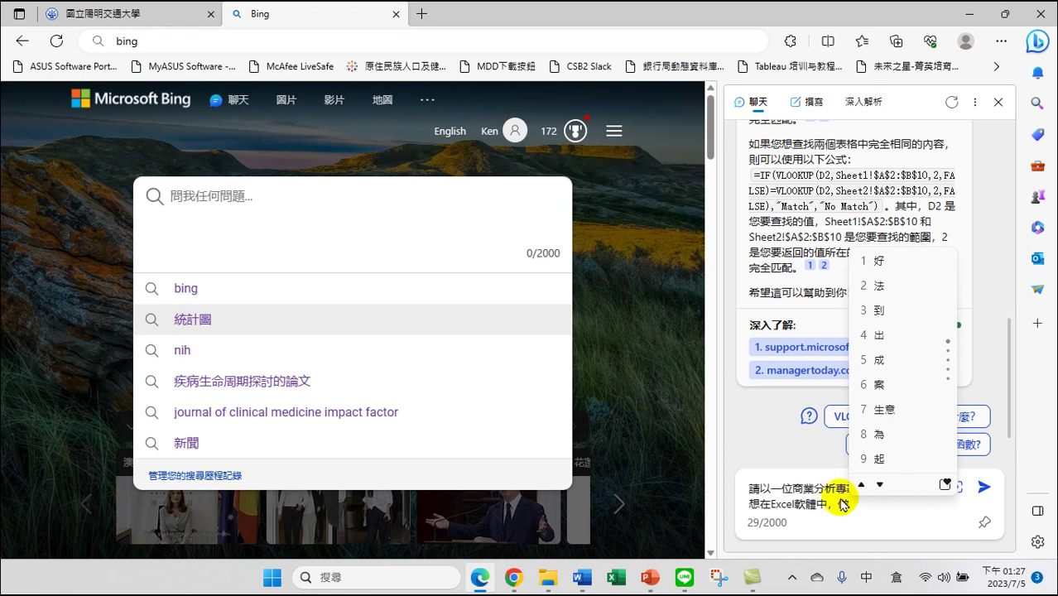
{"action": "type", "text": "卡方木"}
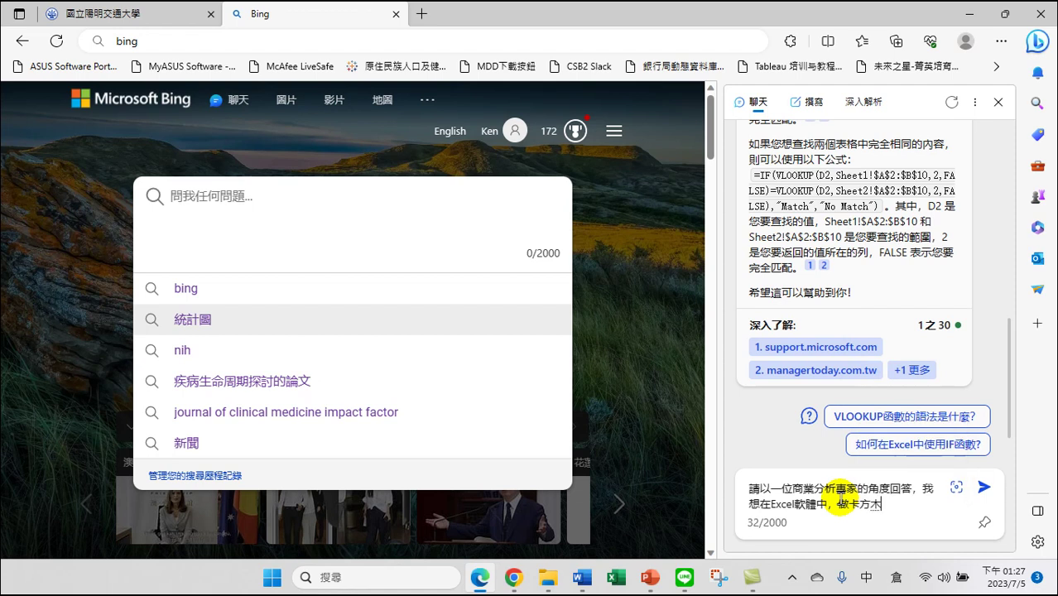
{"action": "type", "text": "檢定，"}
{"action": "type", "text": "請"}
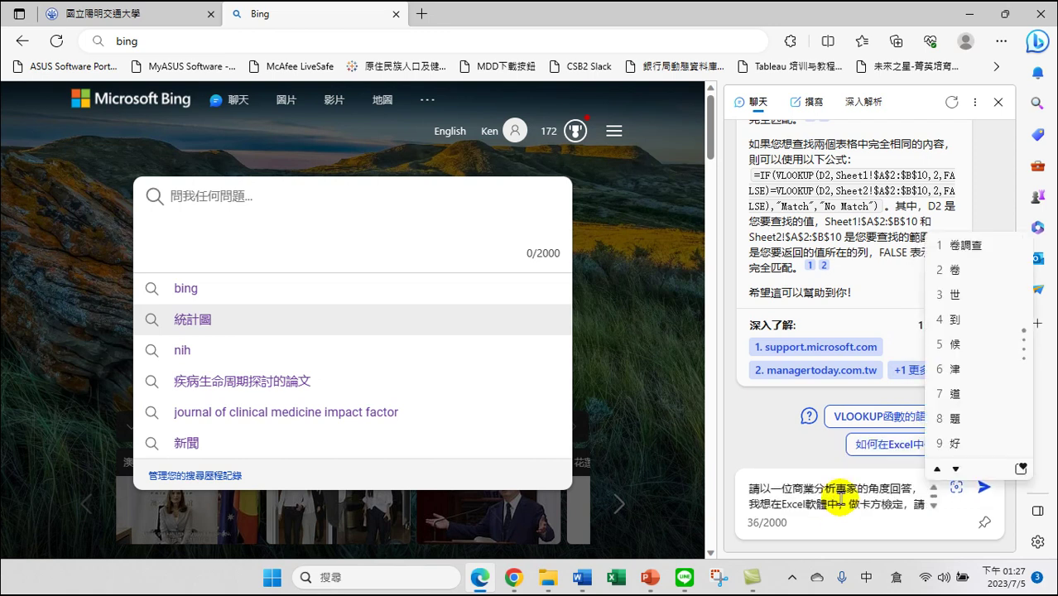
{"action": "type", "text": "用一"}
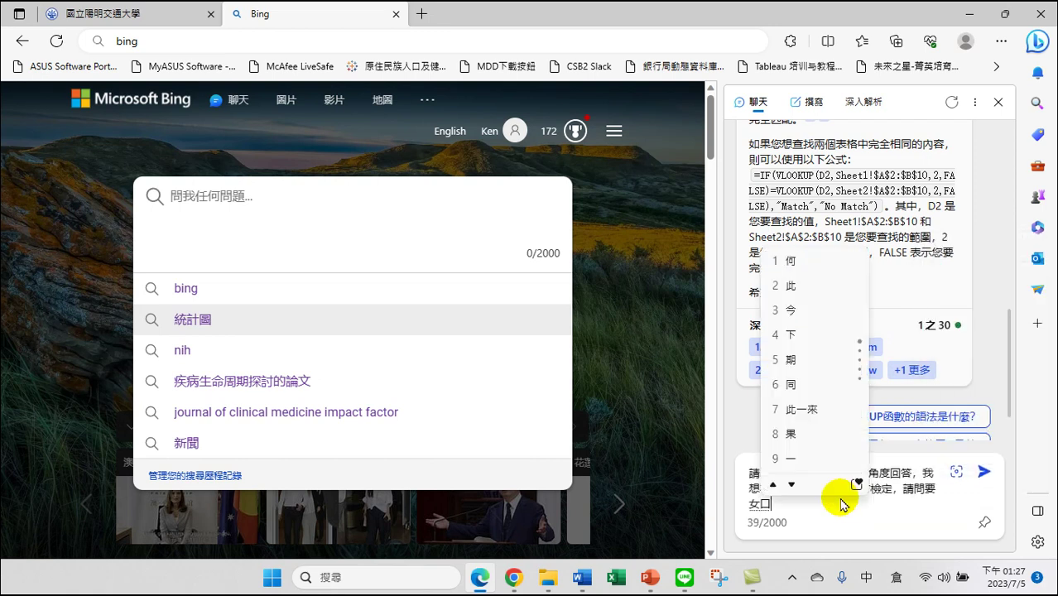
{"action": "type", "text": "如何做？"}
{"action": "key", "text": "Return"}
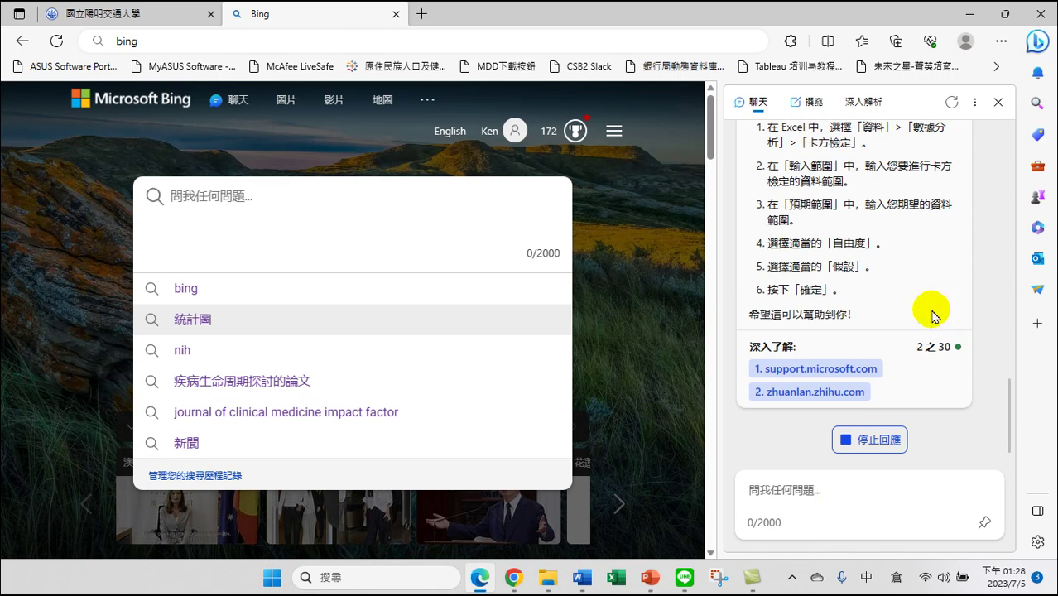
{"action": "scroll", "coordinate": [861, 281], "scroll_direction": "up", "scroll_amount": 2}
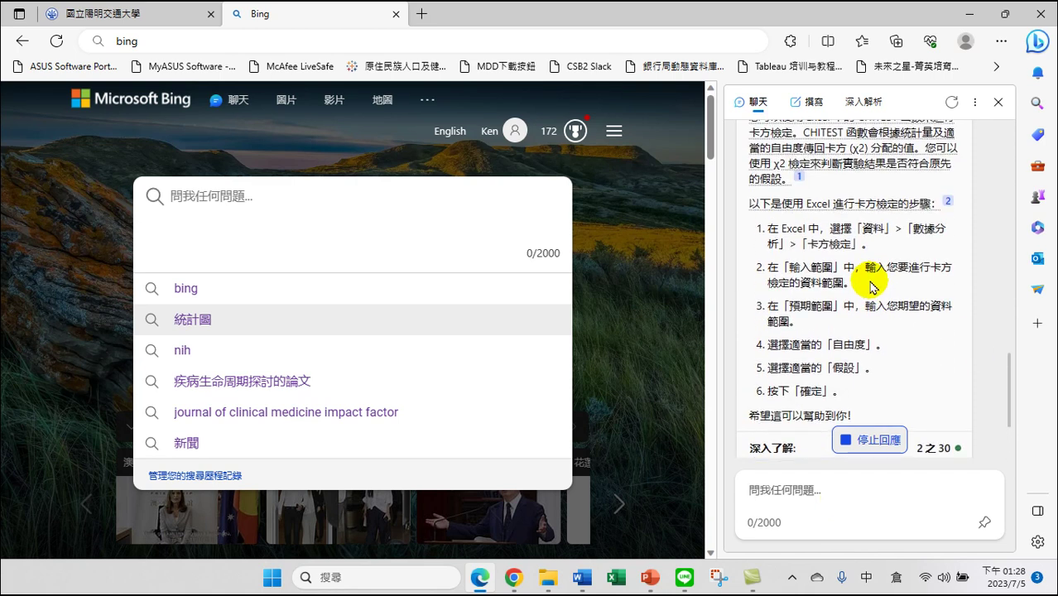
{"action": "scroll", "coordinate": [827, 278], "scroll_direction": "up", "scroll_amount": 2}
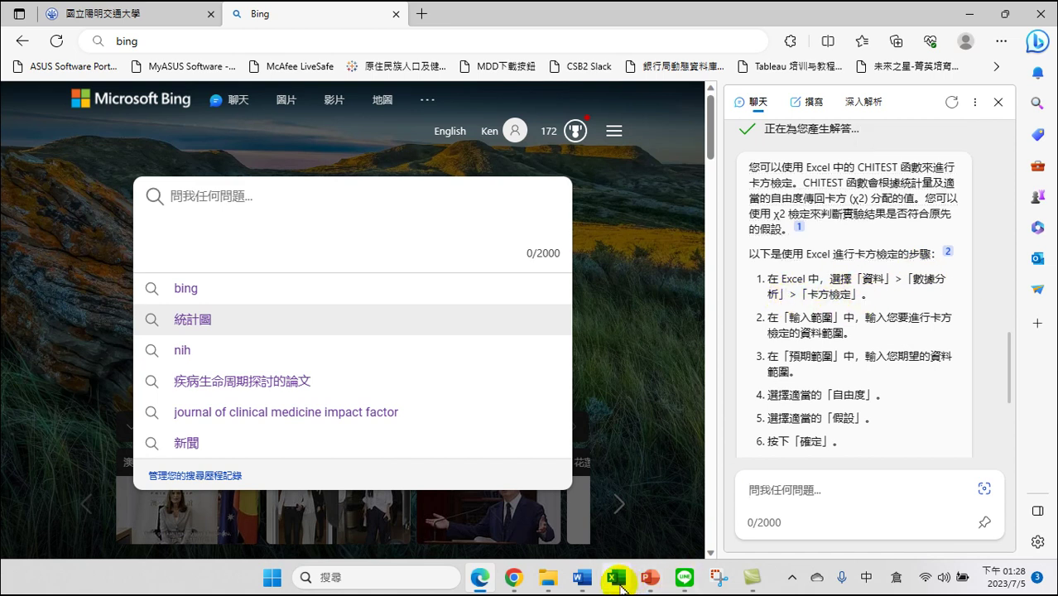
{"action": "mouse_move", "coordinate": [592, 583]}
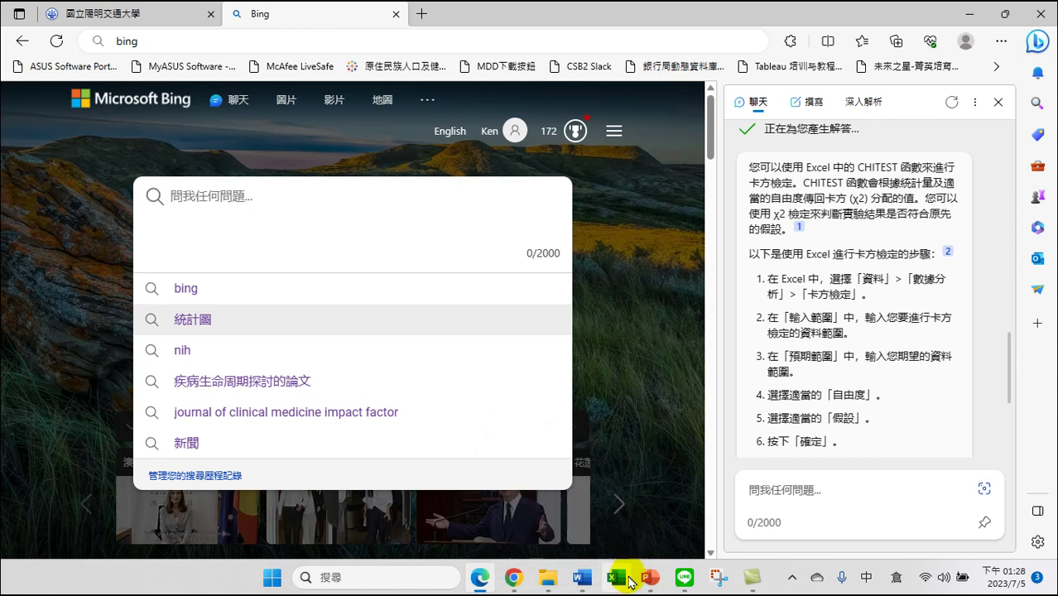
Open 超市20230705_2.xlsx from the 成品 subfolder of the 20230705 workshop folder.
{"action": "left_click", "coordinate": [546, 579]}
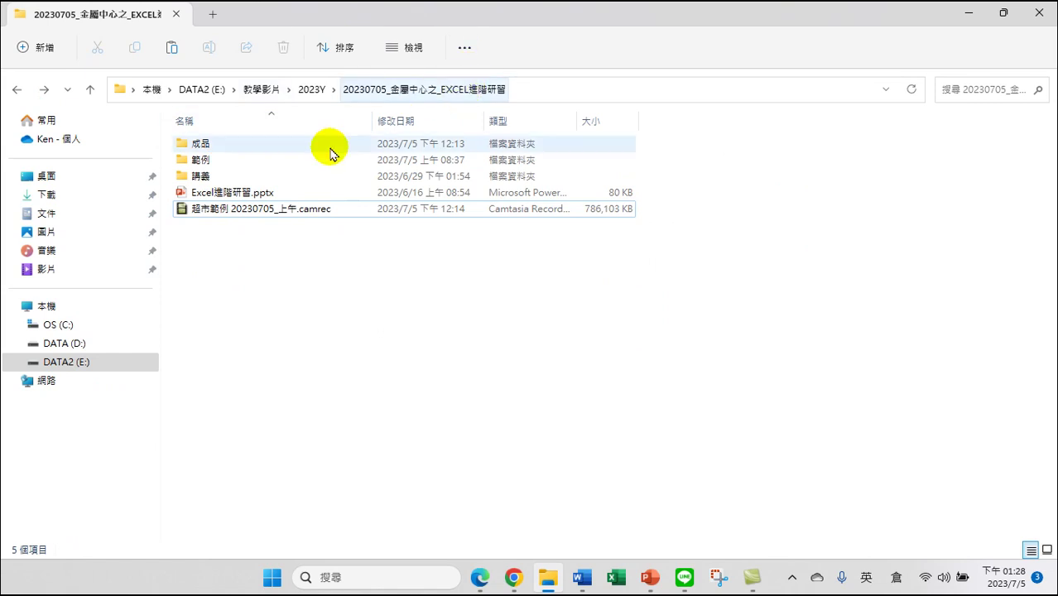
{"action": "left_click", "coordinate": [16, 90]}
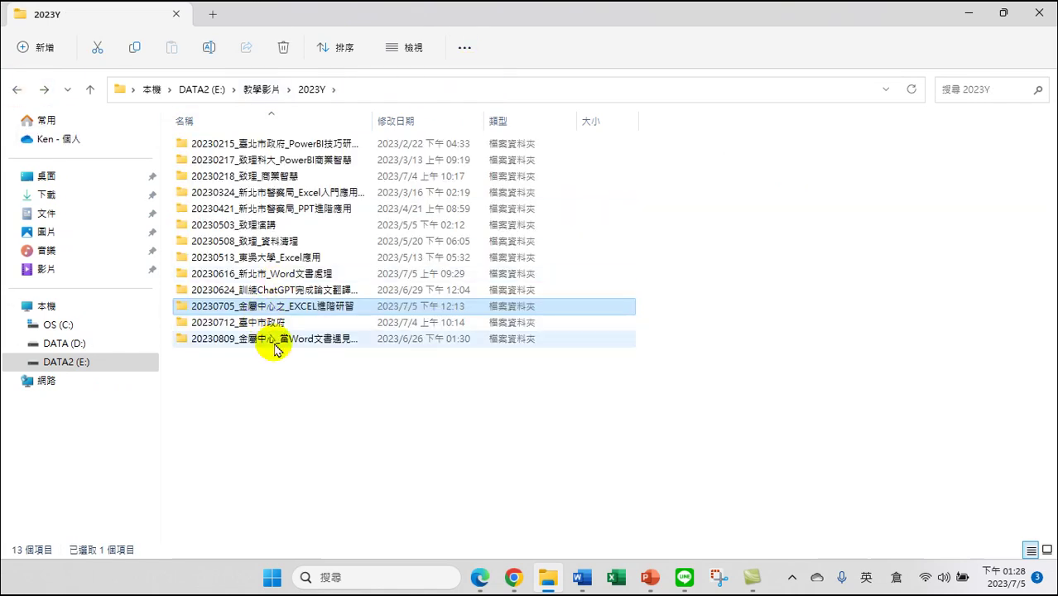
{"action": "double_click", "coordinate": [259, 306]}
{"action": "double_click", "coordinate": [200, 147]}
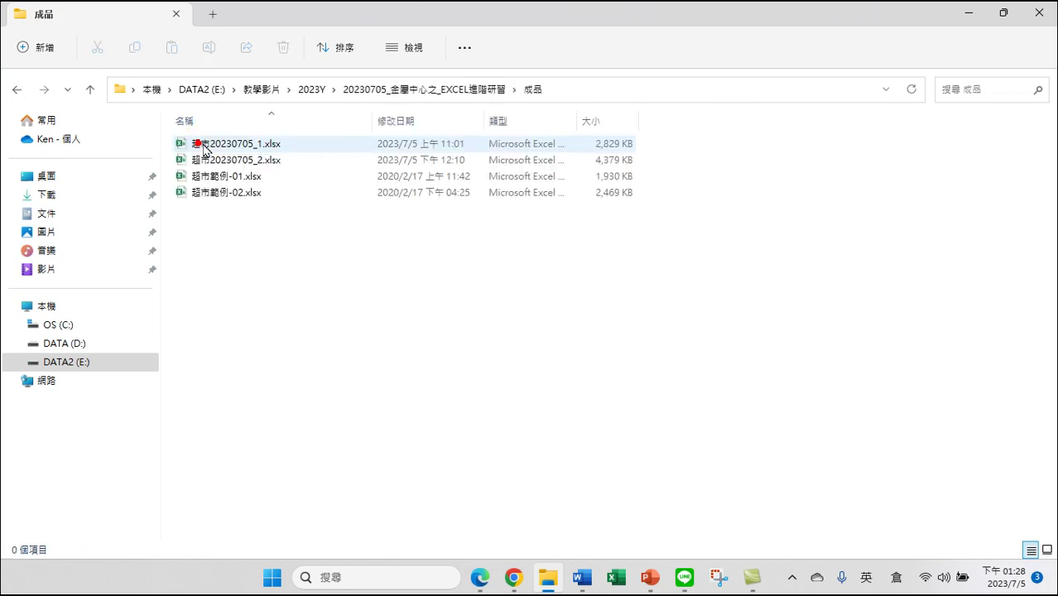
{"action": "double_click", "coordinate": [232, 163]}
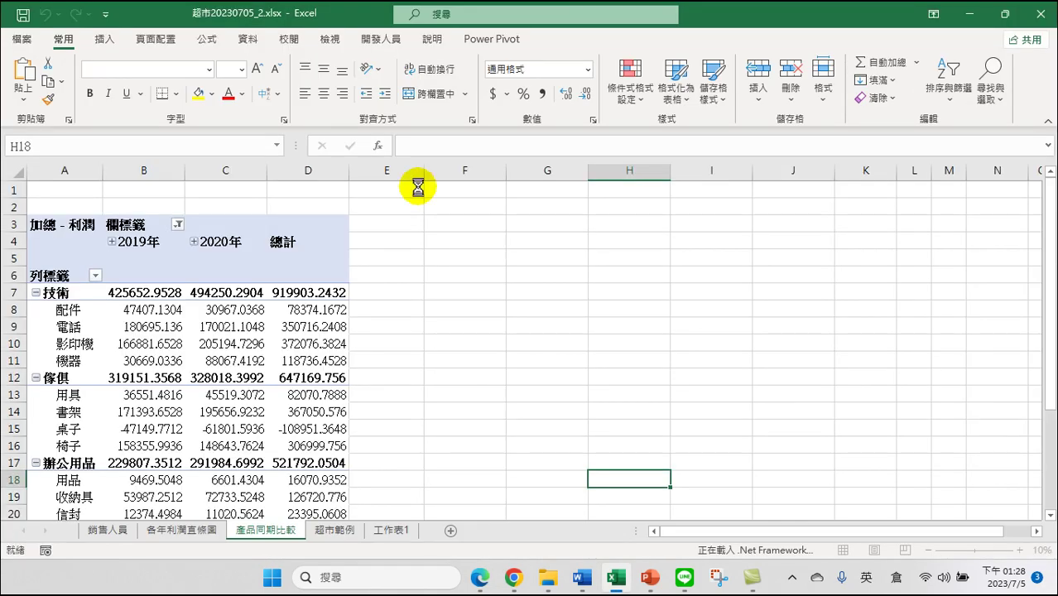
Open 資料分析 from the 資料 tab and pick the 亂數產生器 tool in its list.
{"action": "left_click", "coordinate": [250, 40]}
{"action": "left_click", "coordinate": [984, 62]}
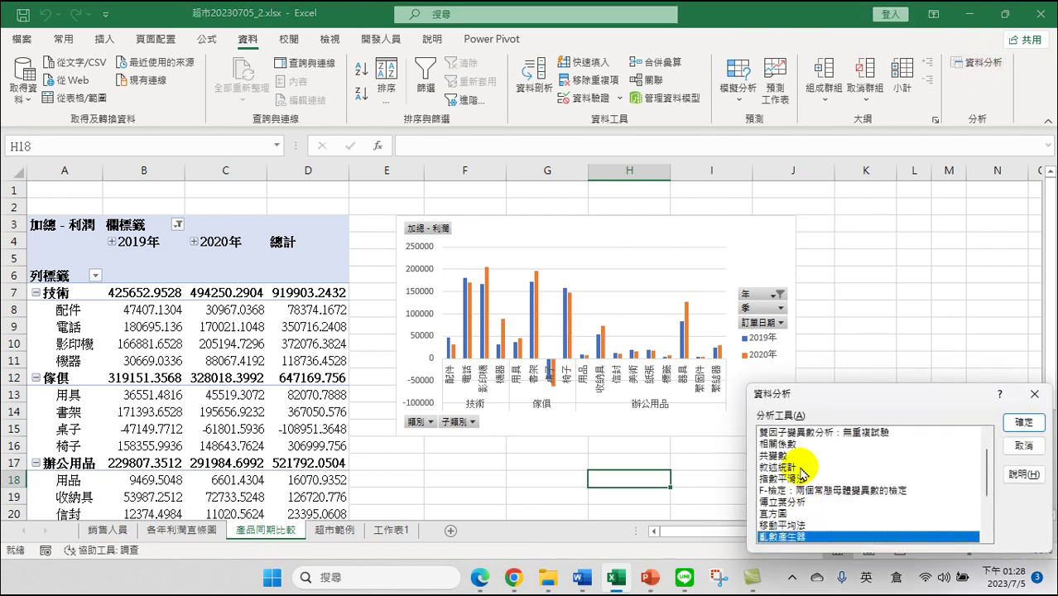
{"action": "scroll", "coordinate": [803, 492], "scroll_direction": "down", "scroll_amount": 3}
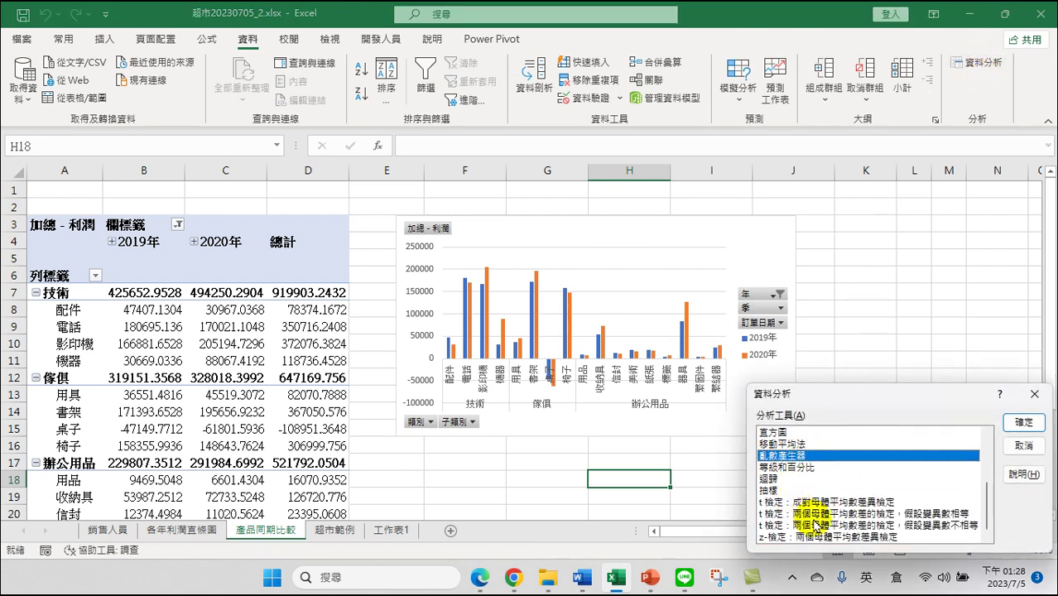
{"action": "scroll", "coordinate": [812, 520], "scroll_direction": "up", "scroll_amount": 4}
{"action": "scroll", "coordinate": [777, 499], "scroll_direction": "down", "scroll_amount": 1}
{"action": "left_click", "coordinate": [779, 524]}
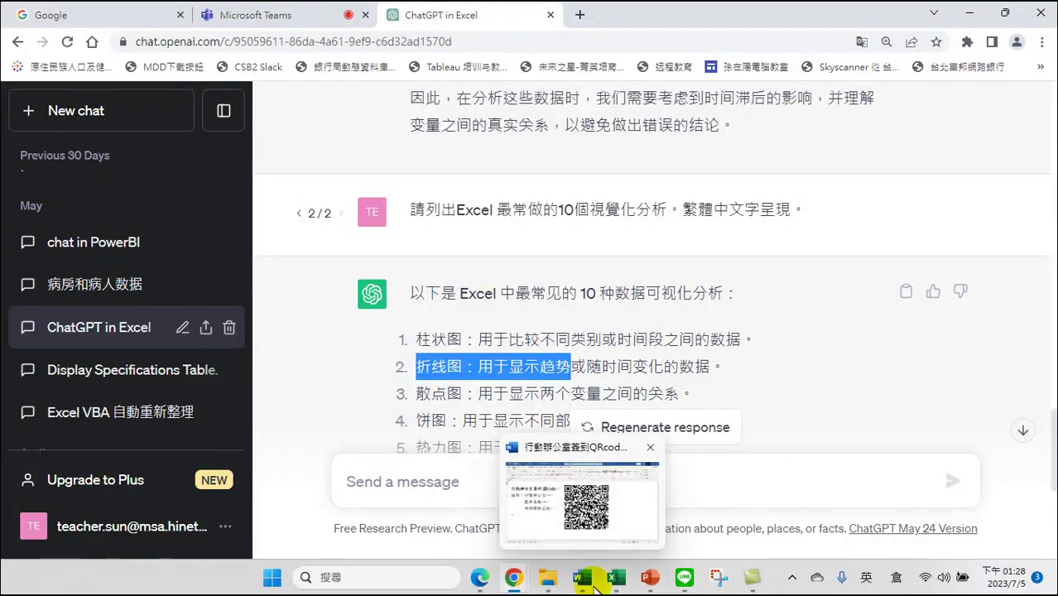
Back in Edge, select step 1's 資料 > 數據分析 > 卡方檢定 path in Bing's answer.
{"action": "left_click", "coordinate": [480, 576]}
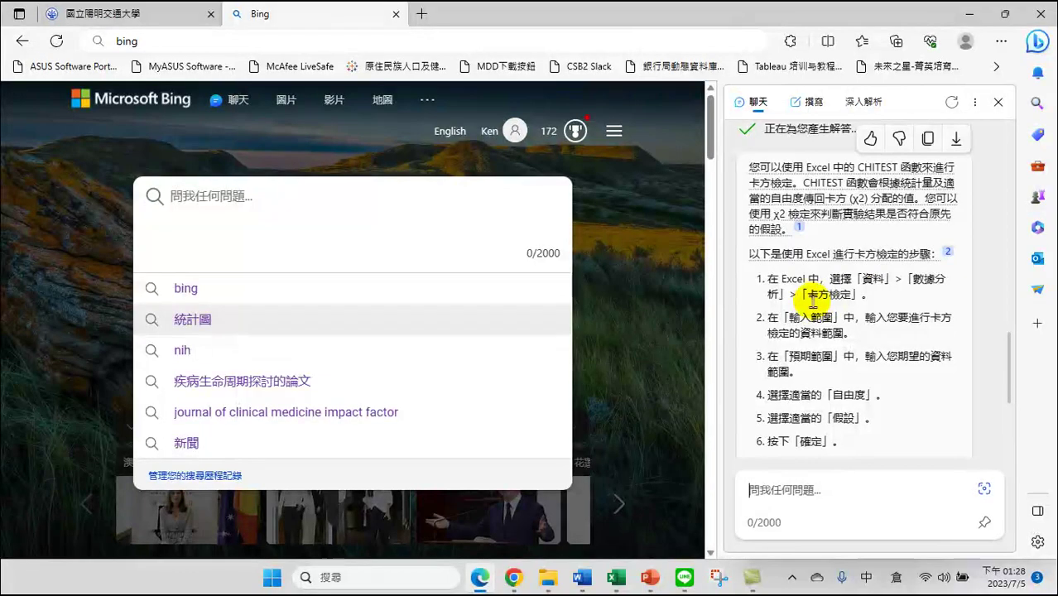
{"action": "left_click_drag", "start_coordinate": [866, 281], "coordinate": [840, 293]}
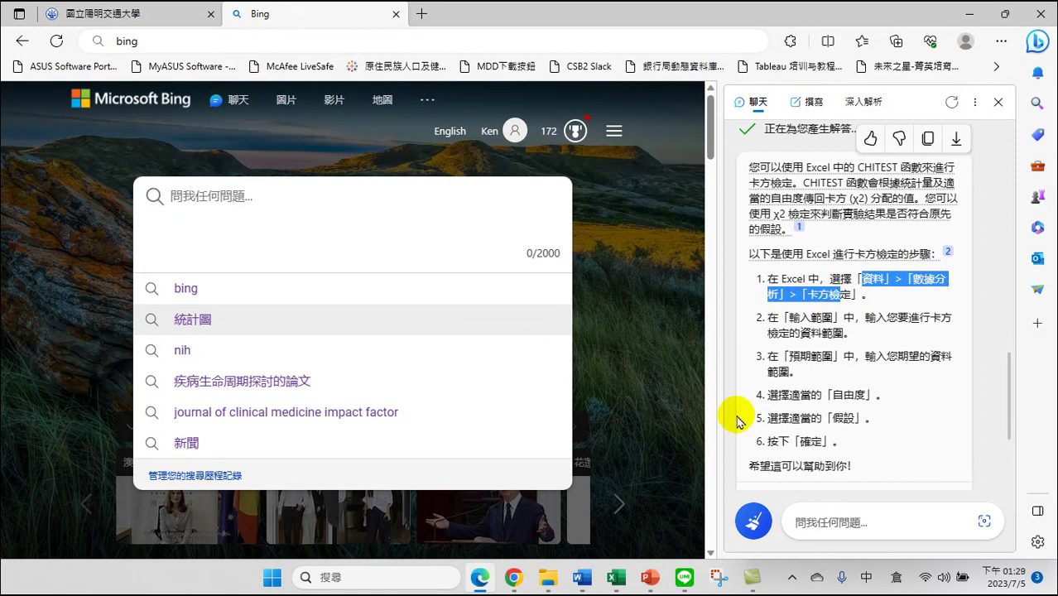
Bring Excel back, move the 資料分析 dialog aside and scroll its tools to t-檢定 and z-檢定.
{"action": "mouse_move", "coordinate": [629, 582]}
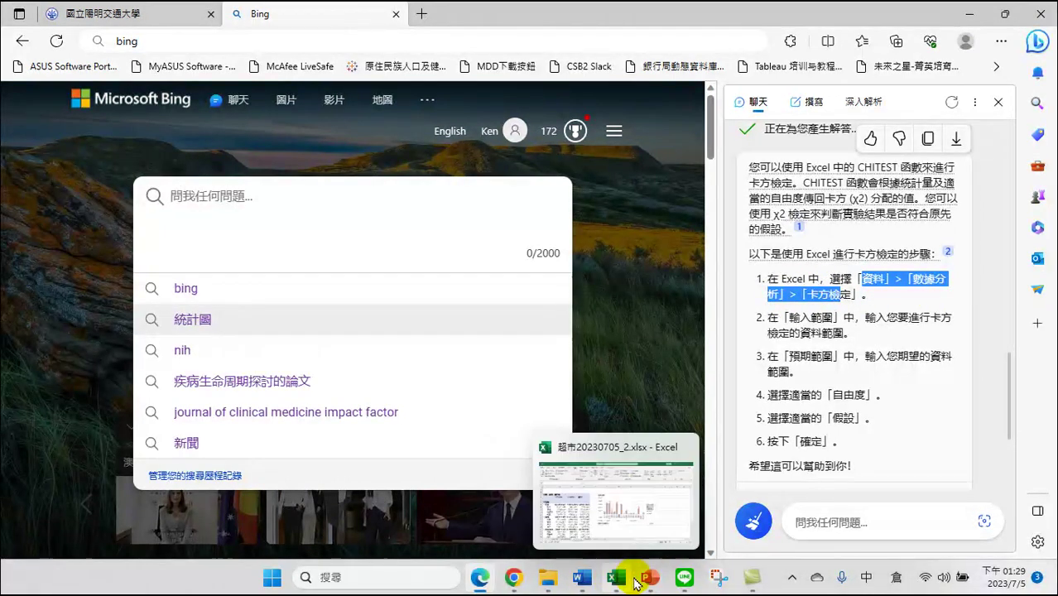
{"action": "left_click", "coordinate": [599, 447]}
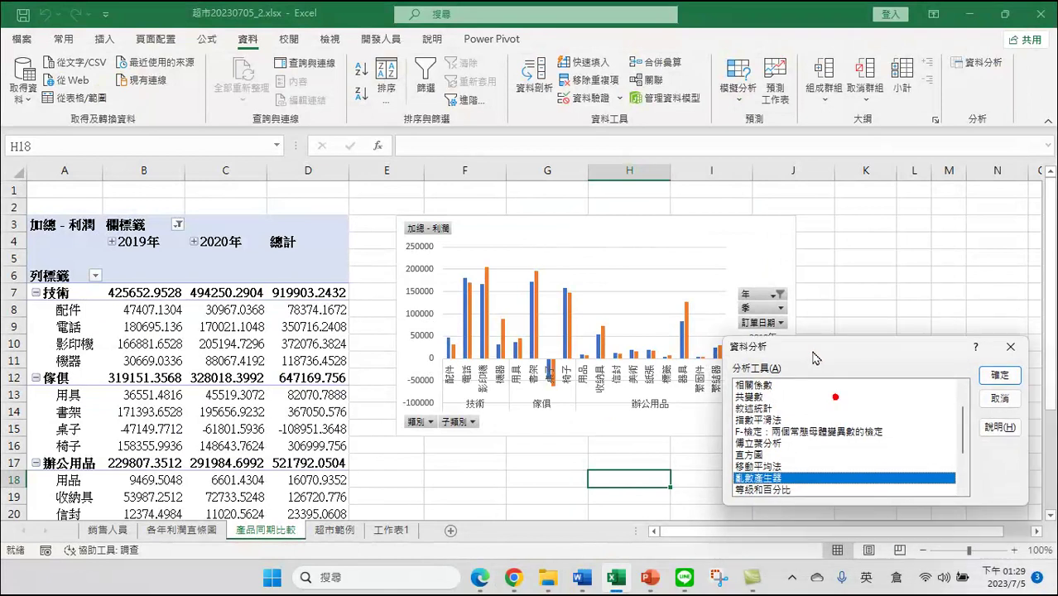
{"action": "left_click_drag", "start_coordinate": [829, 392], "coordinate": [783, 274]}
{"action": "scroll", "coordinate": [782, 351], "scroll_direction": "up", "scroll_amount": 1}
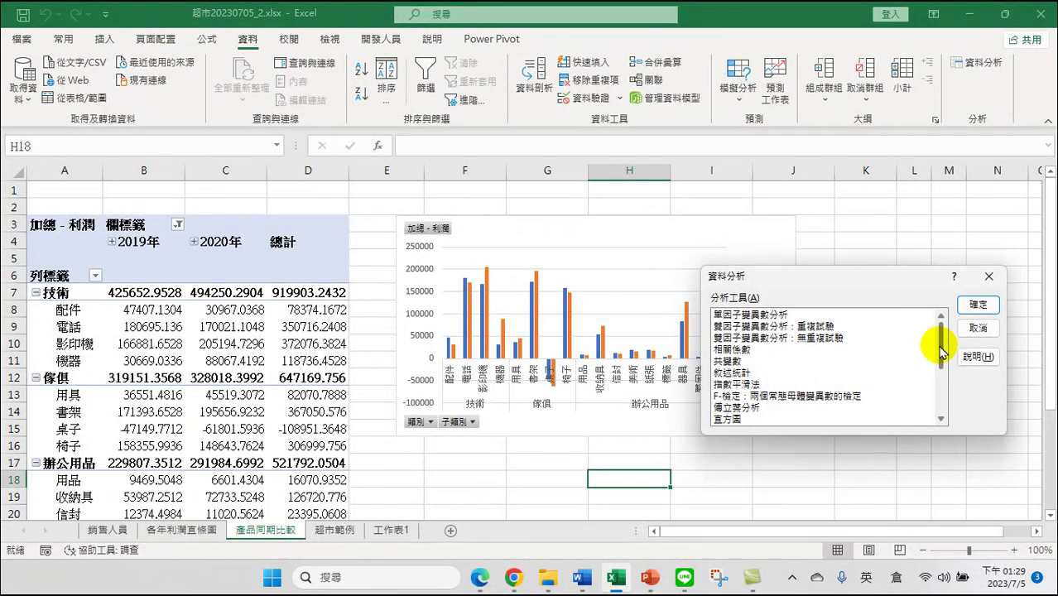
{"action": "left_click_drag", "start_coordinate": [942, 353], "coordinate": [948, 394]}
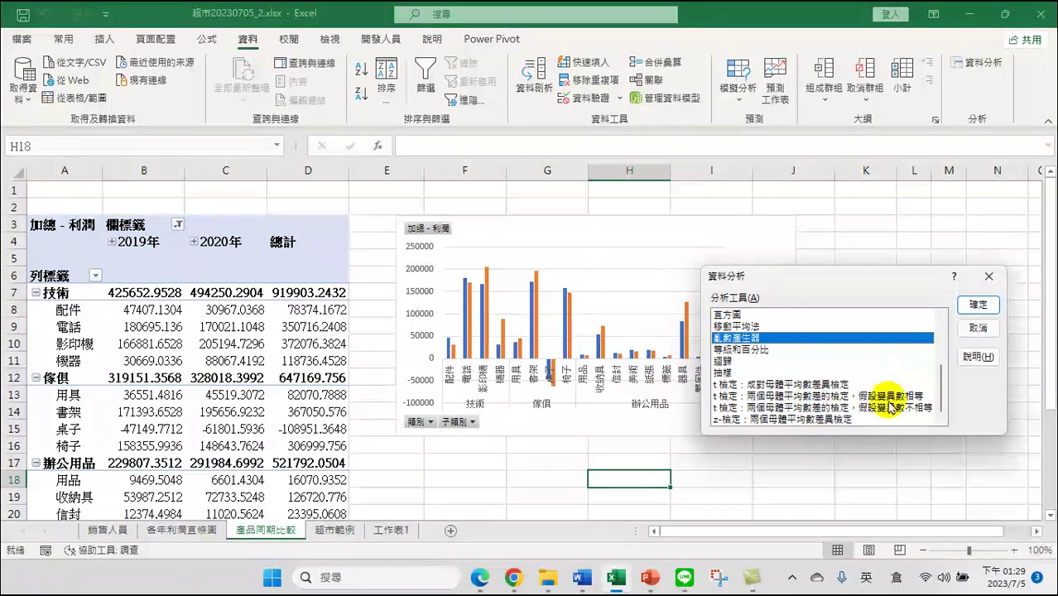
{"action": "scroll", "coordinate": [809, 403], "scroll_direction": "up", "scroll_amount": 3}
{"action": "scroll", "coordinate": [751, 357], "scroll_direction": "down", "scroll_amount": 2}
{"action": "scroll", "coordinate": [745, 373], "scroll_direction": "down", "scroll_amount": 1}
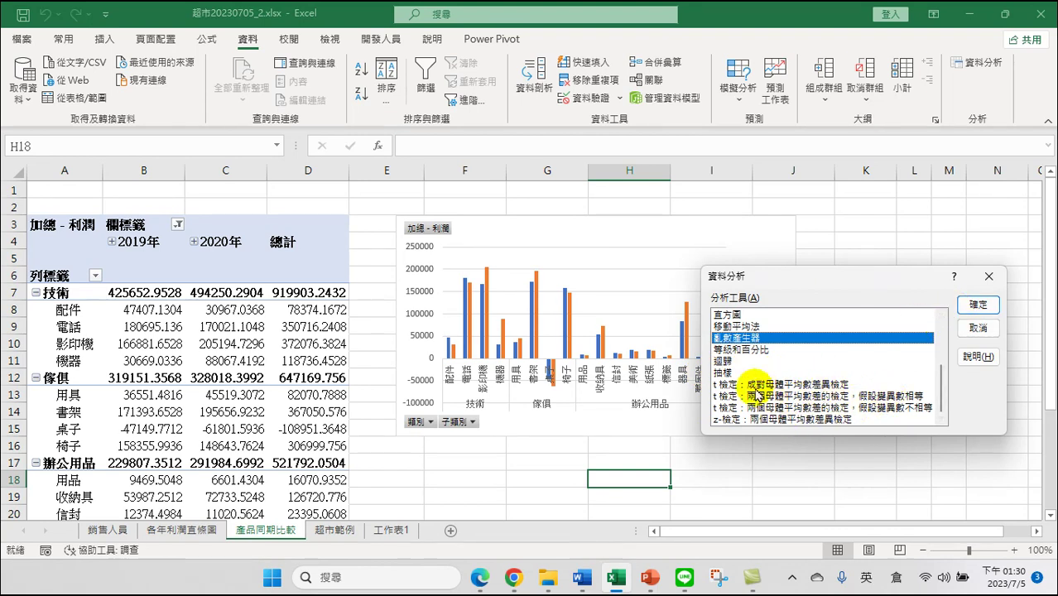
{"action": "left_click", "coordinate": [514, 579]}
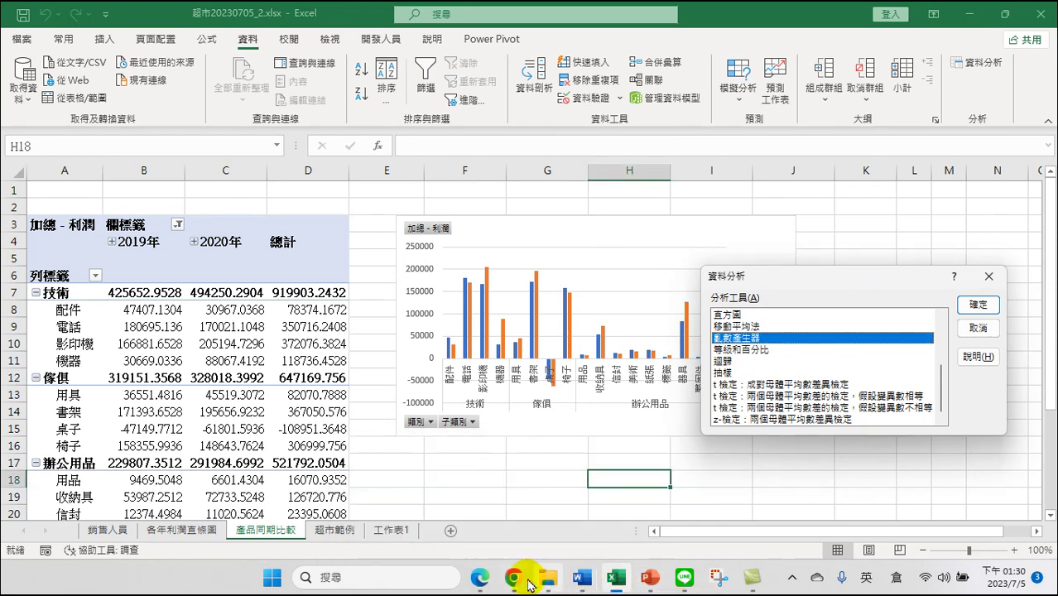
{"action": "mouse_move", "coordinate": [521, 582]}
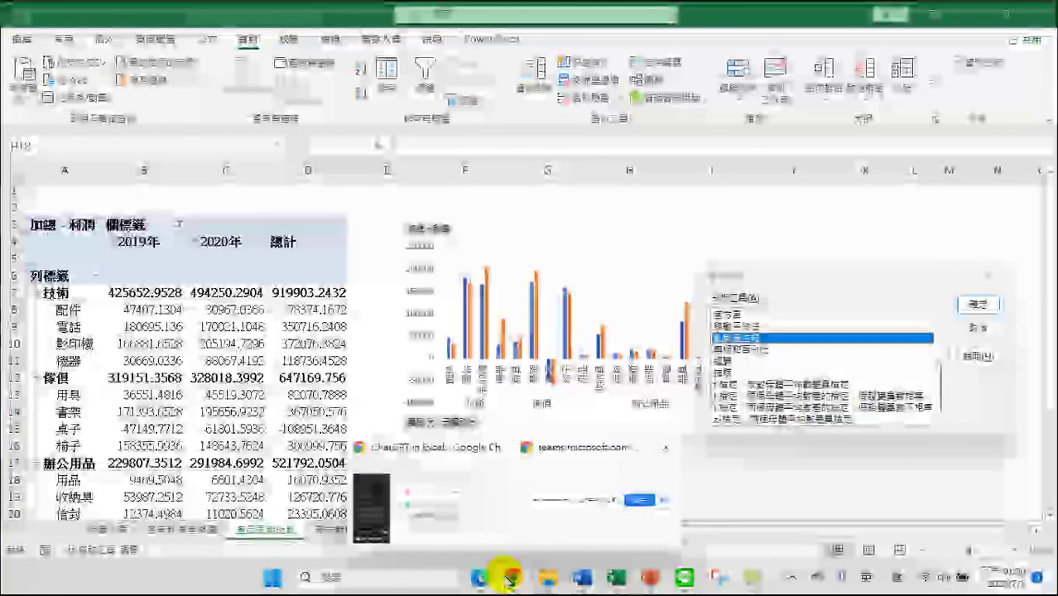
{"action": "left_click", "coordinate": [476, 579]}
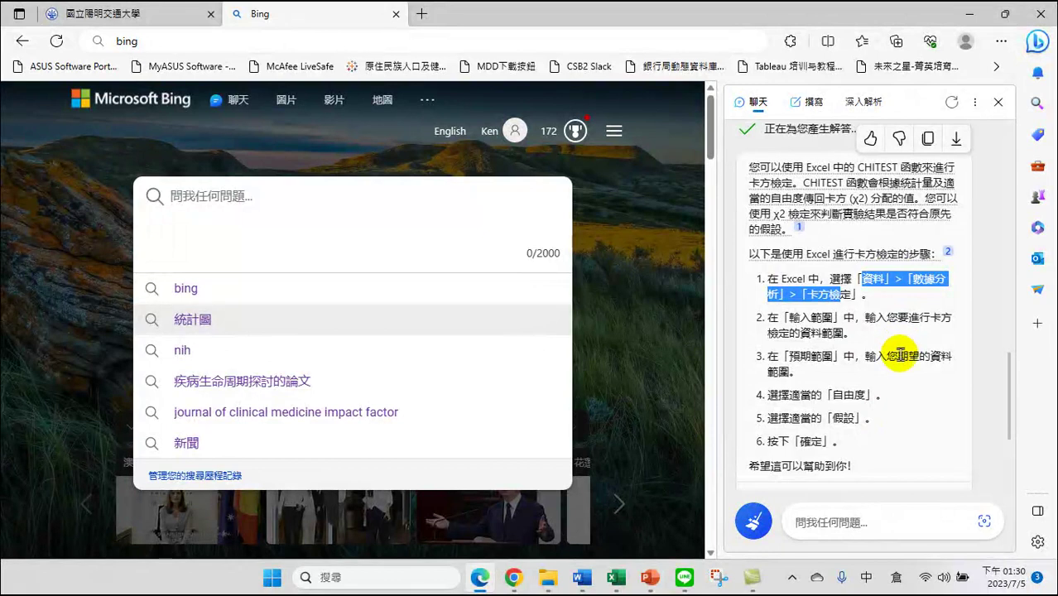
{"action": "left_click", "coordinate": [835, 518]}
{"action": "left_click", "coordinate": [829, 496]}
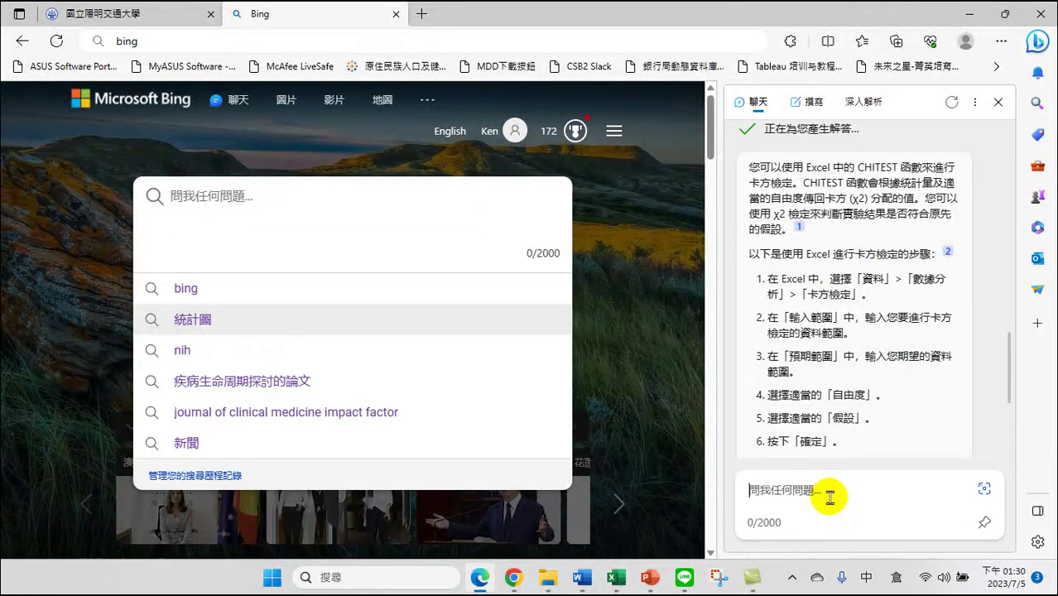
{"action": "scroll", "coordinate": [756, 359], "scroll_direction": "up", "scroll_amount": 10}
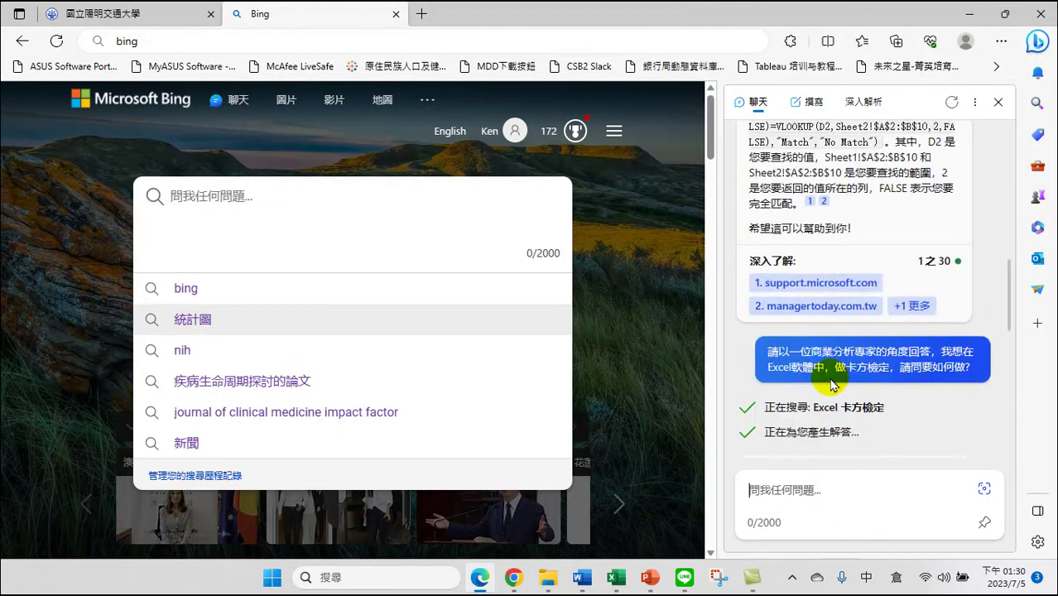
{"action": "scroll", "coordinate": [786, 339], "scroll_direction": "up", "scroll_amount": 5}
{"action": "triple_click", "coordinate": [787, 338]}
{"action": "triple_click", "coordinate": [830, 240]}
{"action": "scroll", "coordinate": [830, 244], "scroll_direction": "up", "scroll_amount": 5}
{"action": "left_click", "coordinate": [794, 348]}
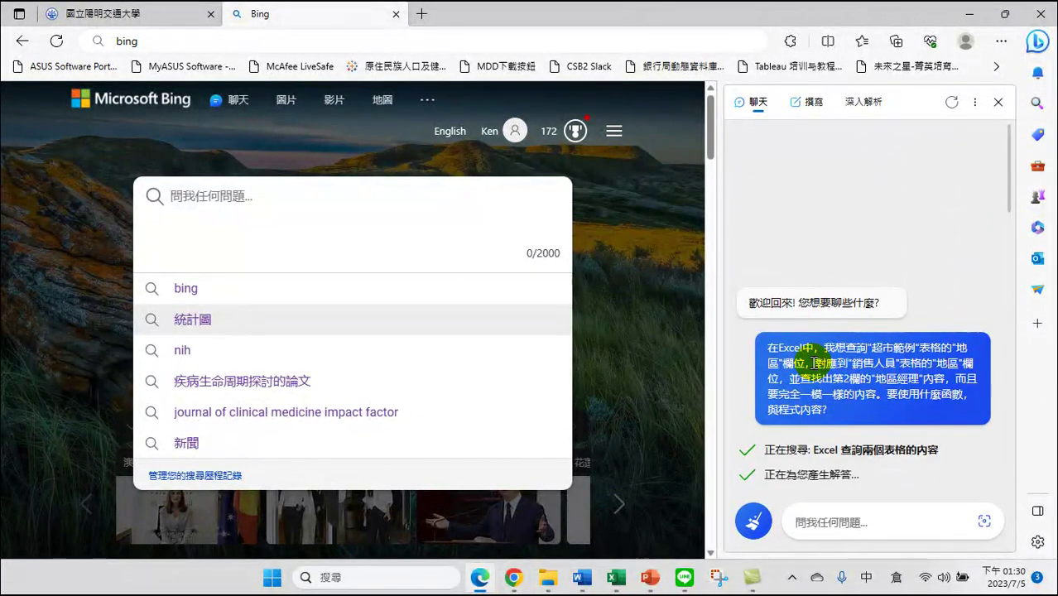
{"action": "mouse_move", "coordinate": [684, 580]}
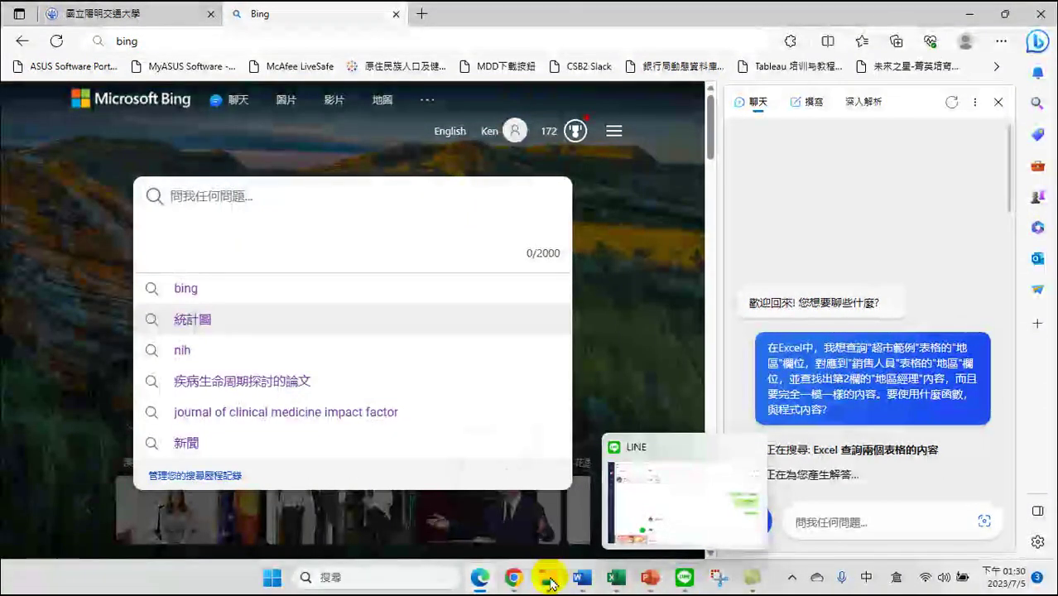
{"action": "left_click", "coordinate": [619, 582]}
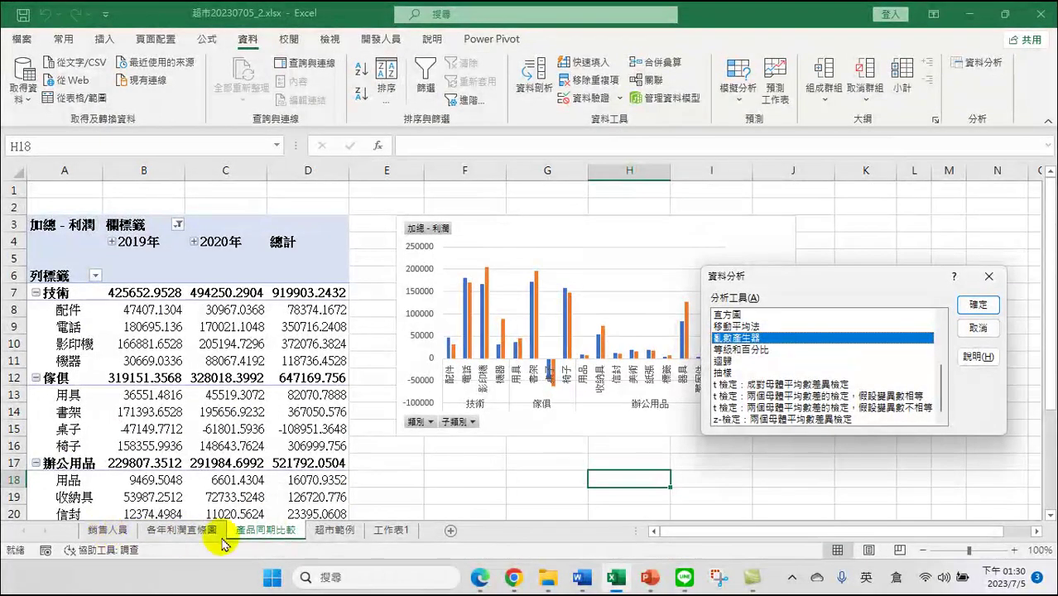
Close the 資料分析 dialog, go to the 超市範例 sheet and inspect the sales-person formula in V2.
{"action": "left_click", "coordinate": [975, 329]}
{"action": "left_click", "coordinate": [335, 530]}
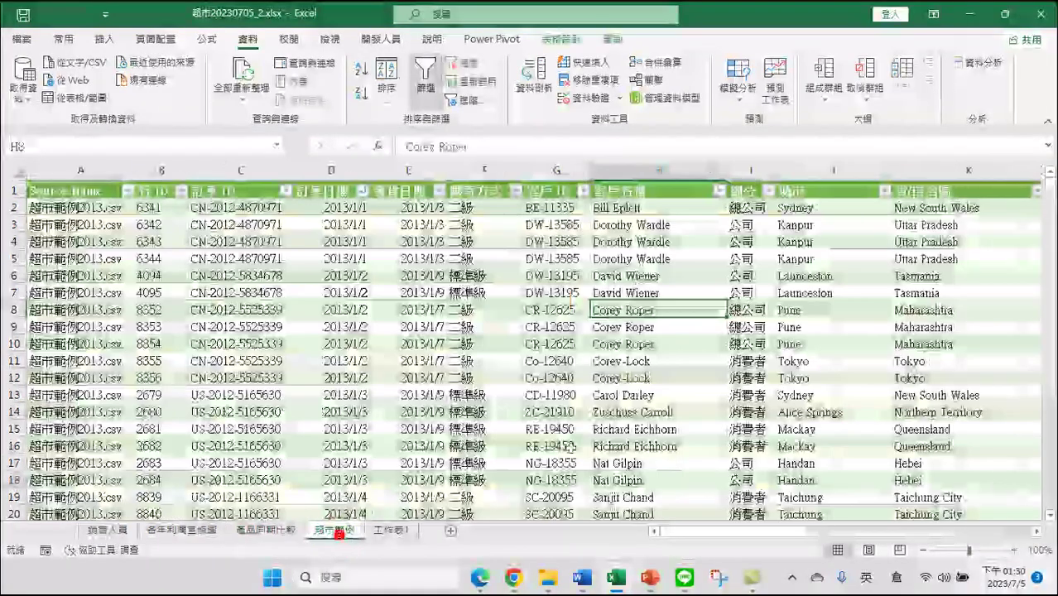
{"action": "mouse_move", "coordinate": [745, 531]}
{"action": "left_mouse_down"}
{"action": "mouse_move", "coordinate": [1003, 526]}
{"action": "mouse_move", "coordinate": [984, 528]}
{"action": "left_mouse_up"}
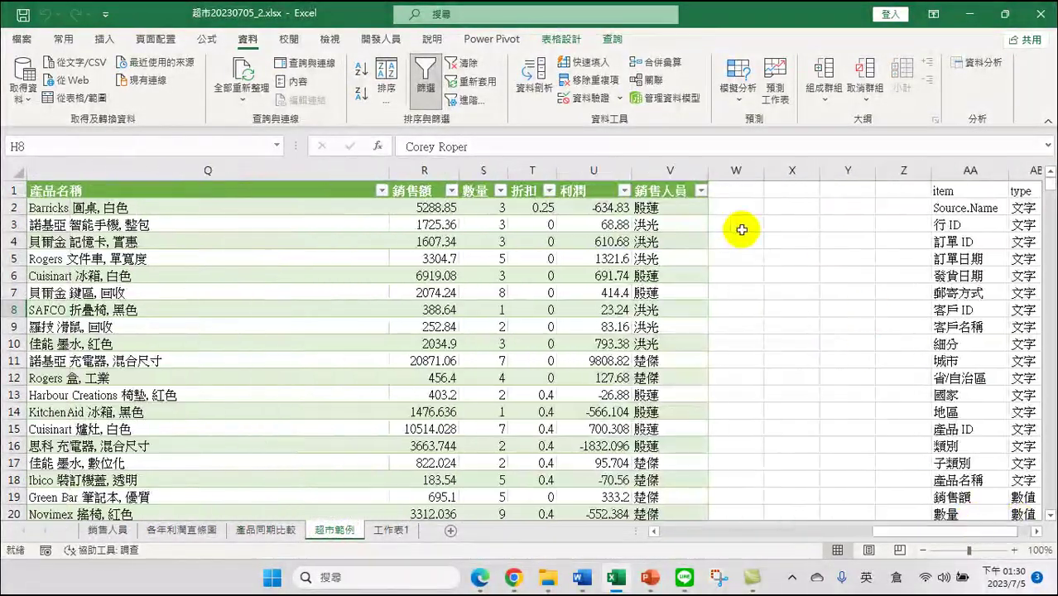
{"action": "left_click", "coordinate": [672, 210]}
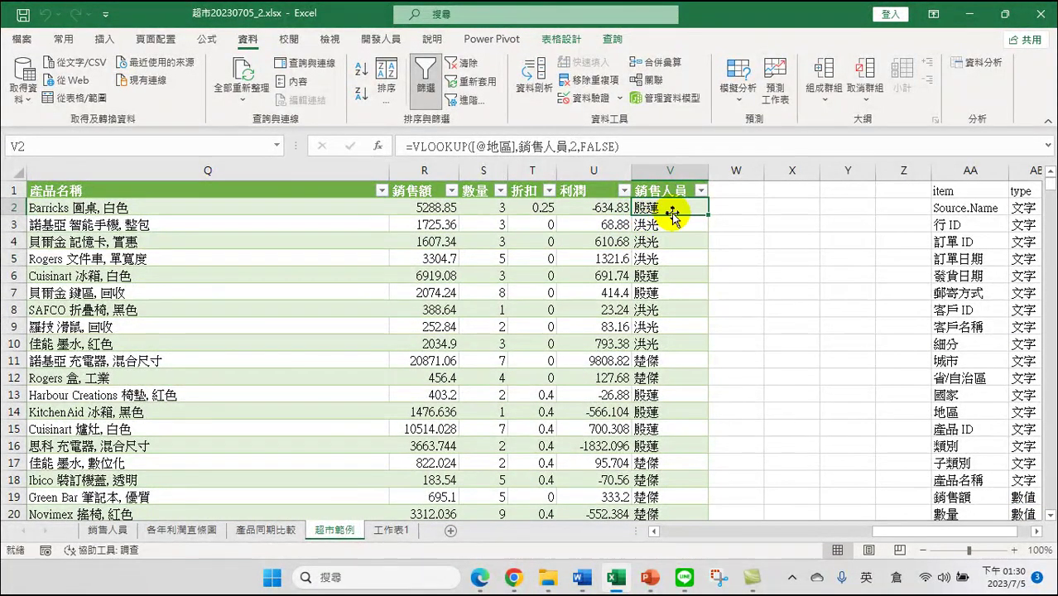
Scroll to column M, check the table's name under Table Design, and select the 地區 column.
{"action": "left_click_drag", "start_coordinate": [905, 532], "coordinate": [884, 539]}
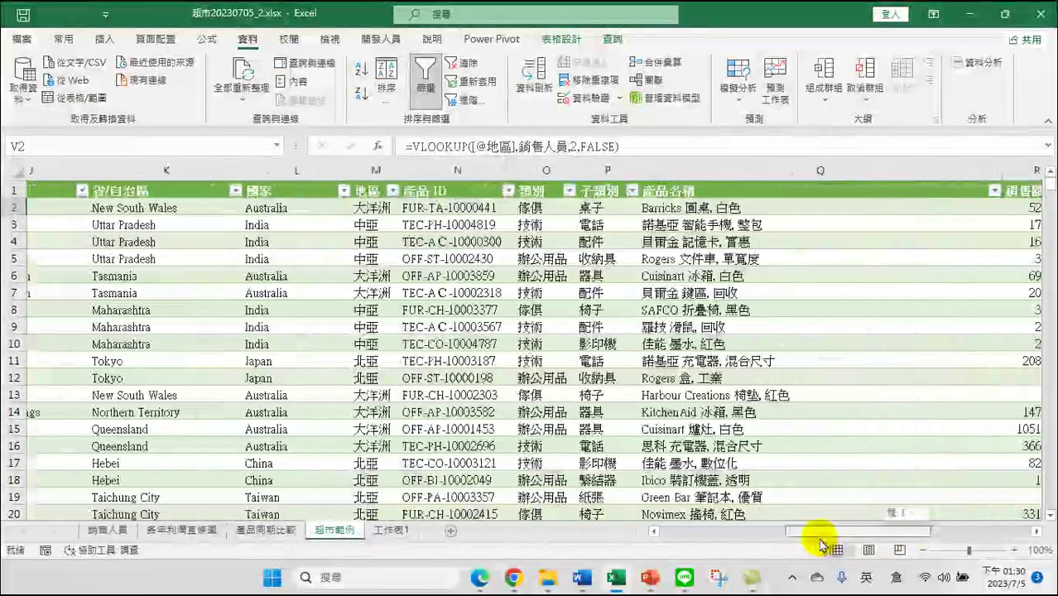
{"action": "left_click_drag", "start_coordinate": [883, 539], "coordinate": [826, 538]}
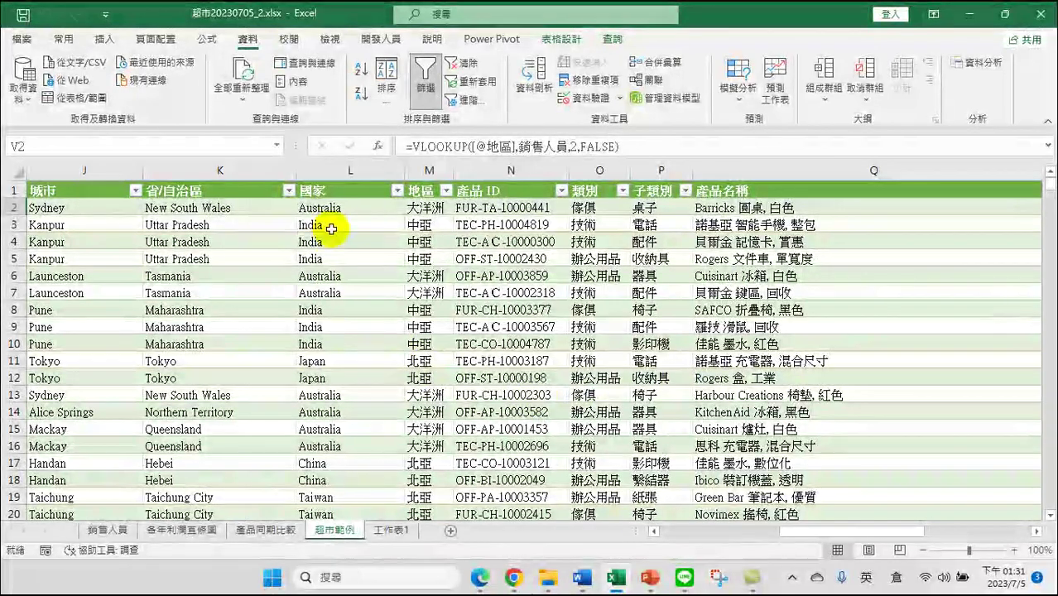
{"action": "left_click_drag", "start_coordinate": [808, 540], "coordinate": [766, 542]}
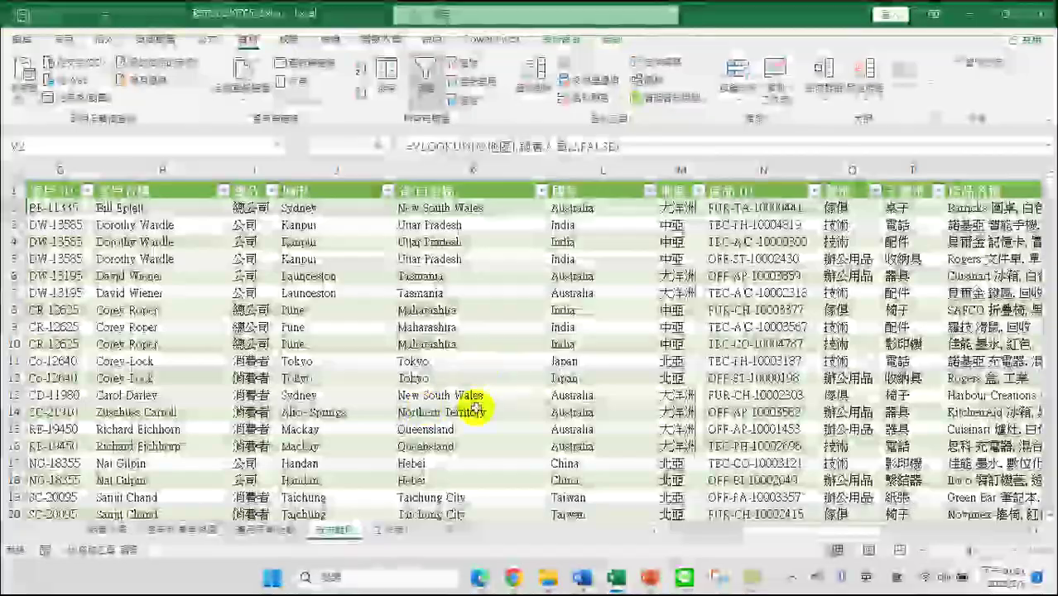
{"action": "left_click", "coordinate": [467, 361]}
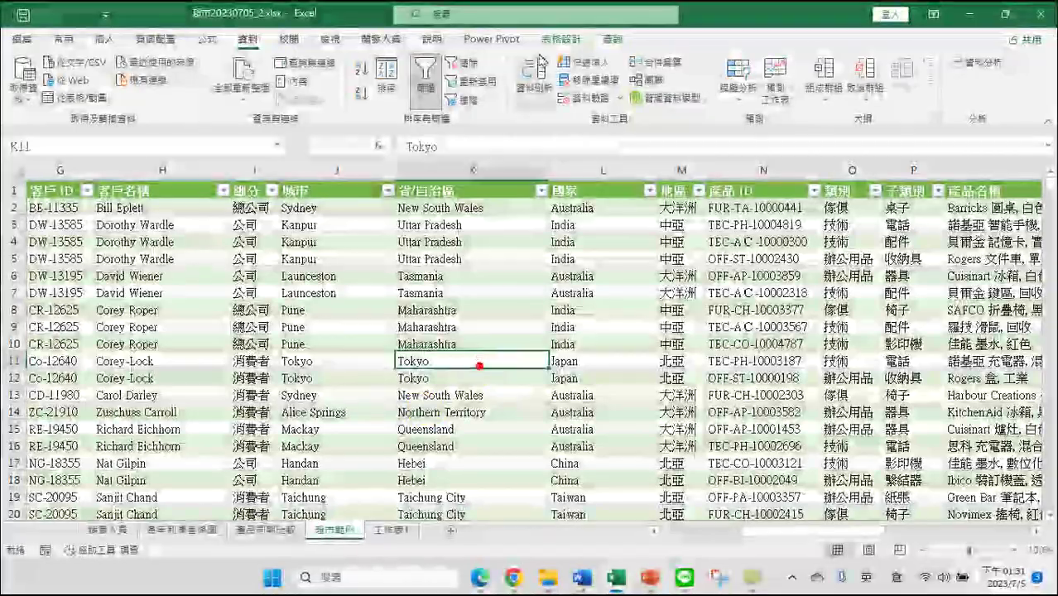
{"action": "left_click", "coordinate": [566, 39]}
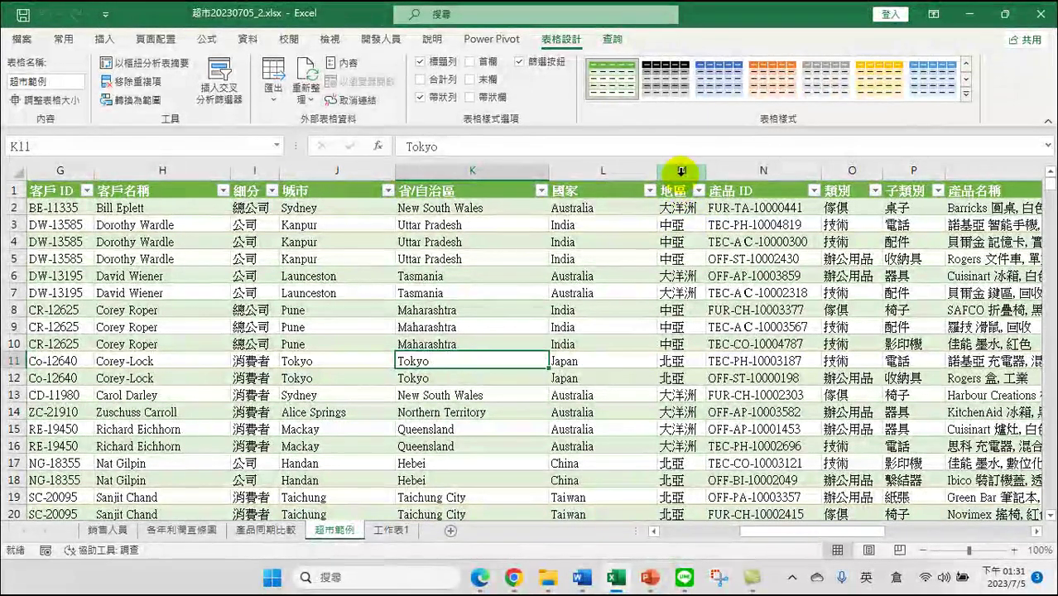
{"action": "left_click", "coordinate": [684, 178]}
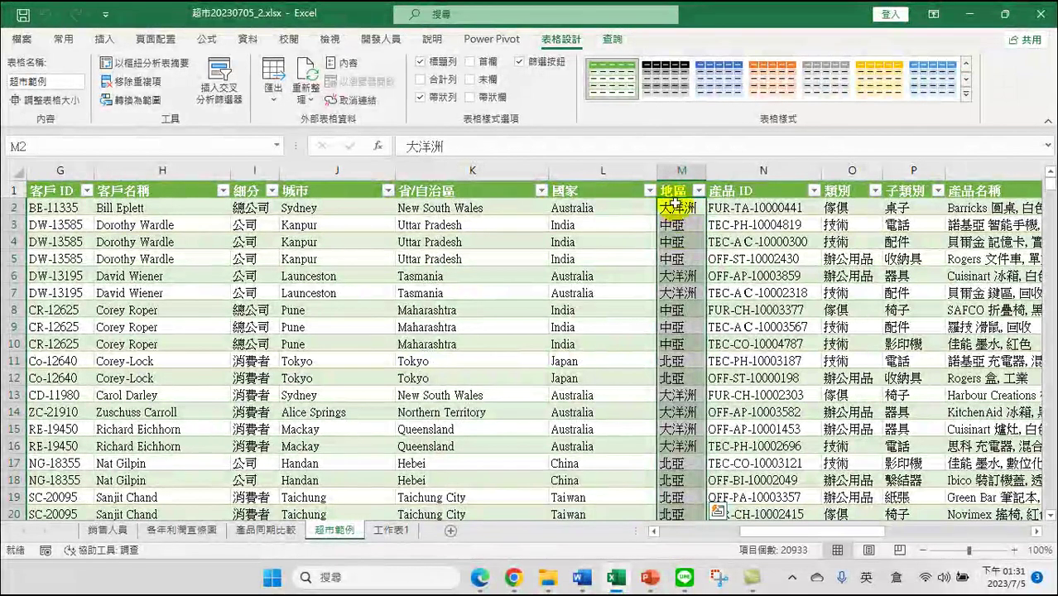
{"action": "left_click", "coordinate": [679, 208]}
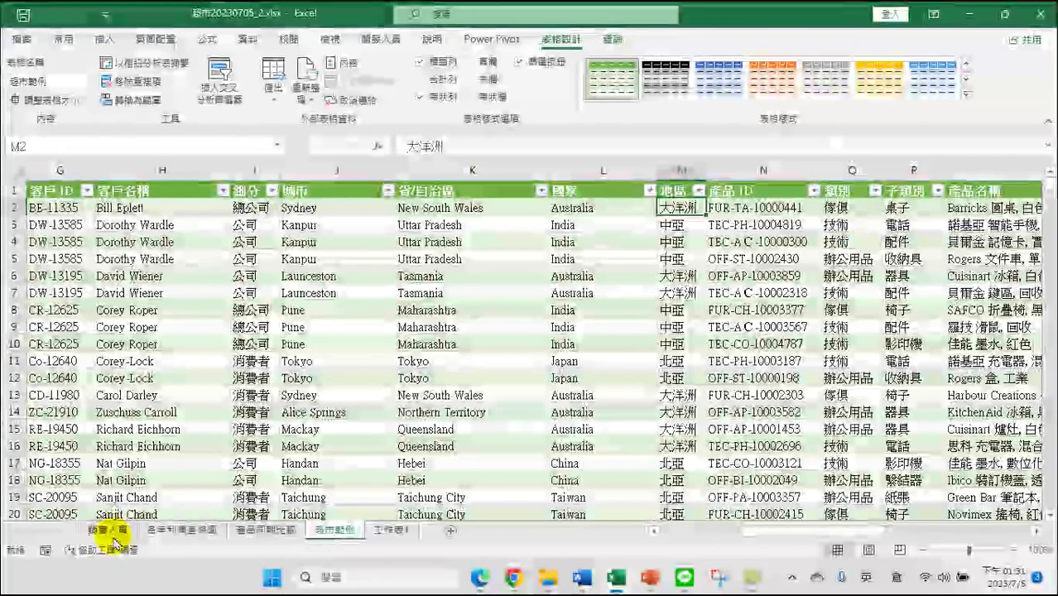
Open the 銷售人員 sheet and review its four 地區 entries and their 地區經理 down to B5.
{"action": "left_click", "coordinate": [113, 530]}
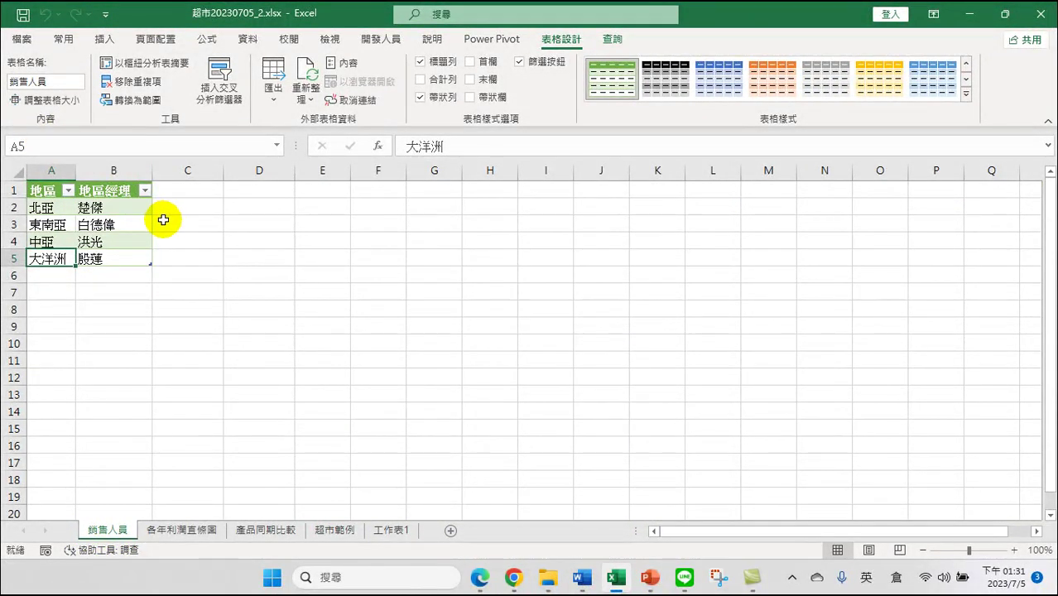
{"action": "left_click", "coordinate": [52, 170]}
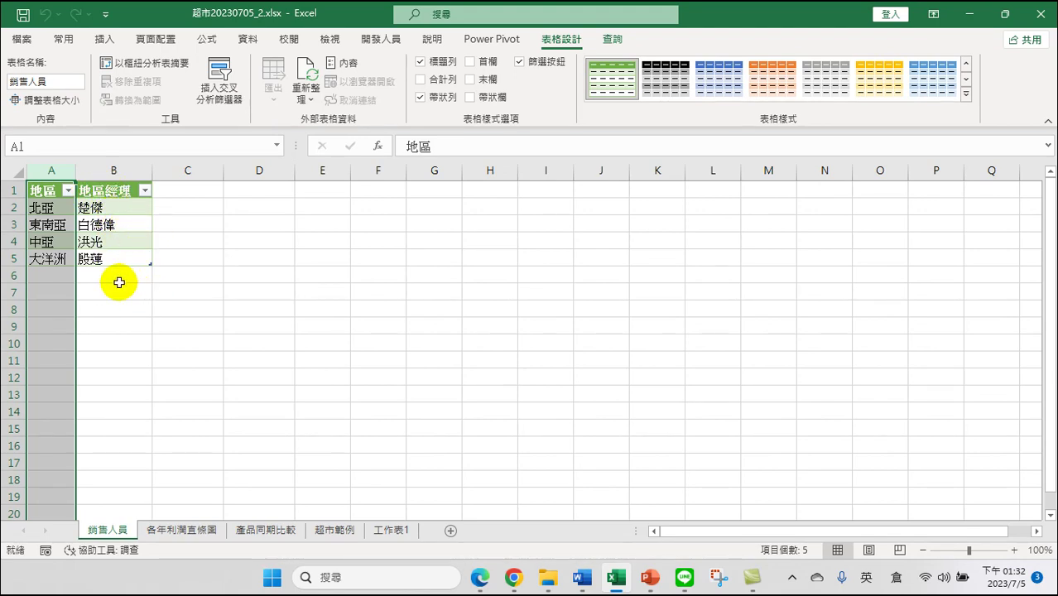
{"action": "left_click", "coordinate": [107, 258]}
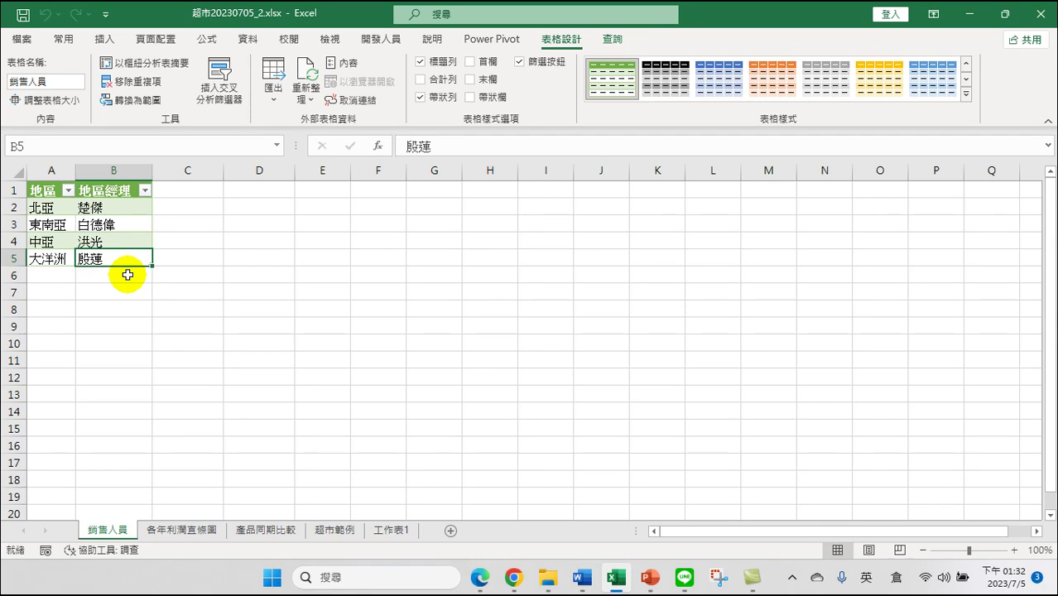
{"action": "left_click", "coordinate": [514, 577]}
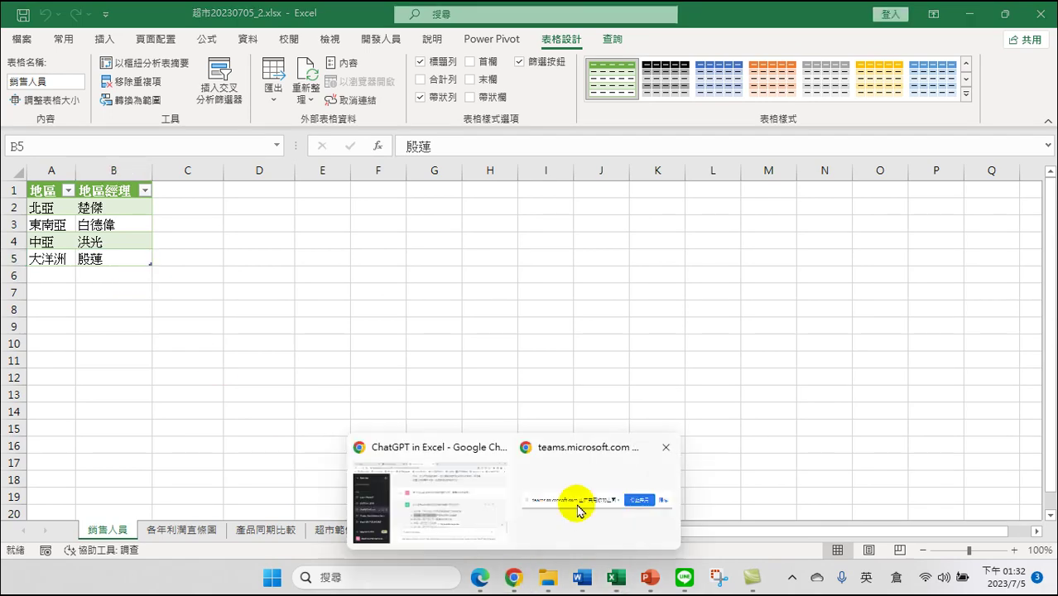
In Bing Chat, highlight the question's 超市範例, 銷售人員, lookup and exact-match parts, then select the answer.
{"action": "left_click", "coordinate": [480, 577]}
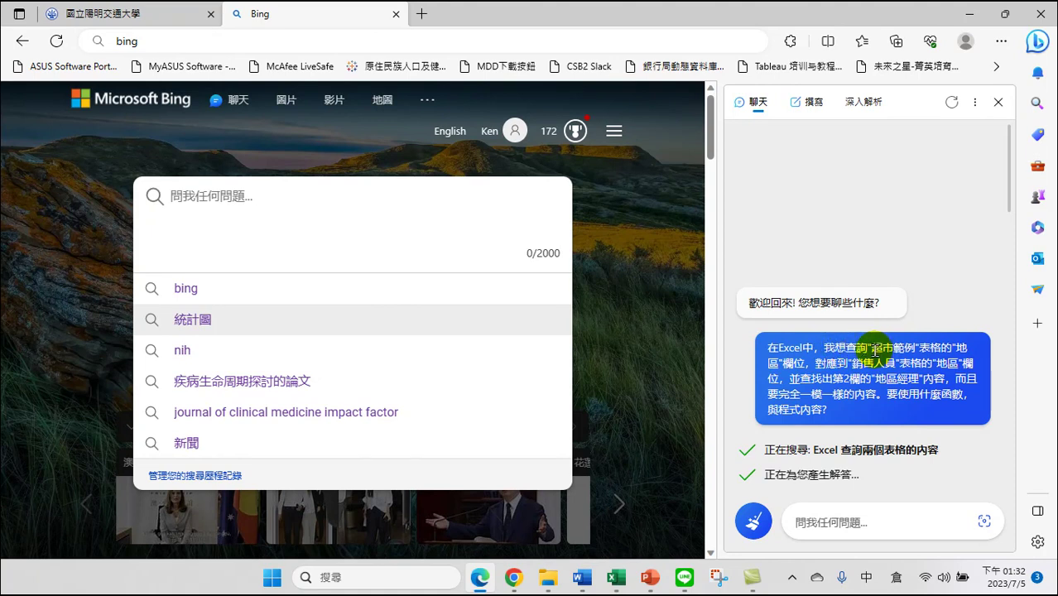
{"action": "mouse_move", "coordinate": [871, 348]}
{"action": "left_mouse_down"}
{"action": "mouse_move", "coordinate": [938, 351]}
{"action": "mouse_move", "coordinate": [782, 377]}
{"action": "mouse_move", "coordinate": [811, 362]}
{"action": "mouse_move", "coordinate": [824, 367]}
{"action": "left_mouse_up"}
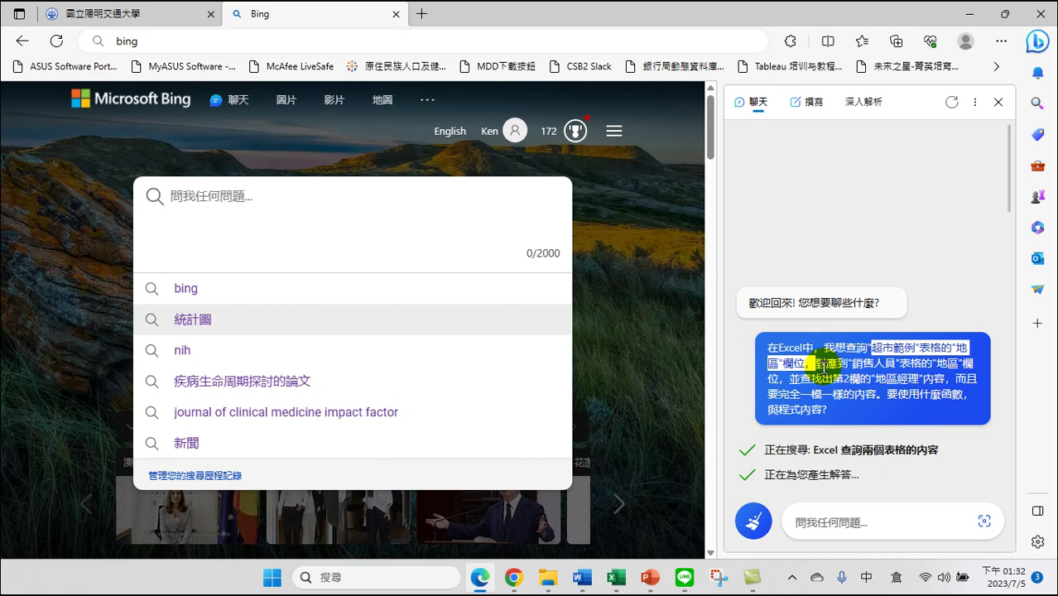
{"action": "left_click", "coordinate": [825, 368]}
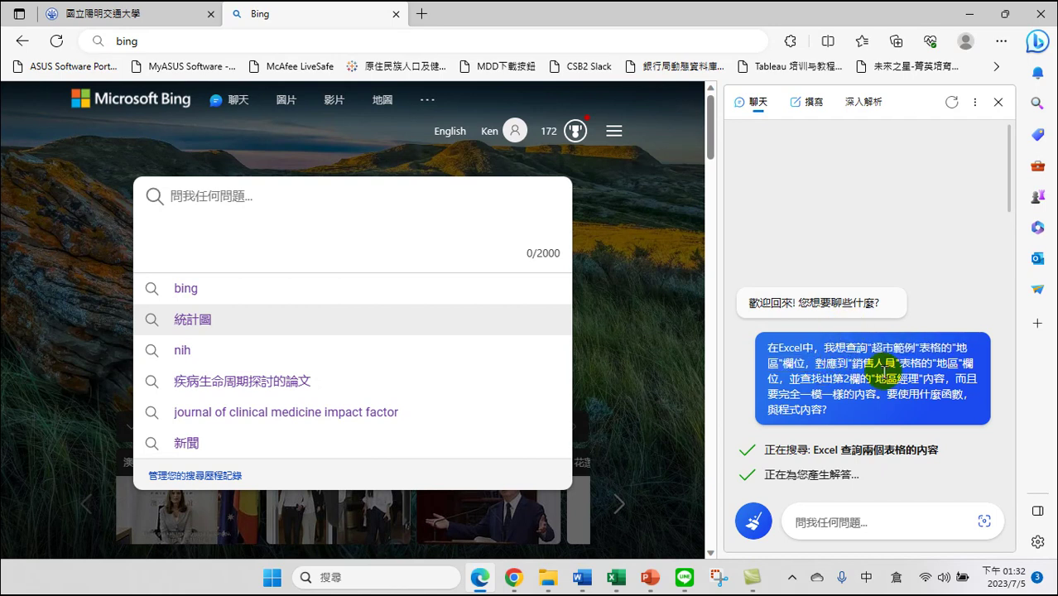
{"action": "mouse_move", "coordinate": [846, 362]}
{"action": "left_mouse_down"}
{"action": "mouse_move", "coordinate": [918, 364]}
{"action": "mouse_move", "coordinate": [781, 385]}
{"action": "mouse_move", "coordinate": [954, 381]}
{"action": "left_mouse_up"}
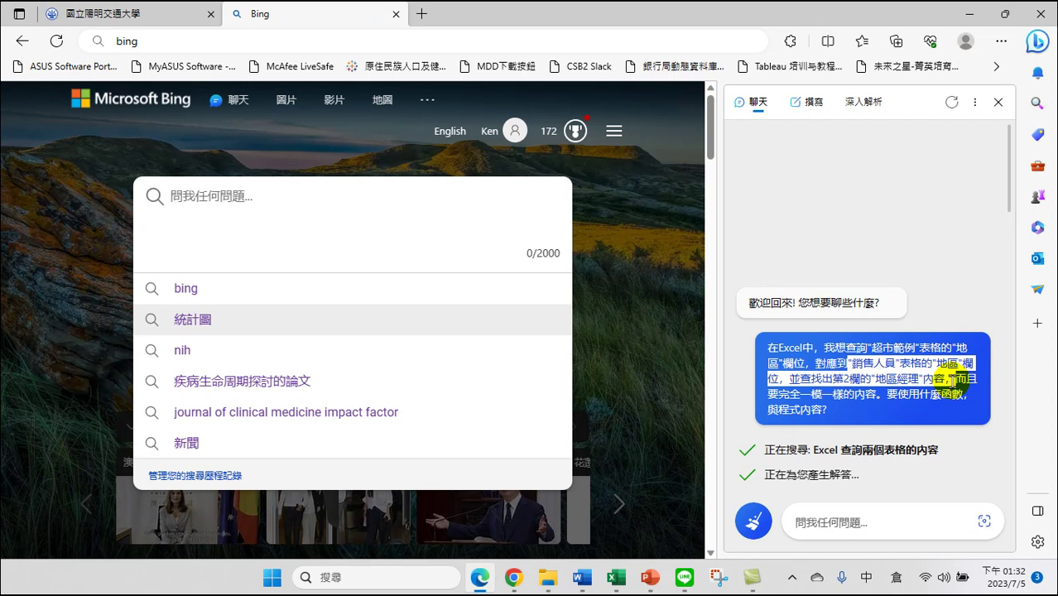
{"action": "mouse_move", "coordinate": [954, 379]}
{"action": "left_mouse_down"}
{"action": "mouse_move", "coordinate": [800, 395]}
{"action": "mouse_move", "coordinate": [887, 396]}
{"action": "left_mouse_up"}
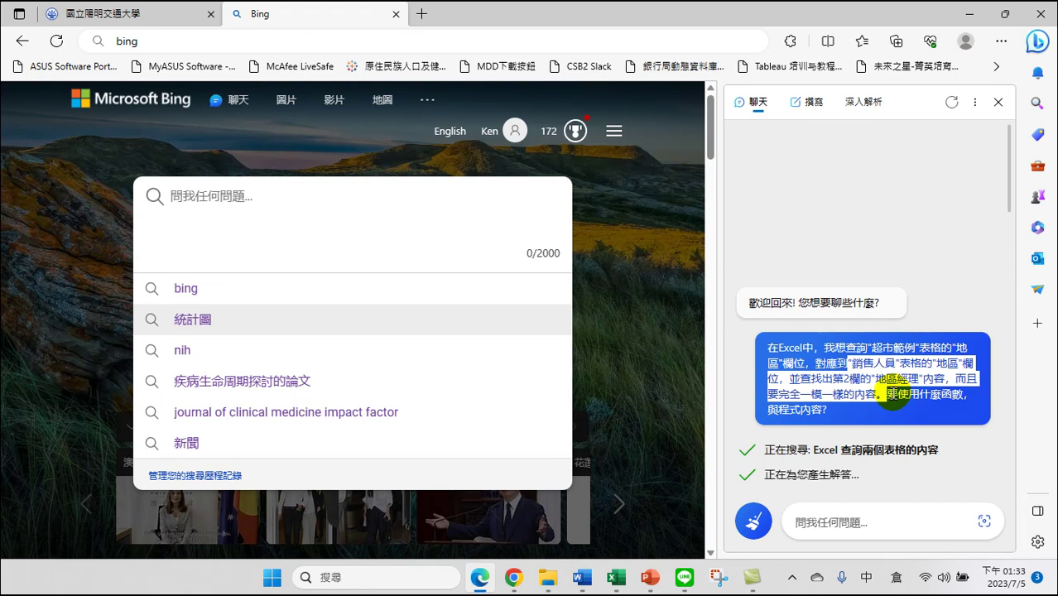
{"action": "left_click_drag", "start_coordinate": [892, 396], "coordinate": [846, 408]}
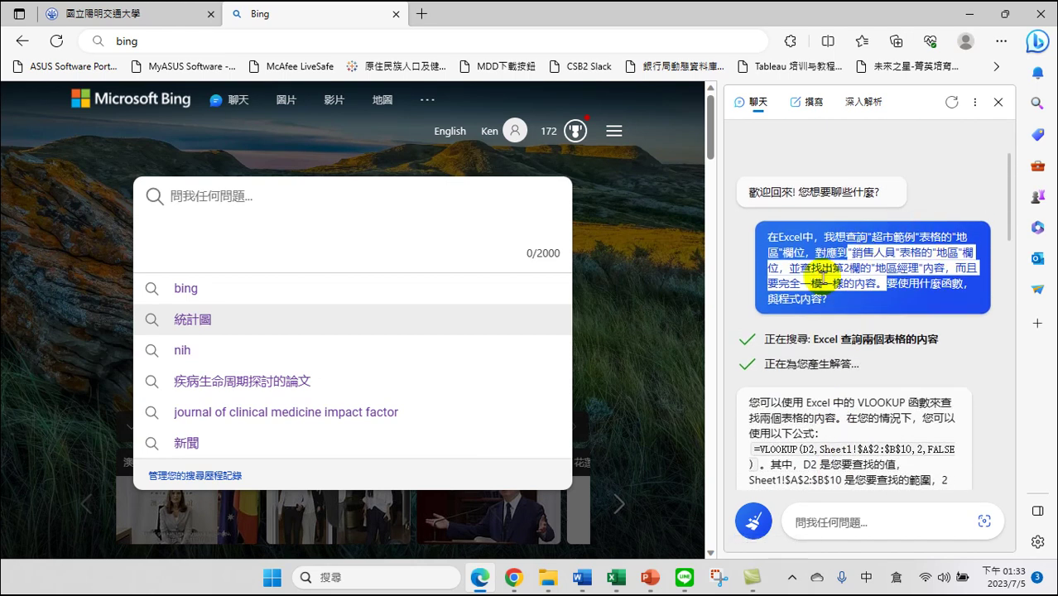
{"action": "left_click", "coordinate": [861, 271]}
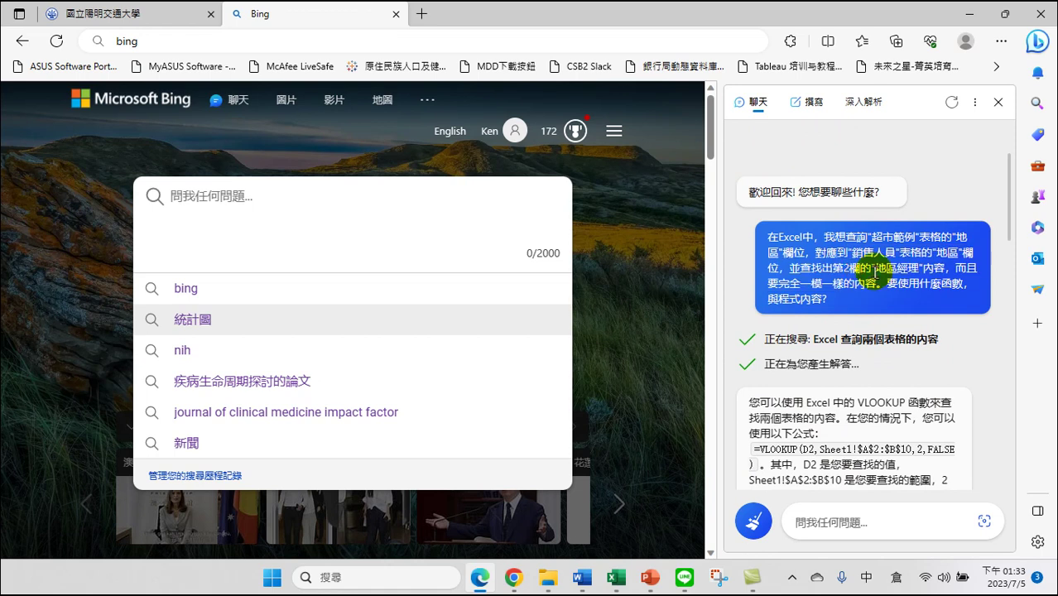
{"action": "triple_click", "coordinate": [774, 452]}
{"action": "triple_click", "coordinate": [825, 430]}
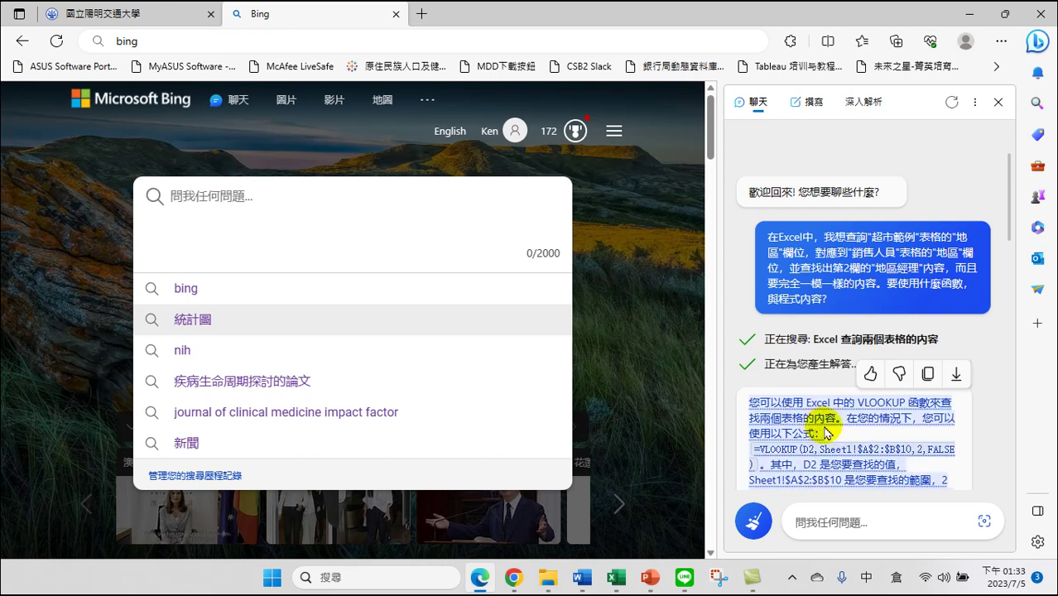
{"action": "scroll", "coordinate": [827, 422], "scroll_direction": "down", "scroll_amount": 2}
{"action": "left_click", "coordinate": [884, 331]}
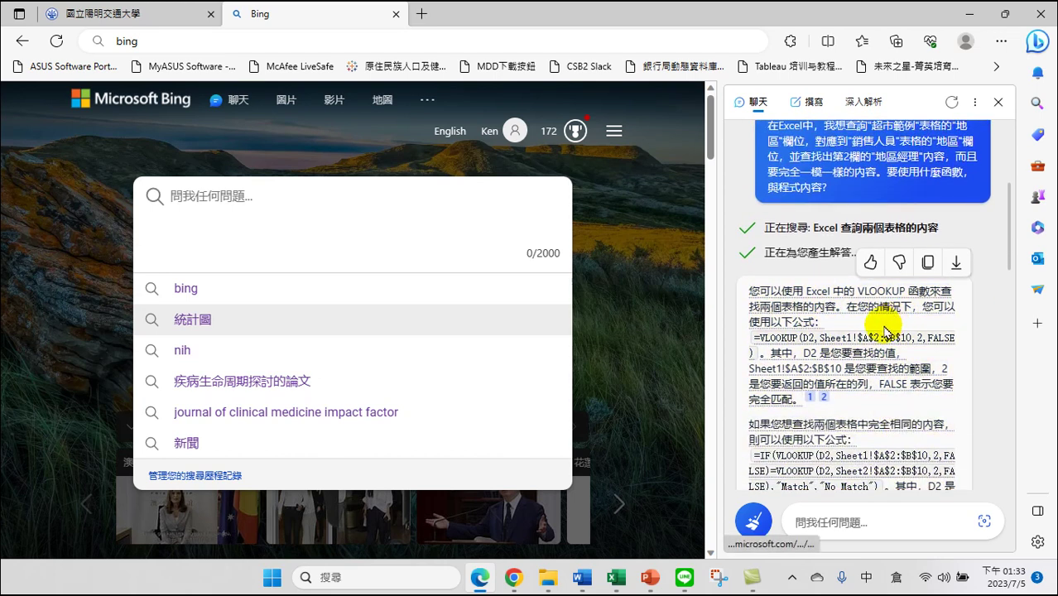
{"action": "mouse_move", "coordinate": [779, 304]}
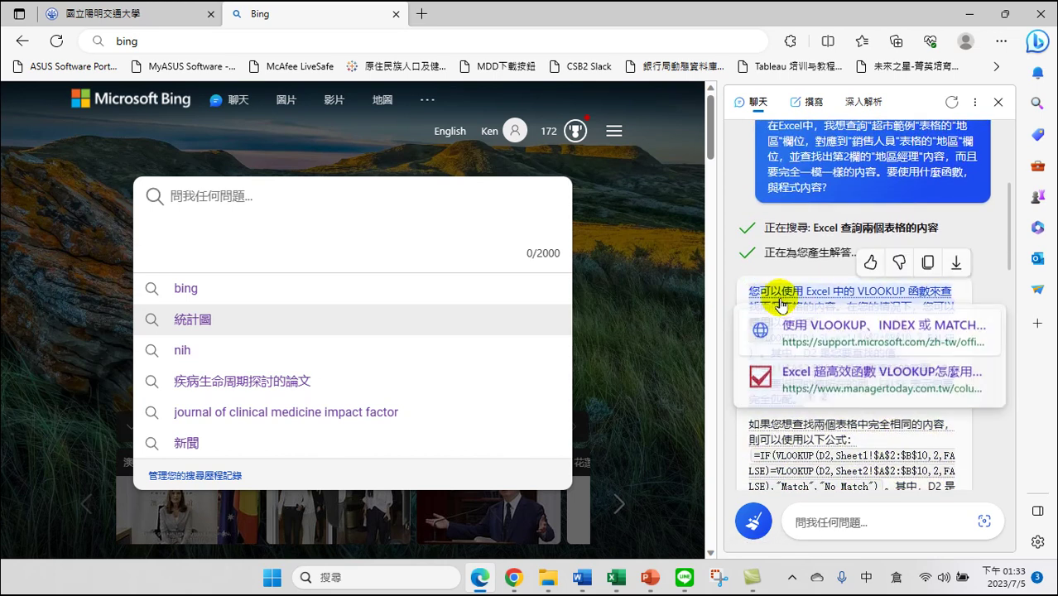
{"action": "triple_click", "coordinate": [878, 292]}
{"action": "left_click", "coordinate": [879, 293]}
{"action": "triple_click", "coordinate": [884, 293]}
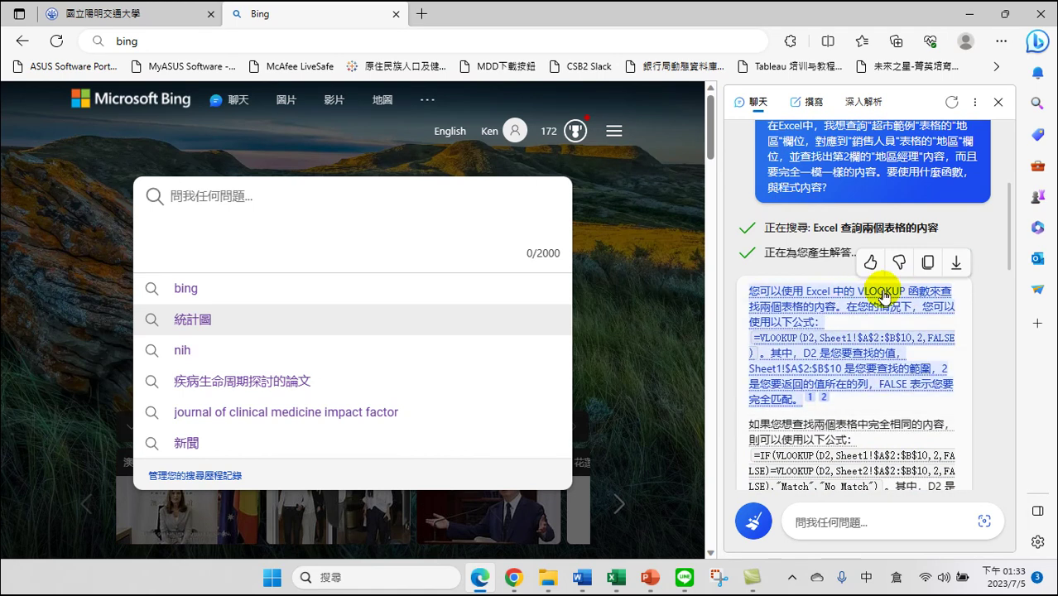
{"action": "mouse_move", "coordinate": [838, 315]}
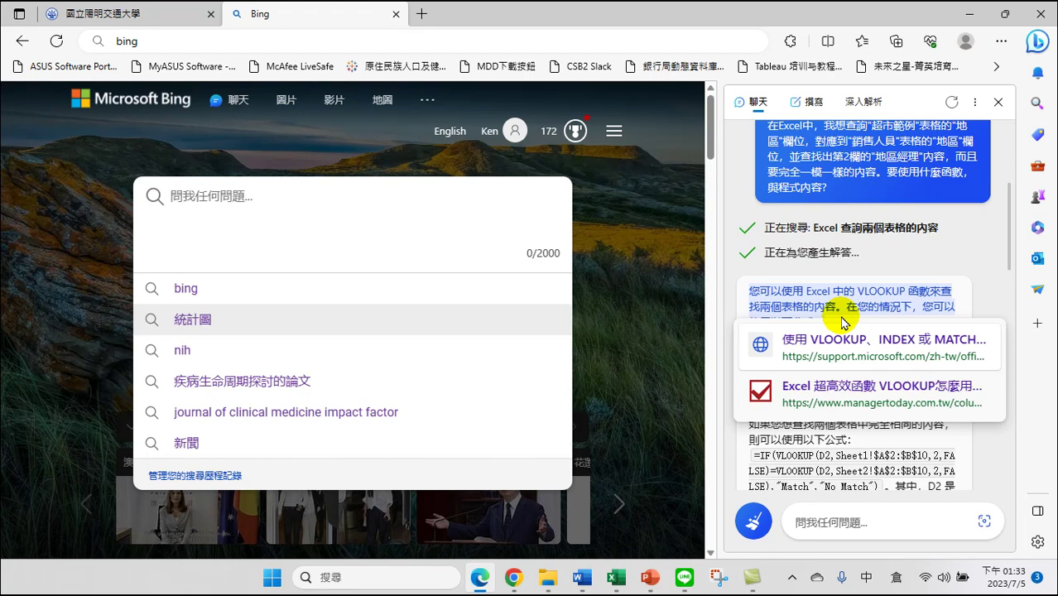
{"action": "left_click", "coordinate": [843, 321]}
{"action": "scroll", "coordinate": [844, 240], "scroll_direction": "up", "scroll_amount": 1}
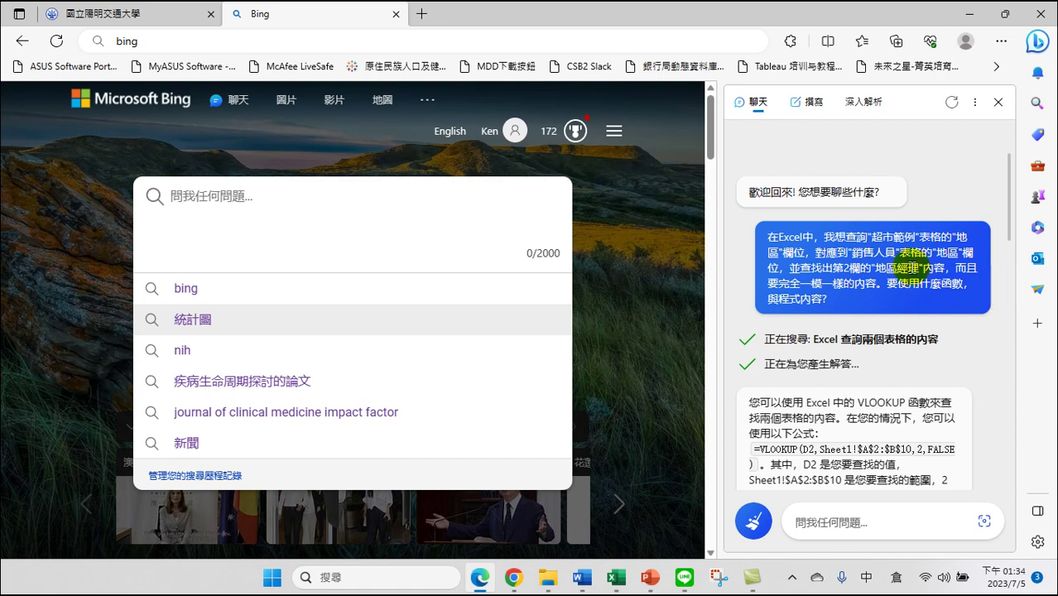
{"action": "mouse_move", "coordinate": [910, 346]}
{"action": "left_mouse_down"}
{"action": "mouse_move", "coordinate": [830, 455]}
{"action": "mouse_move", "coordinate": [778, 432]}
{"action": "mouse_move", "coordinate": [948, 403]}
{"action": "left_mouse_up"}
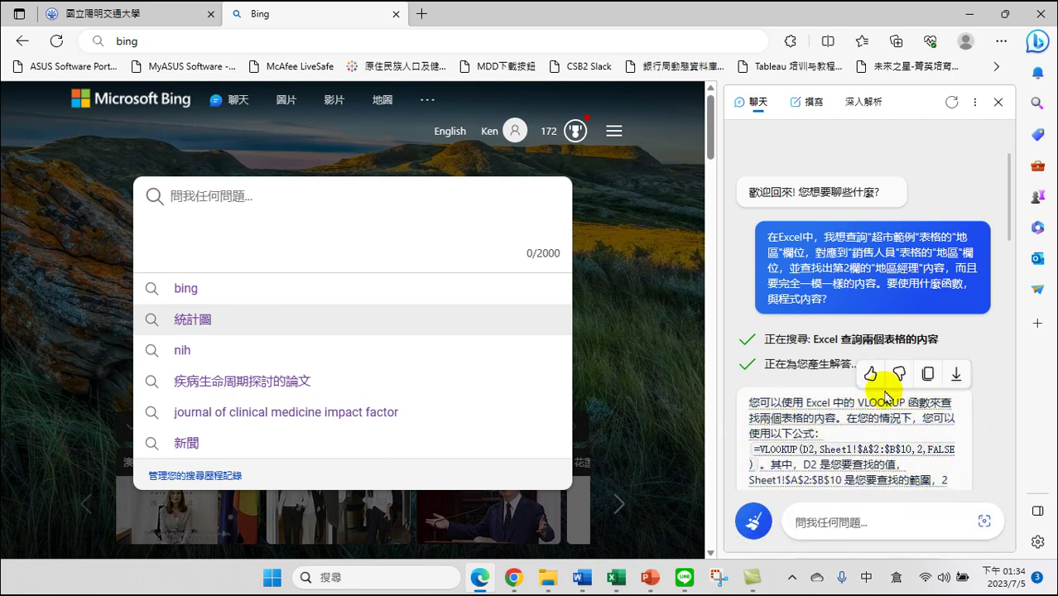
{"action": "mouse_move", "coordinate": [927, 409]}
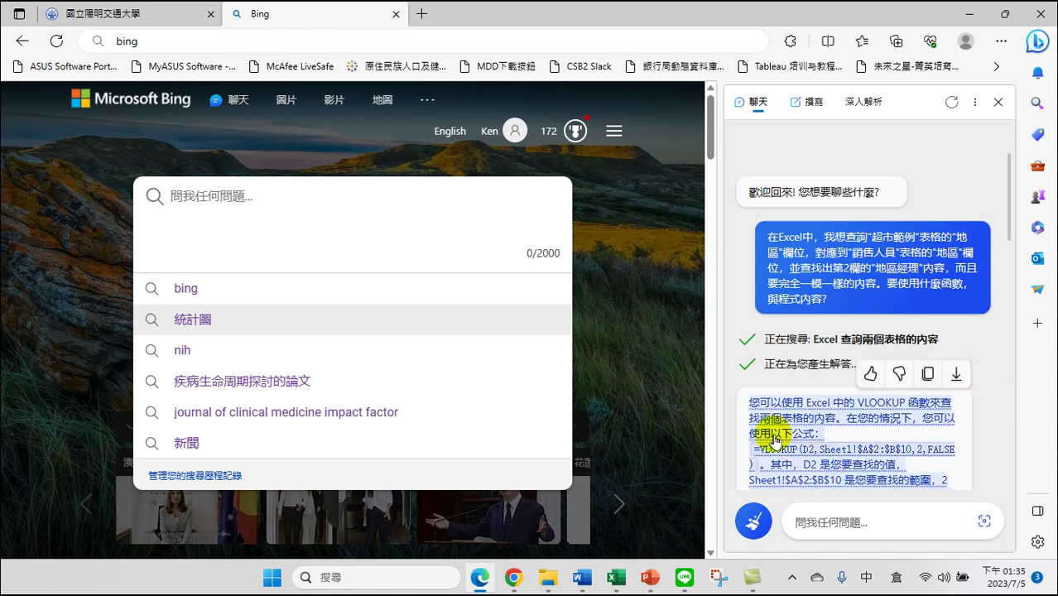
Scroll Bing's VLOOKUP answer down to the explanation of 2 and FALSE, dismissing the citation card.
{"action": "scroll", "coordinate": [974, 381], "scroll_direction": "down", "scroll_amount": 2}
{"action": "triple_click", "coordinate": [811, 373]}
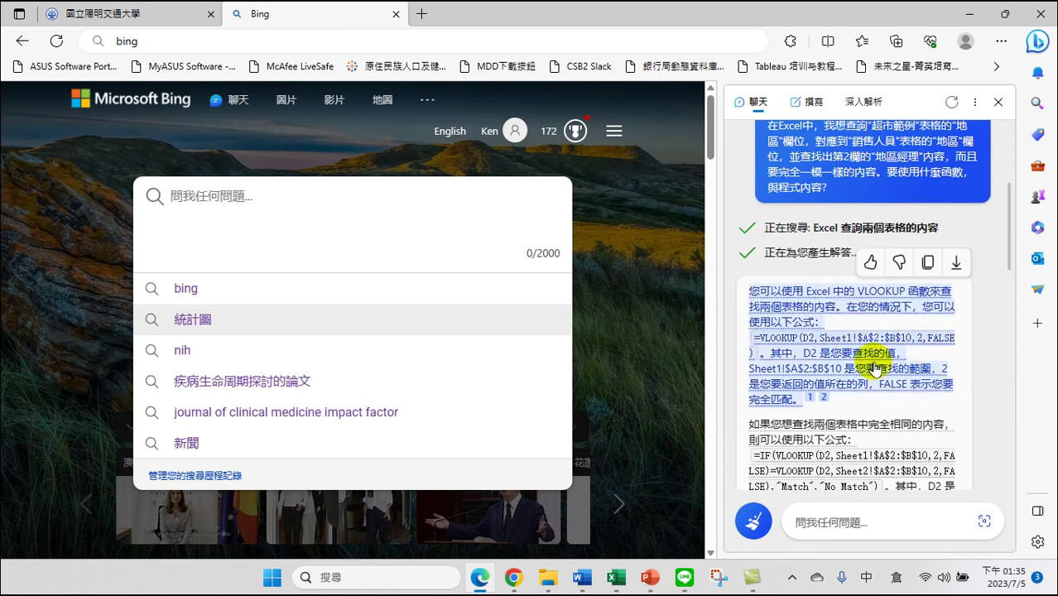
{"action": "mouse_move", "coordinate": [753, 351]}
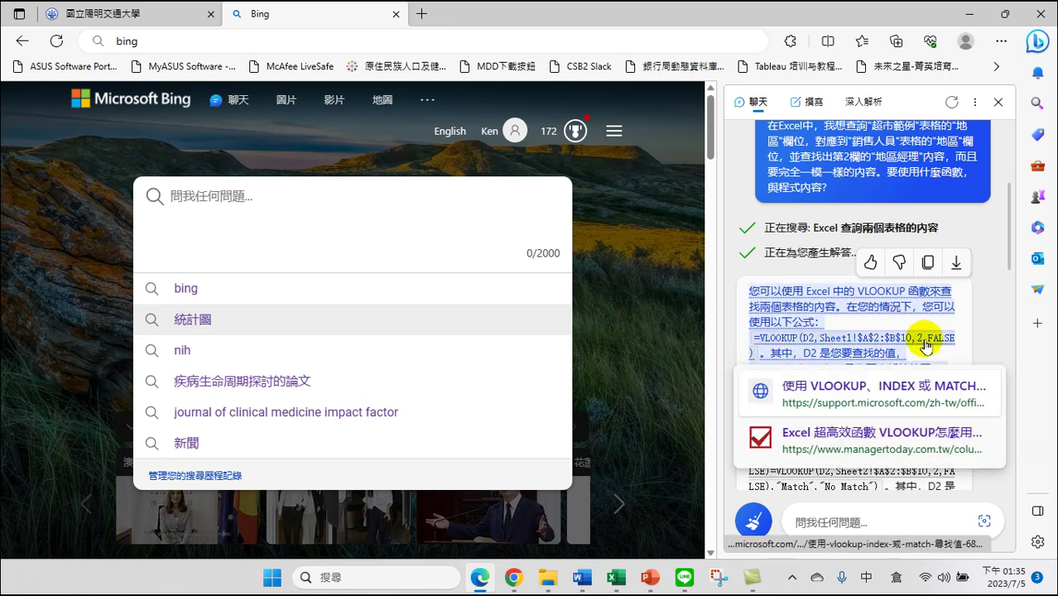
{"action": "scroll", "coordinate": [906, 338], "scroll_direction": "down", "scroll_amount": 1}
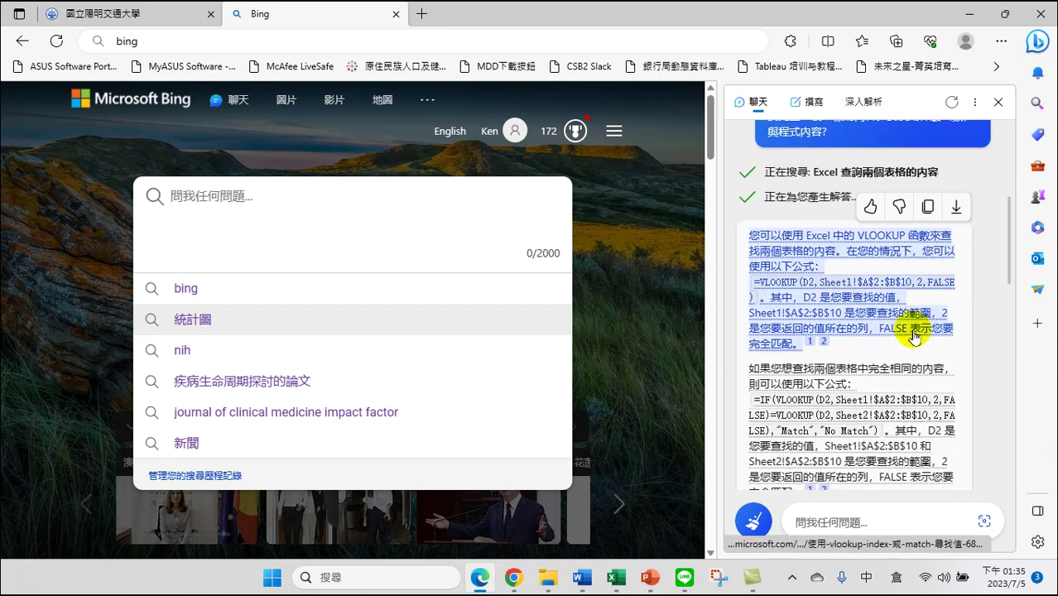
{"action": "left_click", "coordinate": [879, 296]}
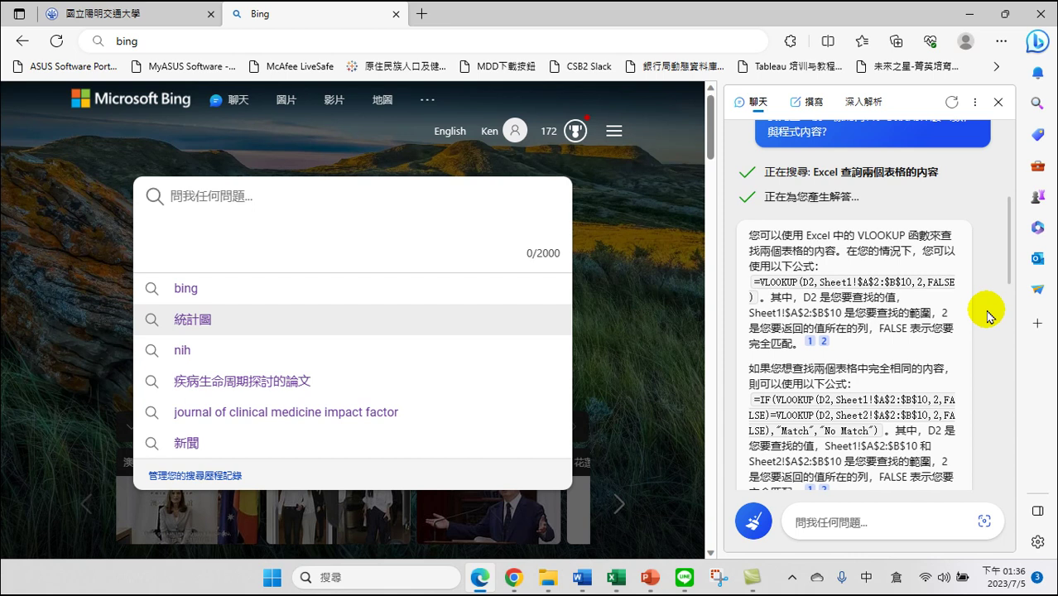
{"action": "left_click", "coordinate": [686, 584]}
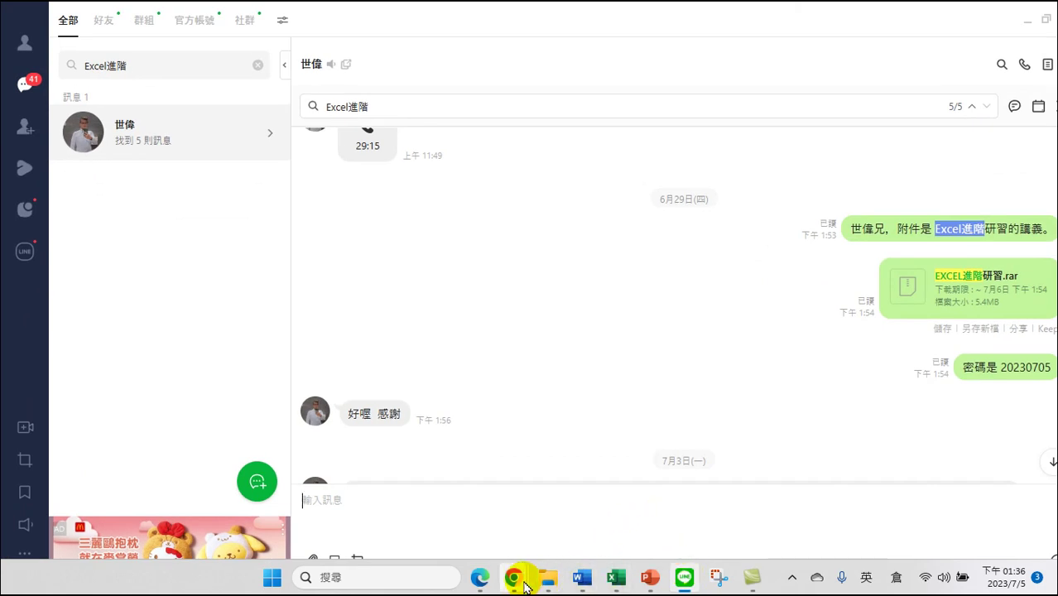
{"action": "mouse_move", "coordinate": [514, 577]}
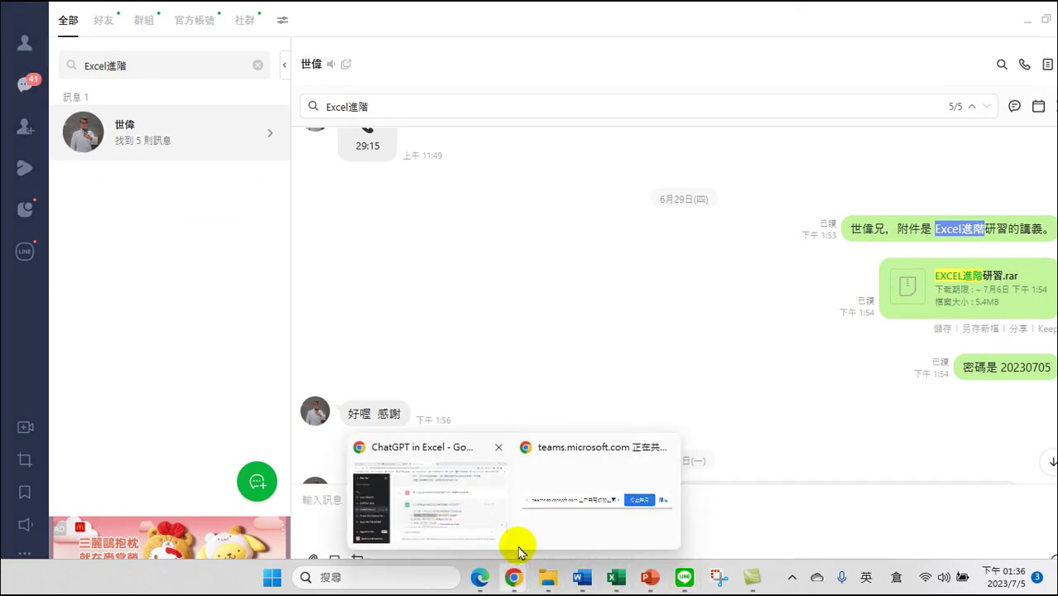
{"action": "left_click", "coordinate": [481, 578]}
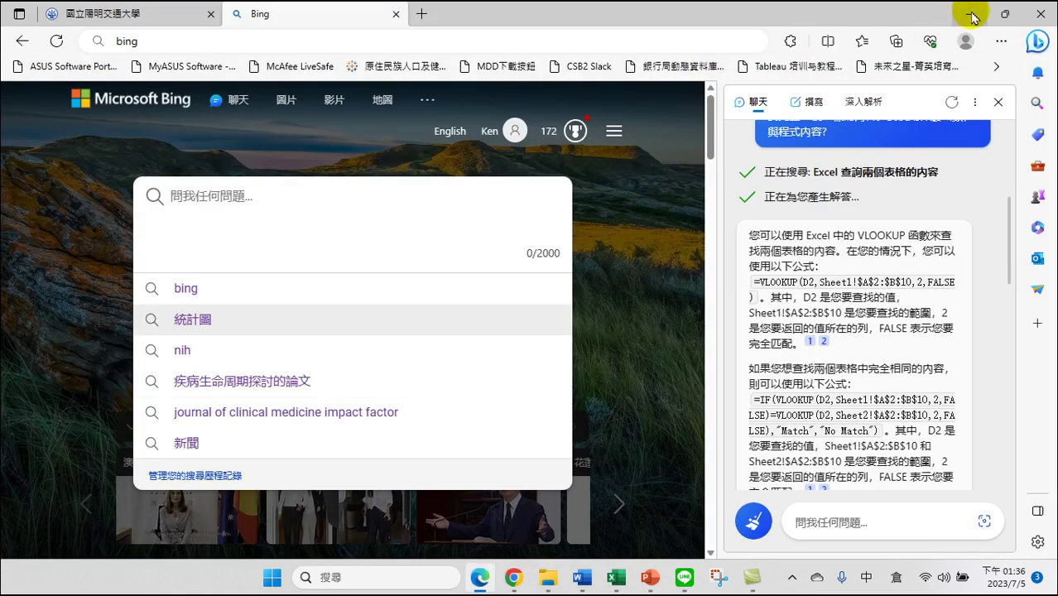
{"action": "mouse_move", "coordinate": [873, 469]}
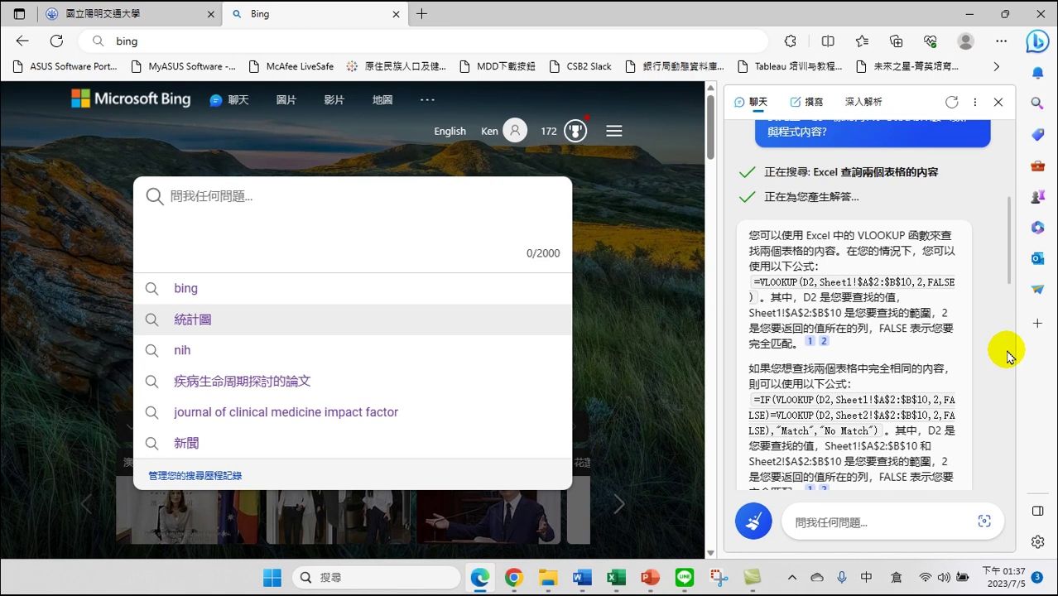
{"action": "left_click_drag", "start_coordinate": [1008, 355], "coordinate": [728, 235]}
Switch to the Microsoft Teams meeting tab in Chrome and unmute the microphone.
{"action": "left_click", "coordinate": [675, 515]}
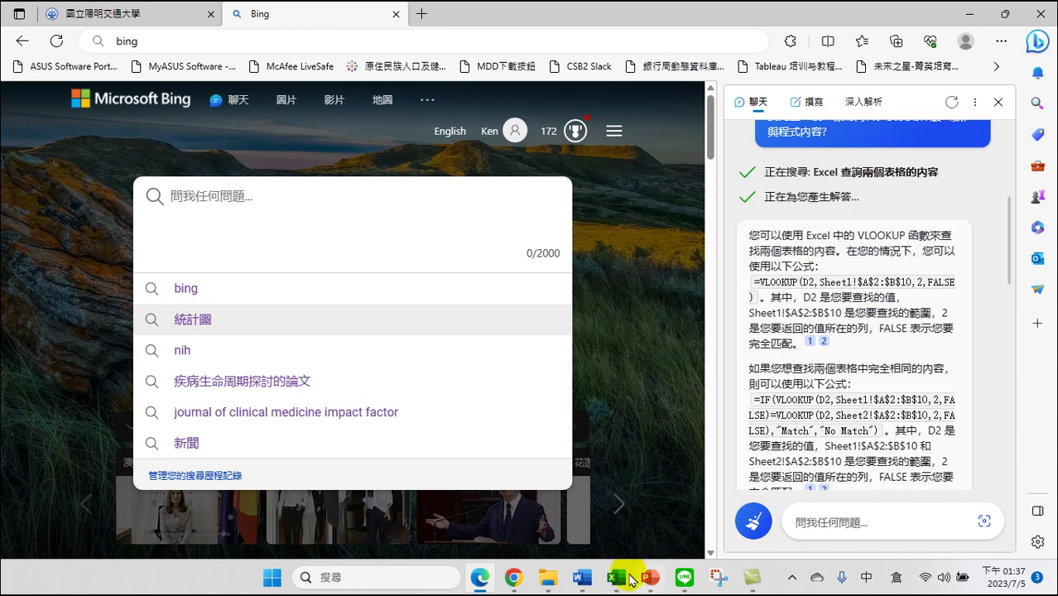
{"action": "left_click", "coordinate": [514, 579]}
{"action": "left_click", "coordinate": [423, 451]}
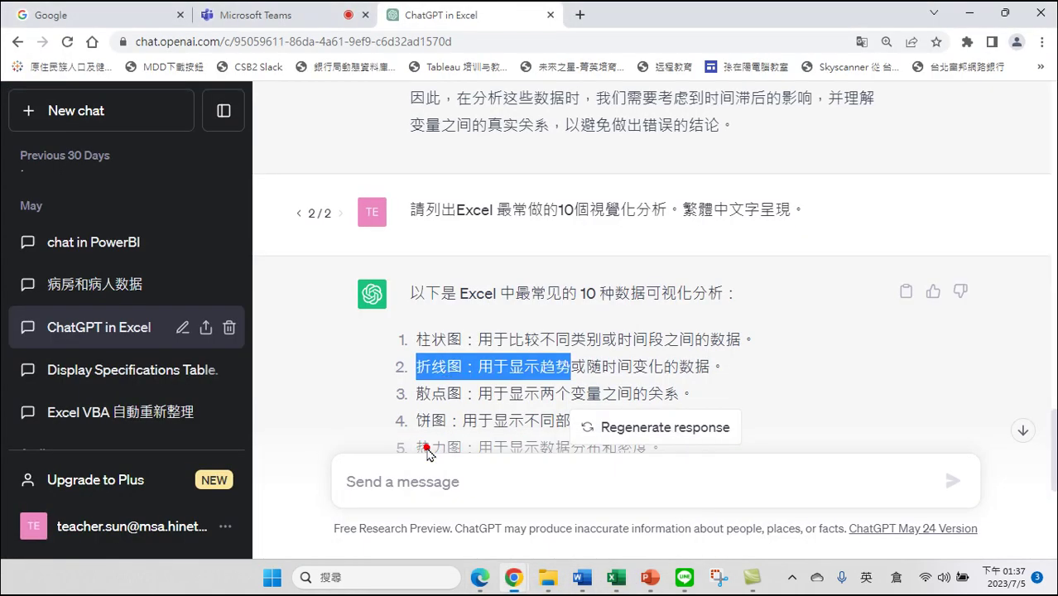
{"action": "left_click", "coordinate": [281, 14]}
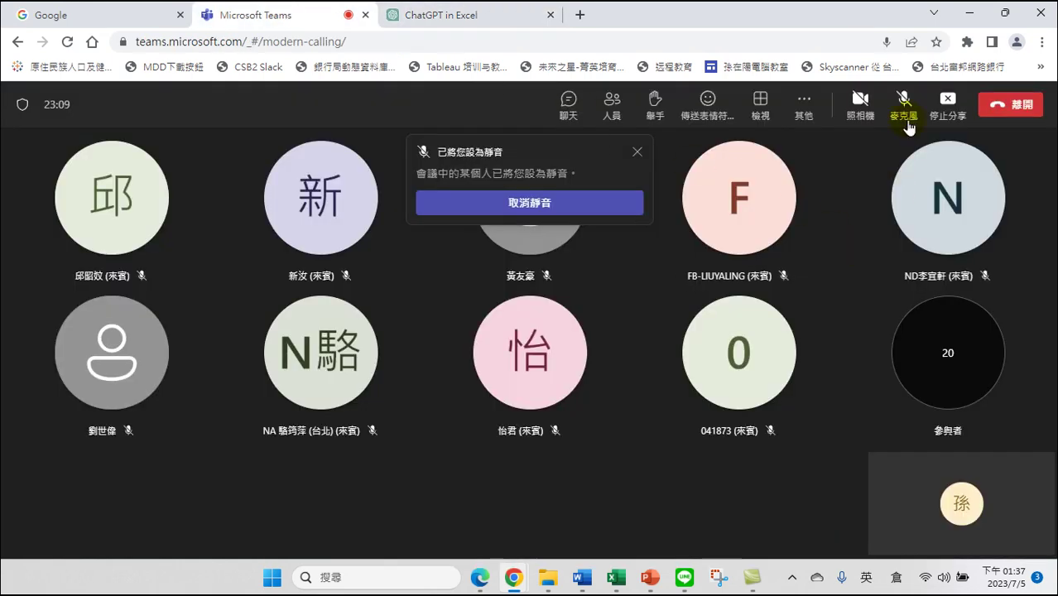
{"action": "left_click", "coordinate": [906, 124]}
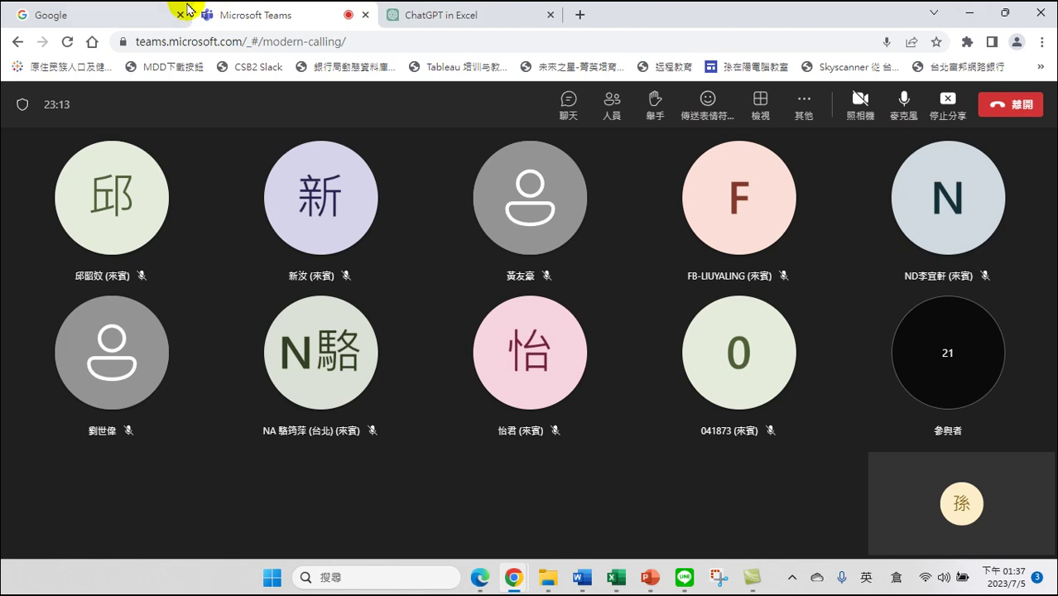
Scroll through ChatGPT's ten Excel visualisations answer, then return to Bing Chat in Edge.
{"action": "left_click", "coordinate": [130, 13]}
{"action": "left_click", "coordinate": [431, 14]}
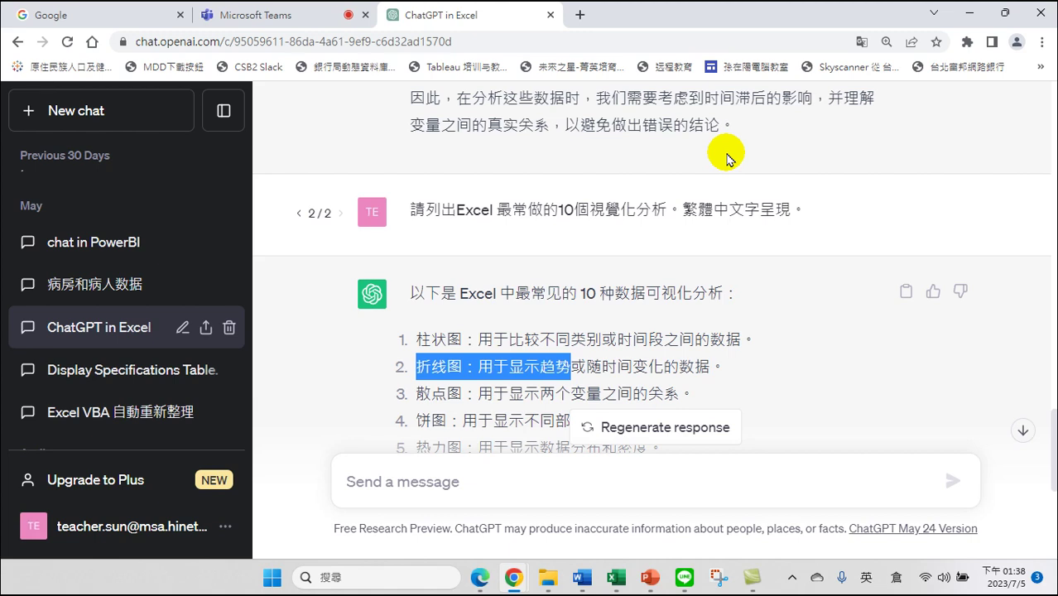
{"action": "scroll", "coordinate": [720, 339], "scroll_direction": "down", "scroll_amount": 5}
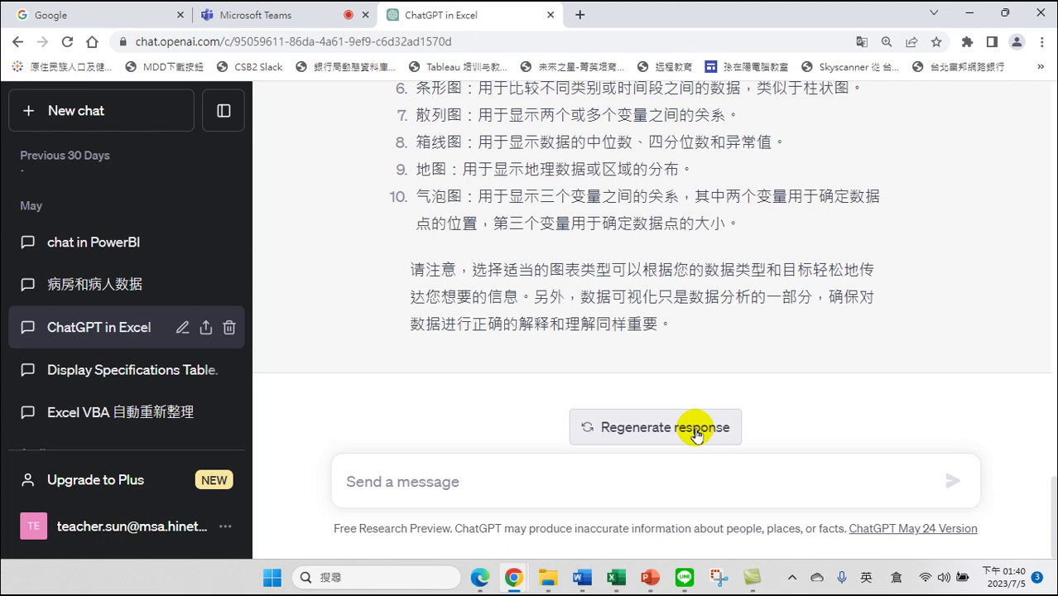
{"action": "left_click", "coordinate": [480, 579]}
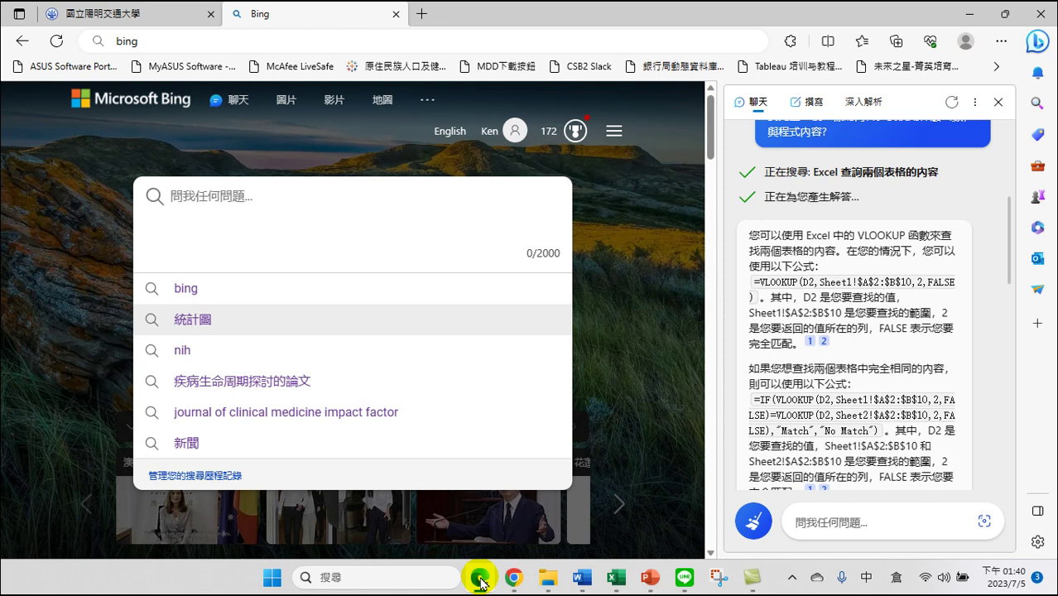
Select the first paragraph of Bing's VLOOKUP answer.
{"action": "triple_click", "coordinate": [815, 276]}
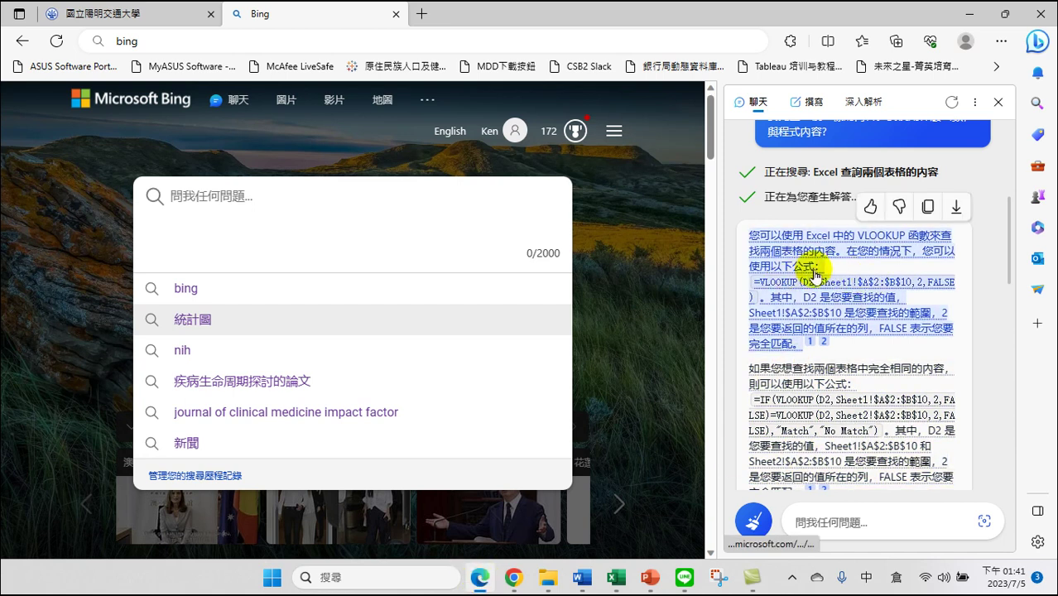
{"action": "mouse_move", "coordinate": [828, 326]}
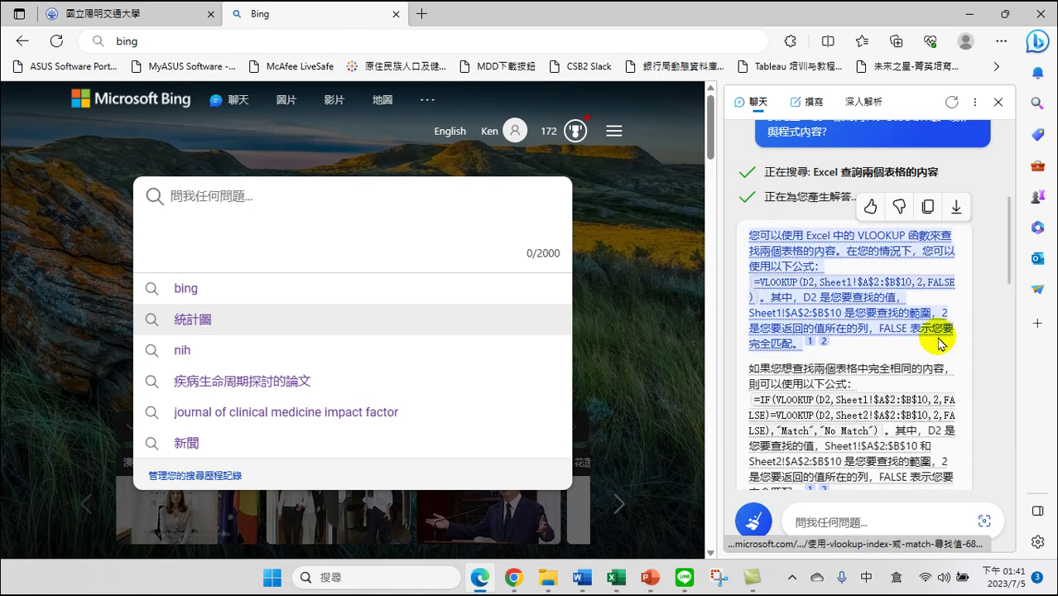
{"action": "mouse_move", "coordinate": [884, 296]}
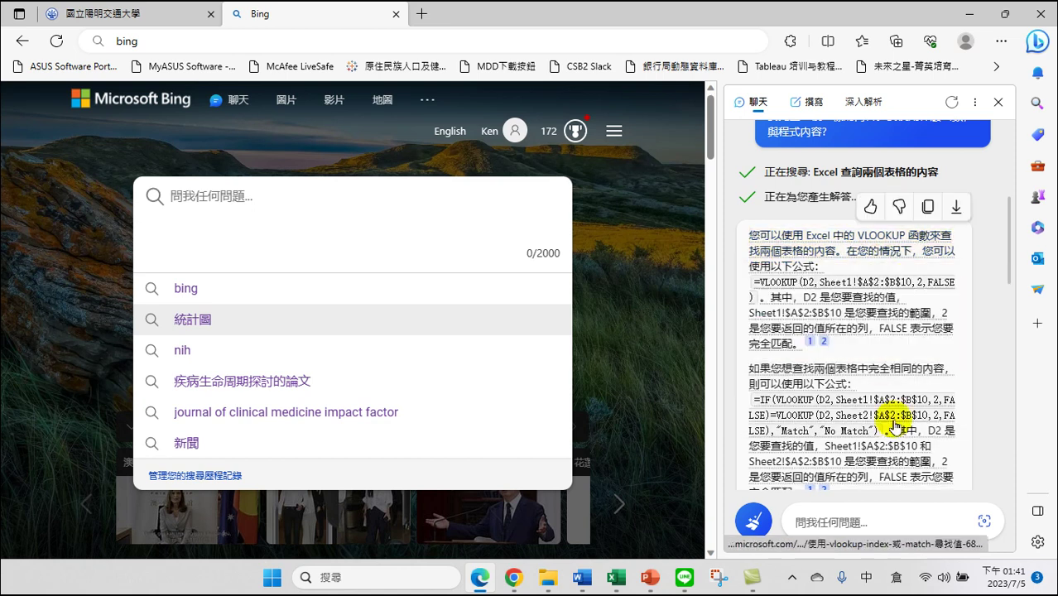
{"action": "mouse_move", "coordinate": [843, 383]}
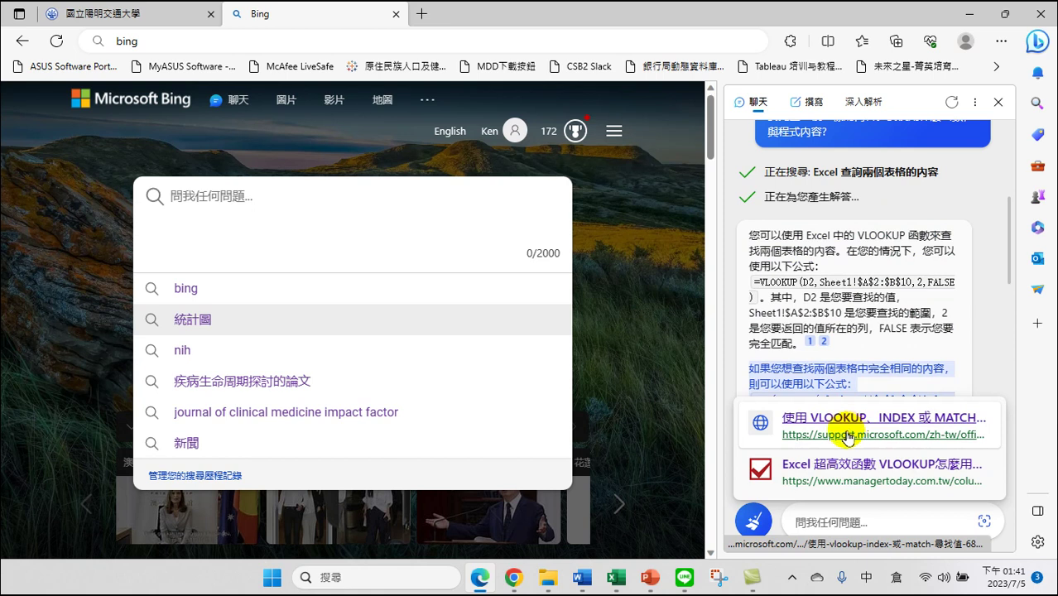
{"action": "left_click_drag", "start_coordinate": [772, 207], "coordinate": [910, 325]}
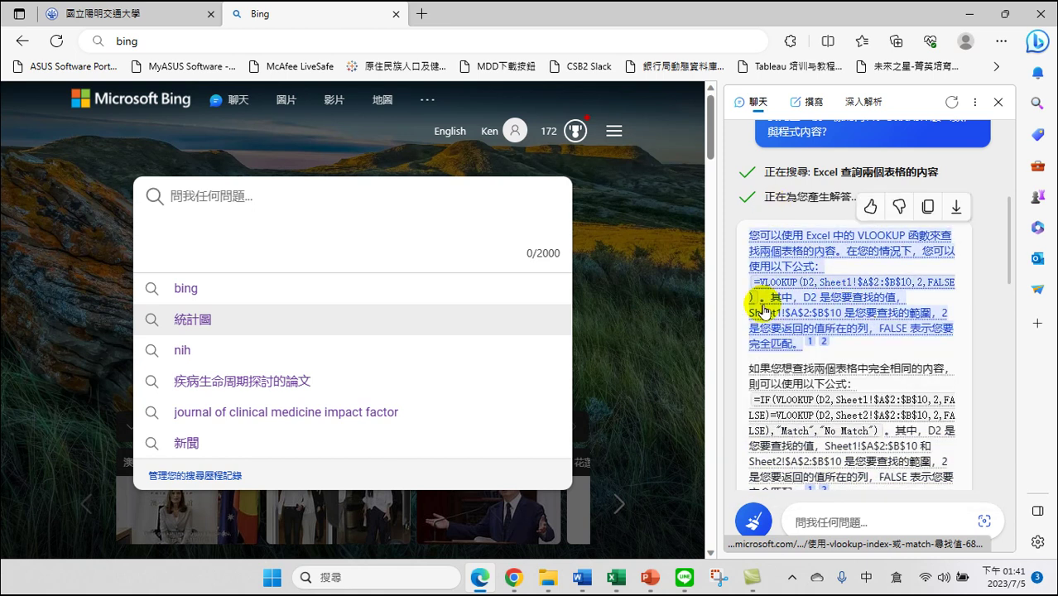
{"action": "mouse_move", "coordinate": [773, 289]}
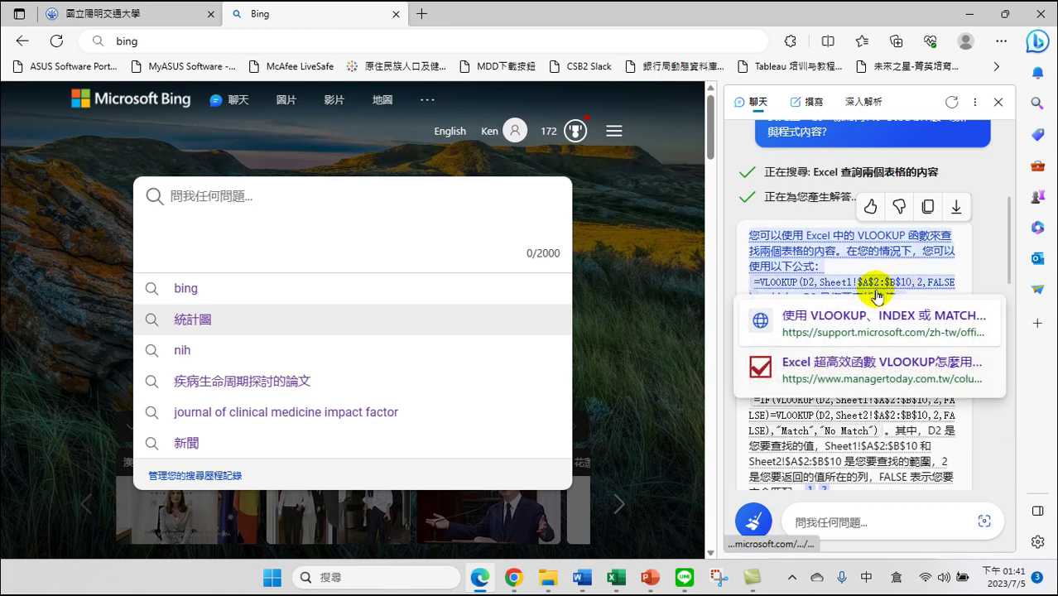
{"action": "mouse_move", "coordinate": [875, 283]}
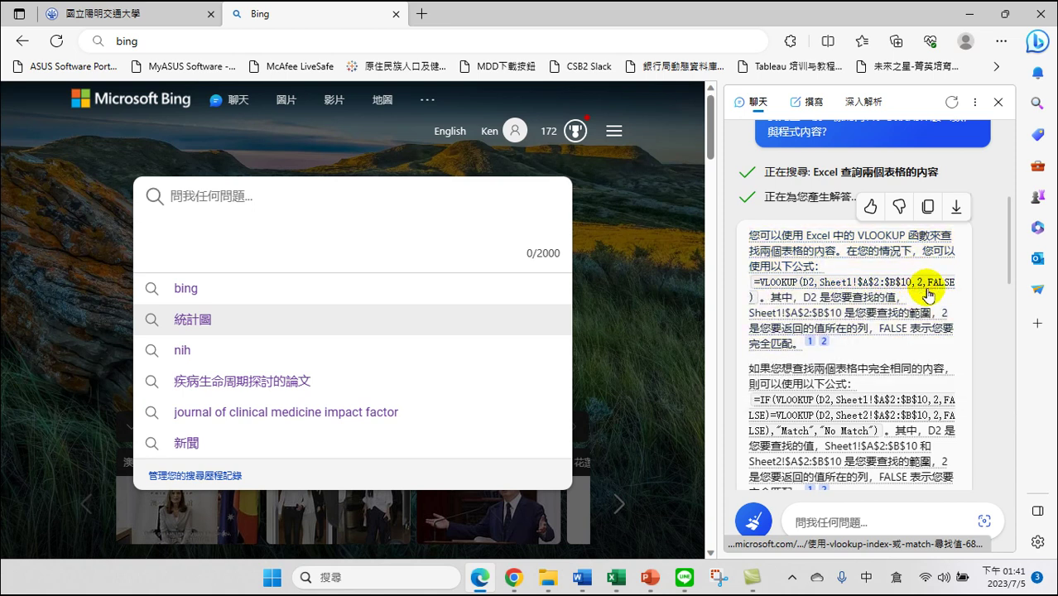
{"action": "triple_click", "coordinate": [928, 291]}
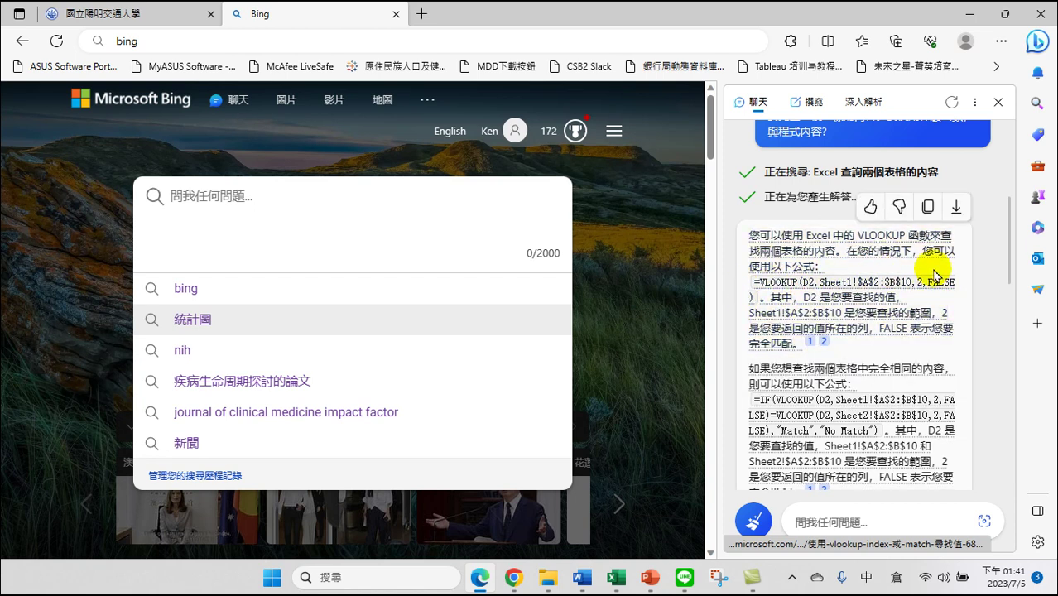
{"action": "mouse_move", "coordinate": [789, 280]}
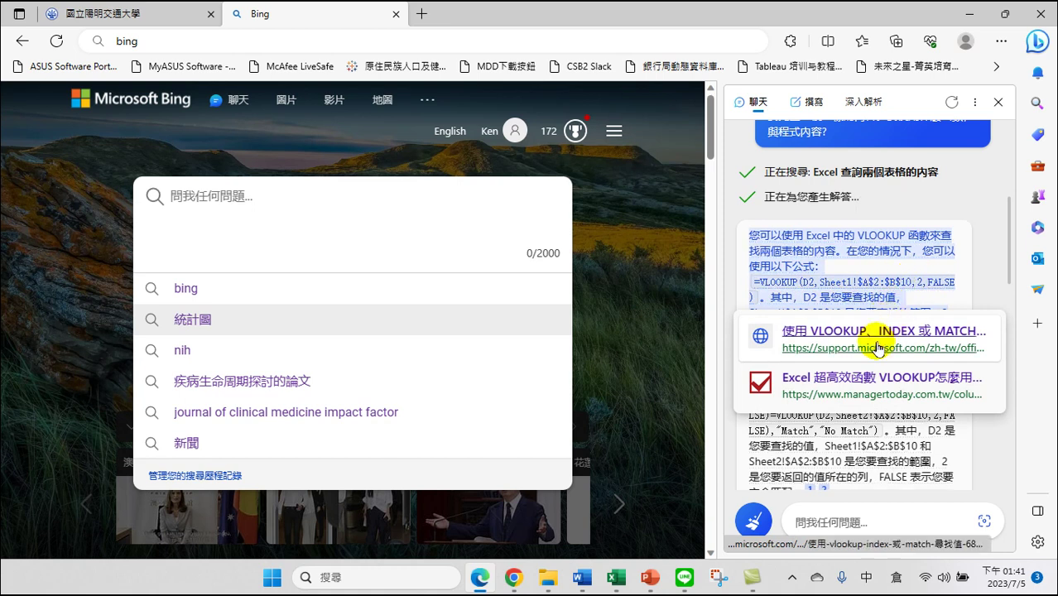
Scroll down and select just the formula =VLOOKUP(D2,Sheet1!$A$2:$B$10,2,FALSE).
{"action": "scroll", "coordinate": [835, 397], "scroll_direction": "down", "scroll_amount": 1}
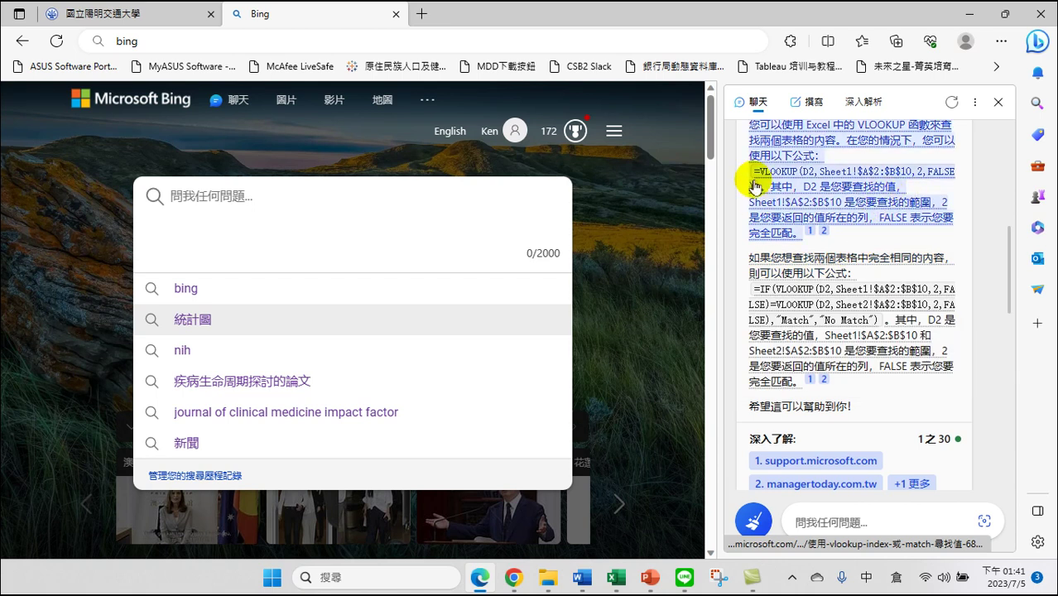
{"action": "mouse_move", "coordinate": [900, 186]}
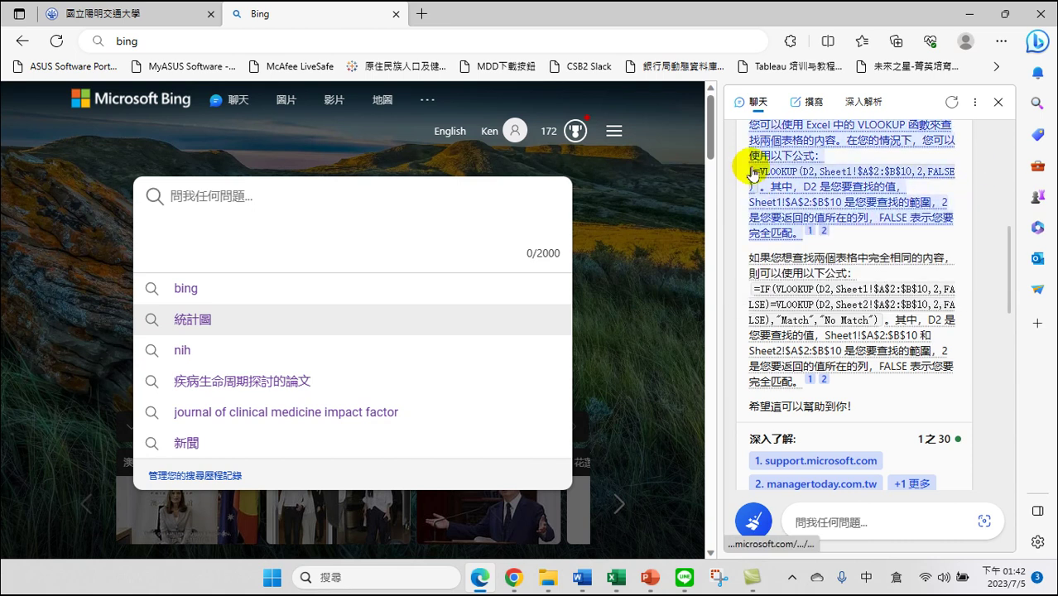
{"action": "left_click_drag", "start_coordinate": [752, 172], "coordinate": [844, 171]}
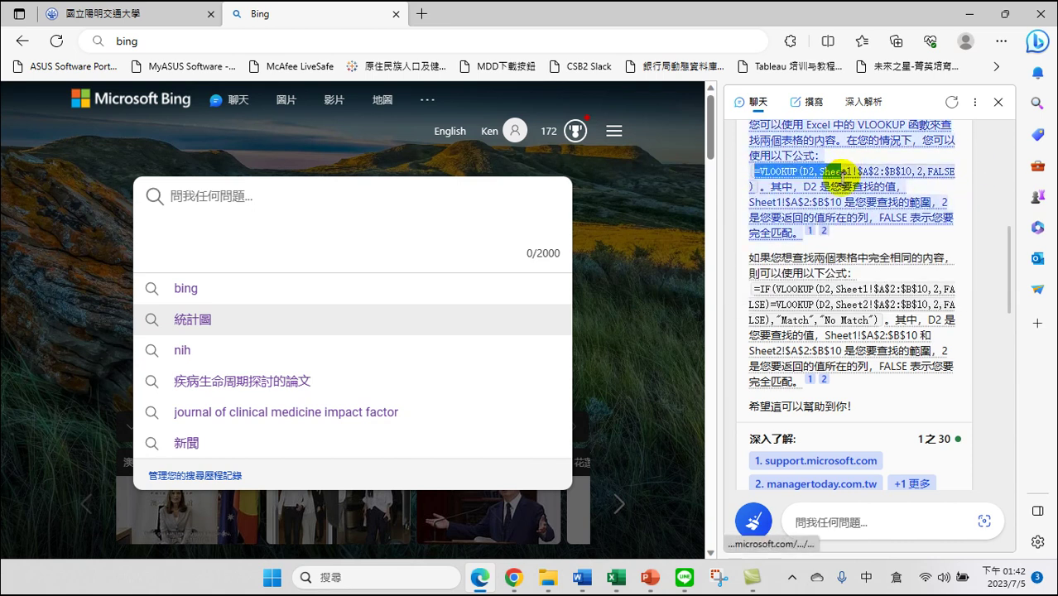
{"action": "left_click_drag", "start_coordinate": [842, 171], "coordinate": [856, 188]}
{"action": "key", "text": "ctrl+c"}
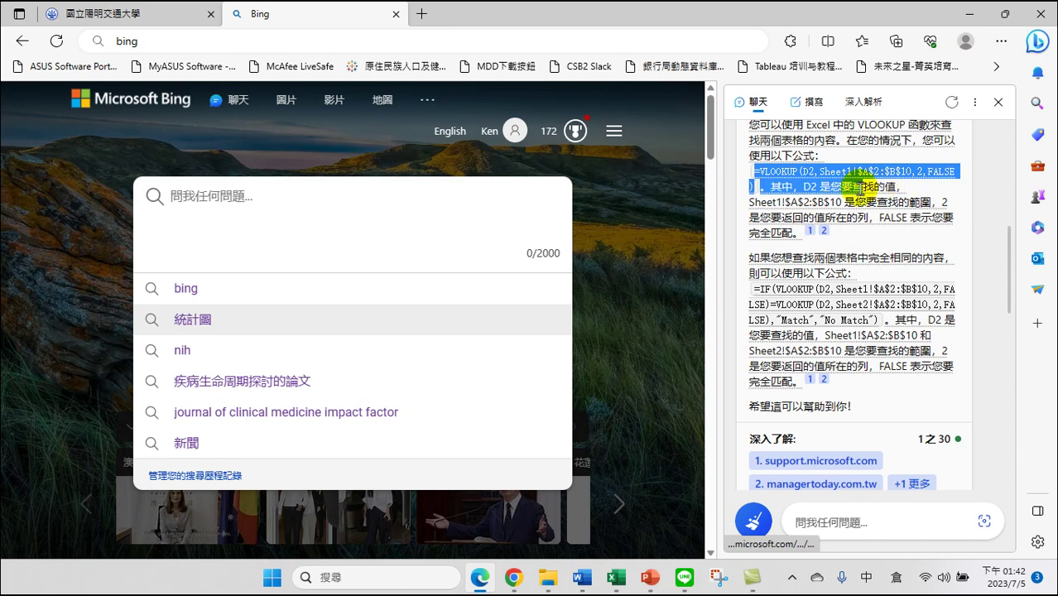
{"action": "mouse_move", "coordinate": [756, 186]}
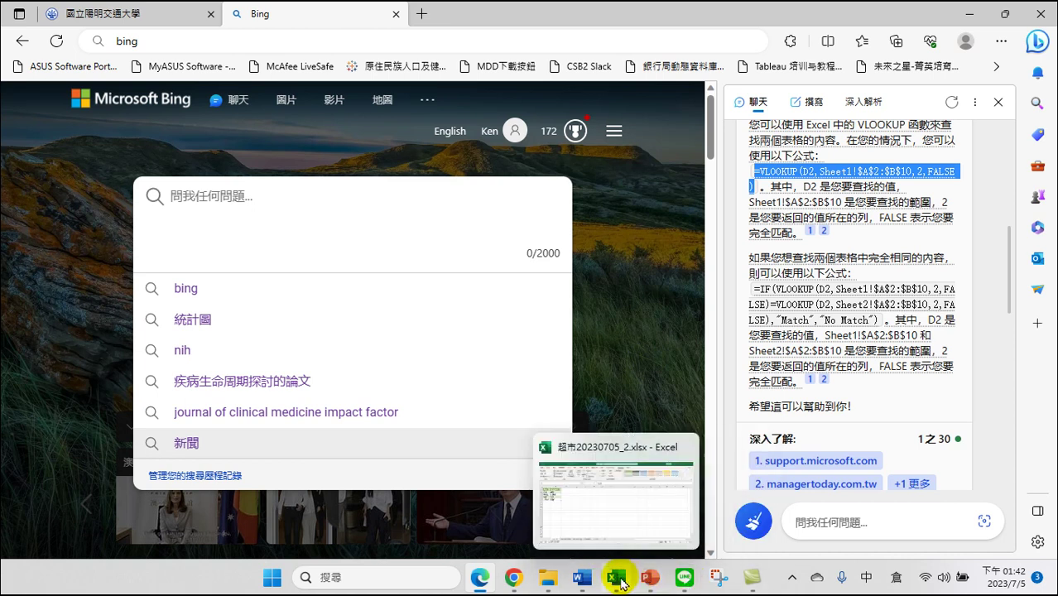
Paste Bing's VLOOKUP formula into cell W2 of the 超市範例 sheet.
{"action": "left_click", "coordinate": [622, 585]}
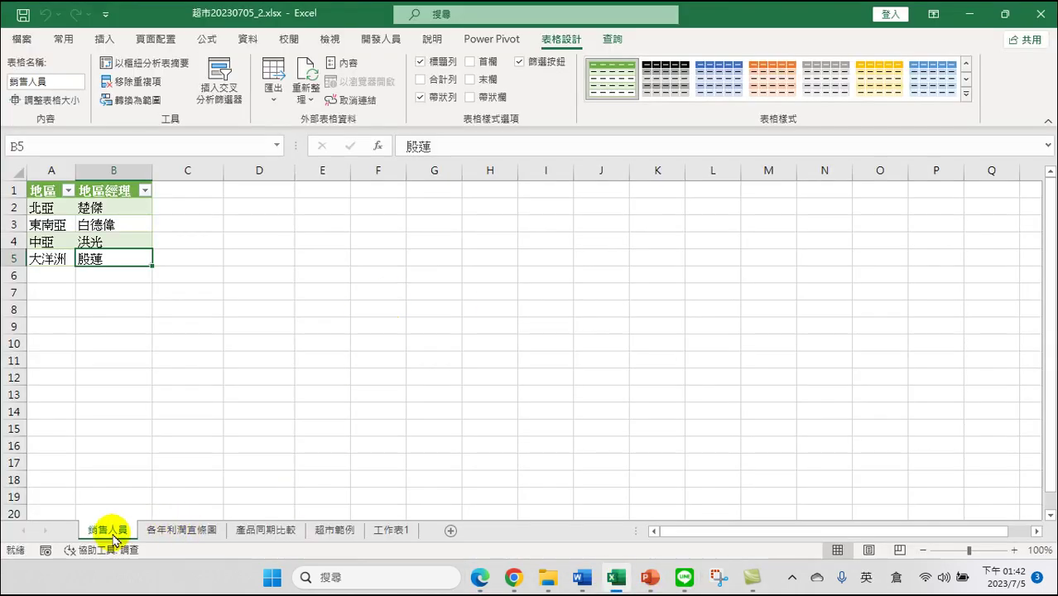
{"action": "left_click", "coordinate": [323, 529]}
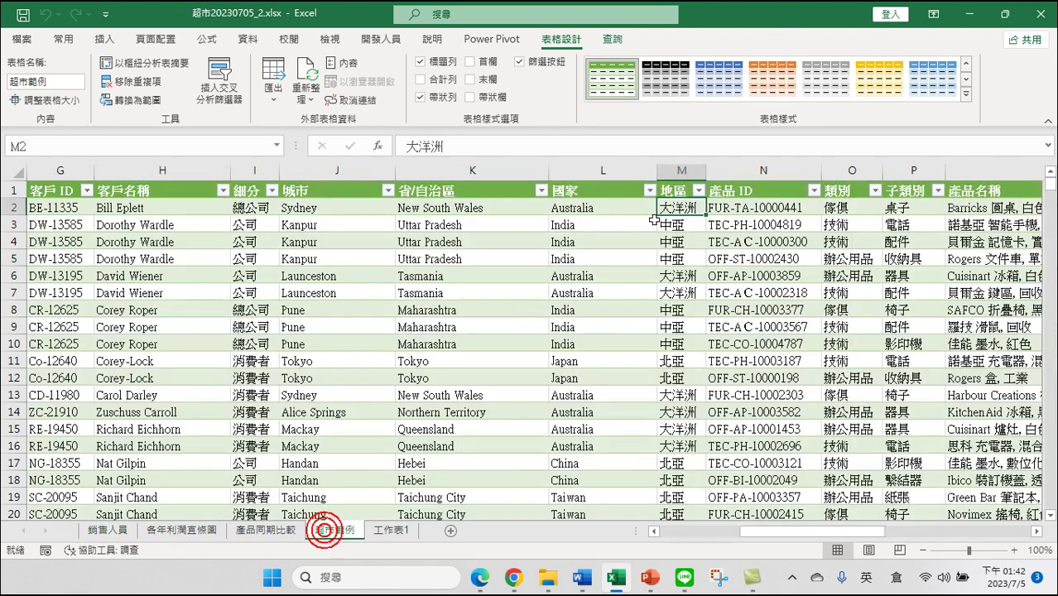
{"action": "left_click_drag", "start_coordinate": [825, 531], "coordinate": [970, 531]}
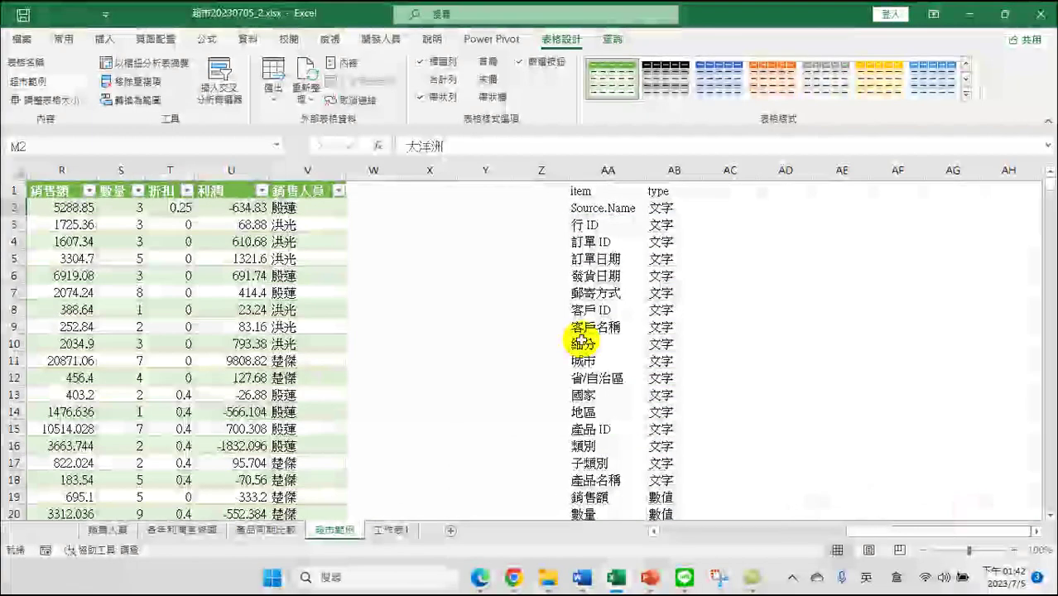
{"action": "left_click", "coordinate": [379, 207]}
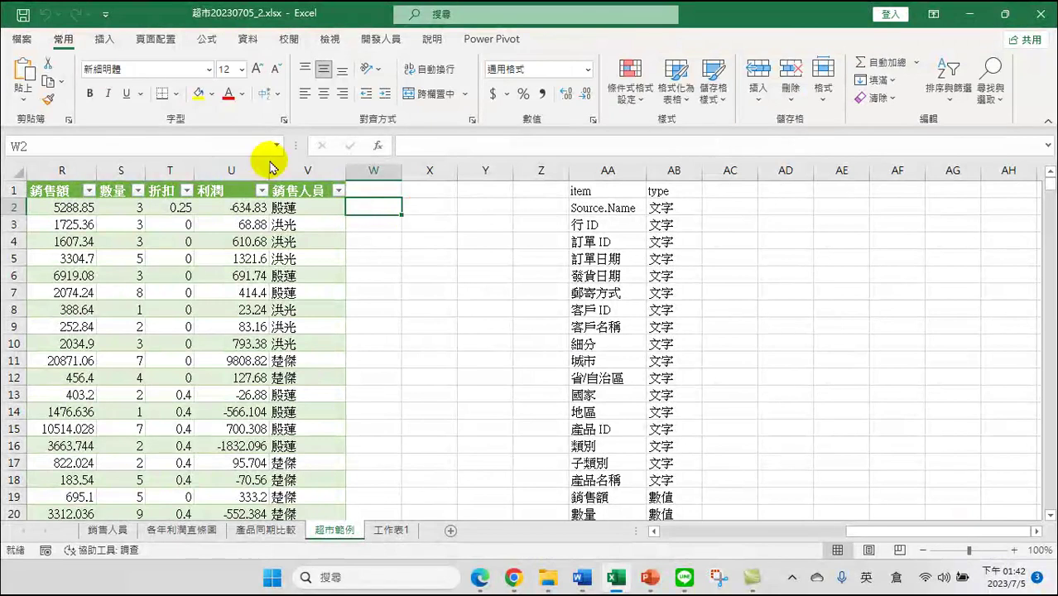
{"action": "left_click", "coordinate": [419, 145]}
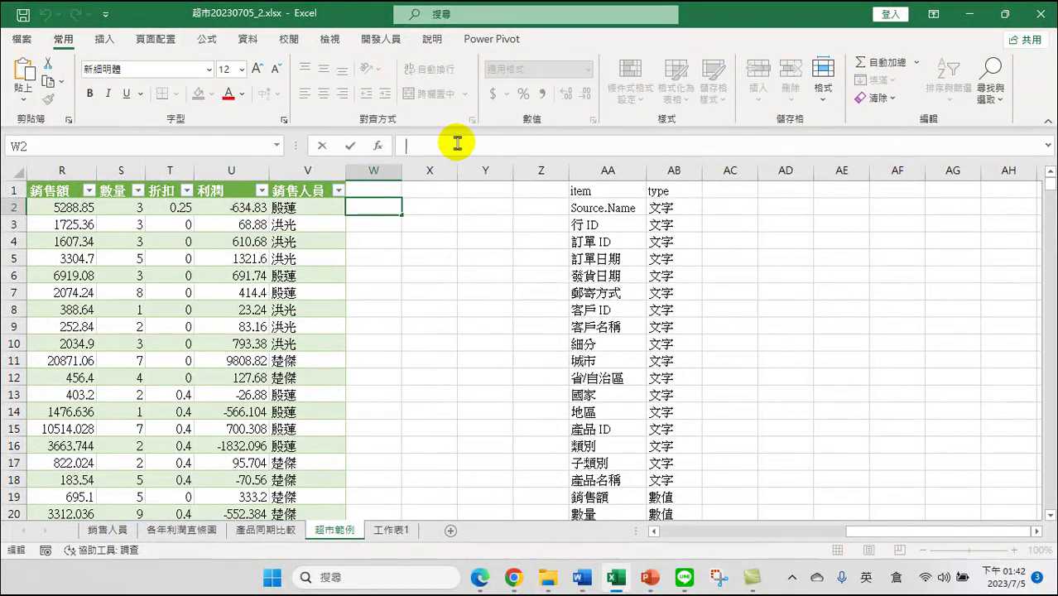
{"action": "key", "text": "ctrl+v"}
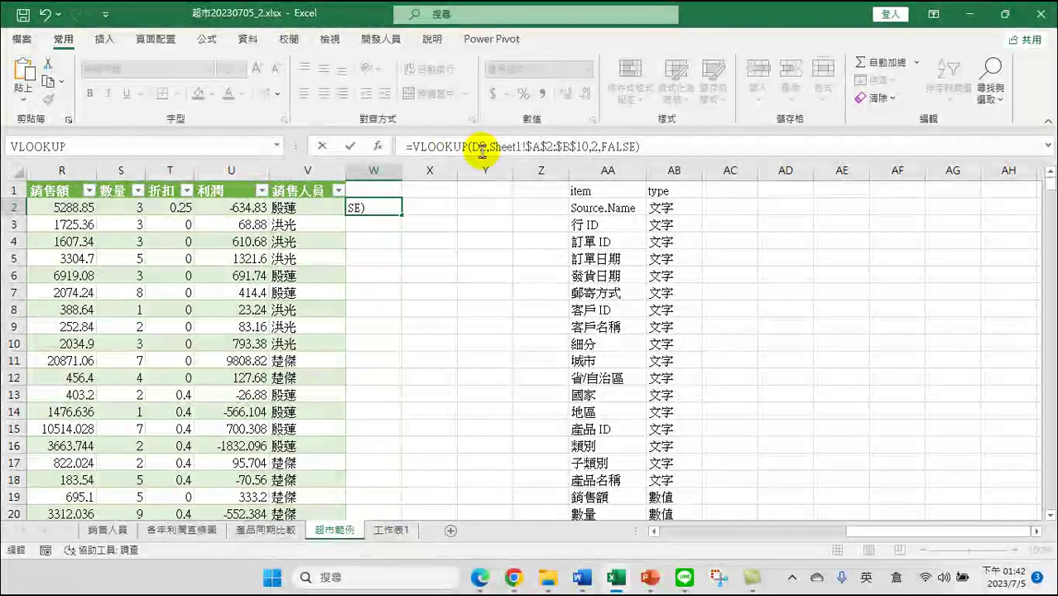
{"action": "double_click", "coordinate": [480, 146]}
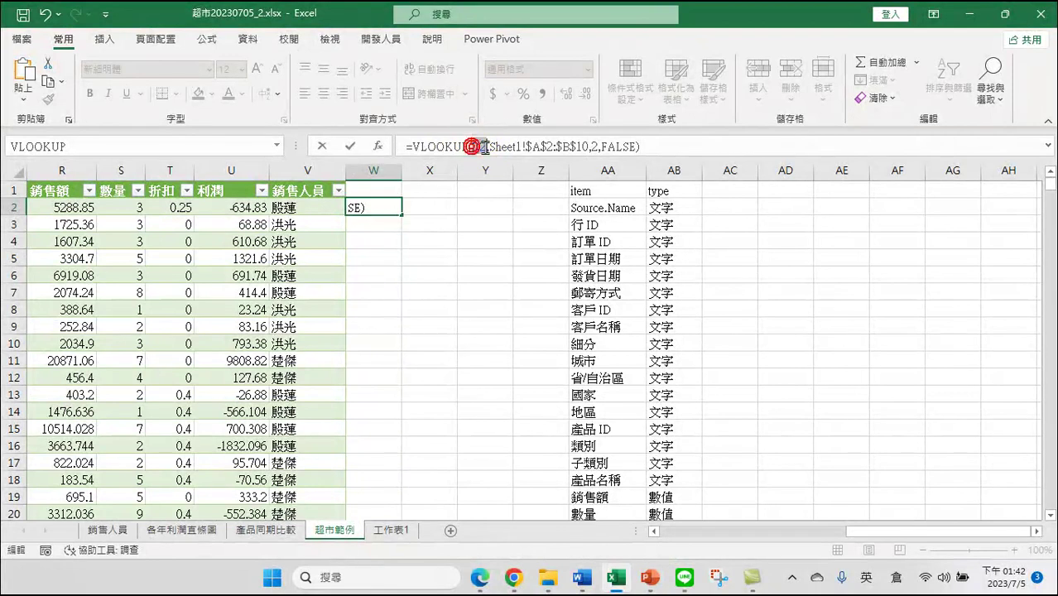
{"action": "left_click_drag", "start_coordinate": [882, 532], "coordinate": [684, 548]}
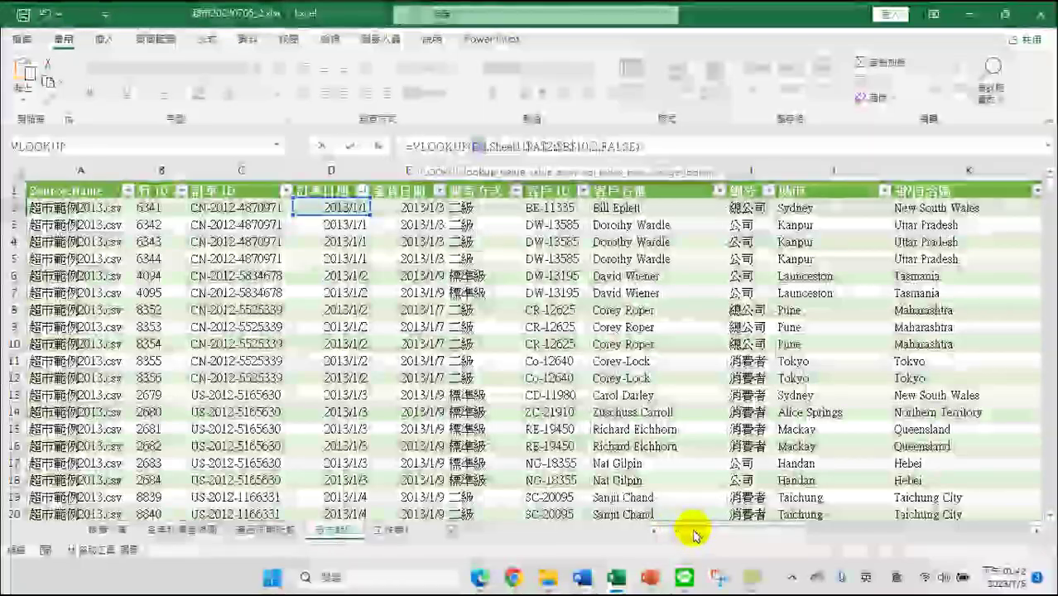
{"action": "left_click_drag", "start_coordinate": [692, 531], "coordinate": [781, 531]}
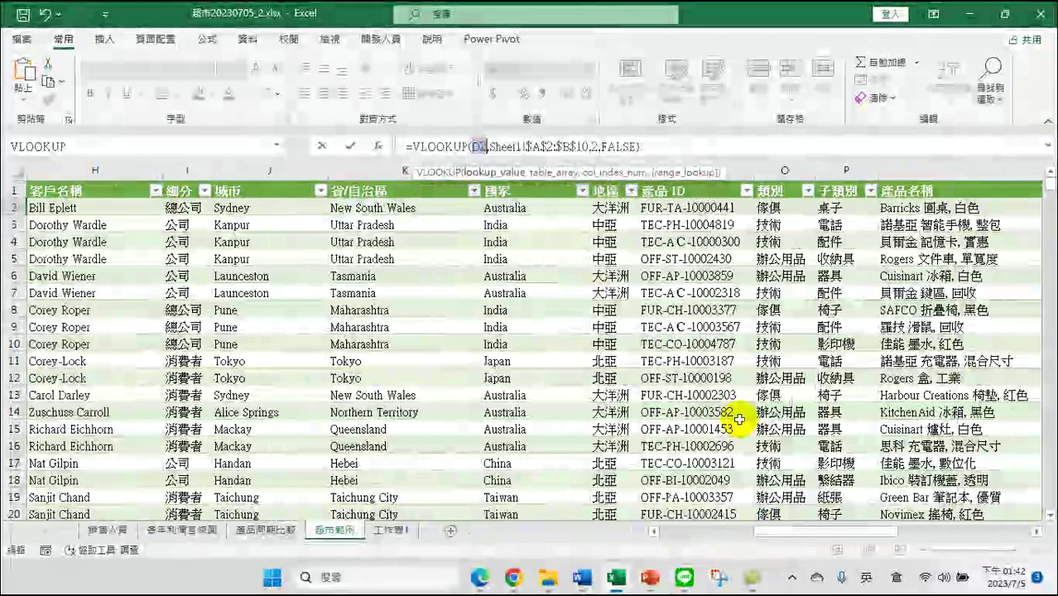
{"action": "left_click", "coordinate": [611, 208]}
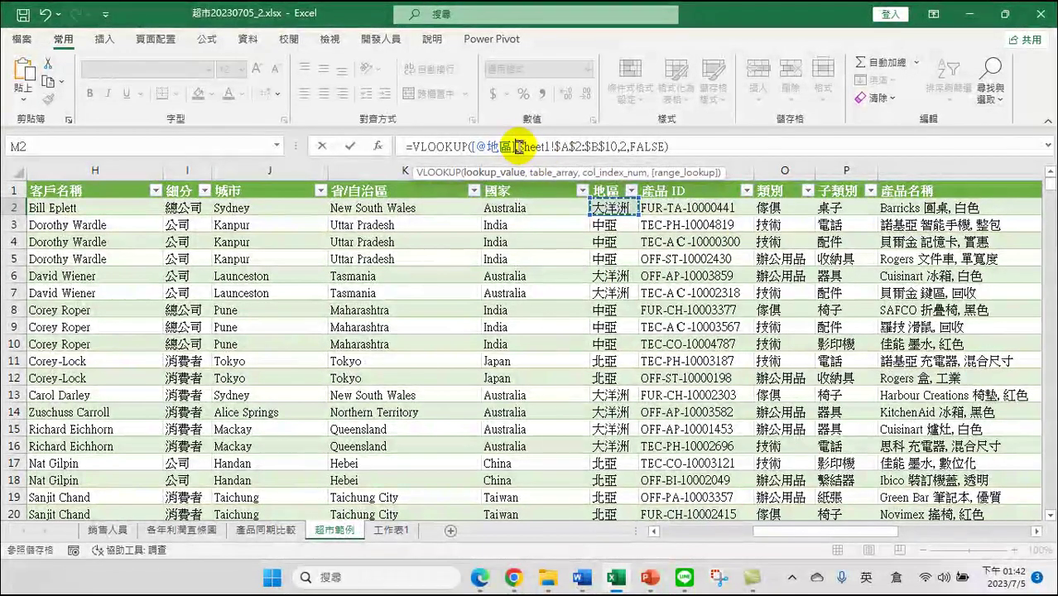
{"action": "left_click_drag", "start_coordinate": [518, 147], "coordinate": [617, 147]}
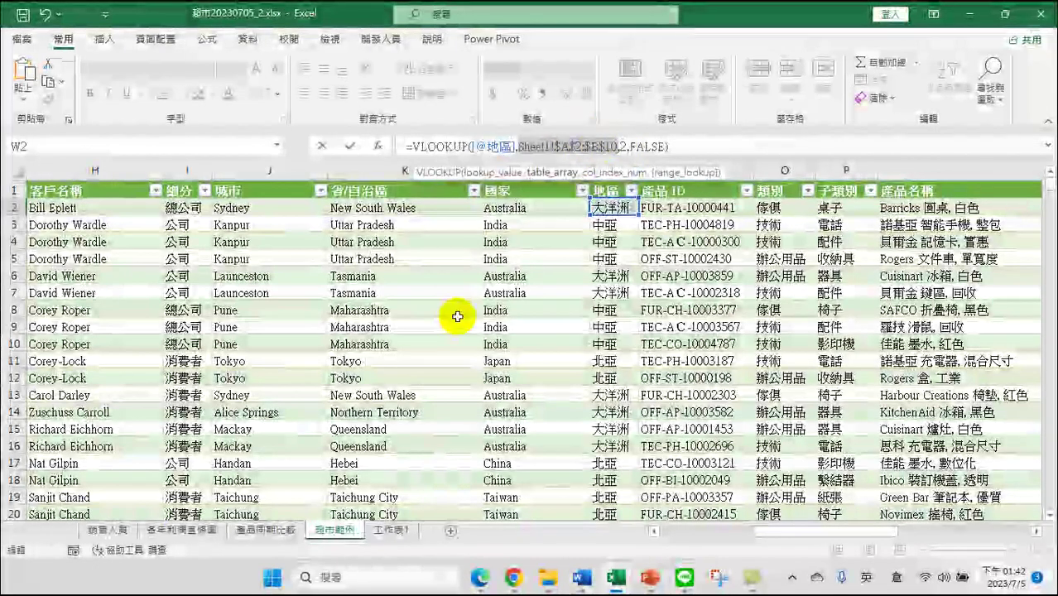
{"action": "left_click", "coordinate": [108, 529]}
Set the table_array to the 銷售人員 table A1:B5 and commit the W2 formula.
{"action": "left_click_drag", "start_coordinate": [49, 191], "coordinate": [124, 267]}
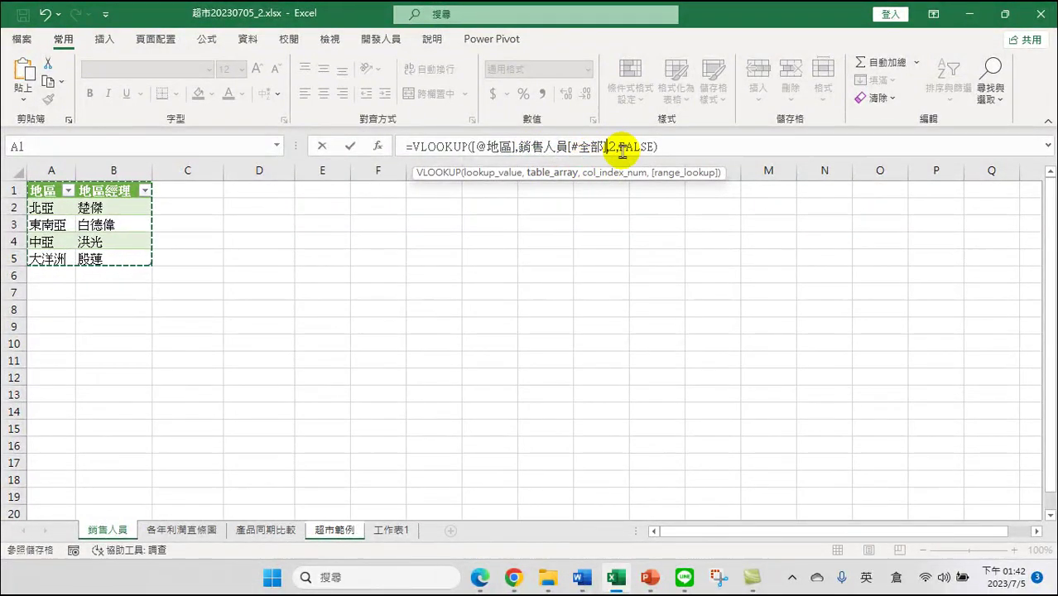
{"action": "left_click", "coordinate": [714, 141]}
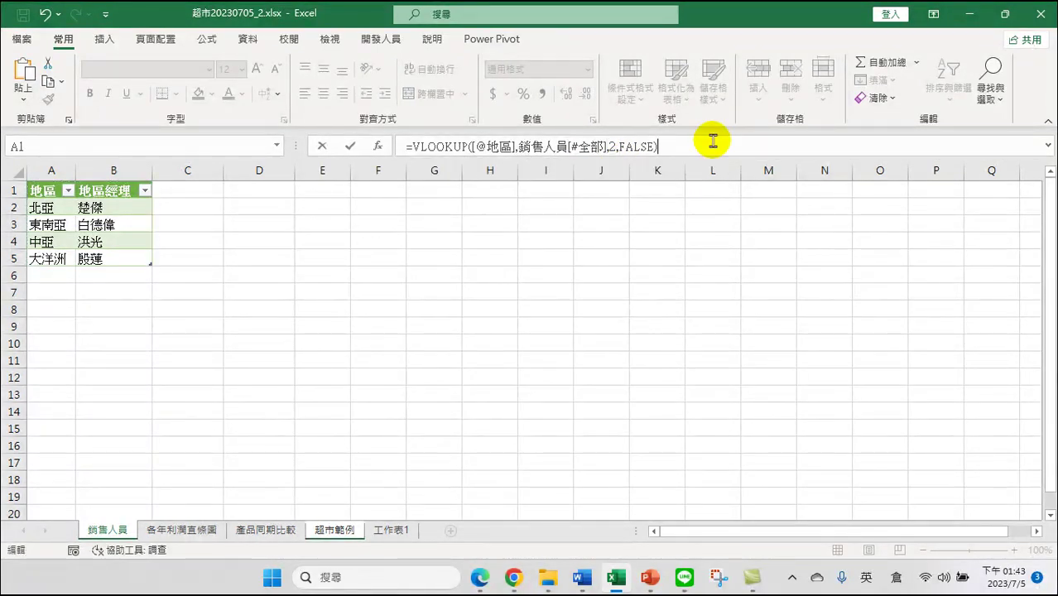
{"action": "key", "text": "Return"}
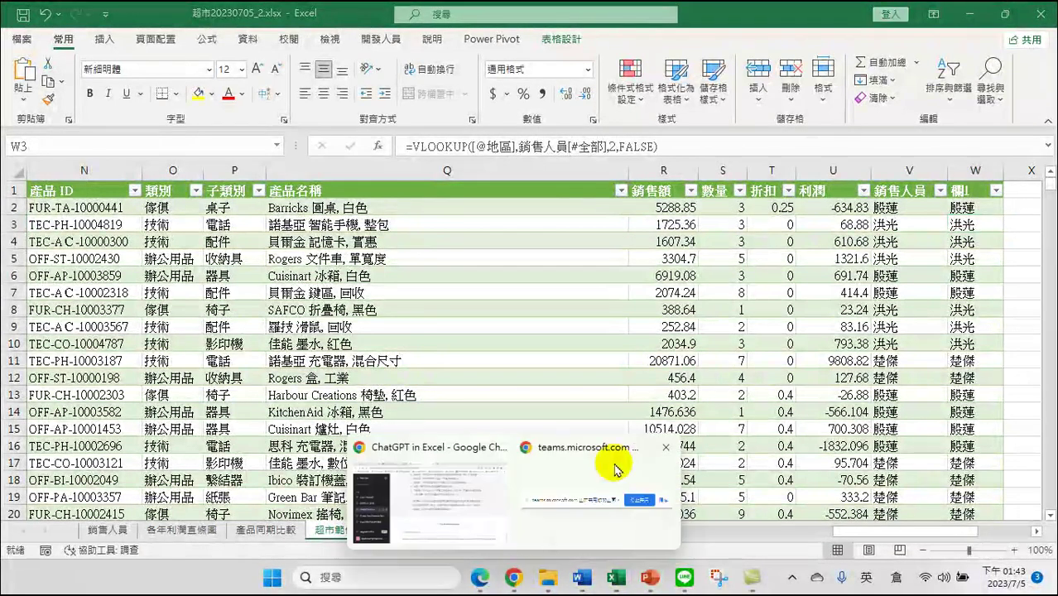
Bring the Bing Chat window in Edge back to the front and focus its question box.
{"action": "left_click", "coordinate": [481, 578]}
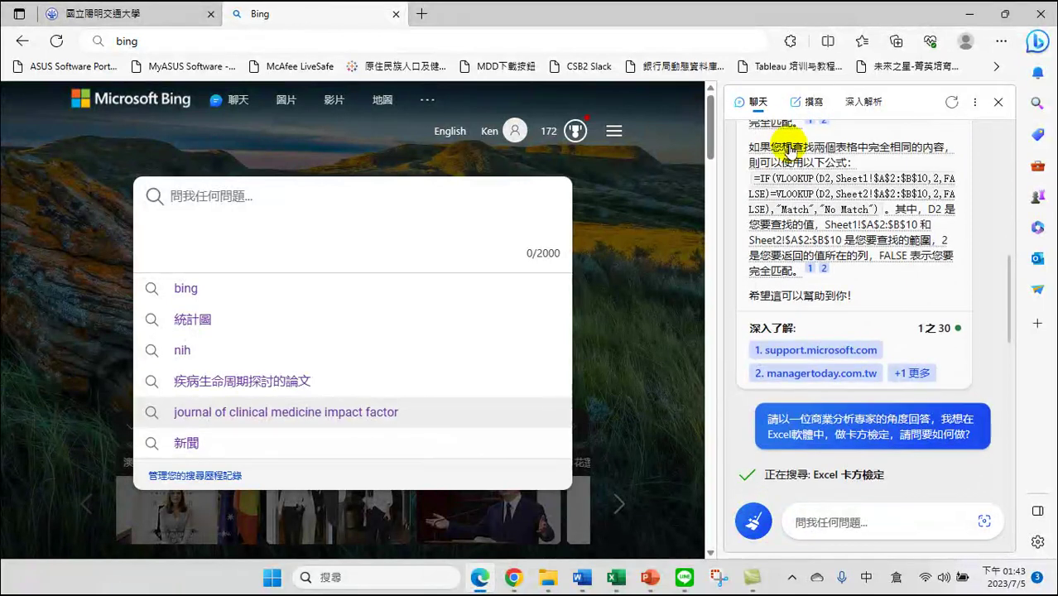
{"action": "mouse_move", "coordinate": [786, 145]}
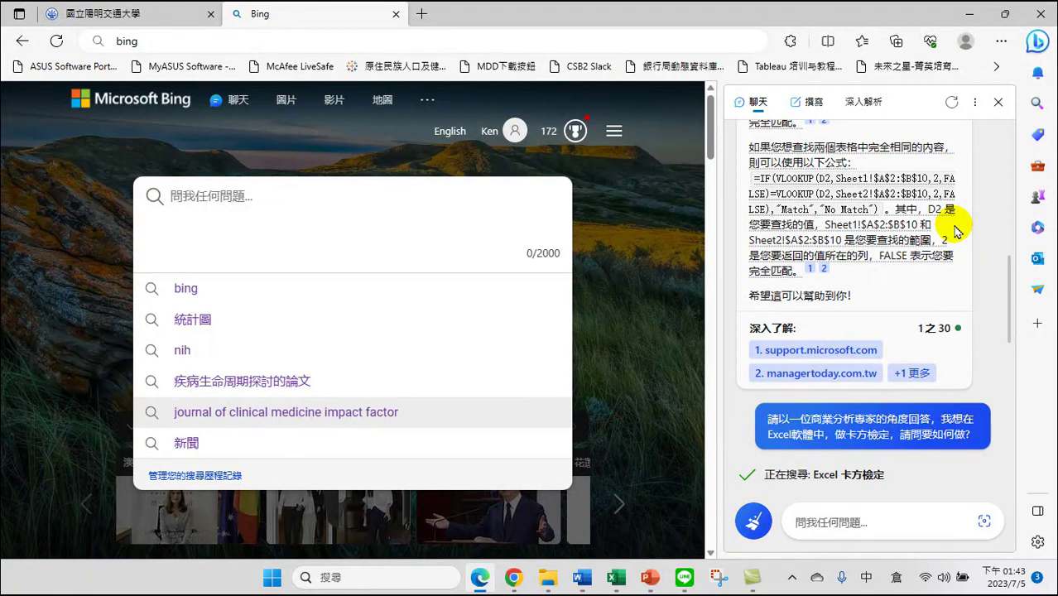
{"action": "left_click", "coordinate": [834, 512]}
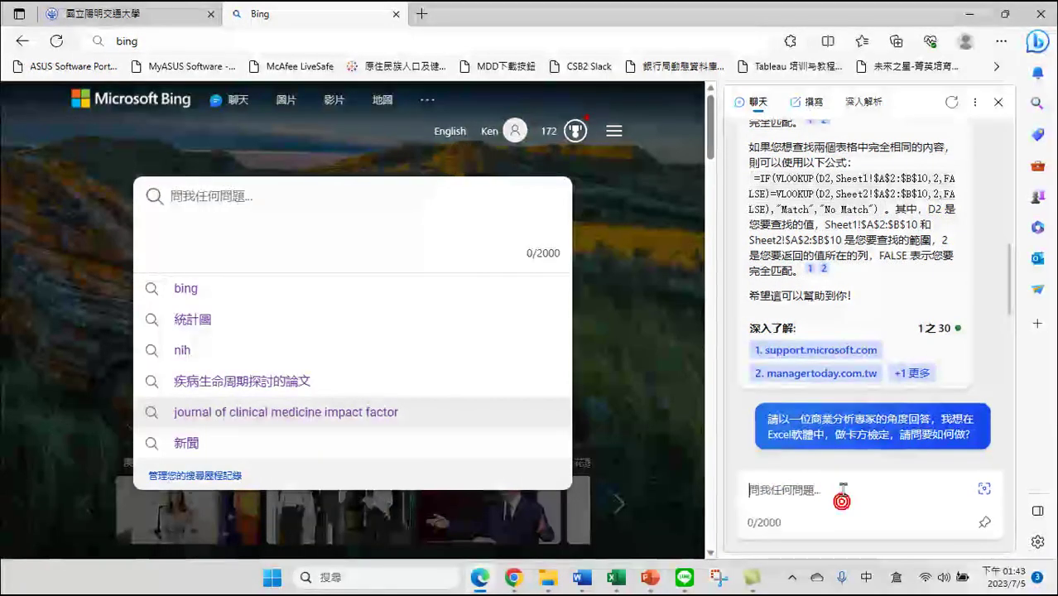
Select the earlier VLOOKUP answer paragraphs, including the IF formula returning "Match" or "No Match".
{"action": "scroll", "coordinate": [811, 432], "scroll_direction": "up", "scroll_amount": 3}
{"action": "triple_click", "coordinate": [826, 177]}
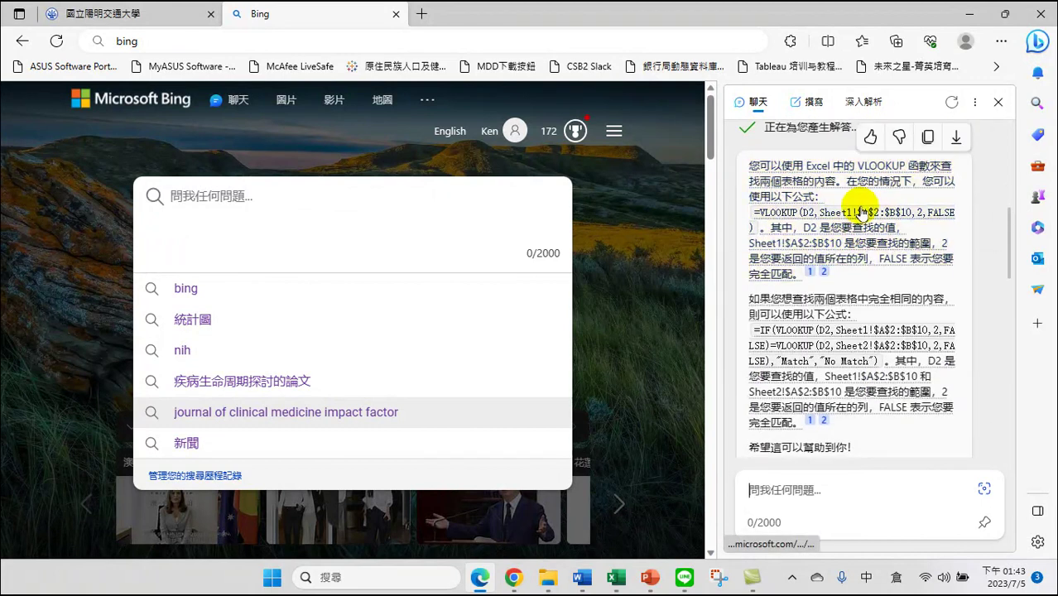
{"action": "mouse_move", "coordinate": [836, 241]}
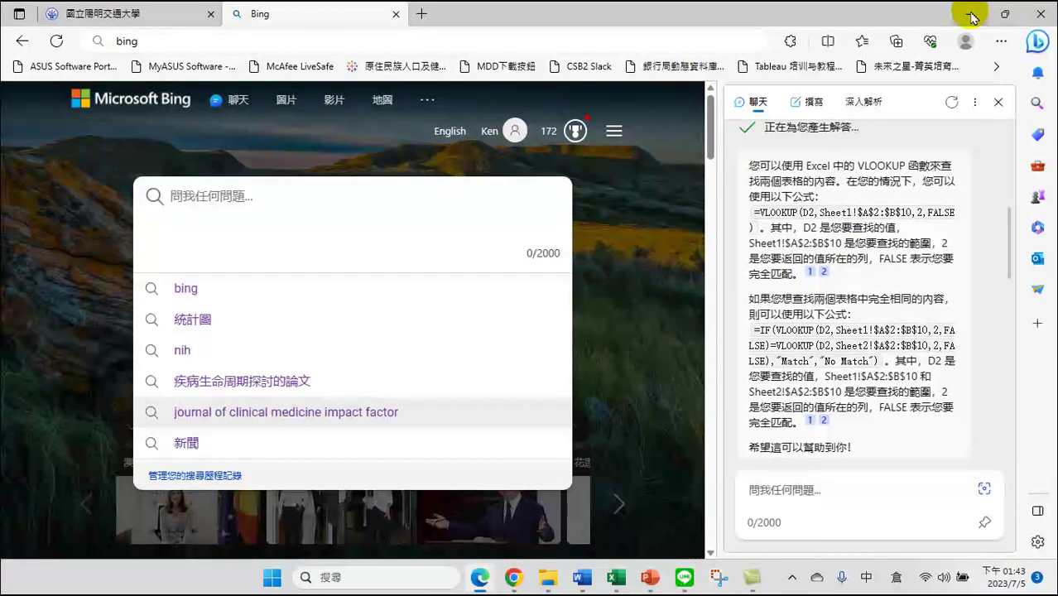
{"action": "triple_click", "coordinate": [767, 246]}
{"action": "triple_click", "coordinate": [813, 302]}
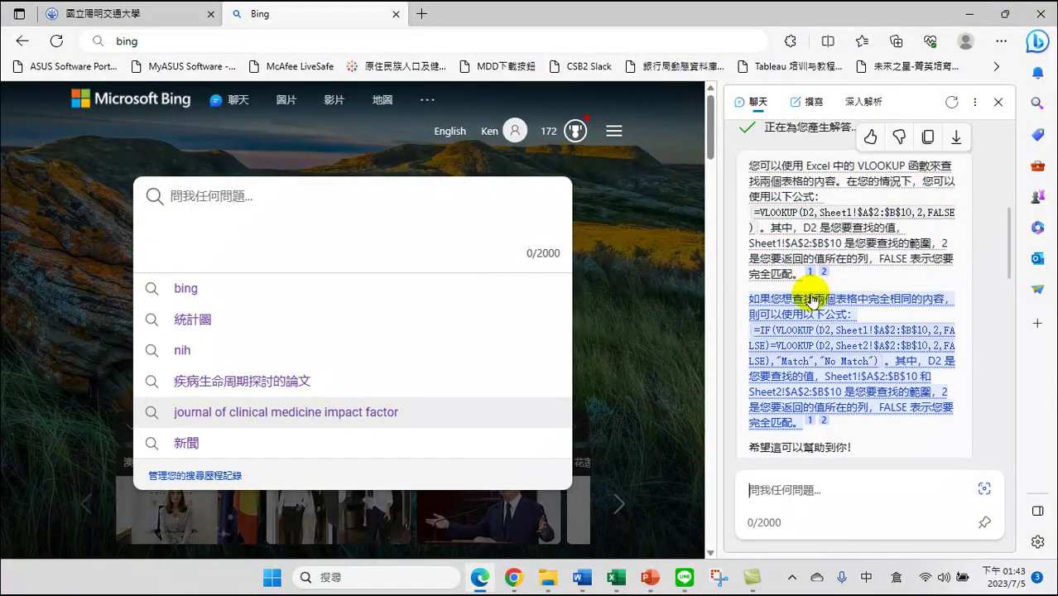
{"action": "mouse_move", "coordinate": [801, 301]}
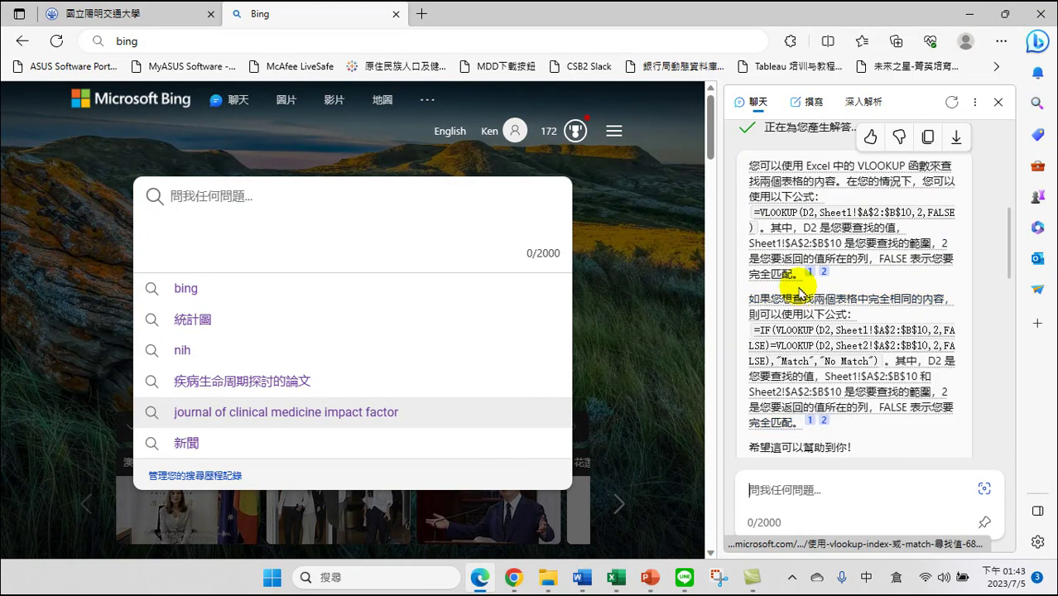
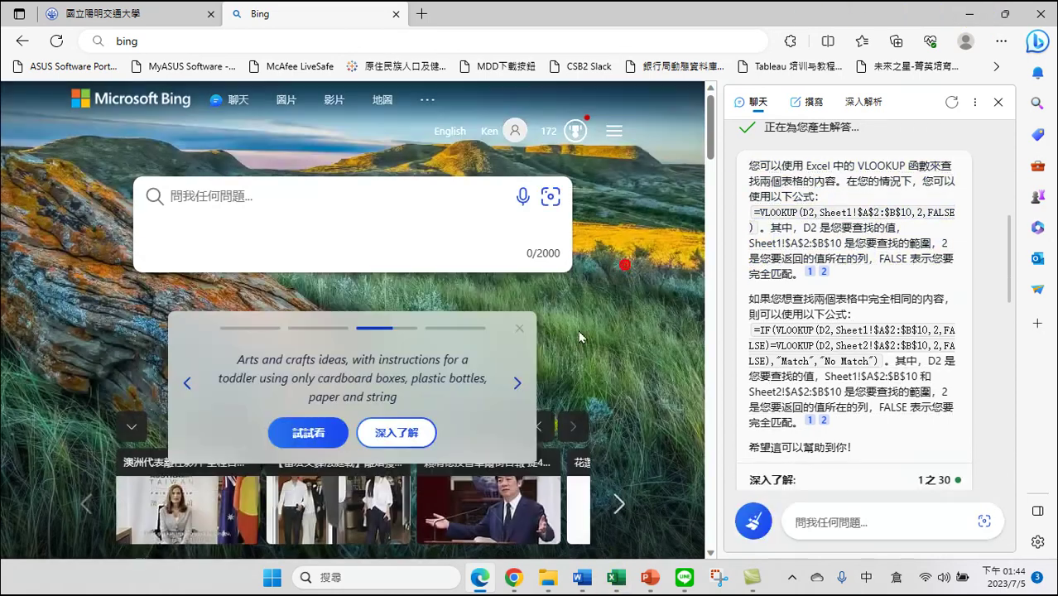
Dismiss the search suggestions and switch to the 超市20230705_2.xlsx workbook in Excel.
{"action": "left_click", "coordinate": [571, 524]}
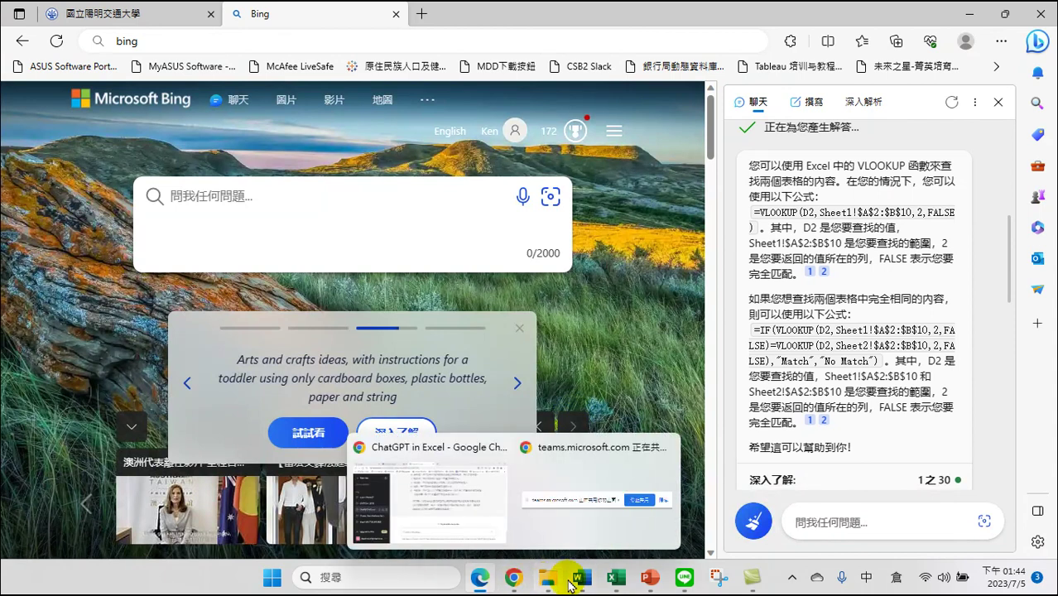
{"action": "left_click", "coordinate": [616, 580]}
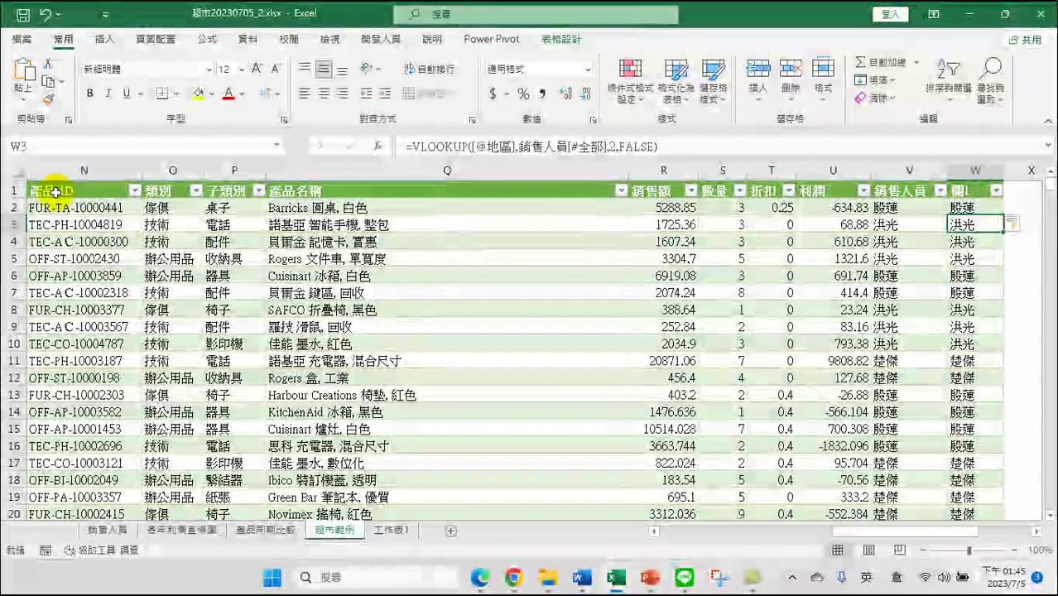
Select A1:J20 on the 超市範例 sheet, Source.Name through 城市, and copy it.
{"action": "left_click", "coordinate": [55, 191]}
{"action": "left_click_drag", "start_coordinate": [55, 191], "coordinate": [159, 220]}
{"action": "mouse_move", "coordinate": [214, 258]}
{"action": "left_mouse_down"}
{"action": "mouse_move", "coordinate": [217, 305]}
{"action": "mouse_move", "coordinate": [947, 416]}
{"action": "mouse_move", "coordinate": [902, 445]}
{"action": "left_mouse_up"}
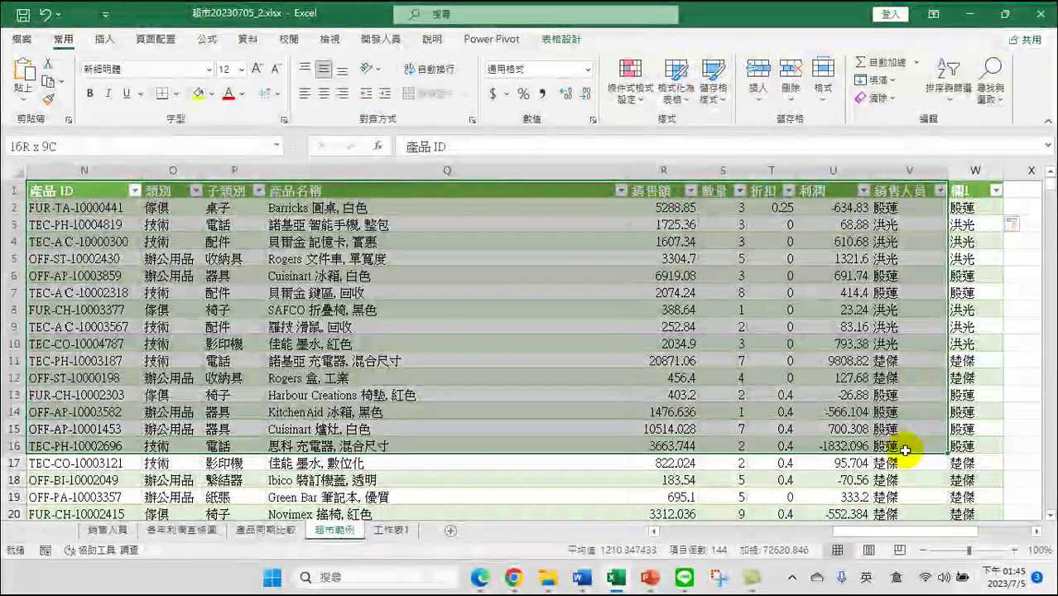
{"action": "scroll", "coordinate": [898, 496], "scroll_direction": "left", "scroll_amount": 5}
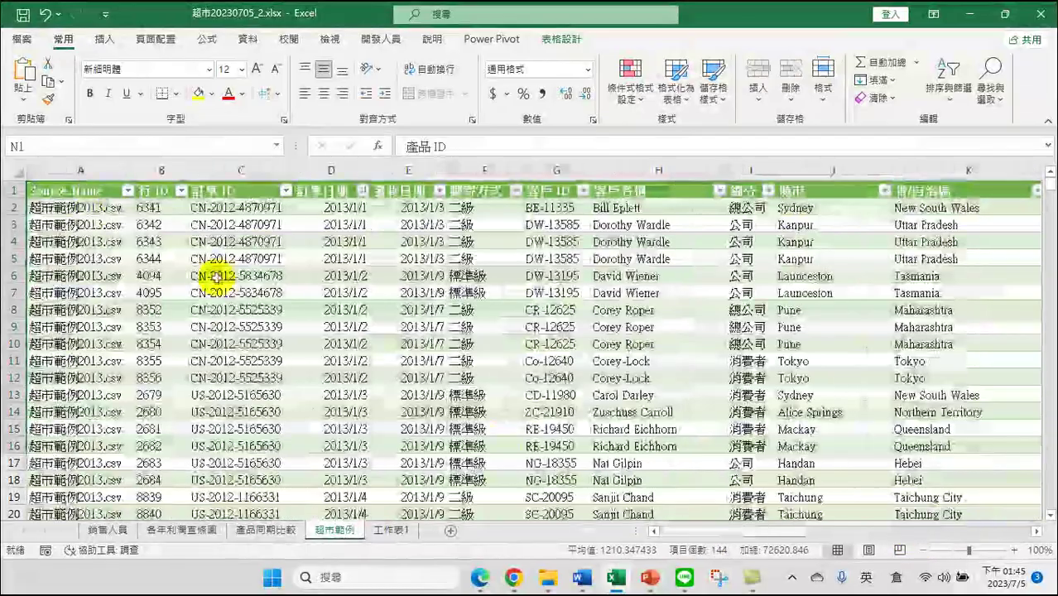
{"action": "mouse_move", "coordinate": [60, 193]}
{"action": "left_mouse_down"}
{"action": "mouse_move", "coordinate": [983, 427]}
{"action": "mouse_move", "coordinate": [862, 454]}
{"action": "left_mouse_up"}
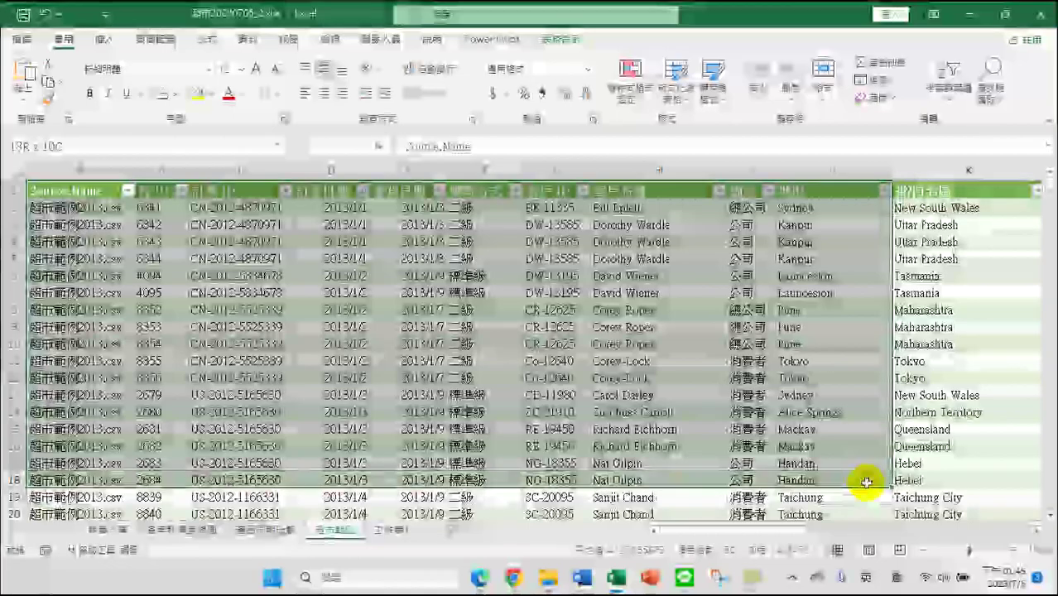
{"action": "mouse_move", "coordinate": [861, 454]}
{"action": "left_mouse_down"}
{"action": "mouse_move", "coordinate": [870, 509]}
{"action": "mouse_move", "coordinate": [876, 486]}
{"action": "mouse_move", "coordinate": [881, 509]}
{"action": "left_mouse_up"}
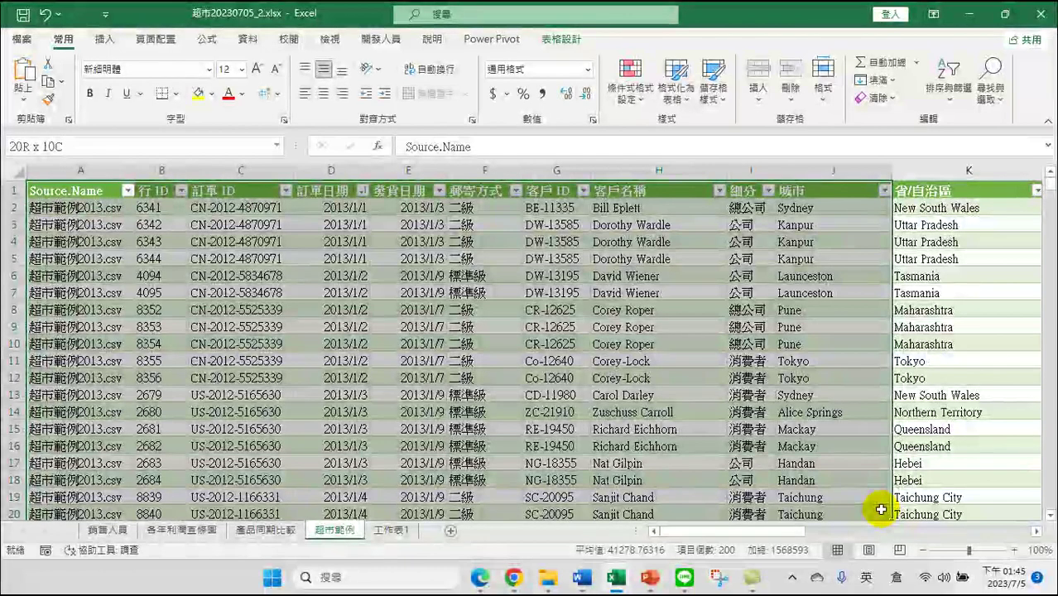
{"action": "left_click_drag", "start_coordinate": [881, 509], "coordinate": [880, 509]}
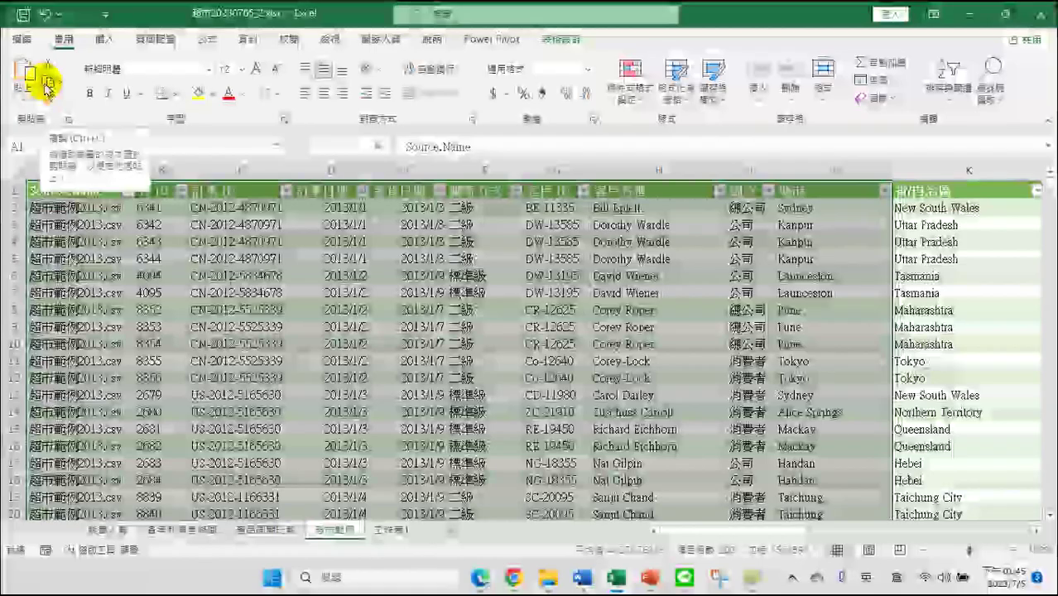
{"action": "left_click", "coordinate": [45, 83]}
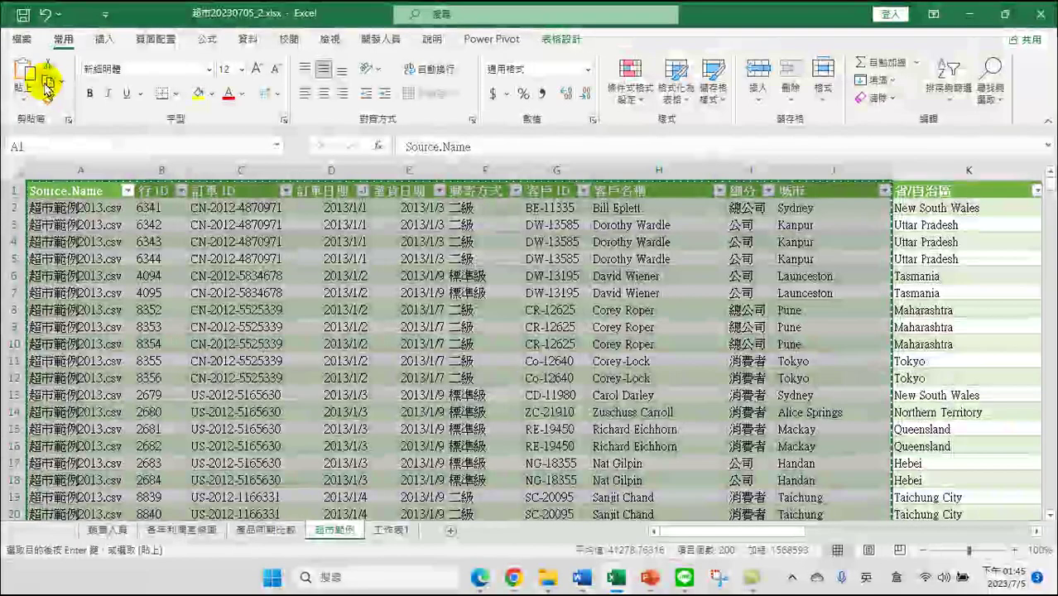
Add sheet 工作表2 and paste the copied table into A1 as Values only.
{"action": "left_click", "coordinate": [449, 530]}
{"action": "right_click", "coordinate": [51, 189]}
{"action": "right_click", "coordinate": [50, 190]}
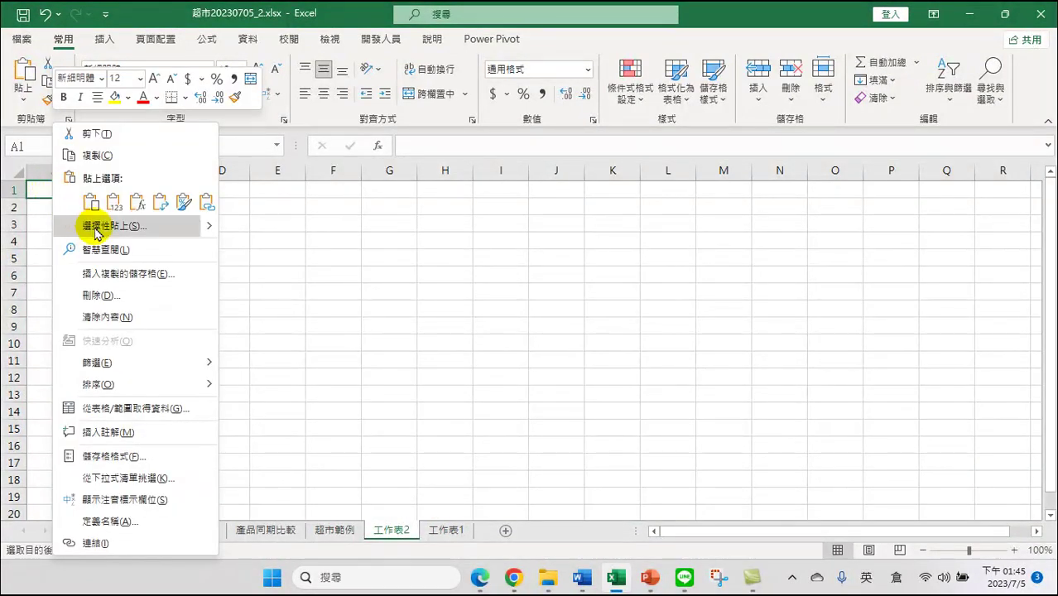
{"action": "left_click", "coordinate": [364, 216]}
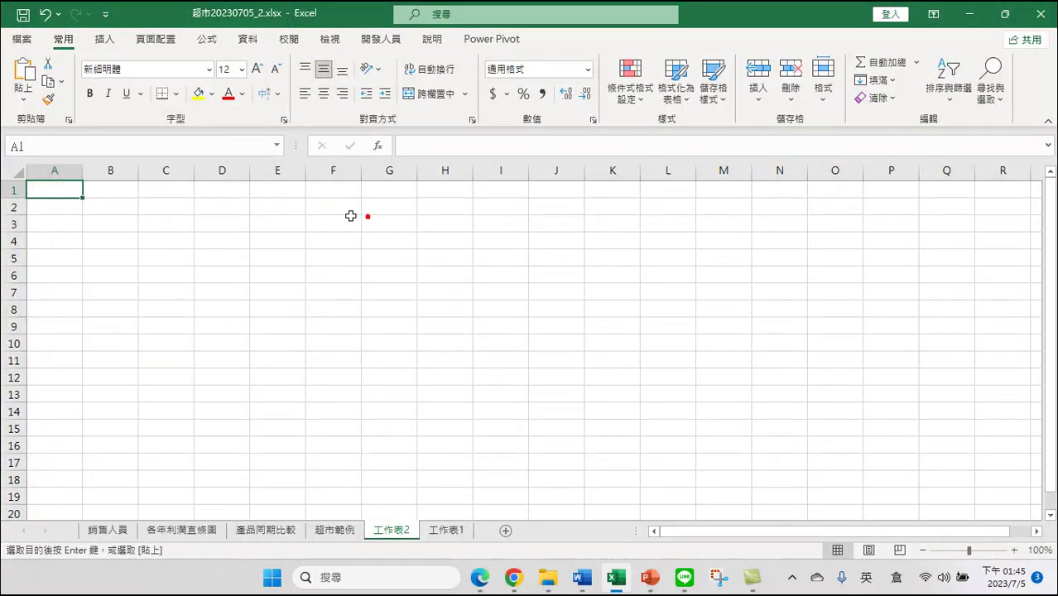
{"action": "right_click", "coordinate": [51, 191]}
{"action": "left_click", "coordinate": [97, 227]}
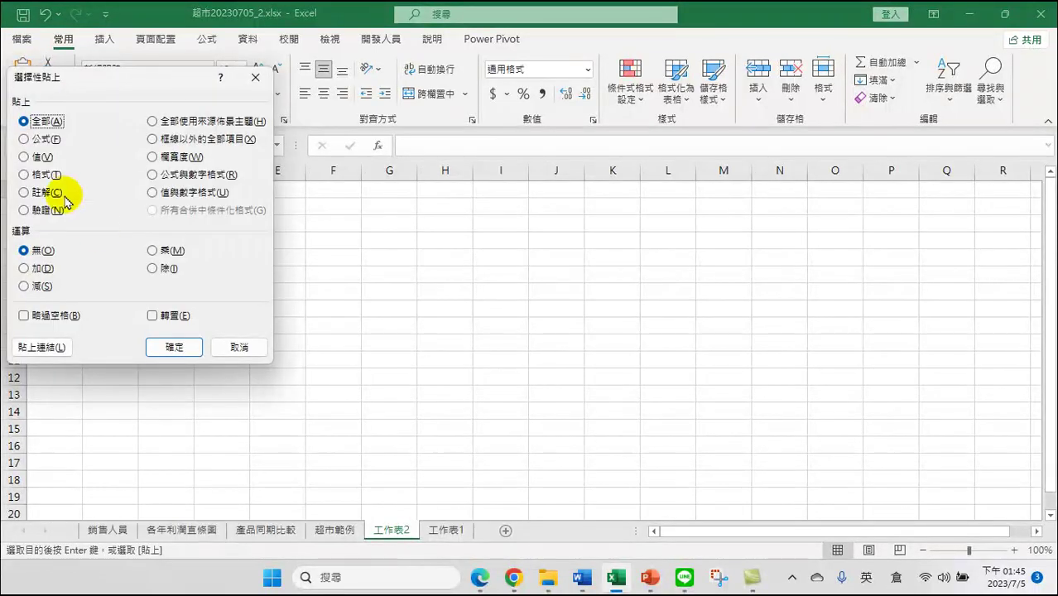
{"action": "left_click", "coordinate": [27, 157]}
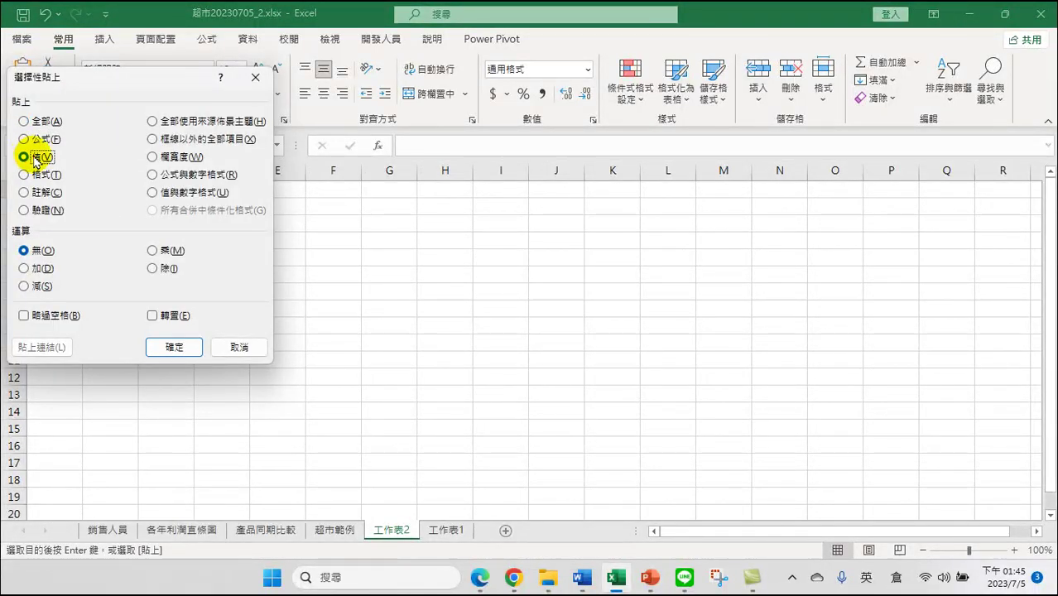
{"action": "left_click", "coordinate": [173, 346]}
Check that the 訂單日期 column shows serial numbers like 41275, then reselect A1.
{"action": "scroll", "coordinate": [395, 347], "scroll_direction": "down", "scroll_amount": 2}
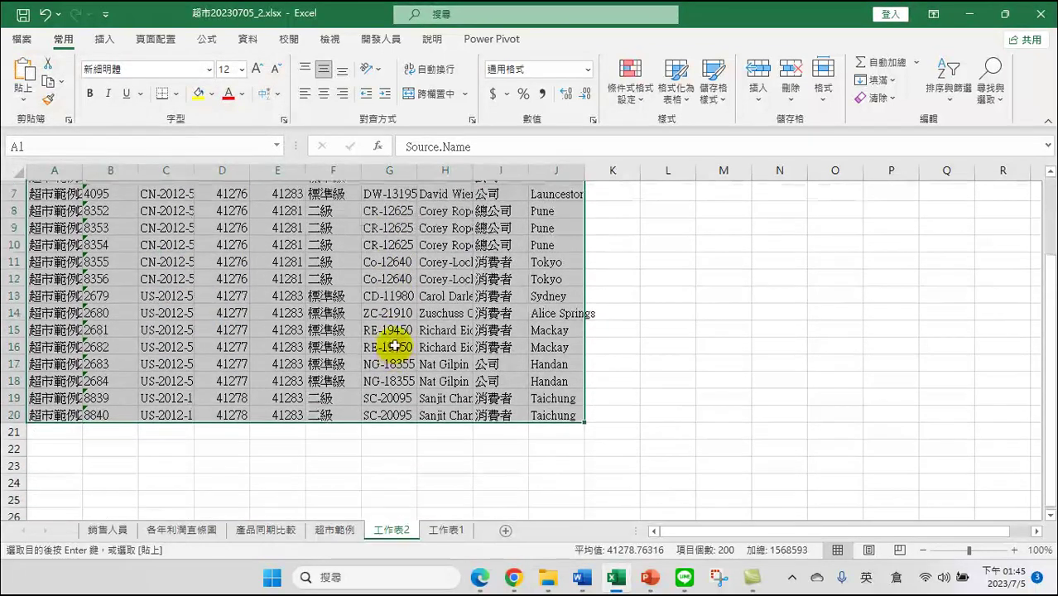
{"action": "scroll", "coordinate": [314, 343], "scroll_direction": "up", "scroll_amount": 2}
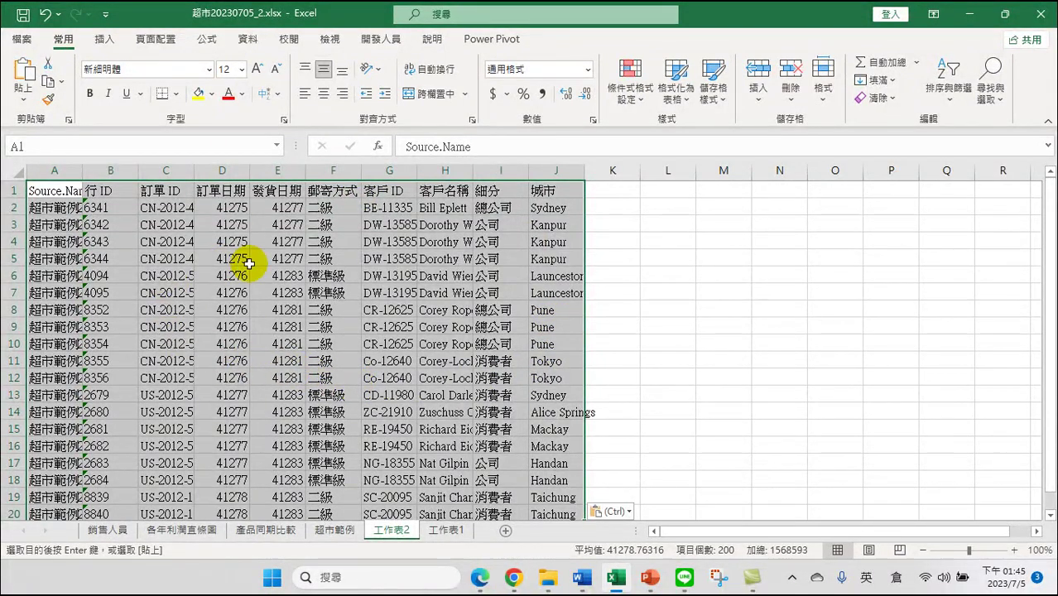
{"action": "left_click_drag", "start_coordinate": [227, 208], "coordinate": [228, 334]}
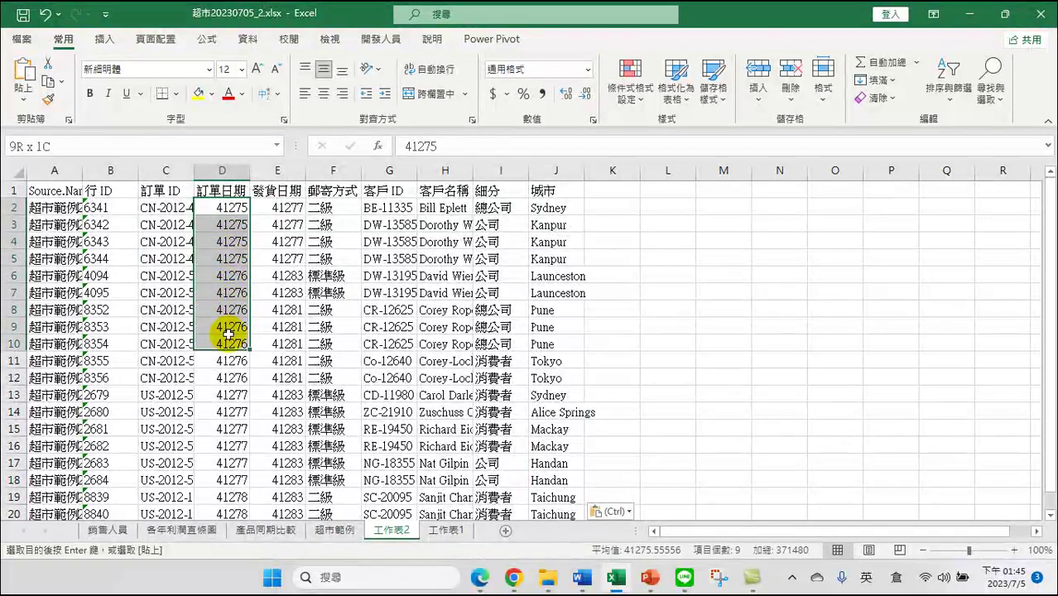
{"action": "left_click", "coordinate": [140, 327]}
{"action": "left_click", "coordinate": [55, 192]}
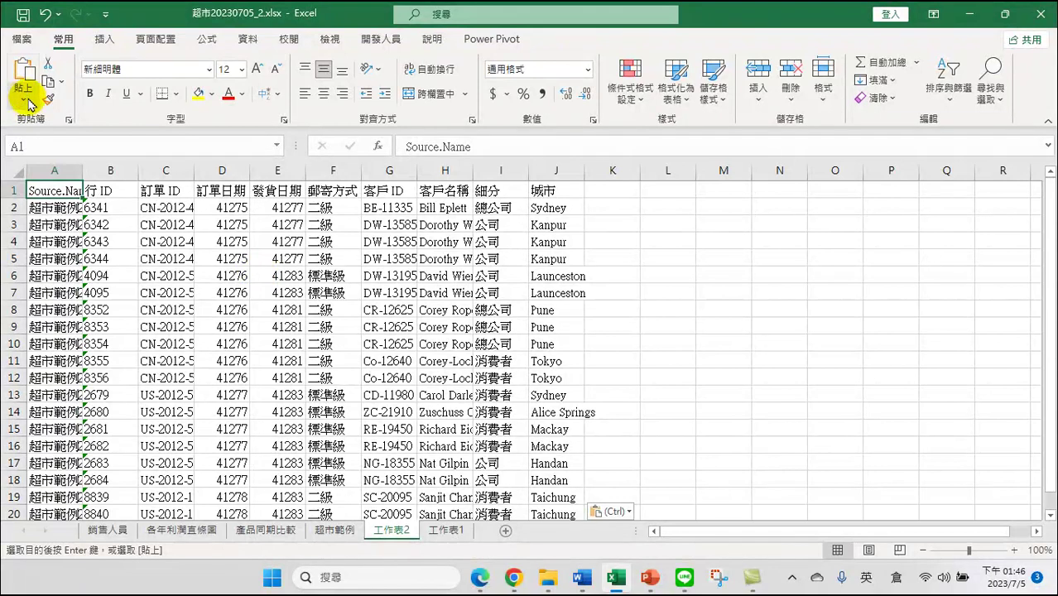
Repaste the table into A1 using Paste Special with Formulas and number formats.
{"action": "left_click", "coordinate": [222, 211]}
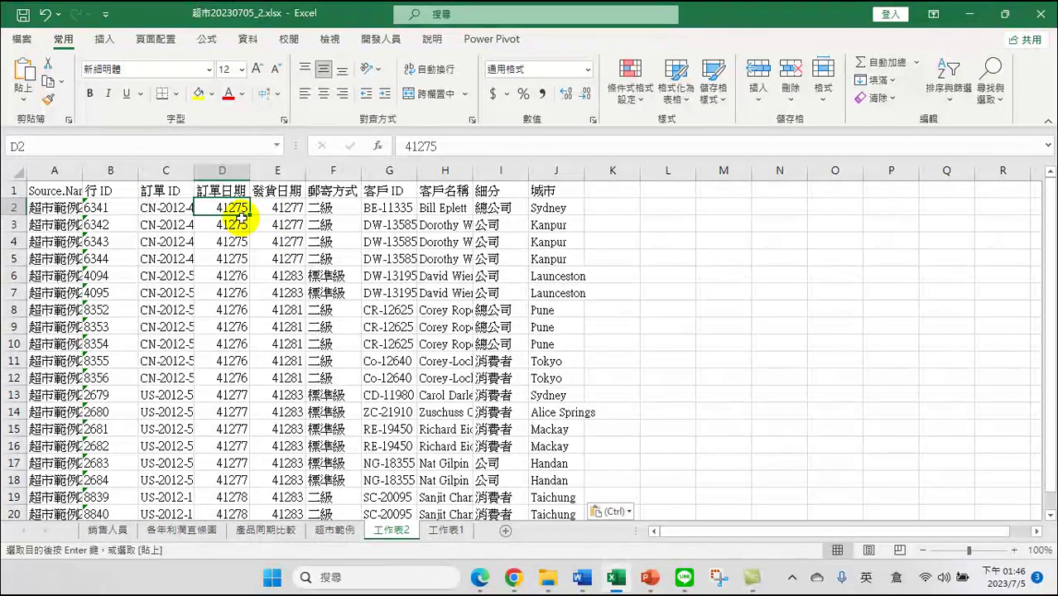
{"action": "left_click", "coordinate": [52, 191]}
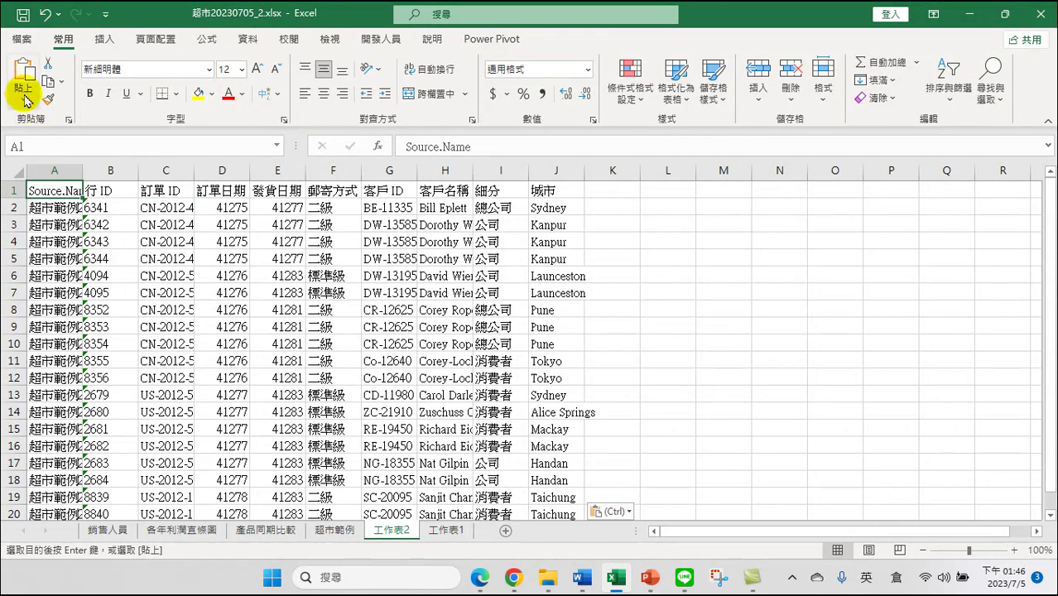
{"action": "right_click", "coordinate": [60, 192]}
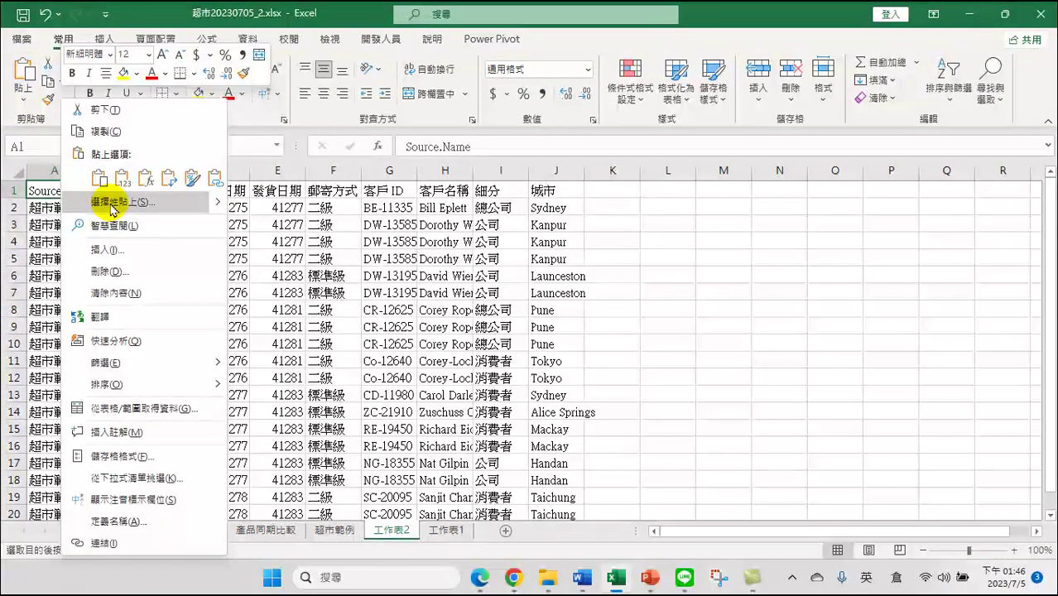
{"action": "left_click", "coordinate": [116, 203]}
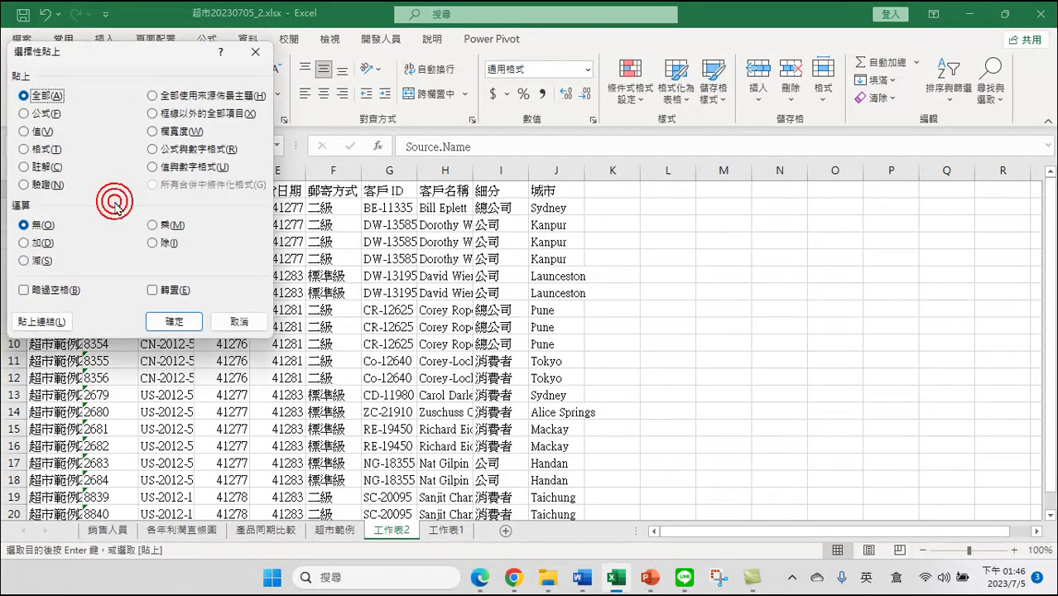
{"action": "left_click", "coordinate": [154, 150]}
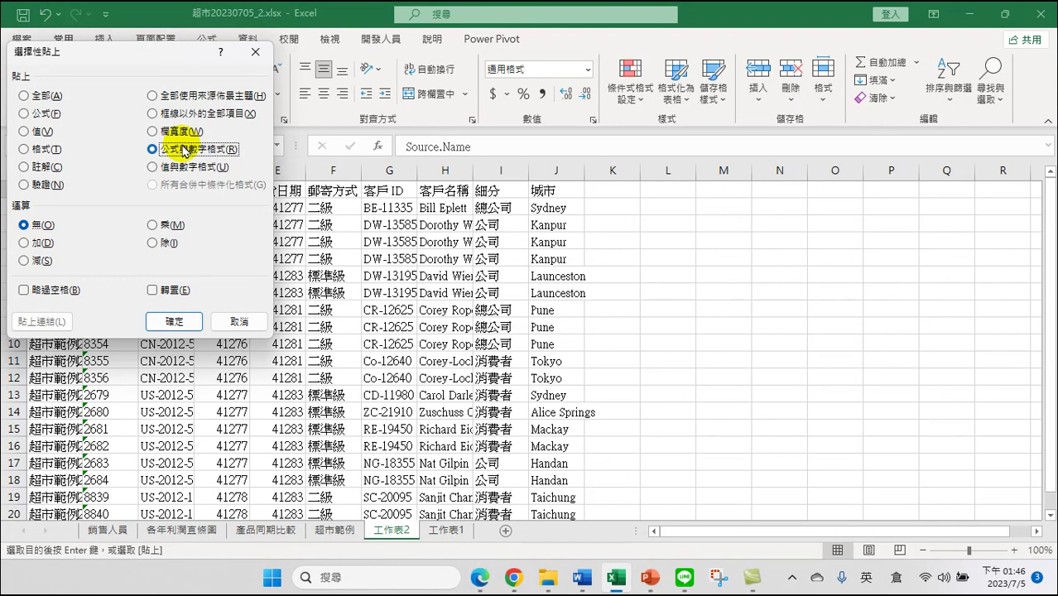
{"action": "left_click", "coordinate": [174, 320]}
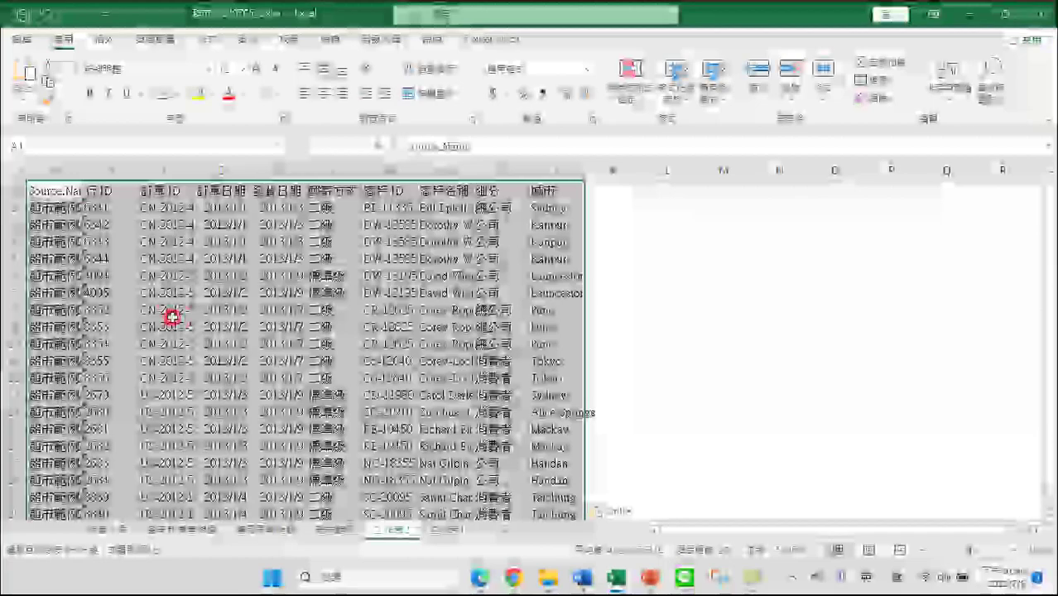
Verify the order dates now read like 2013/1/1, then return to A1.
{"action": "left_click", "coordinate": [213, 223]}
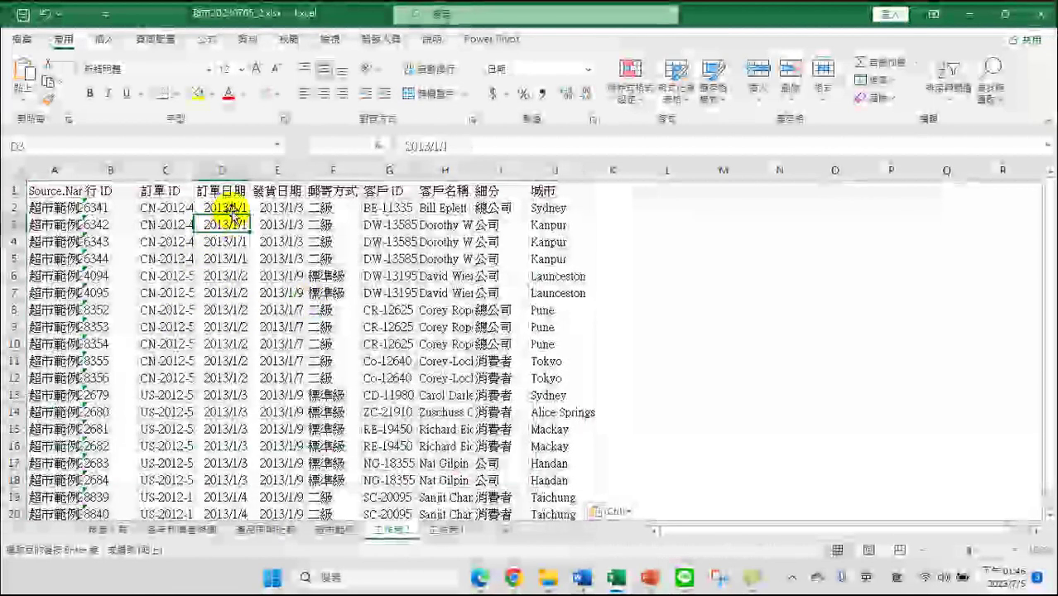
{"action": "left_click_drag", "start_coordinate": [212, 223], "coordinate": [235, 354]}
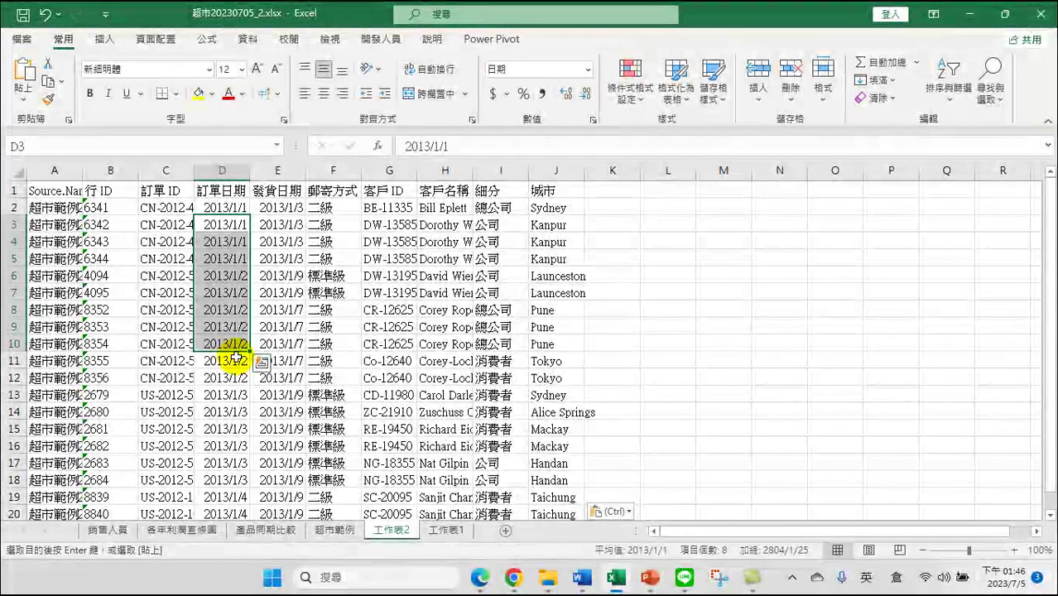
{"action": "left_click", "coordinate": [312, 339]}
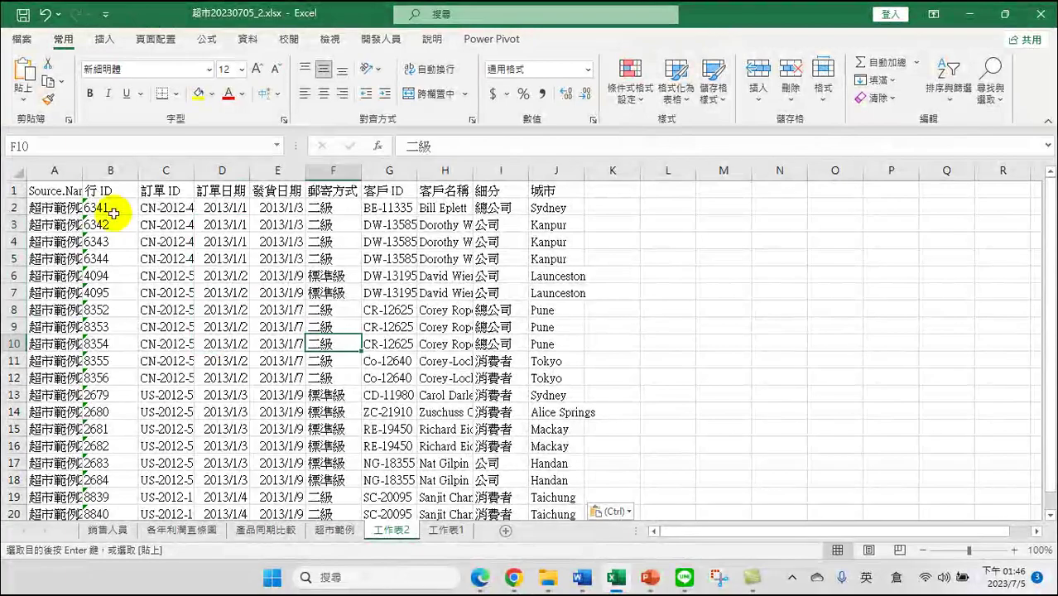
{"action": "left_click", "coordinate": [38, 190]}
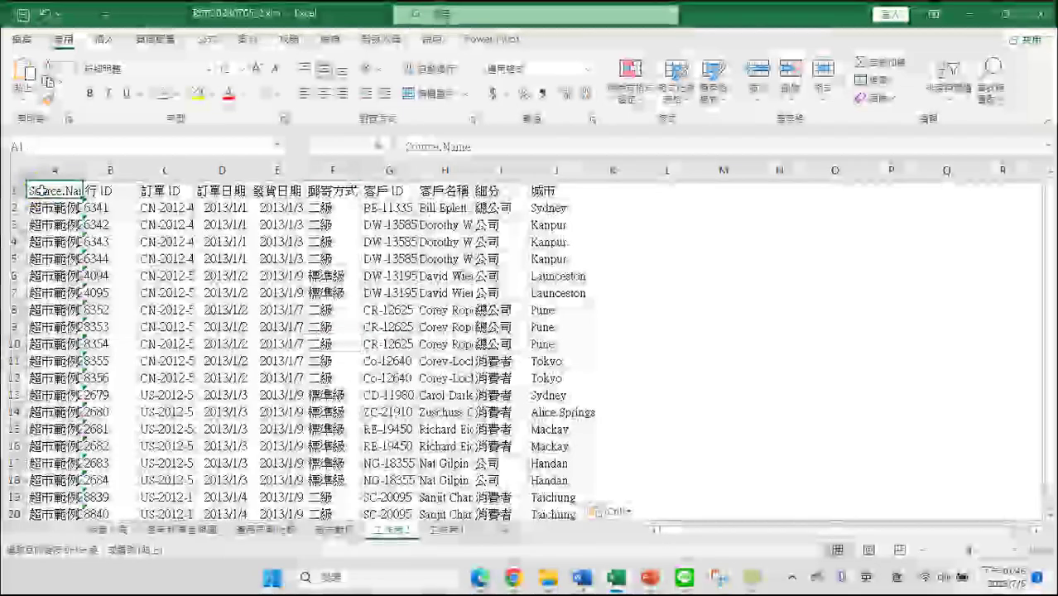
Paste the table again with 值與數字格式 (Values and number formats) and deselect the range.
{"action": "left_click", "coordinate": [22, 97]}
{"action": "left_click", "coordinate": [60, 286]}
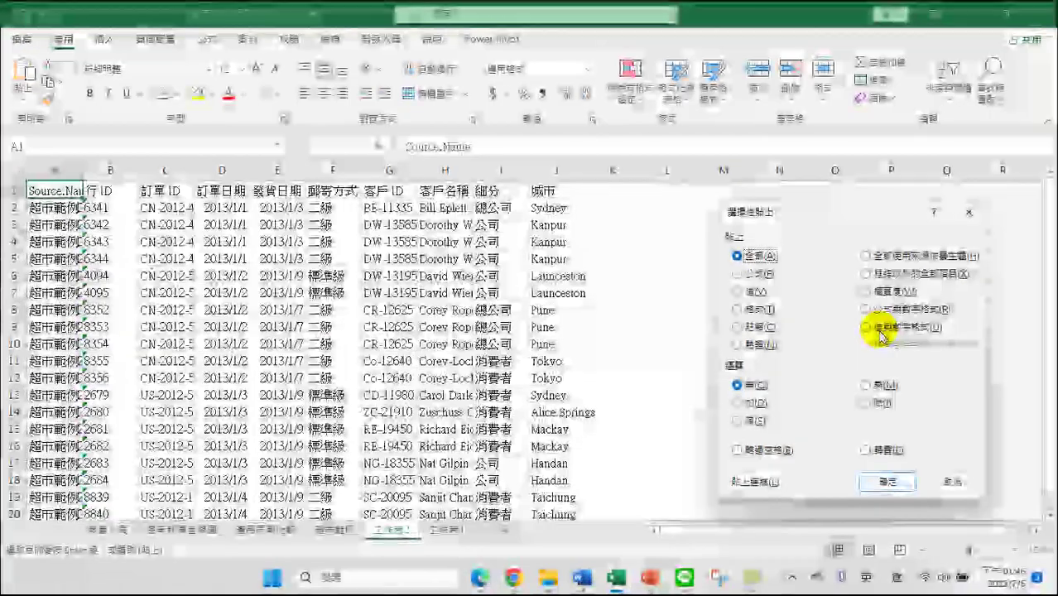
{"action": "left_click", "coordinate": [888, 329]}
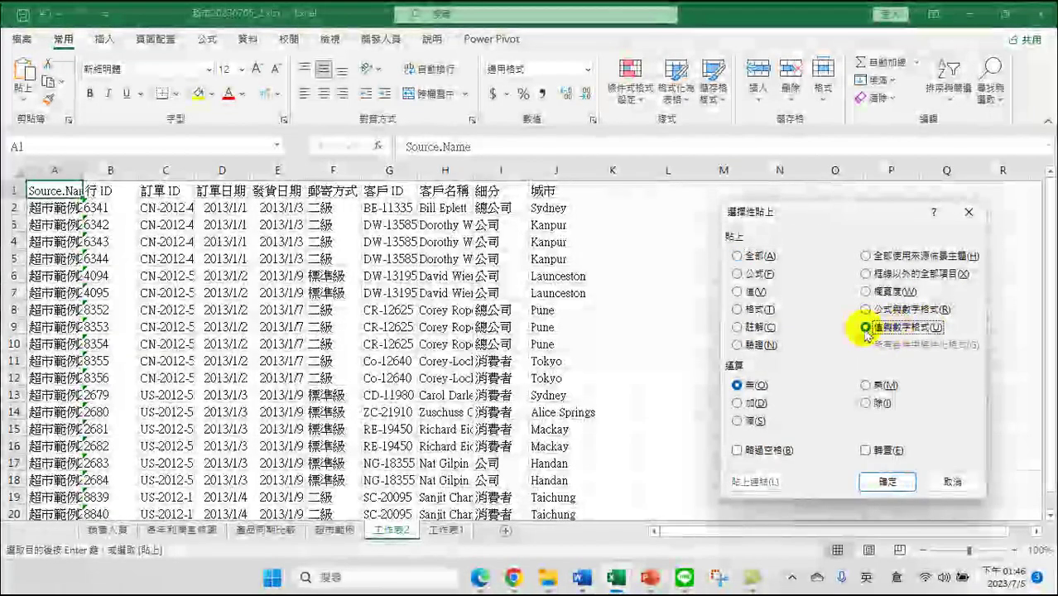
{"action": "left_click", "coordinate": [886, 481]}
{"action": "left_click", "coordinate": [453, 343]}
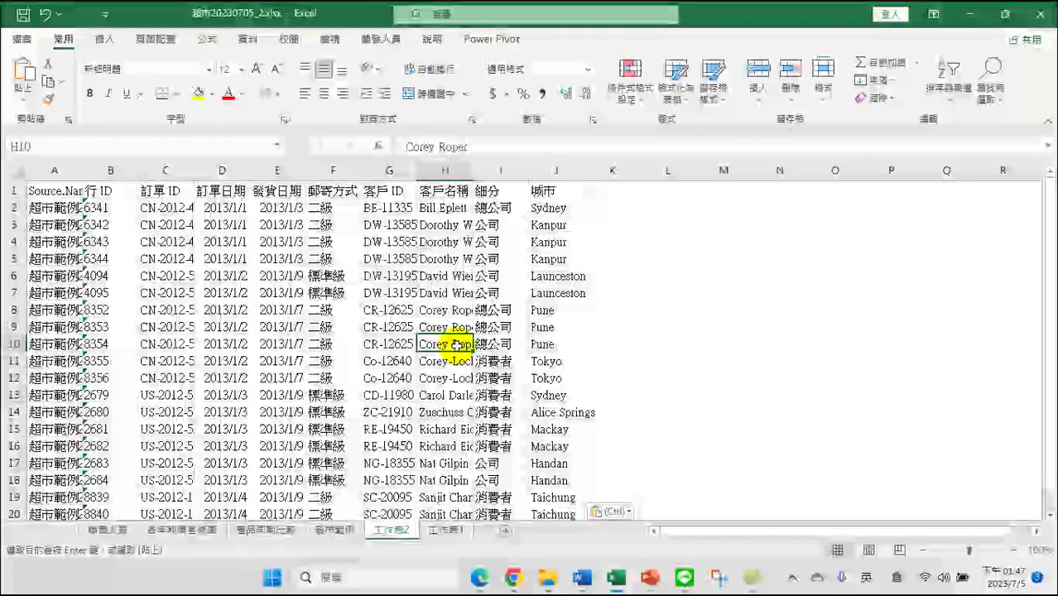
Fill the header row A1:J1 with yellow and select row A3:J3.
{"action": "left_click_drag", "start_coordinate": [58, 196], "coordinate": [556, 190]}
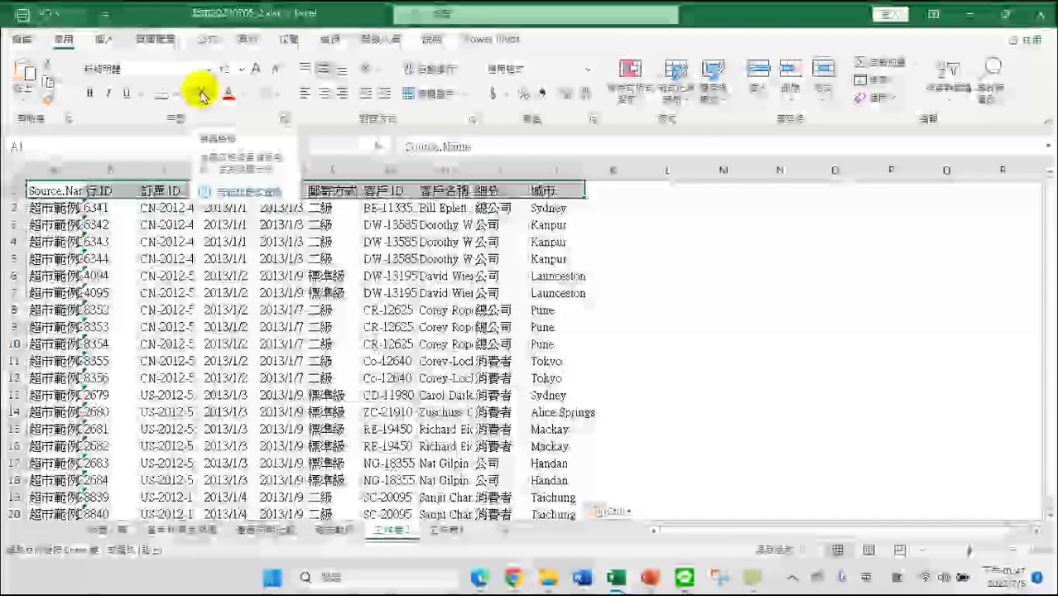
{"action": "left_click", "coordinate": [200, 96]}
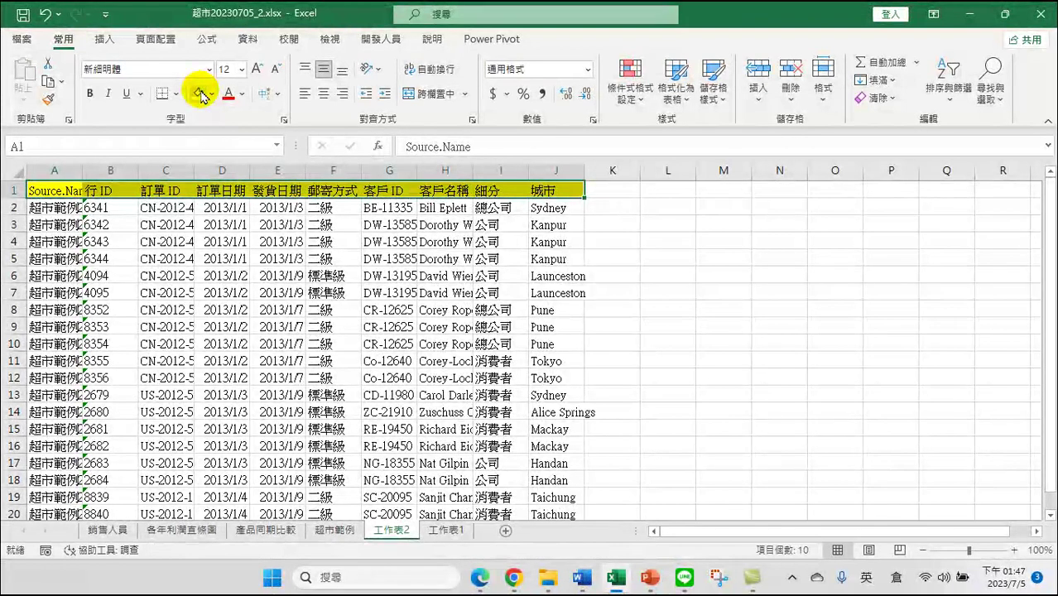
{"action": "left_click", "coordinate": [47, 225]}
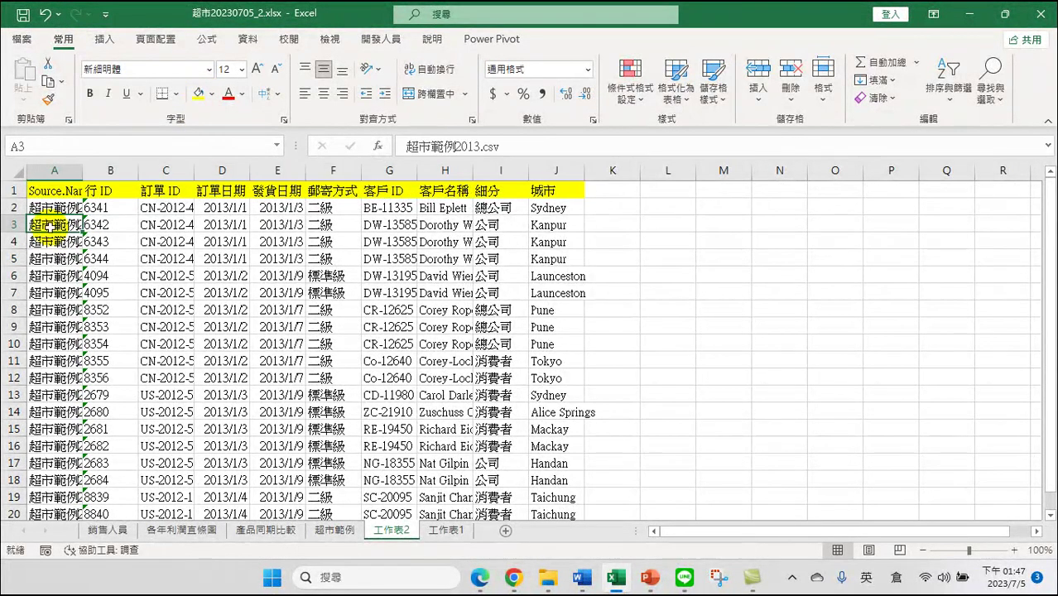
{"action": "left_click_drag", "start_coordinate": [48, 225], "coordinate": [549, 224]}
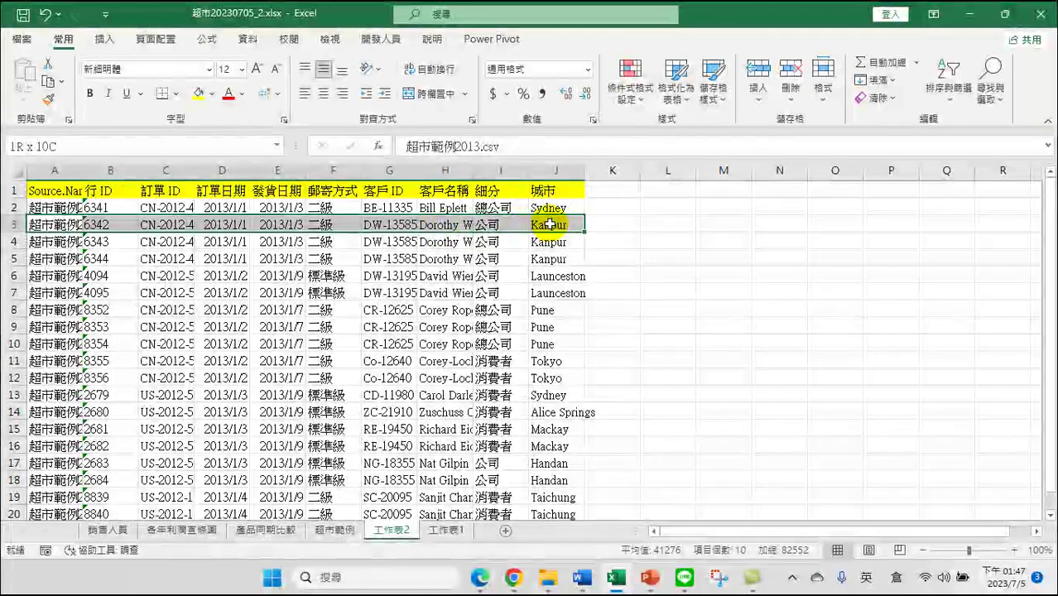
Fill A3:J3 yellow, then undo both the row 3 and header row fills.
{"action": "left_click", "coordinate": [199, 95]}
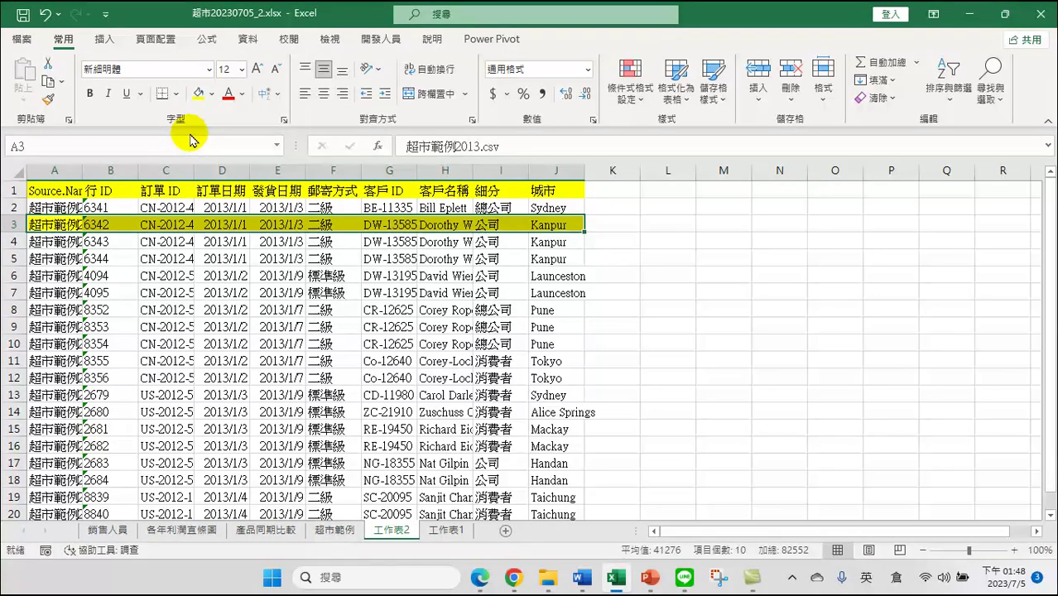
{"action": "left_click", "coordinate": [46, 16]}
{"action": "left_click", "coordinate": [45, 16]}
{"action": "left_click", "coordinate": [331, 377]}
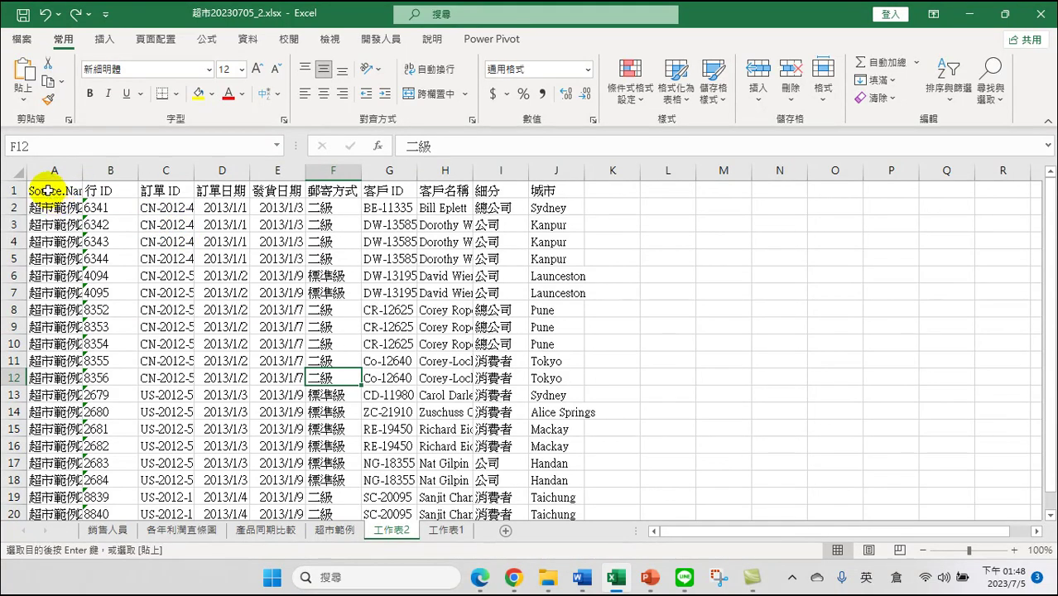
{"action": "left_click", "coordinate": [50, 190]}
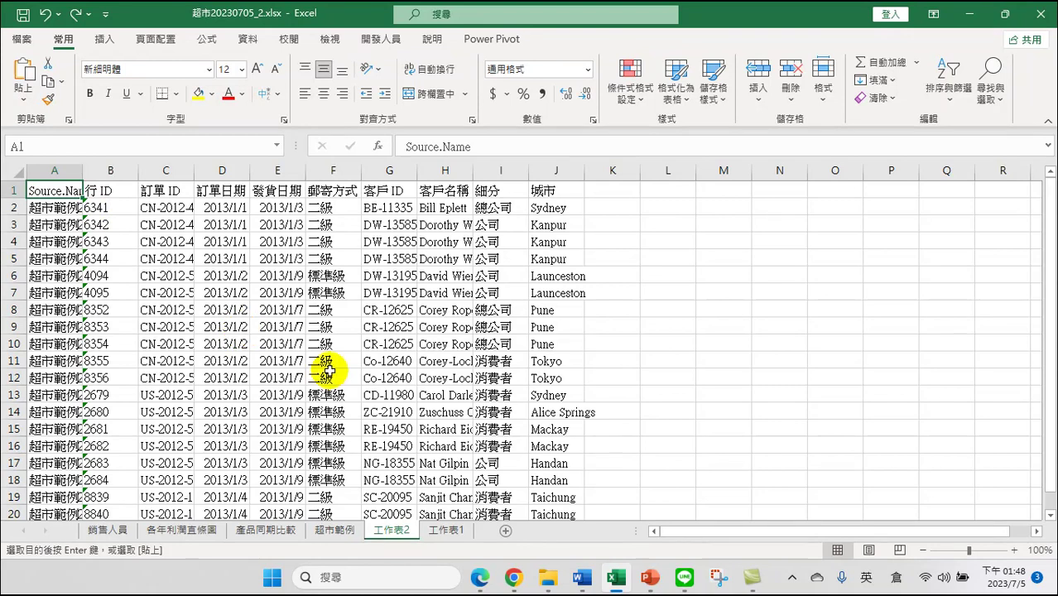
{"action": "mouse_move", "coordinate": [483, 579]}
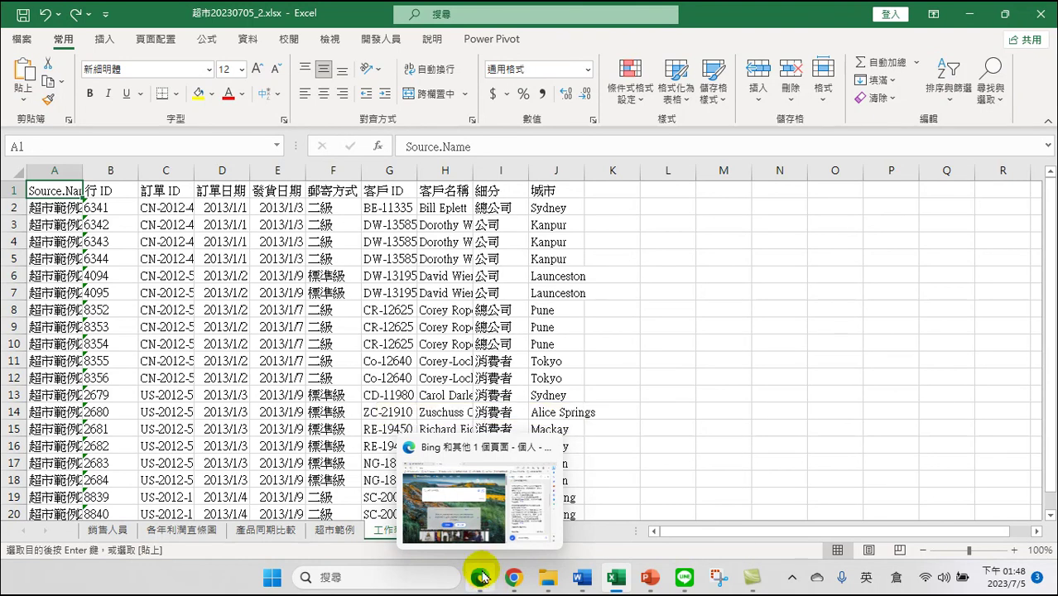
In the Edge Bing sidebar, type '你會寫Excel VBA程式，' asking if it writes VBA.
{"action": "left_click", "coordinate": [480, 579]}
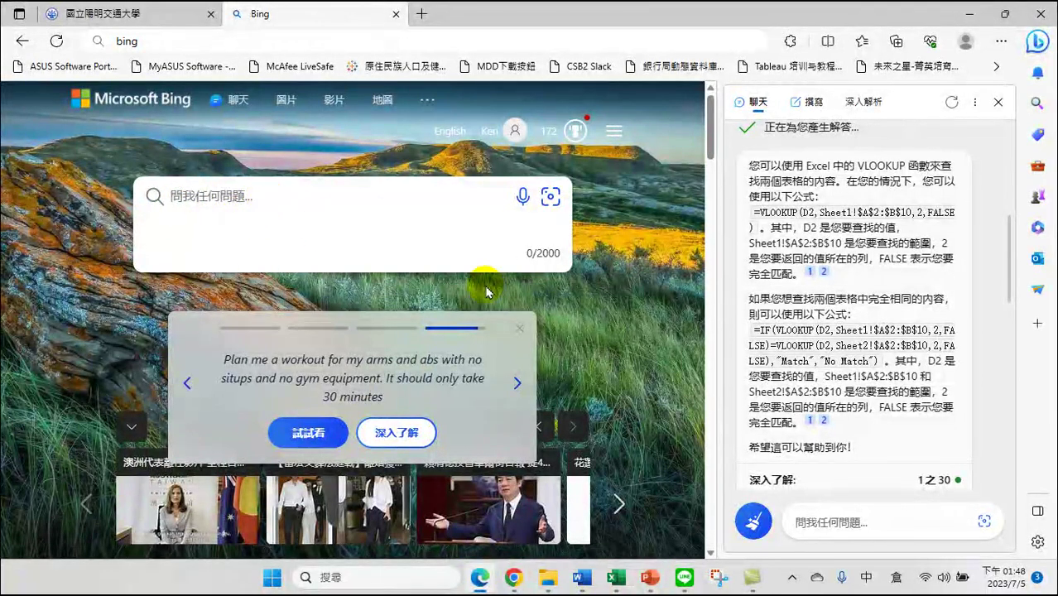
{"action": "left_click", "coordinate": [815, 519]}
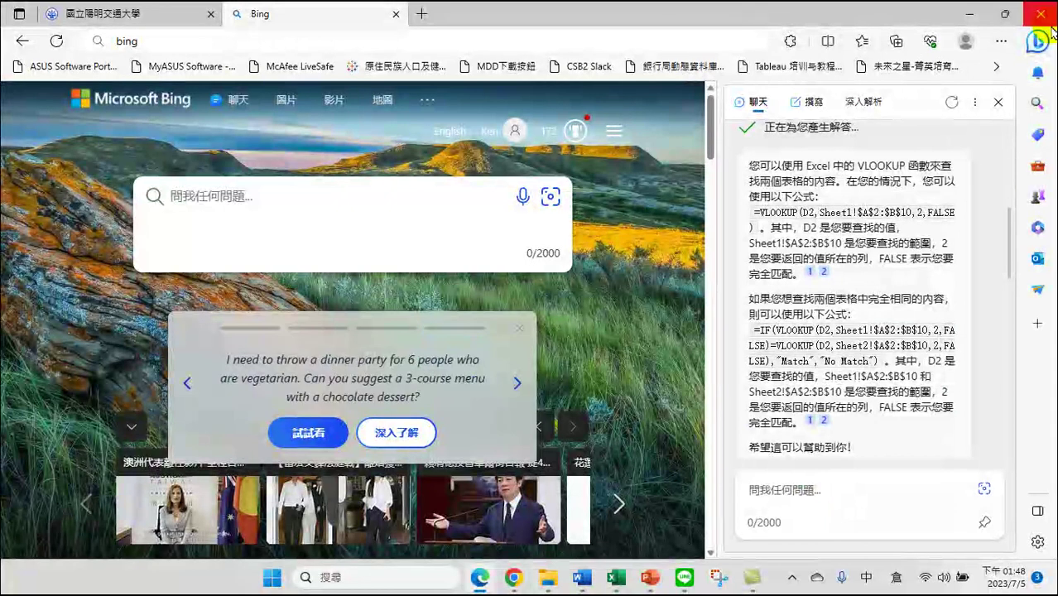
{"action": "left_click", "coordinate": [802, 501]}
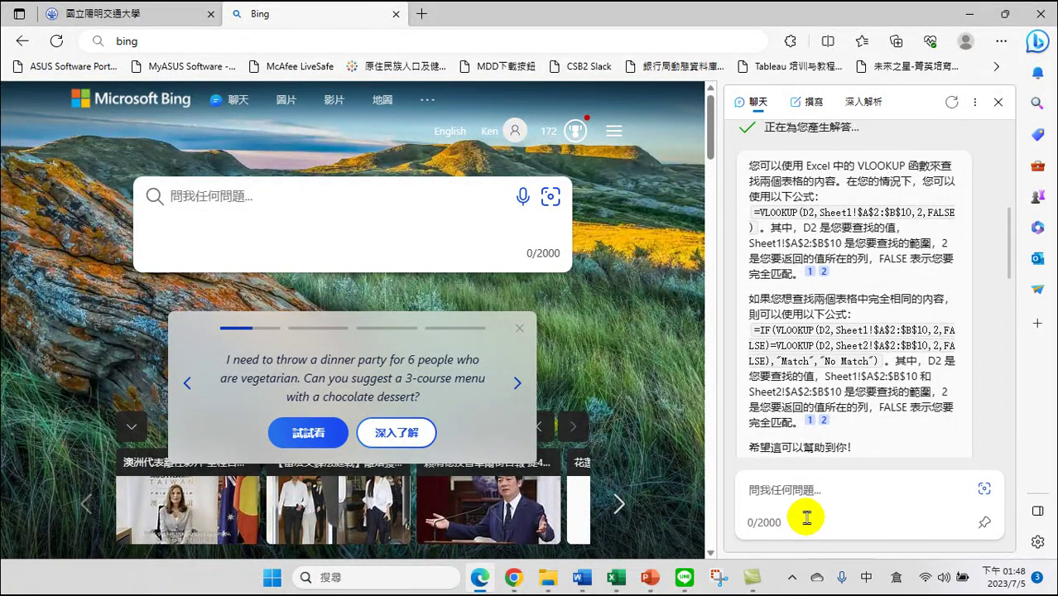
{"action": "type", "text": "你"}
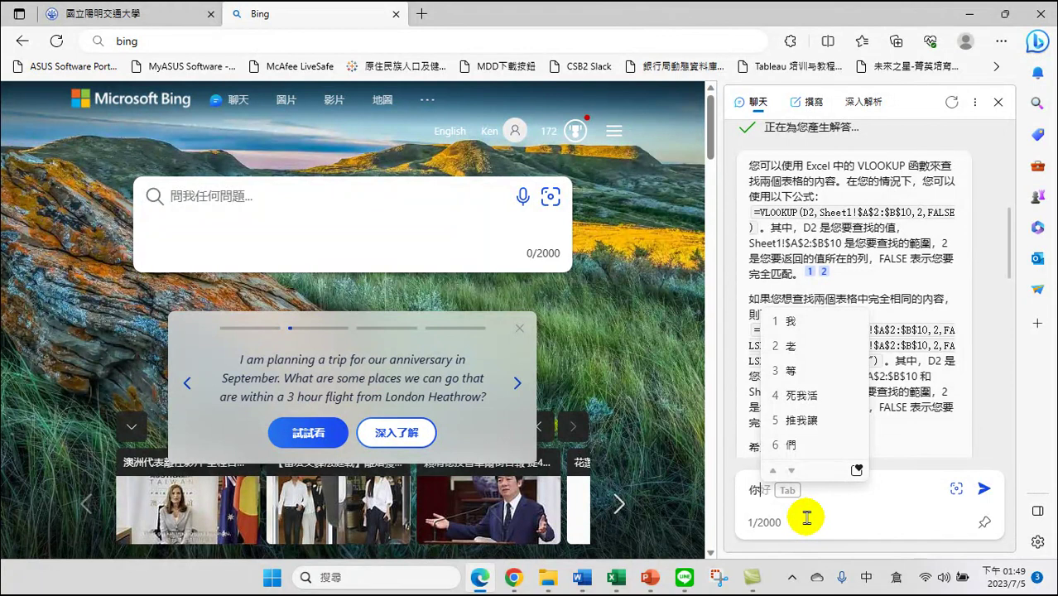
{"action": "type", "text": "會十竹"}
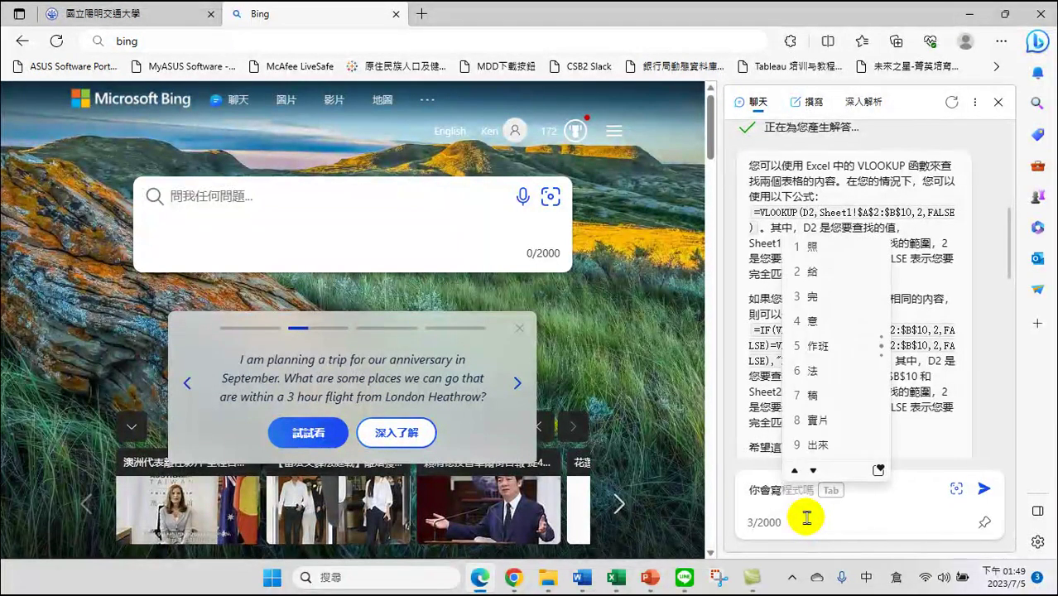
{"action": "type", "text": "寫"}
{"action": "key", "text": "shift"}
{"action": "type", "text": "Excel VBA"}
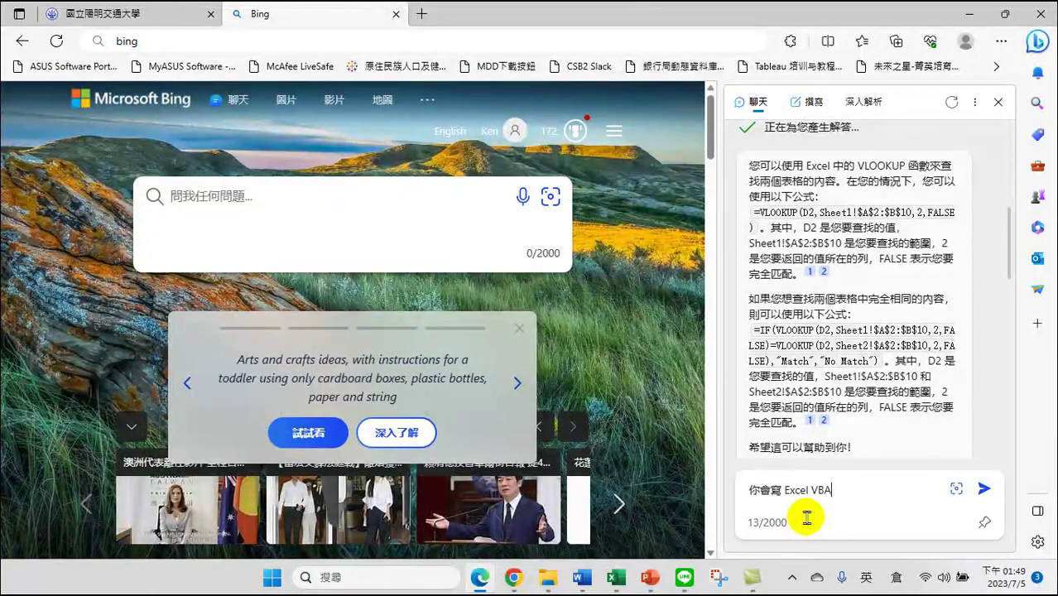
{"action": "key", "text": "shift"}
{"action": "type", "text": "程式"}
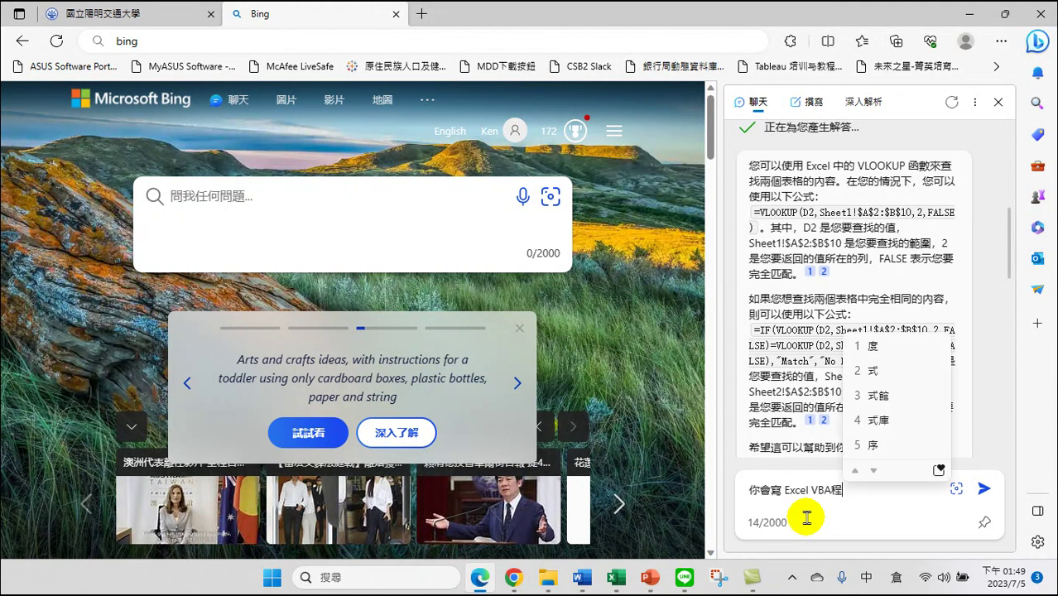
{"action": "key", "text": "Down"}
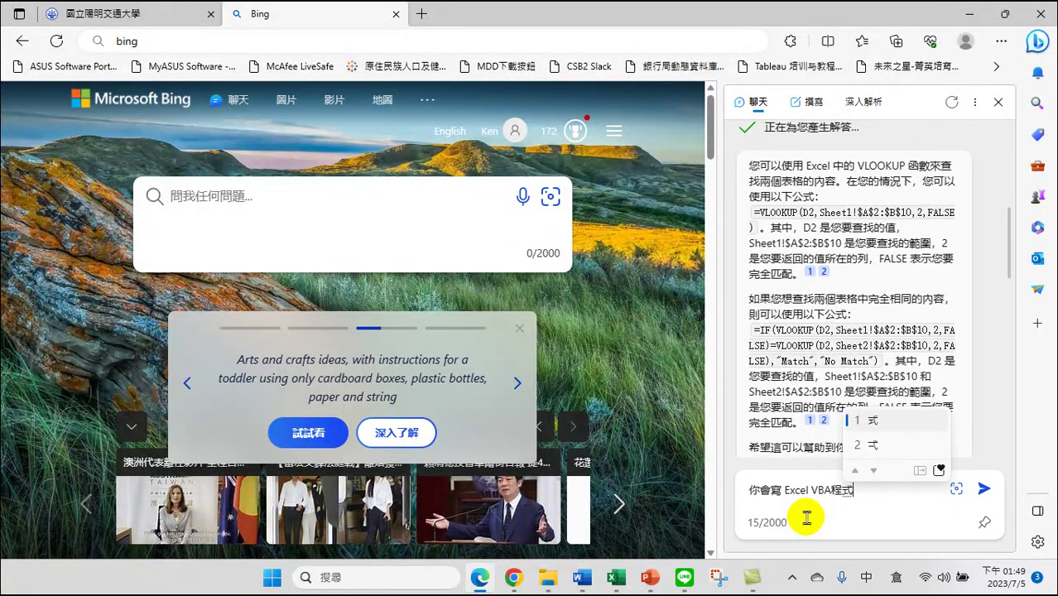
{"action": "type", "text": "，"}
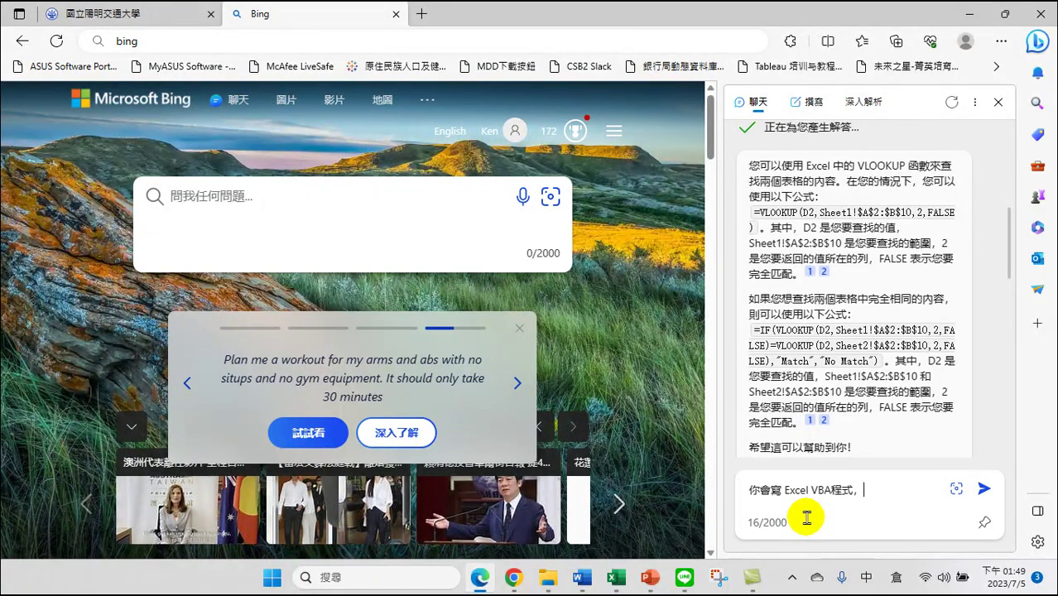
Continue the message with '我需要程式要求有在A1:' to begin the range requirement.
{"action": "type", "text": "我有"}
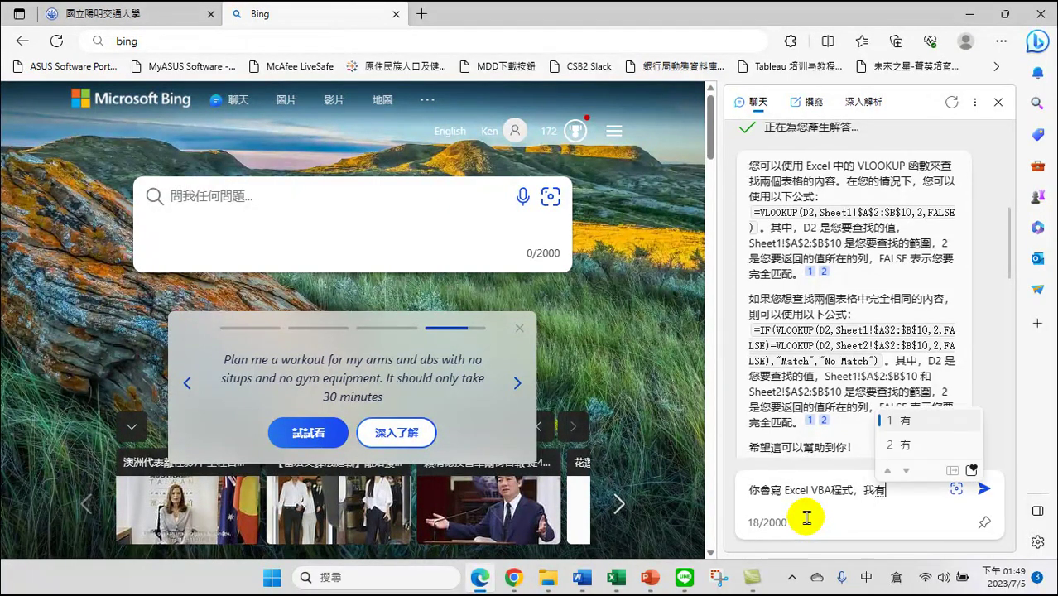
{"action": "key", "text": "BackSpace"}
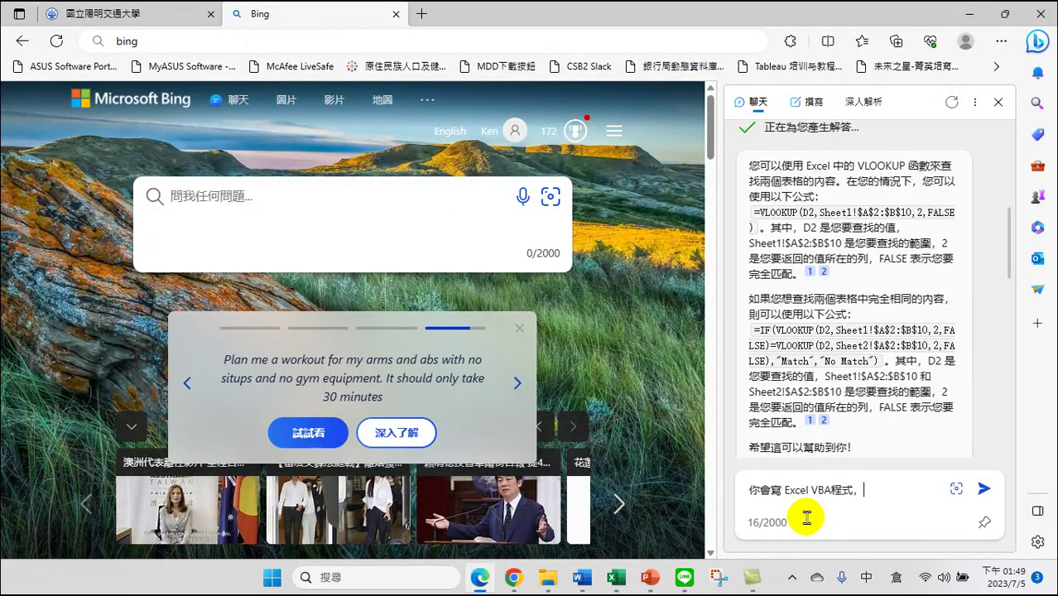
{"action": "type", "text": "我"}
{"action": "type", "text": "需要"}
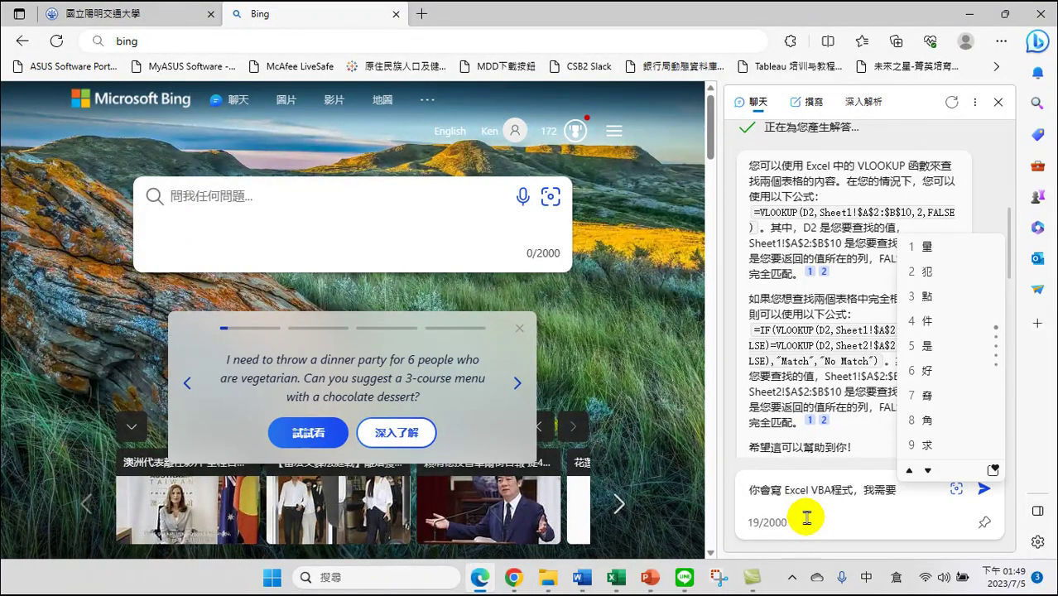
{"action": "type", "text": "程式"}
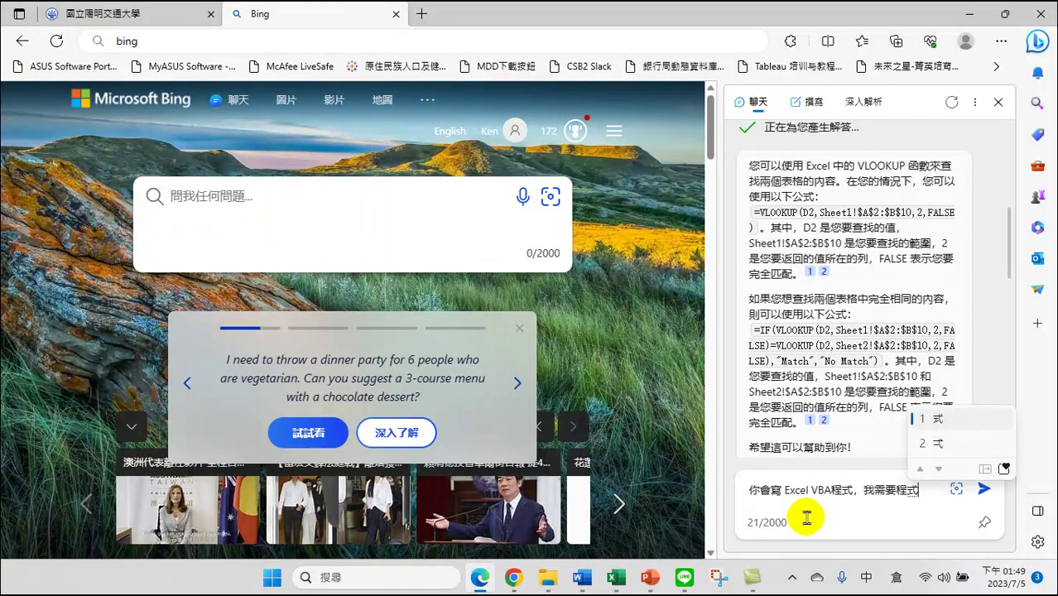
{"action": "key", "text": "Return"}
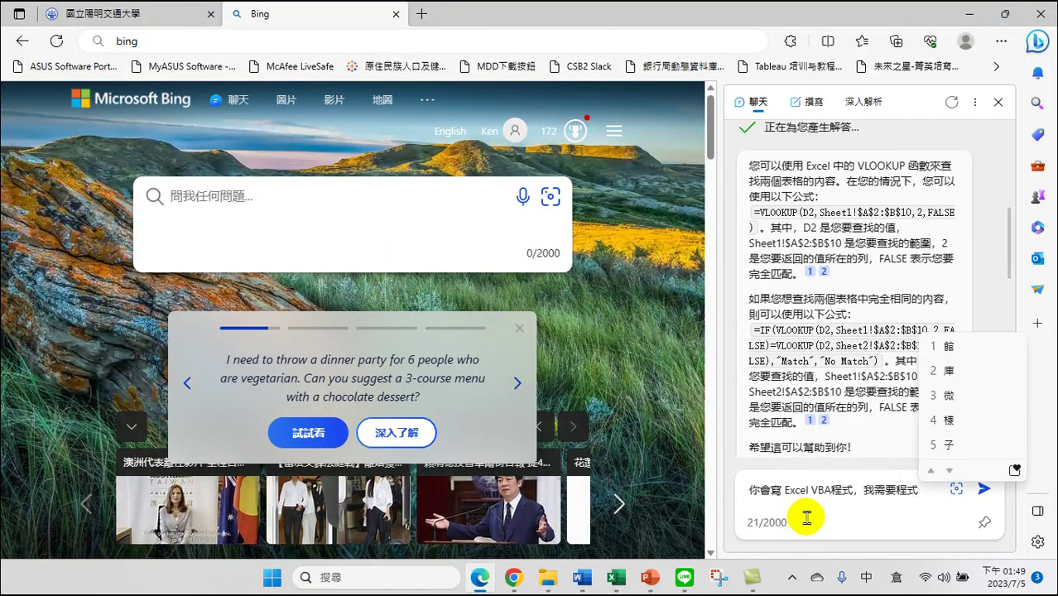
{"action": "type", "text": "要求有"}
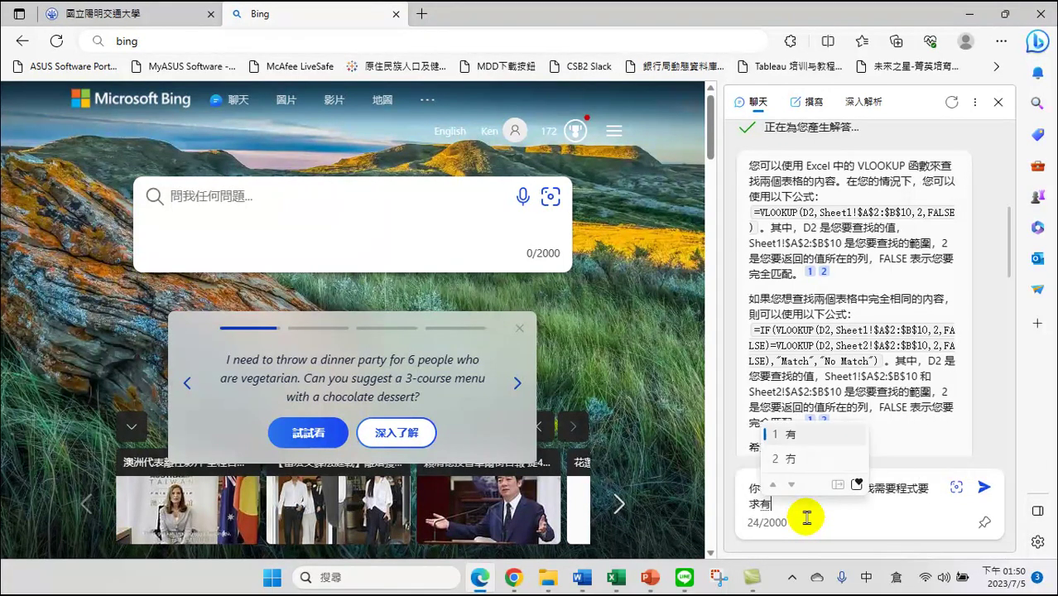
{"action": "key", "text": "shift"}
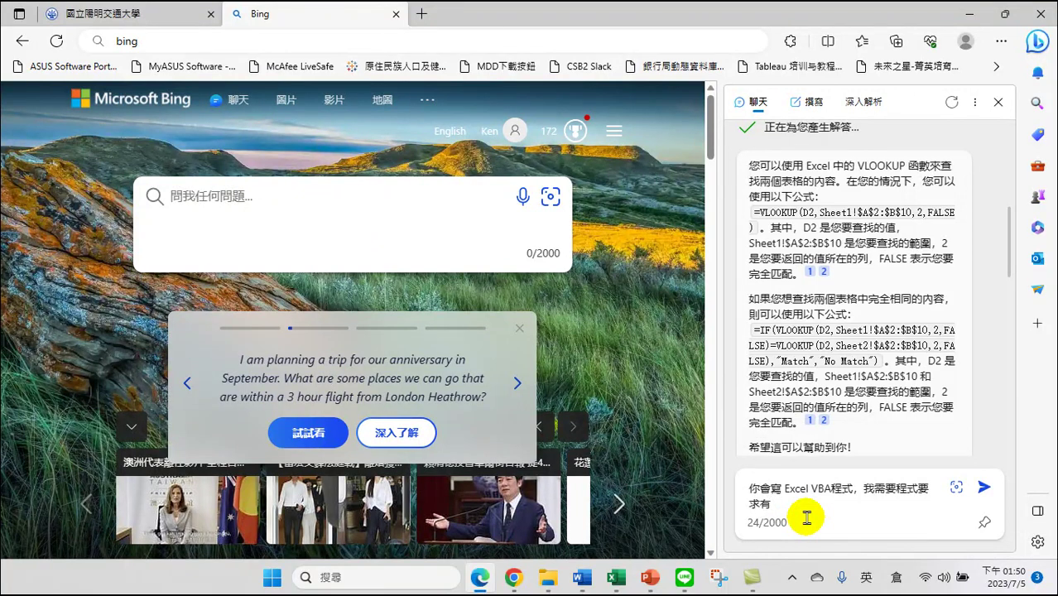
{"action": "key", "text": "shift"}
{"action": "type", "text": "在"}
{"action": "key", "text": "shift"}
{"action": "type", "text": "A"}
{"action": "type", "text": "1:"}
After confirming in Excel the data ends at J20, add the A1:J20 range and 'every odd row'.
{"action": "key", "text": "alt+Tab"}
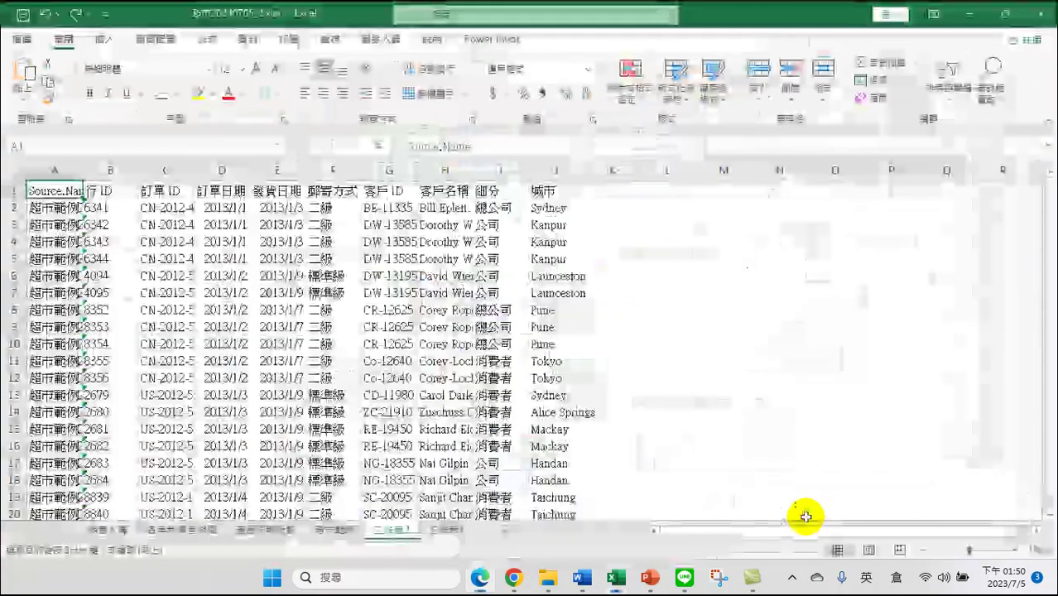
{"action": "scroll", "coordinate": [673, 422], "scroll_direction": "down", "scroll_amount": 3}
{"action": "left_click", "coordinate": [561, 361]}
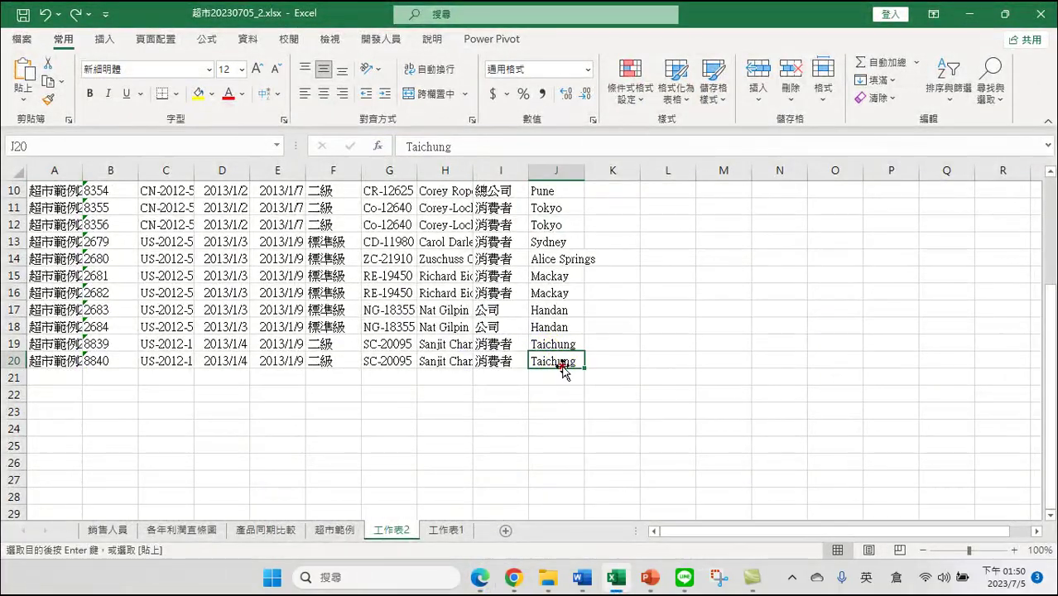
{"action": "key", "text": "alt+Tab"}
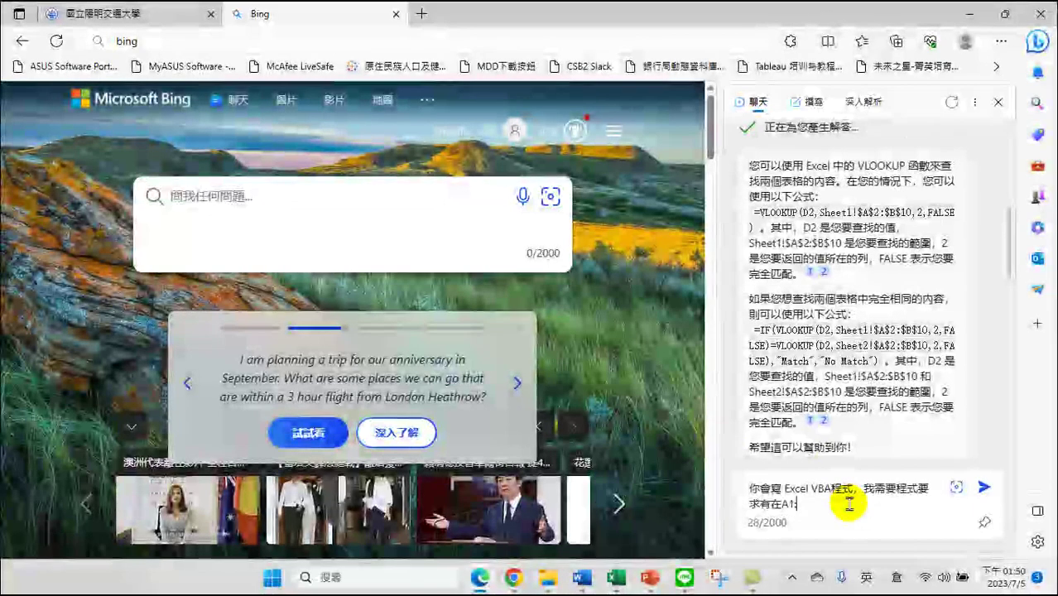
{"action": "type", "text": "J20"}
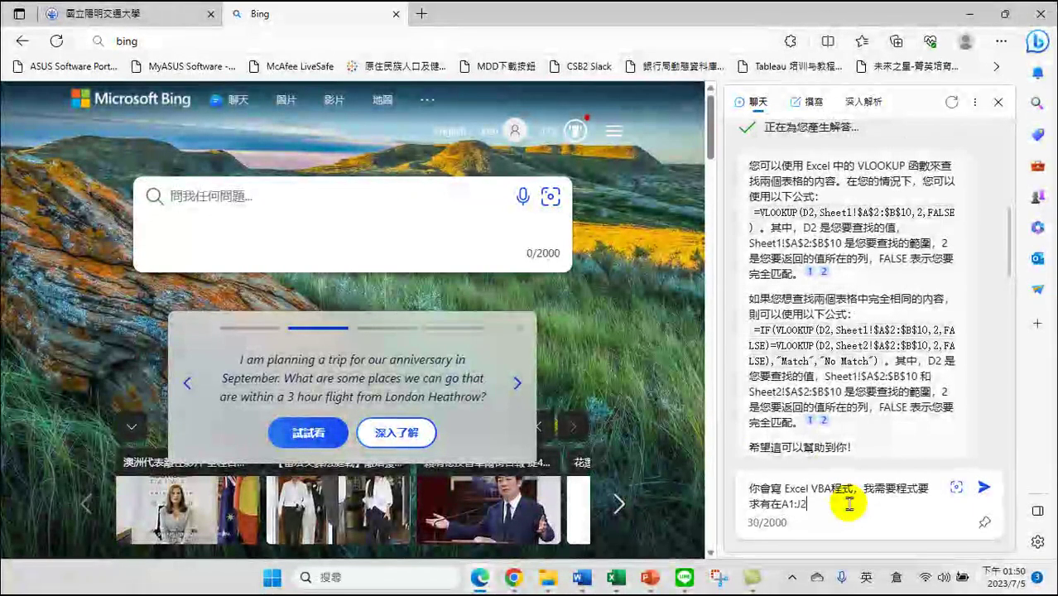
{"action": "key", "text": "shift"}
{"action": "type", "text": "範田木"}
{"action": "key", "text": "space"}
{"action": "type", "text": "圍，"}
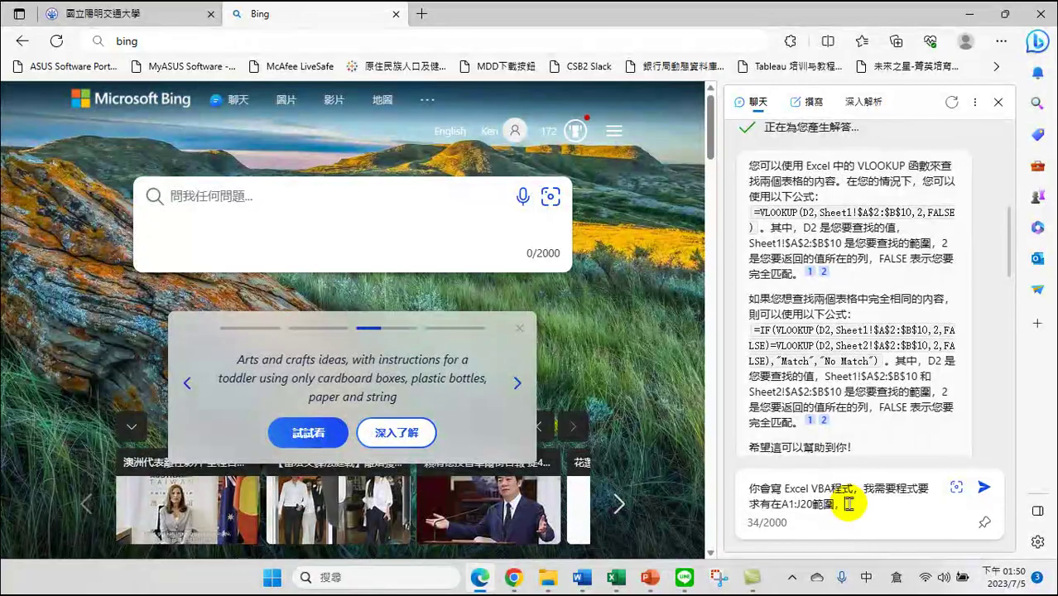
{"action": "type", "text": "每一"}
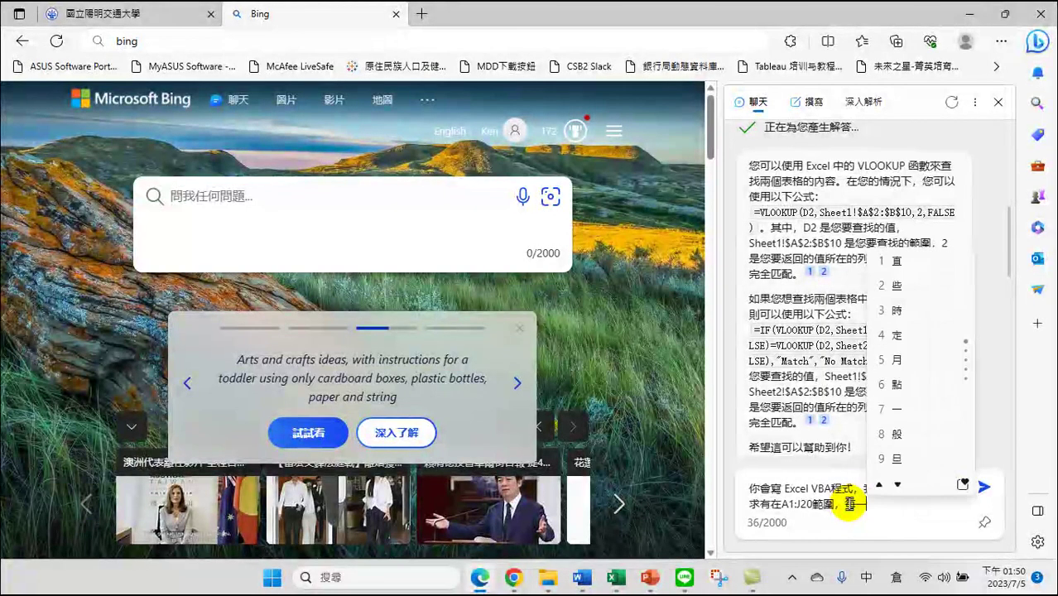
{"action": "type", "text": "一一個奇"}
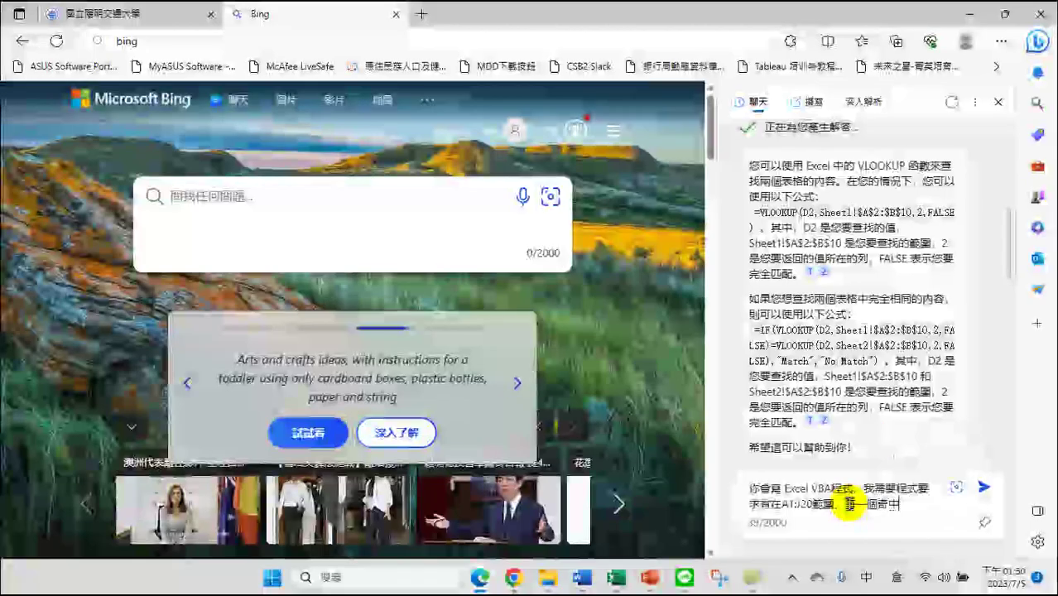
{"action": "type", "text": "數列"}
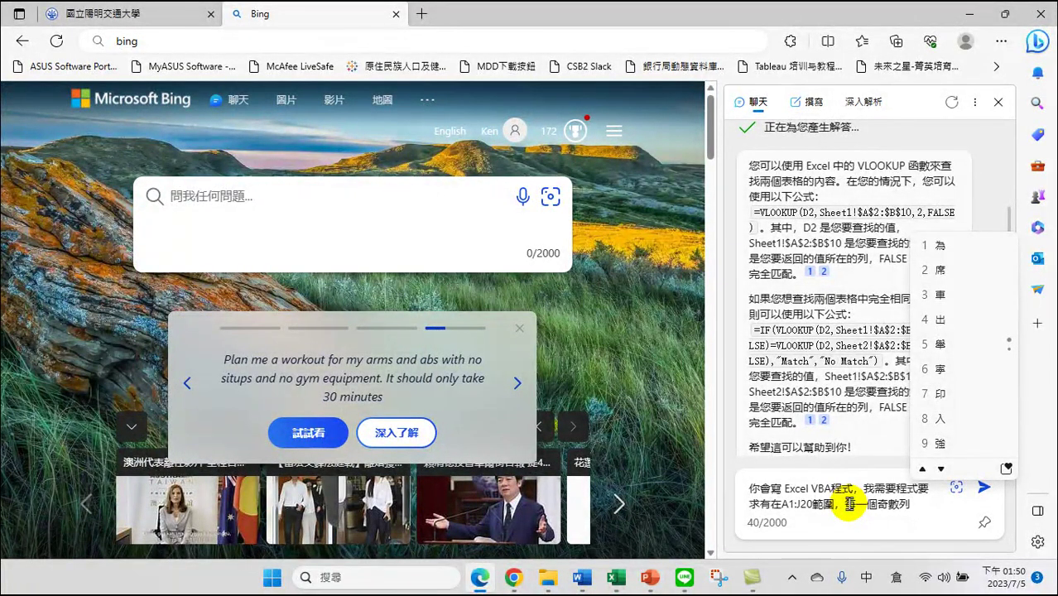
Finish with '上填黃色背景，請幫忙寫出這段VBA程式。' and send the request to Bing.
{"action": "type", "text": "上"}
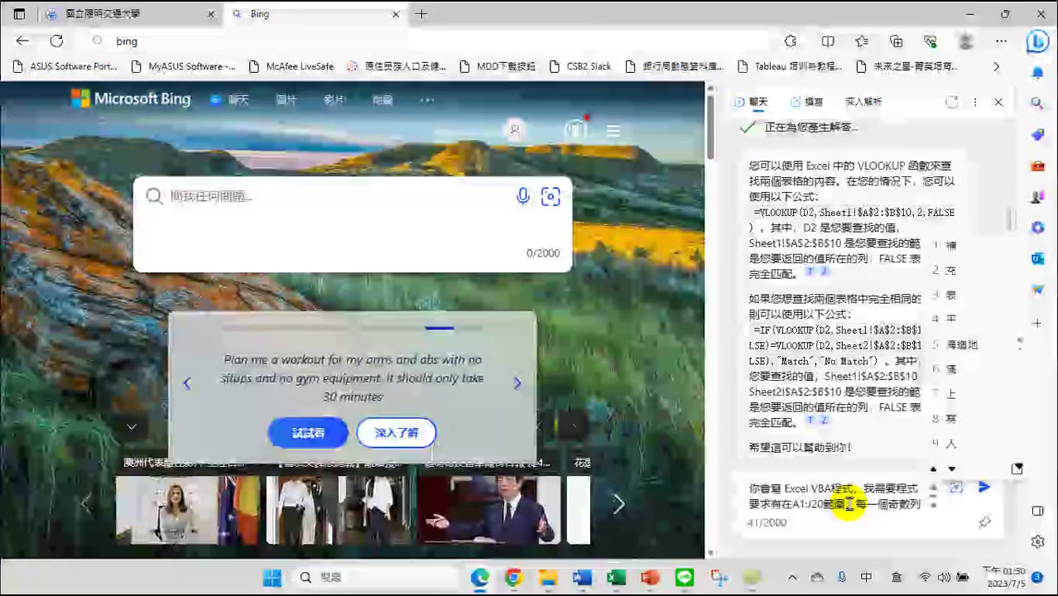
{"action": "type", "text": "填黃"}
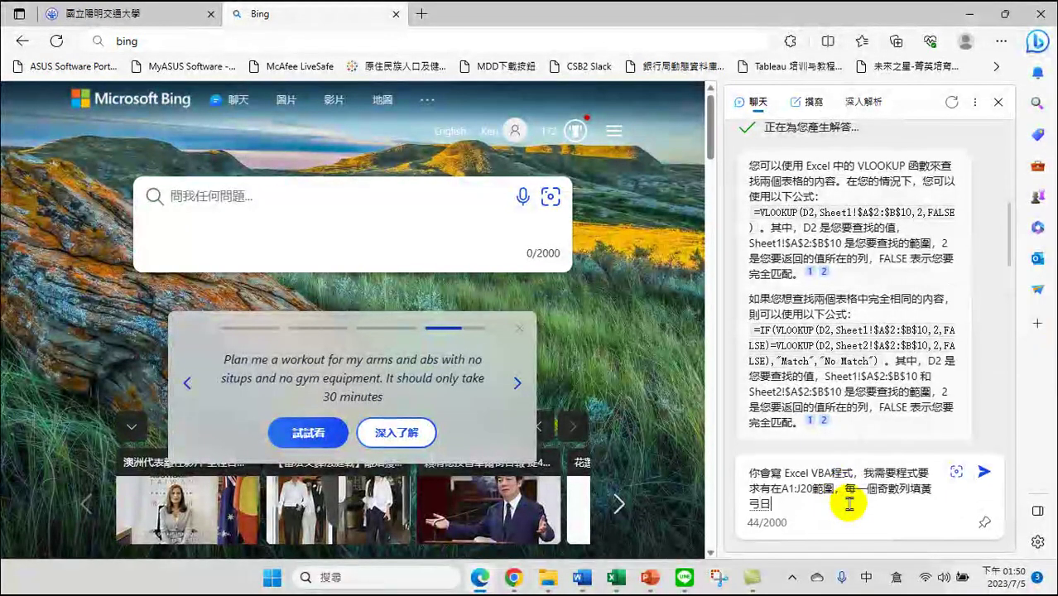
{"action": "type", "text": "色背"}
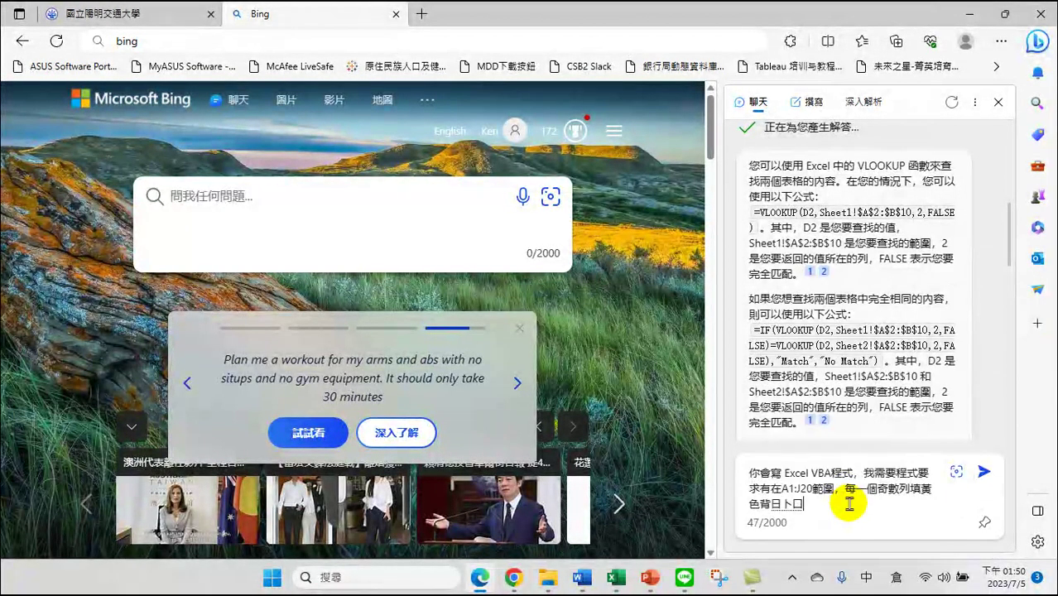
{"action": "type", "text": "景，"}
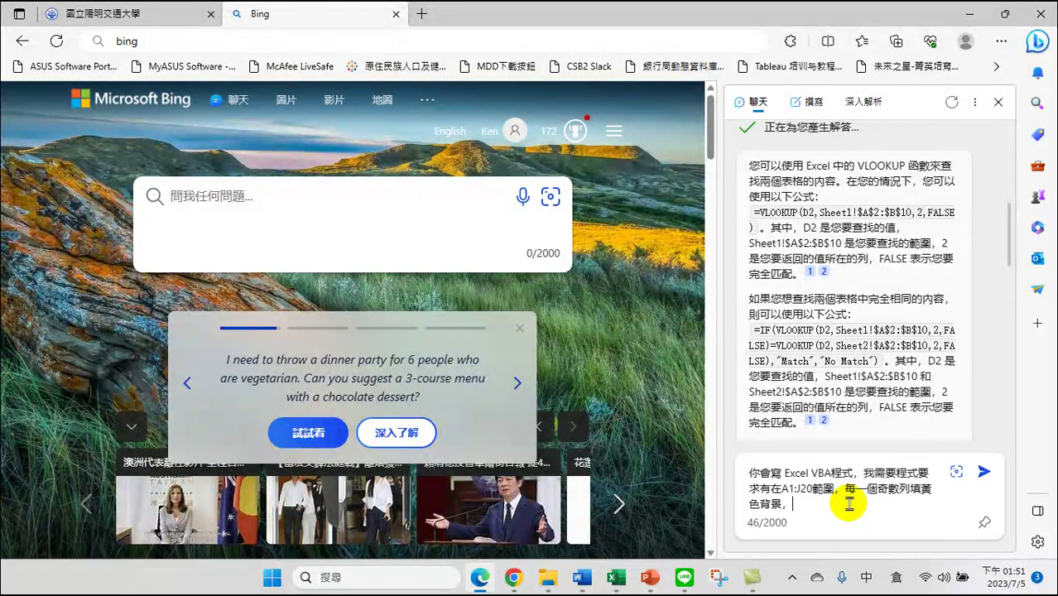
{"action": "type", "text": "請土"}
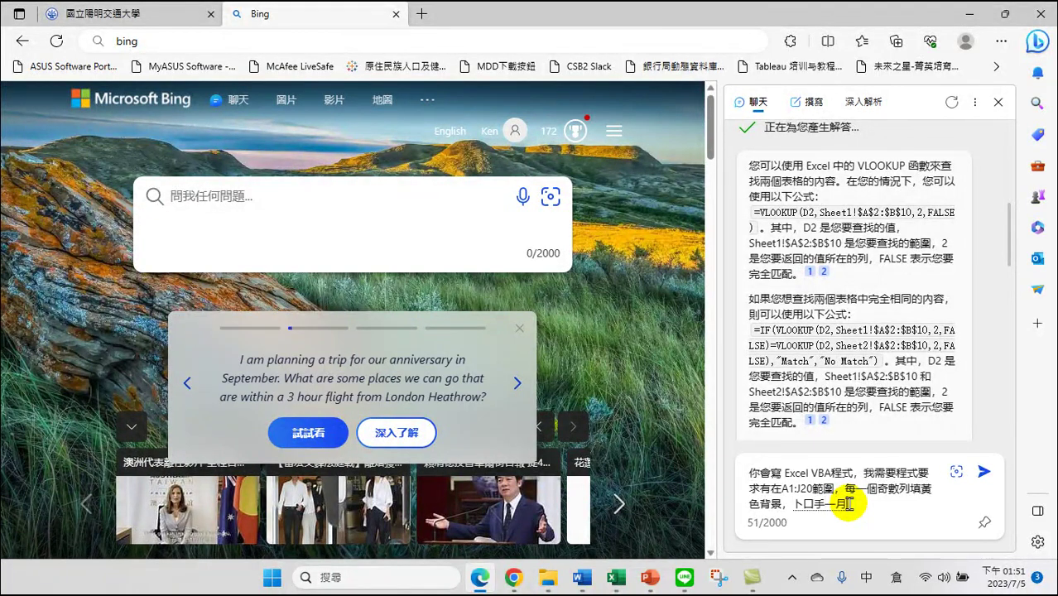
{"action": "type", "text": "幫忙"}
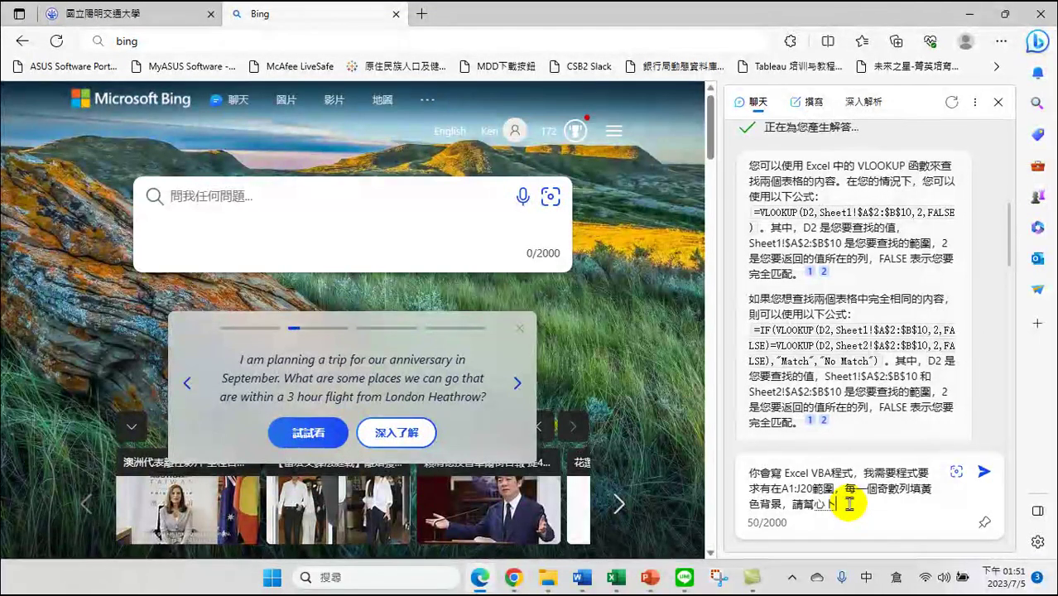
{"action": "type", "text": "十竹寫山"}
{"action": "type", "text": "出這竹十竹弓"}
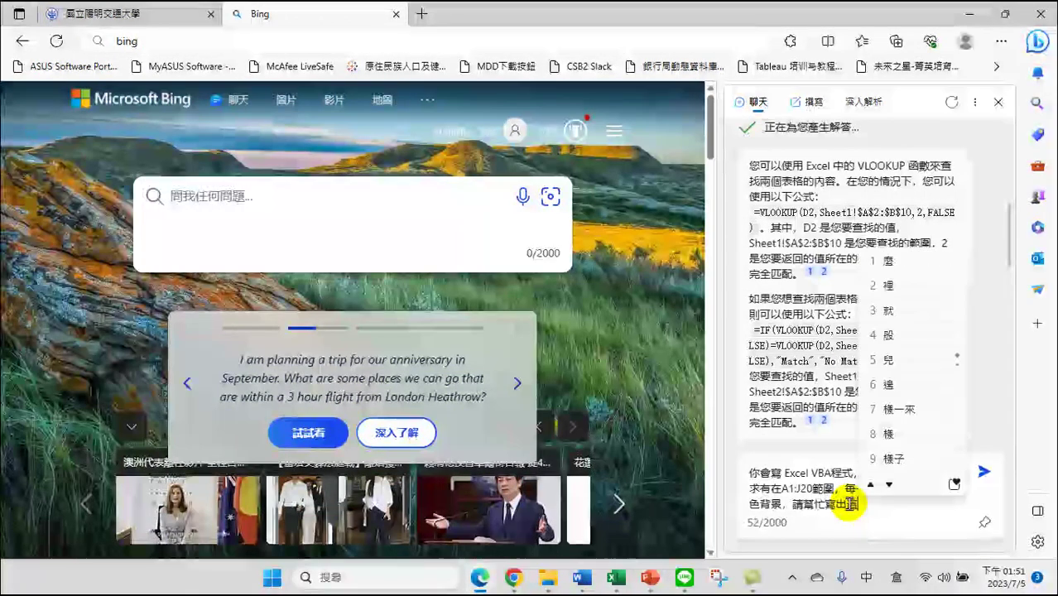
{"action": "key", "text": "space"}
{"action": "key", "text": "1"}
{"action": "key", "text": "shift"}
{"action": "type", "text": "VBA"}
{"action": "key", "text": "shift"}
{"action": "type", "text": "程戈"}
{"action": "key", "text": "space"}
{"action": "type", "text": "。"}
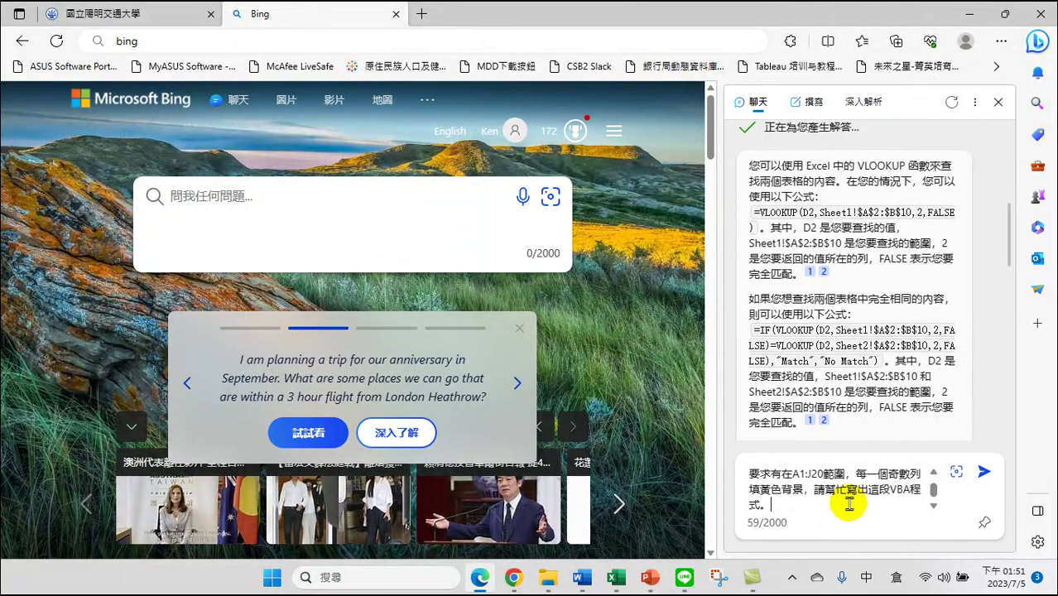
{"action": "scroll", "coordinate": [827, 483], "scroll_direction": "up", "scroll_amount": 1}
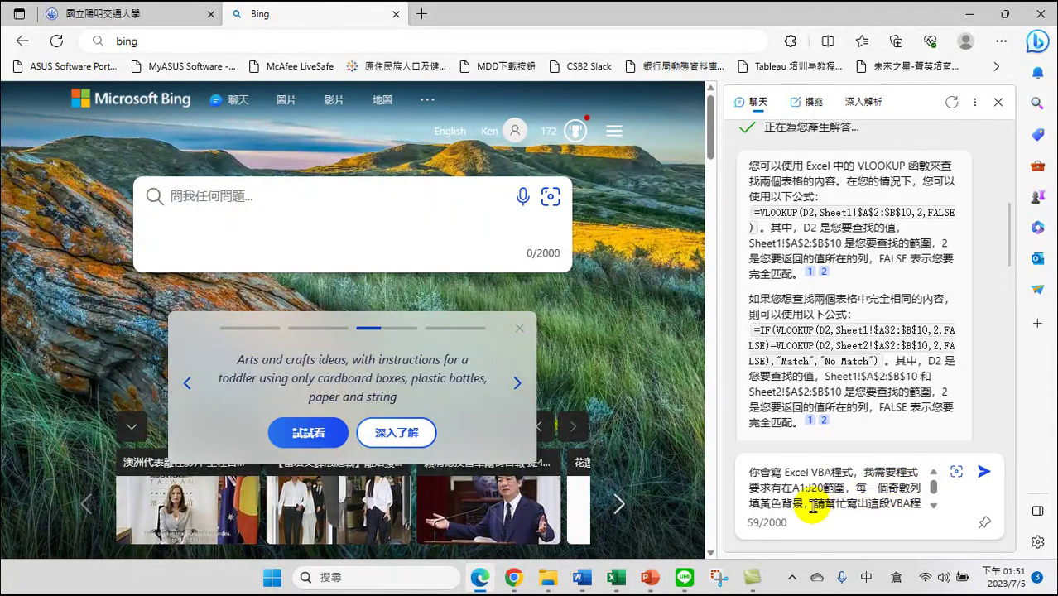
{"action": "scroll", "coordinate": [816, 503], "scroll_direction": "down", "scroll_amount": 1}
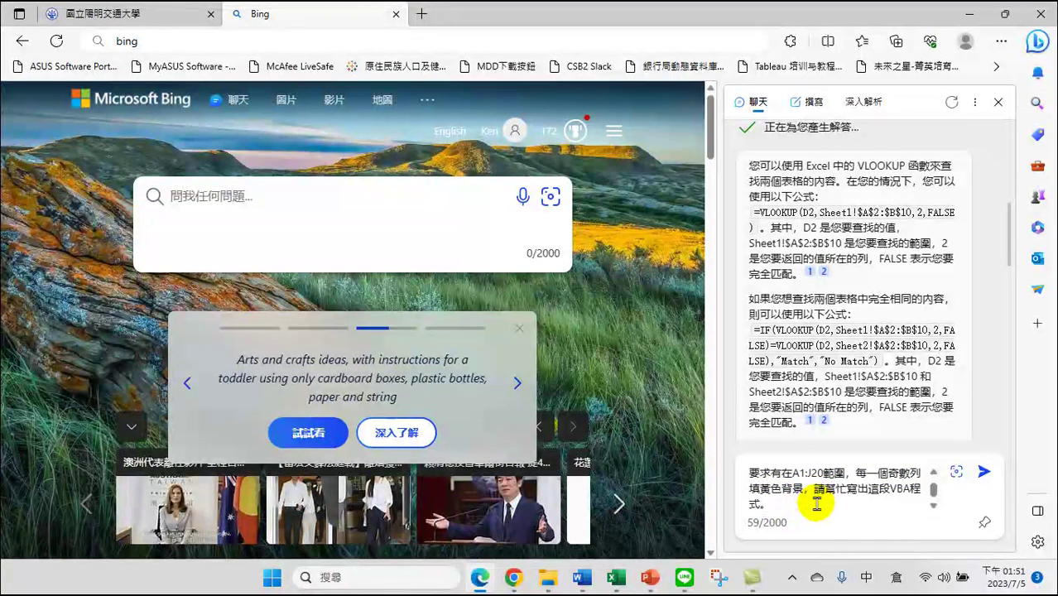
{"action": "left_click", "coordinate": [795, 503]}
Submit the request and scroll up to read Bing's full Sub ColorOddRows macro.
{"action": "key", "text": "Return"}
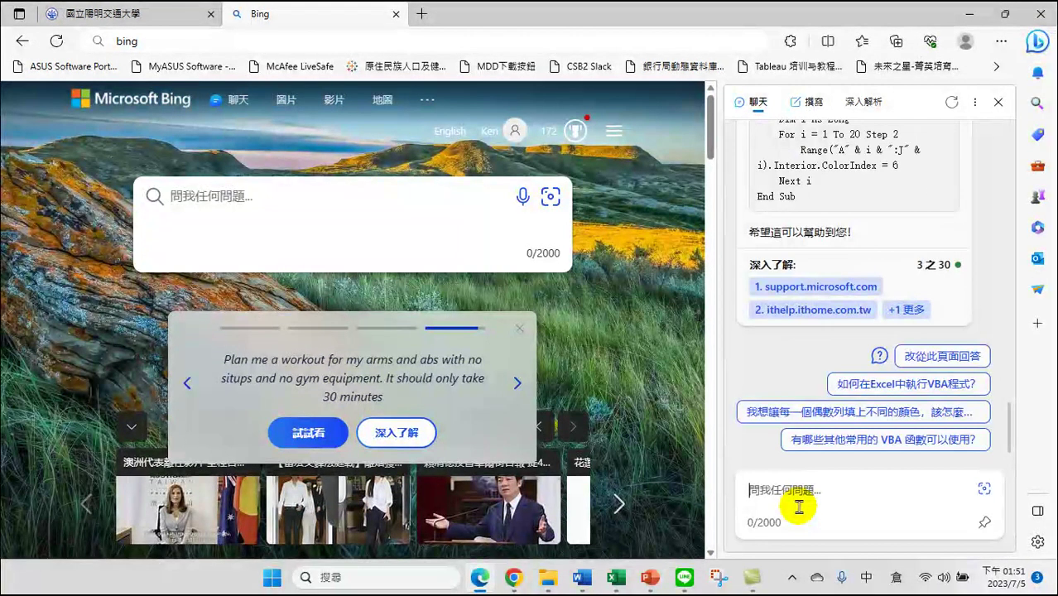
{"action": "scroll", "coordinate": [831, 211], "scroll_direction": "up", "scroll_amount": 4}
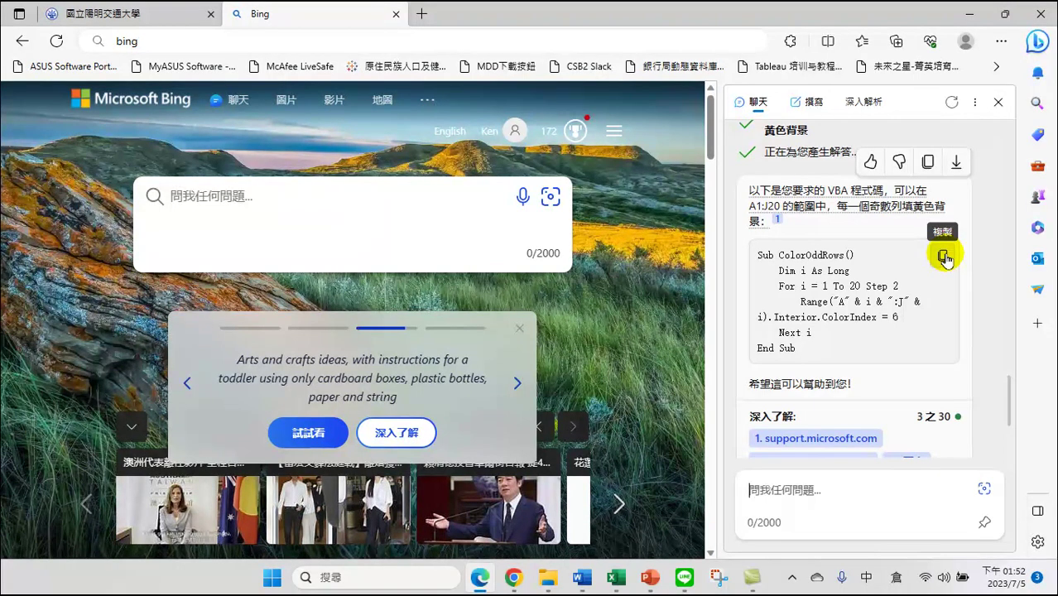
Copy the ColorOddRows VBA code from Bing Chat's code block to the clipboard.
{"action": "left_click", "coordinate": [944, 257]}
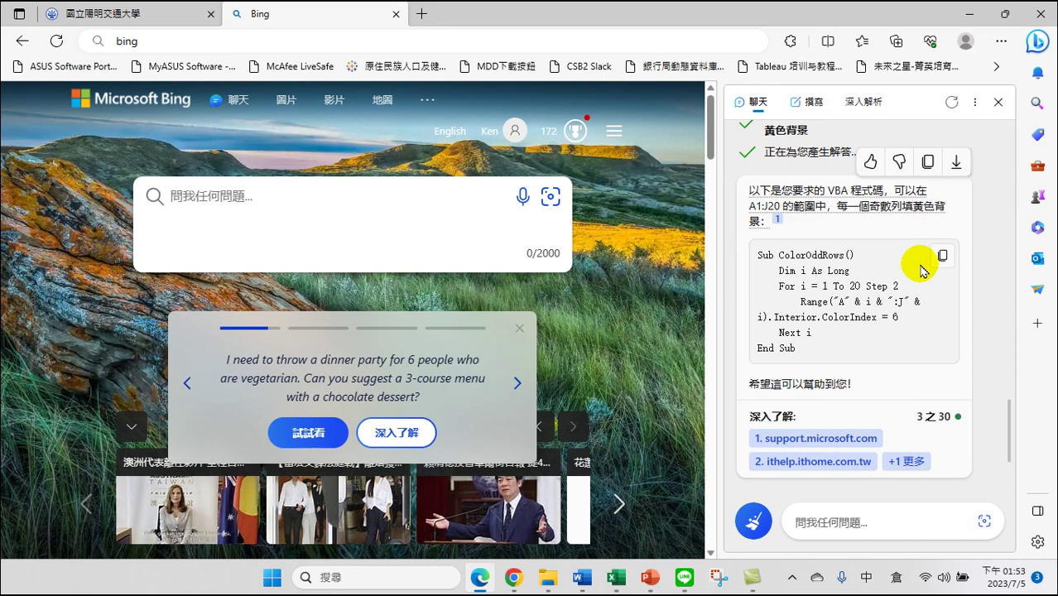
{"action": "left_click", "coordinate": [942, 255]}
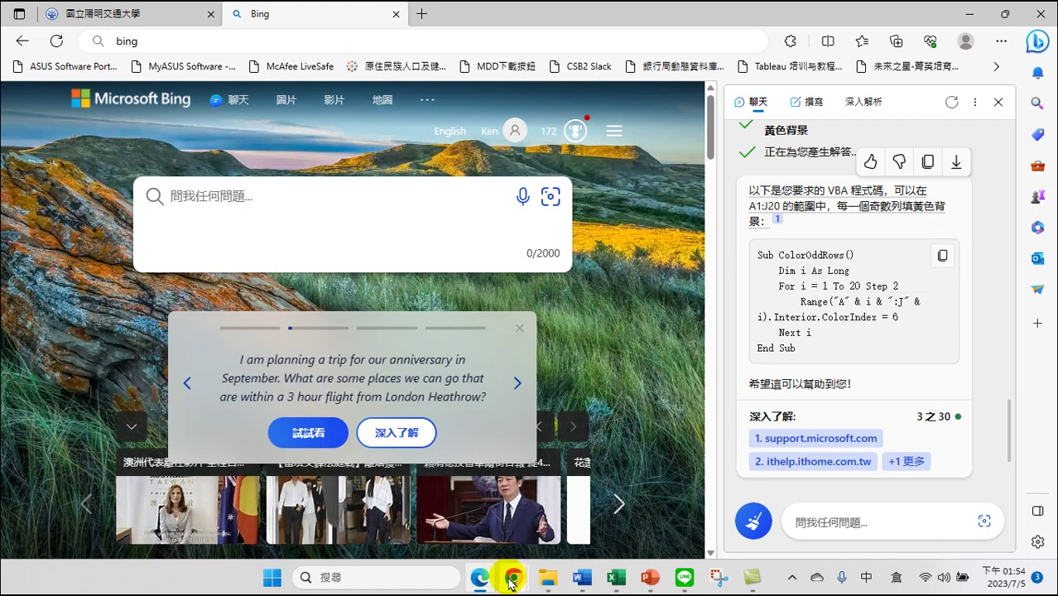
Bring 超市20230705_2.xlsx to the front, select cell A1, and show the 開發人員 (Developer) tab.
{"action": "left_click", "coordinate": [616, 580]}
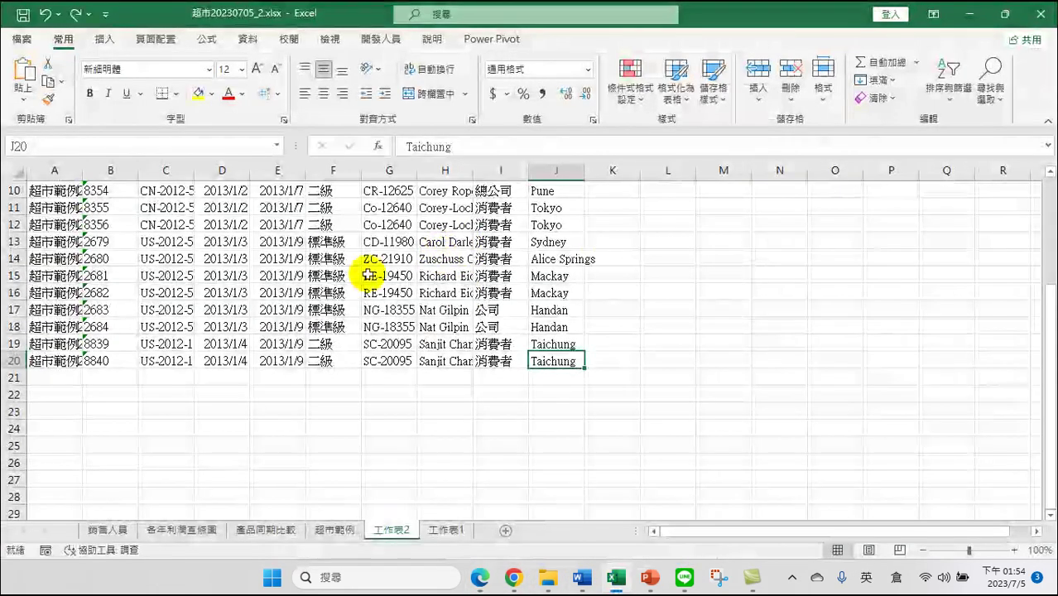
{"action": "left_click", "coordinate": [339, 262]}
{"action": "scroll", "coordinate": [319, 302], "scroll_direction": "up", "scroll_amount": 3}
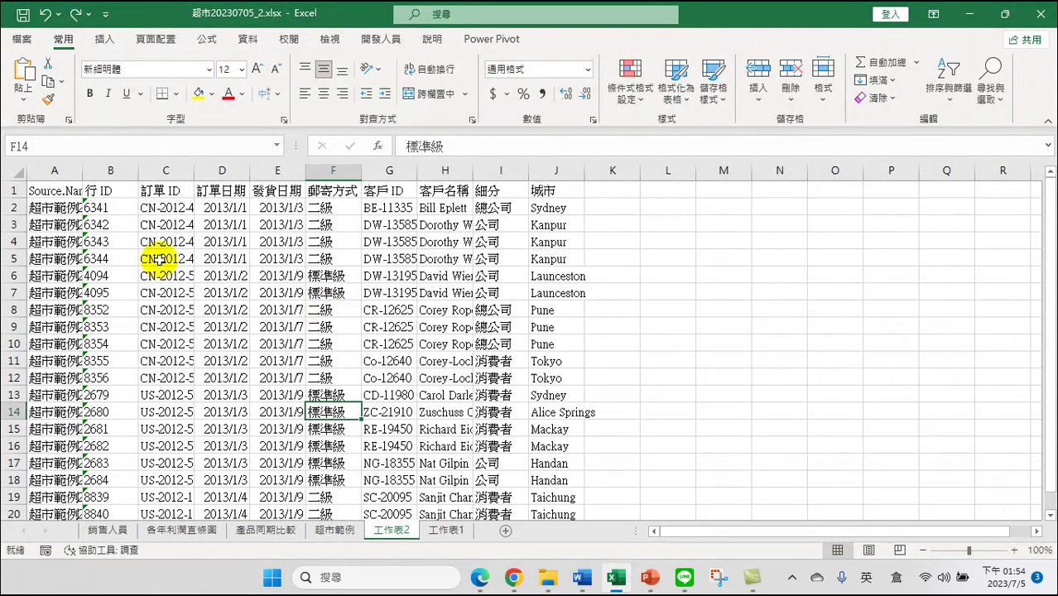
{"action": "left_click", "coordinate": [278, 259]}
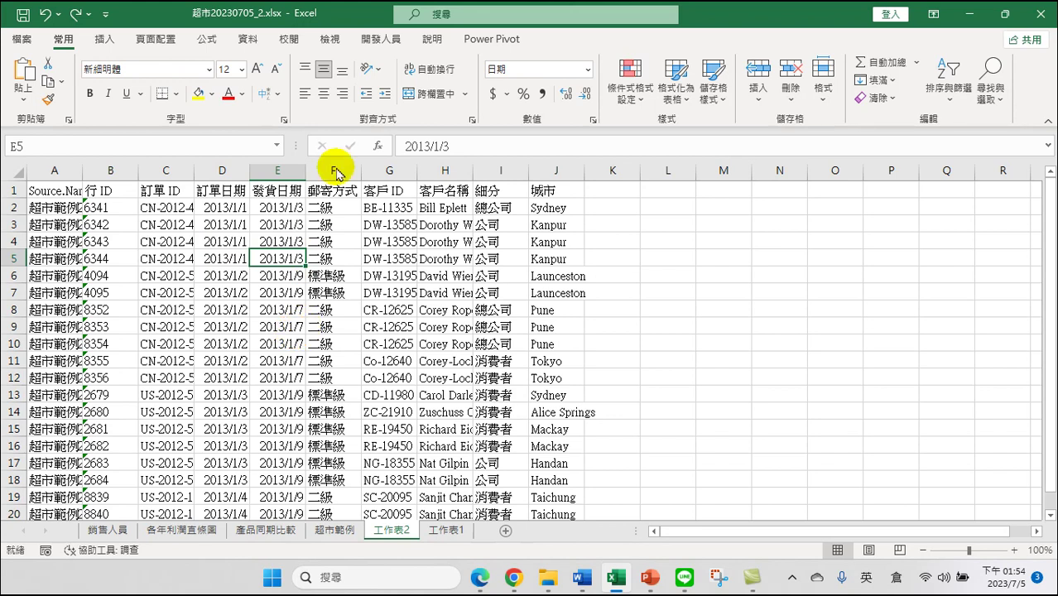
{"action": "left_click", "coordinate": [55, 196]}
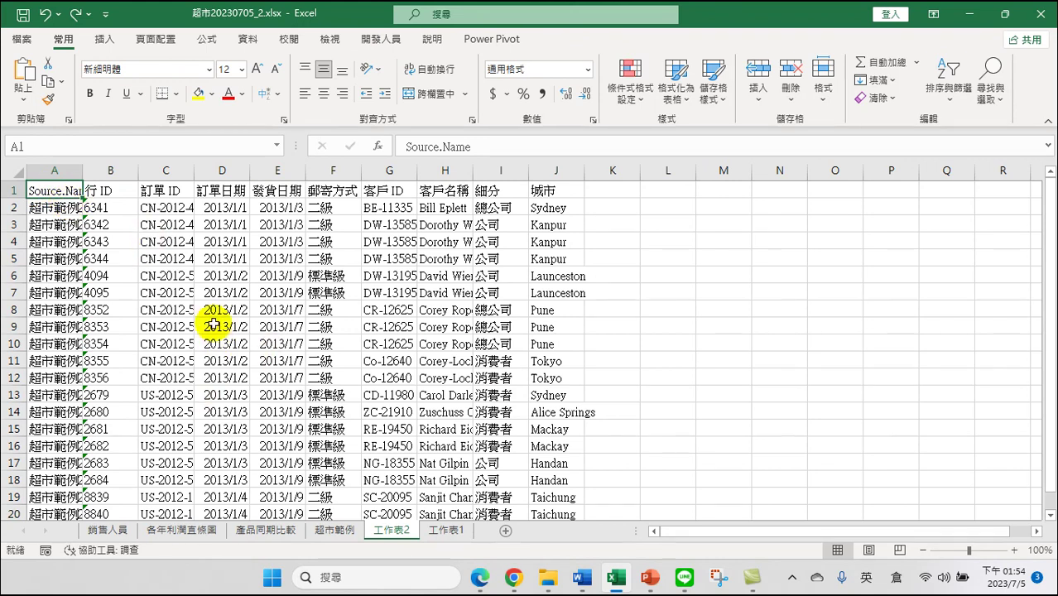
{"action": "left_click", "coordinate": [386, 42]}
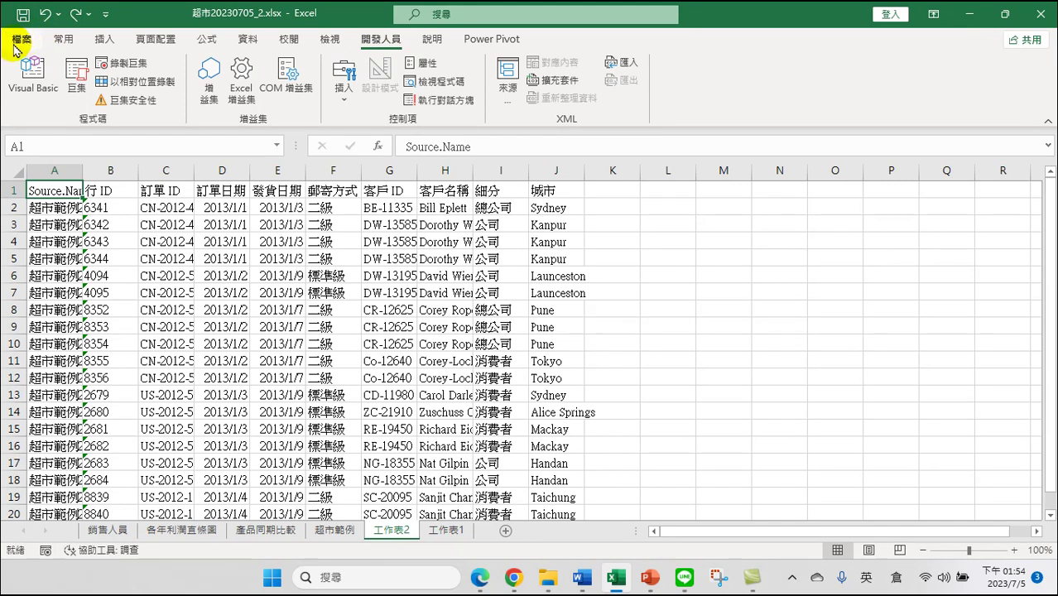
Keep 開發人員 (Developer) ticked under File > More > Options > Customize Ribbon.
{"action": "left_click", "coordinate": [25, 41]}
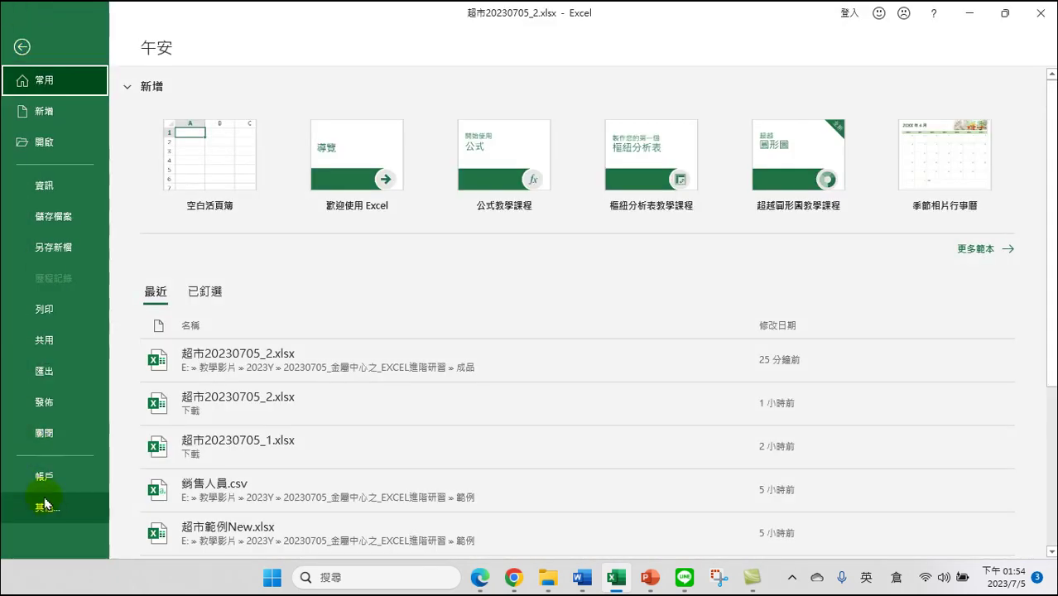
{"action": "left_click", "coordinate": [25, 47]}
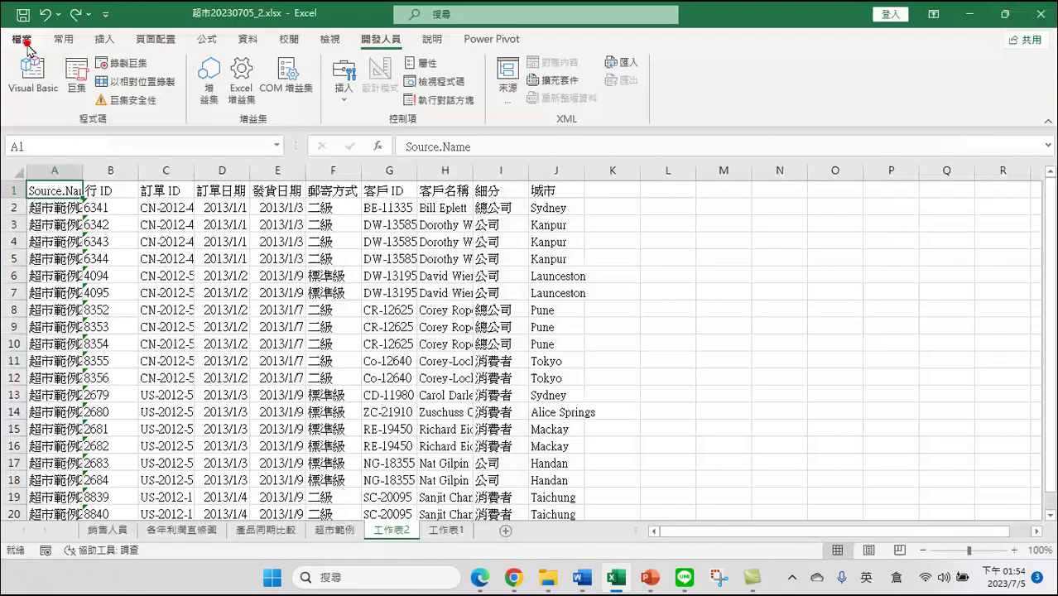
{"action": "left_click", "coordinate": [22, 37]}
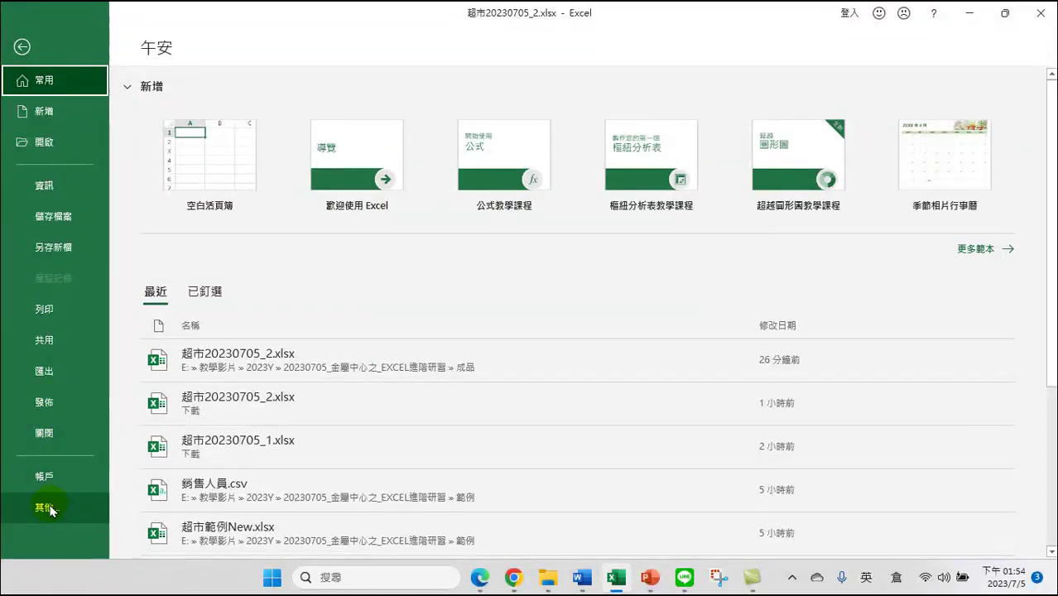
{"action": "left_click", "coordinate": [51, 510]}
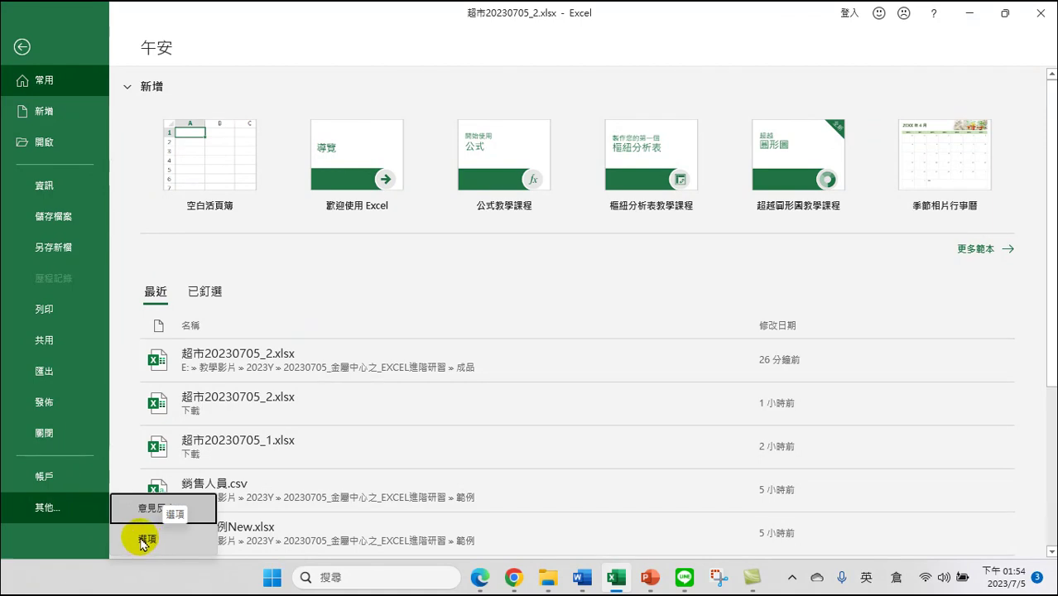
{"action": "left_click", "coordinate": [142, 541]}
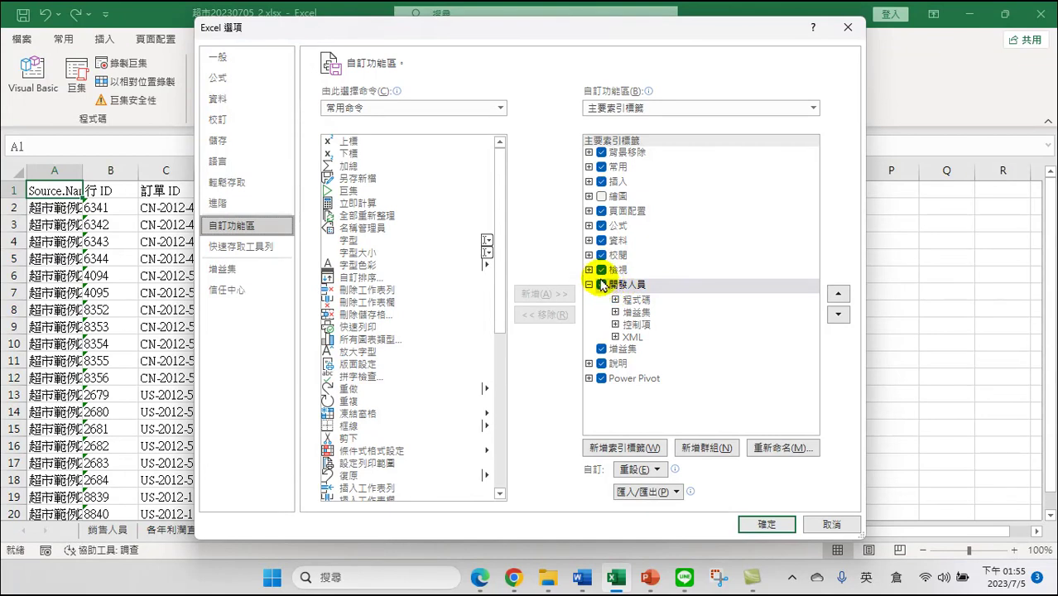
{"action": "left_click", "coordinate": [601, 284]}
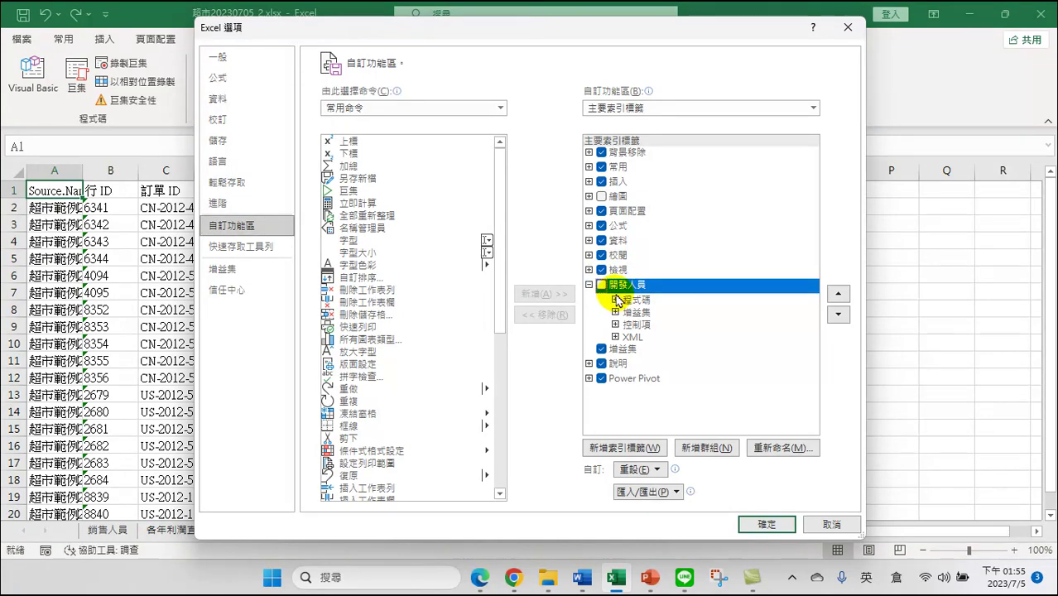
{"action": "left_click", "coordinate": [601, 284]}
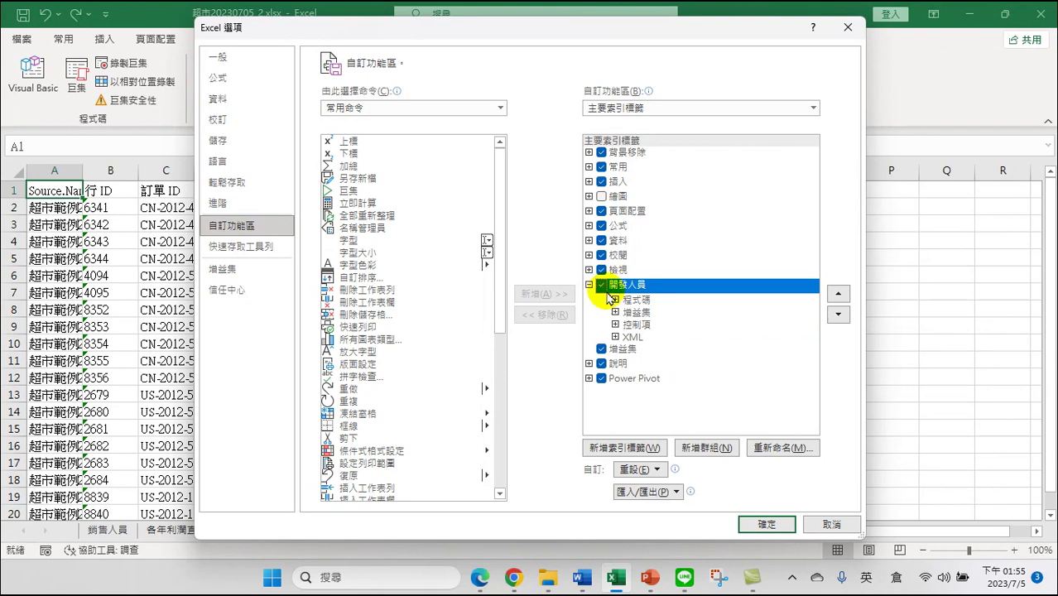
Confirm the Options dialog, then record and immediately stop an empty macro named 巨集1.
{"action": "left_click", "coordinate": [765, 525]}
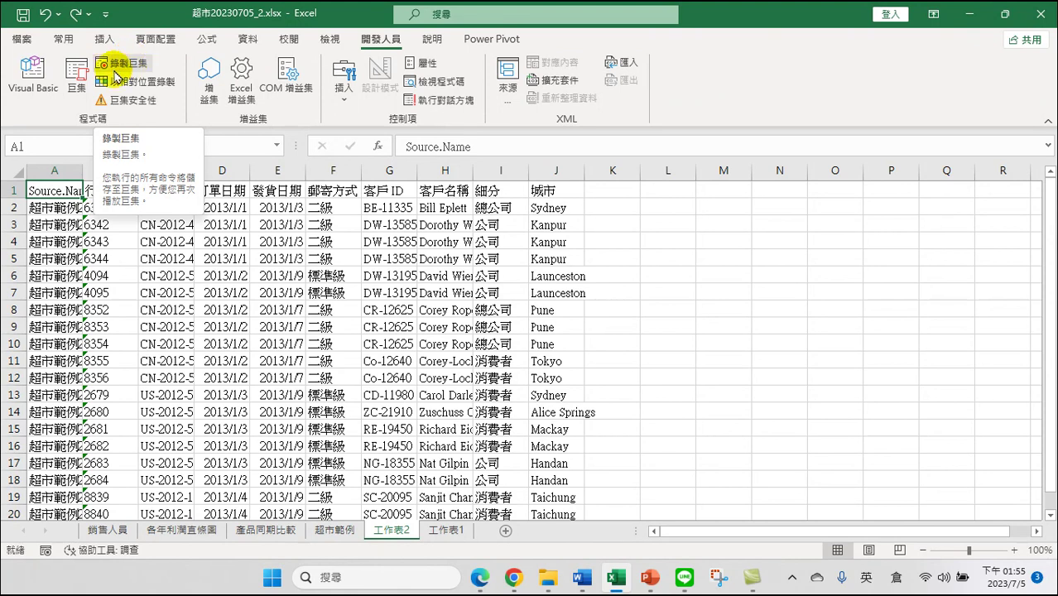
{"action": "left_click", "coordinate": [122, 66]}
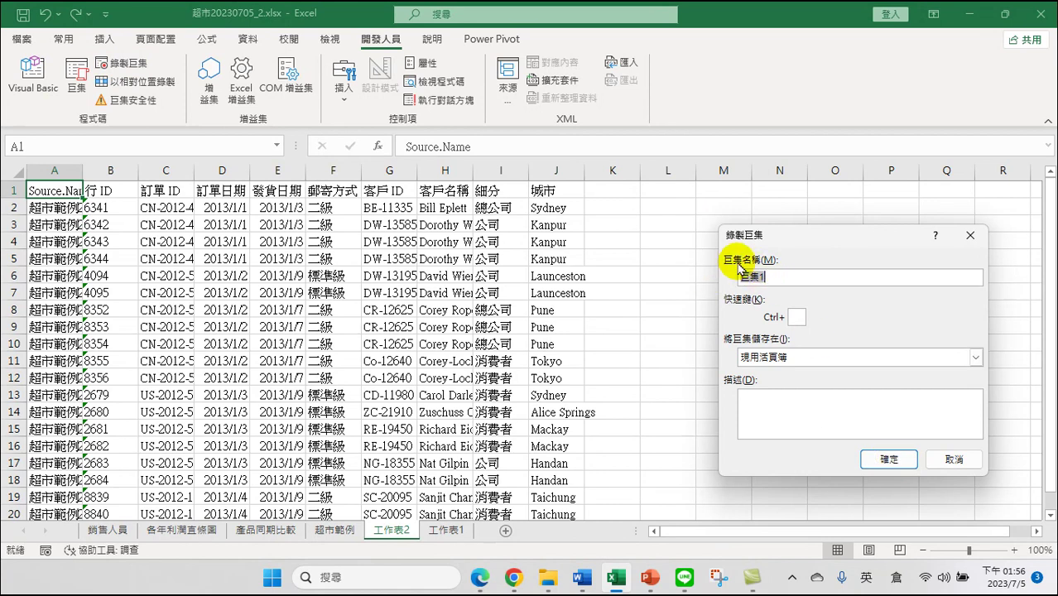
{"action": "left_click", "coordinate": [888, 459]}
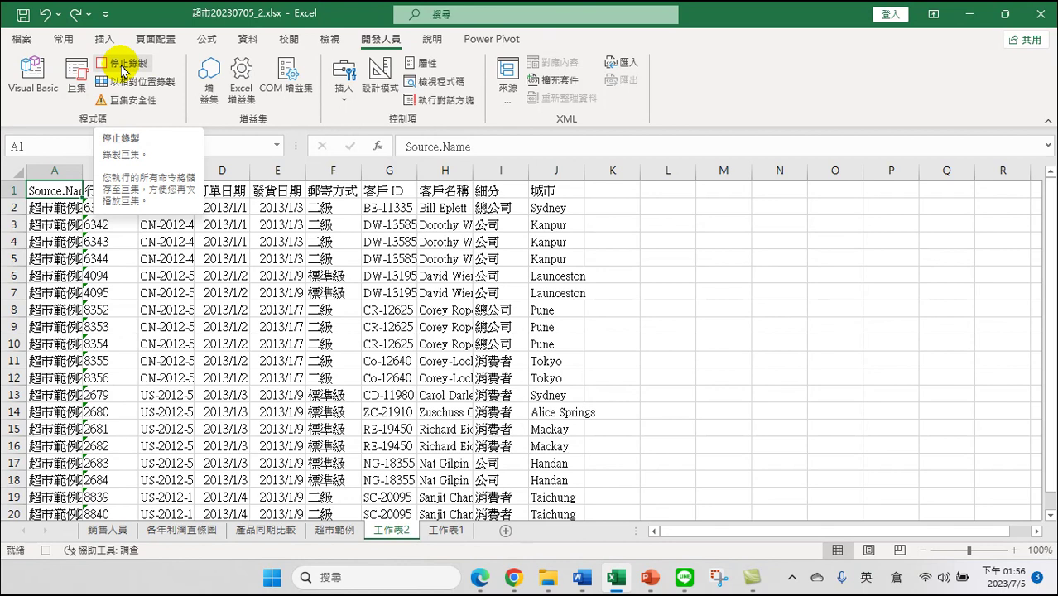
{"action": "left_click", "coordinate": [121, 68]}
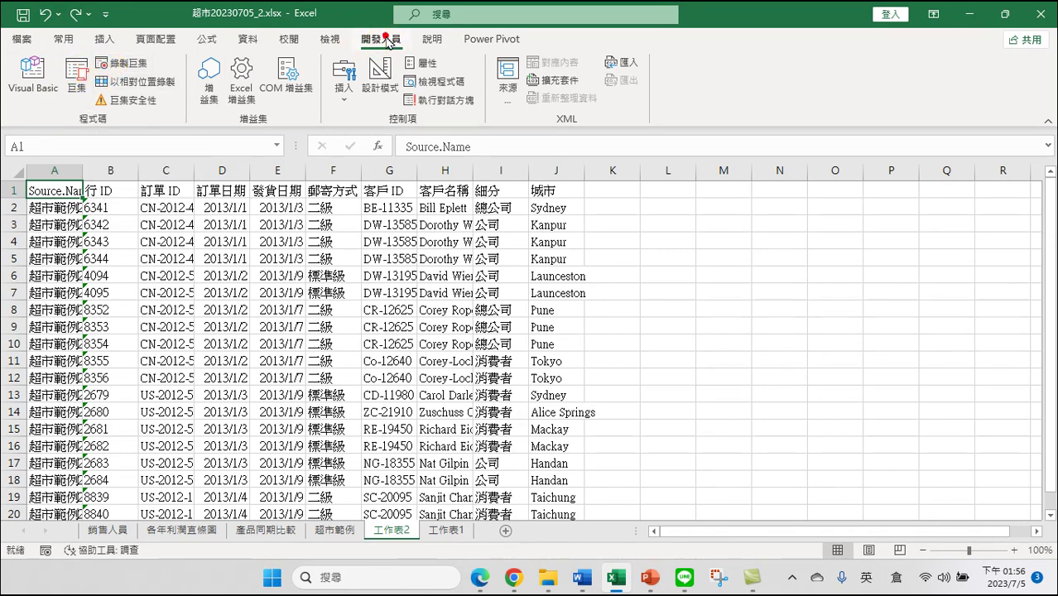
Open the Macros list and select 巨集1.
{"action": "left_click", "coordinate": [77, 81]}
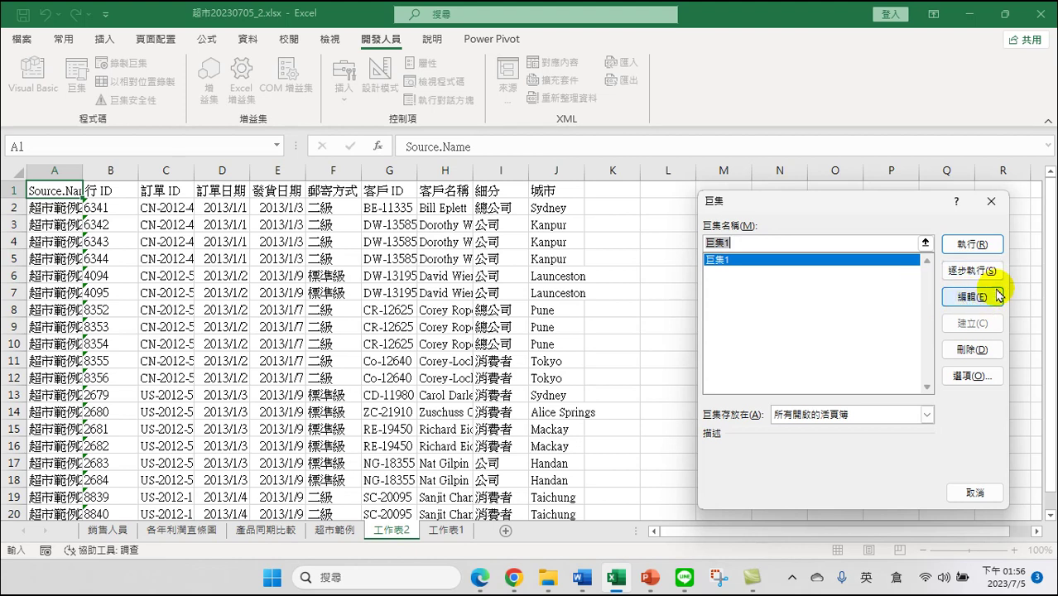
{"action": "left_click", "coordinate": [730, 259]}
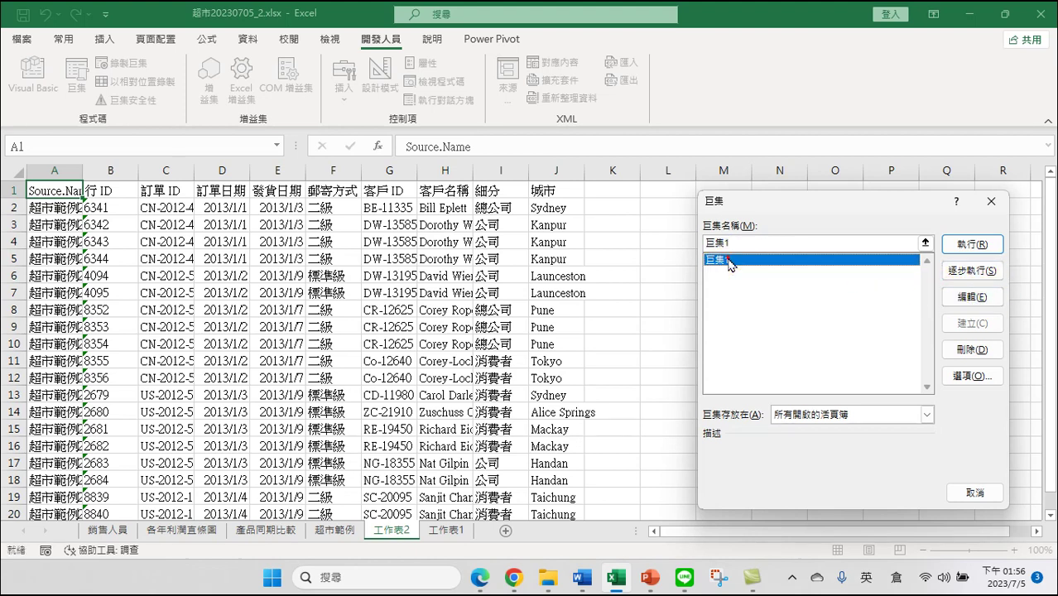
Open 巨集1 in the VBA editor, paste the ColorOddRows code over it, and close the editor.
{"action": "left_click", "coordinate": [975, 296]}
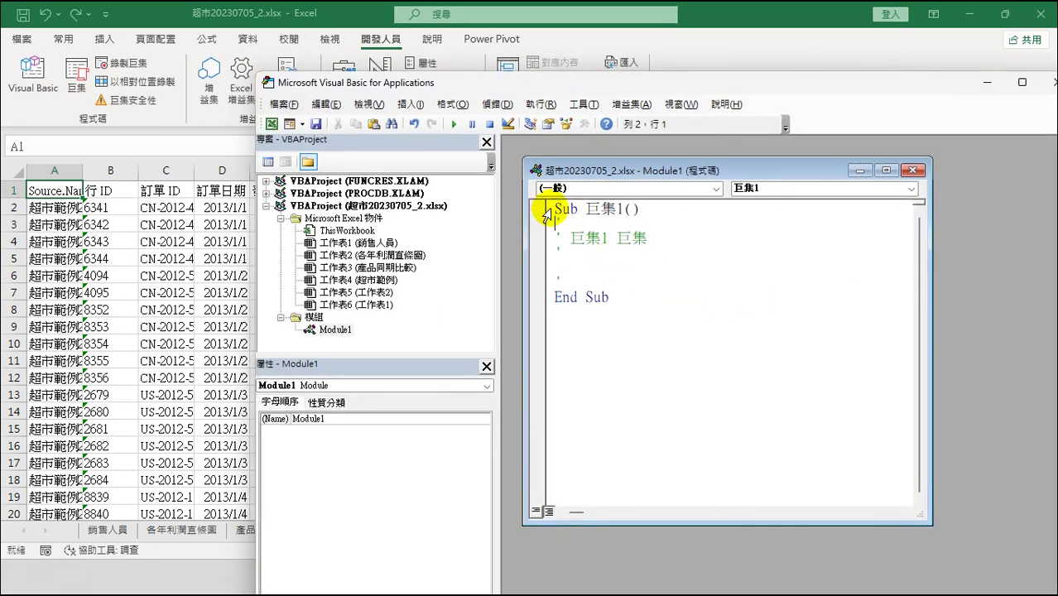
{"action": "left_click_drag", "start_coordinate": [555, 206], "coordinate": [642, 345]}
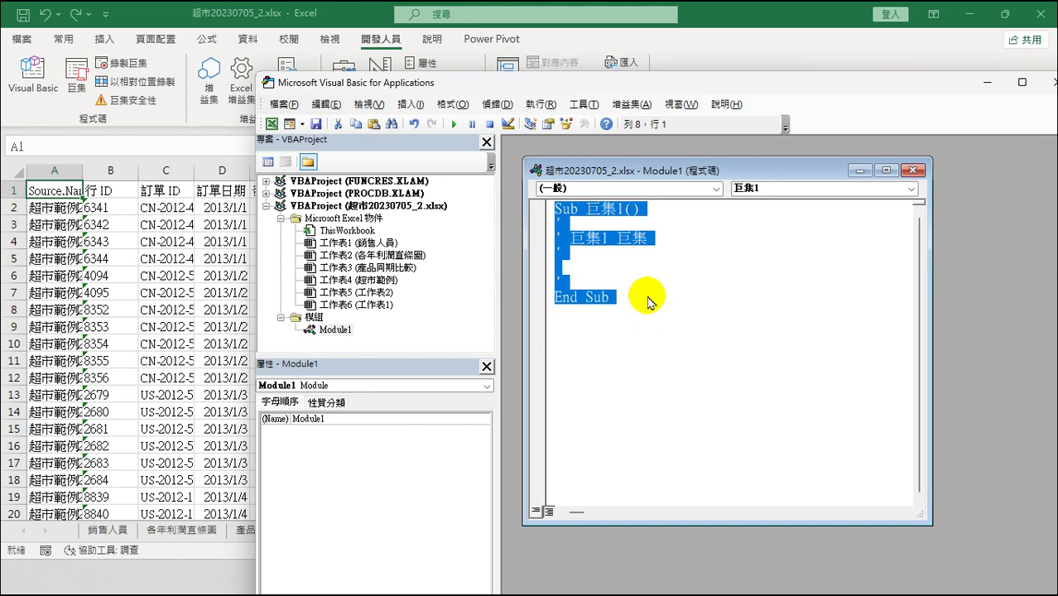
{"action": "key", "text": "ctrl+v"}
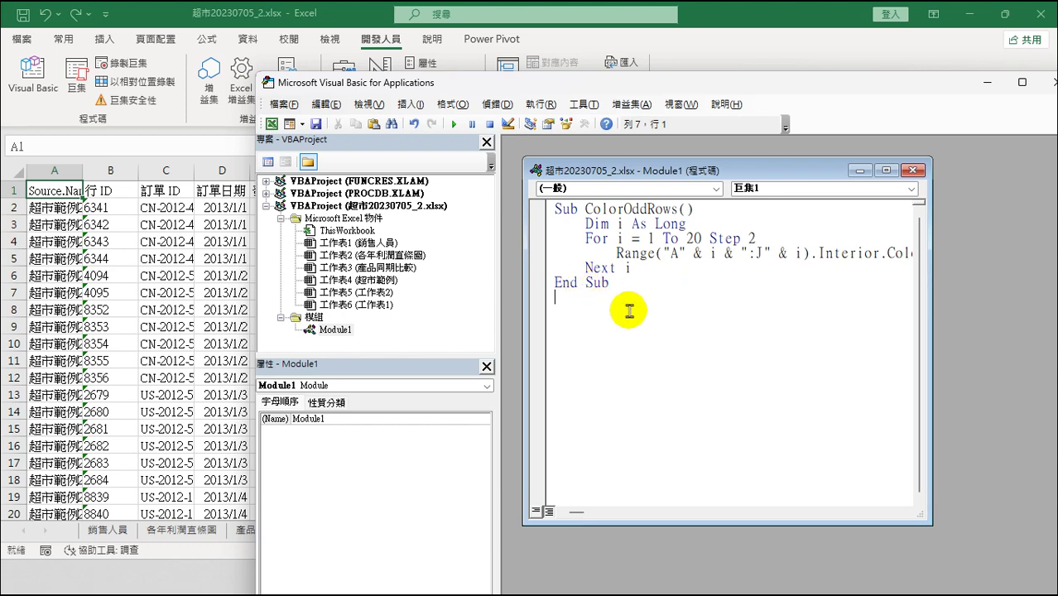
{"action": "left_click_drag", "start_coordinate": [753, 86], "coordinate": [586, 80]}
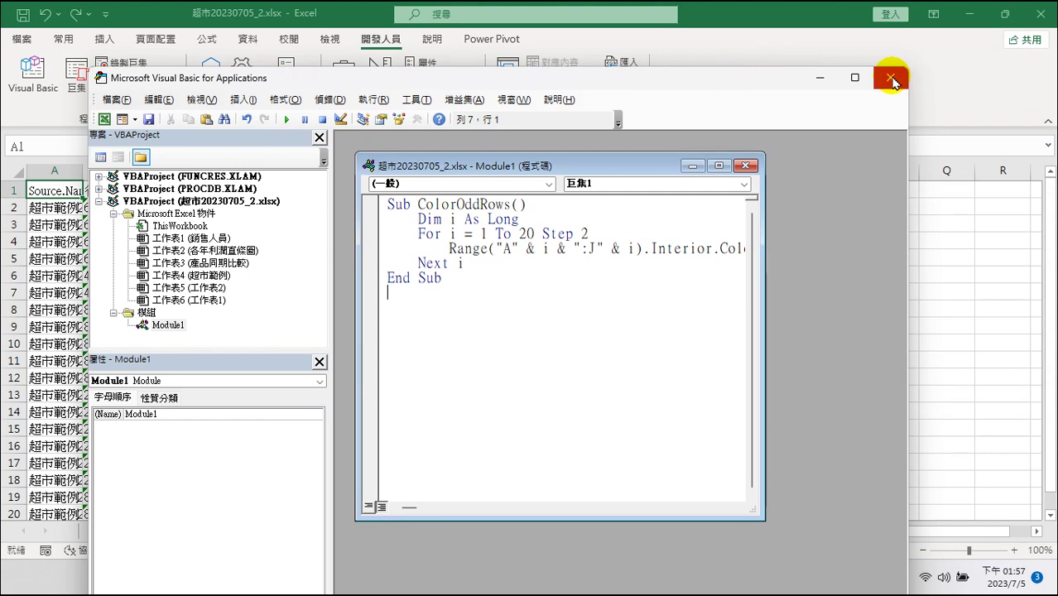
{"action": "left_click", "coordinate": [891, 78]}
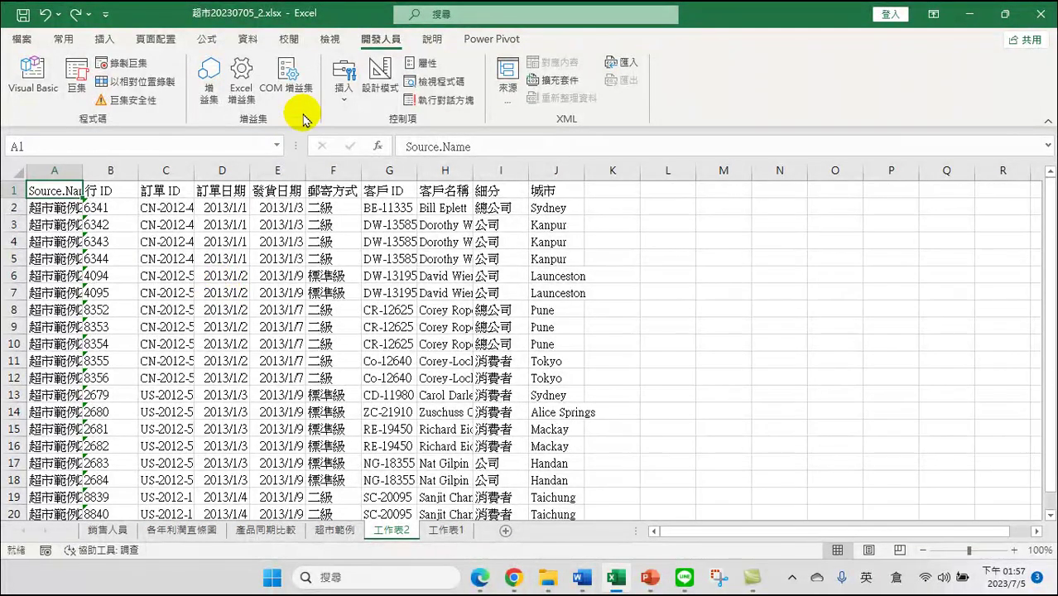
{"action": "left_click", "coordinate": [382, 39]}
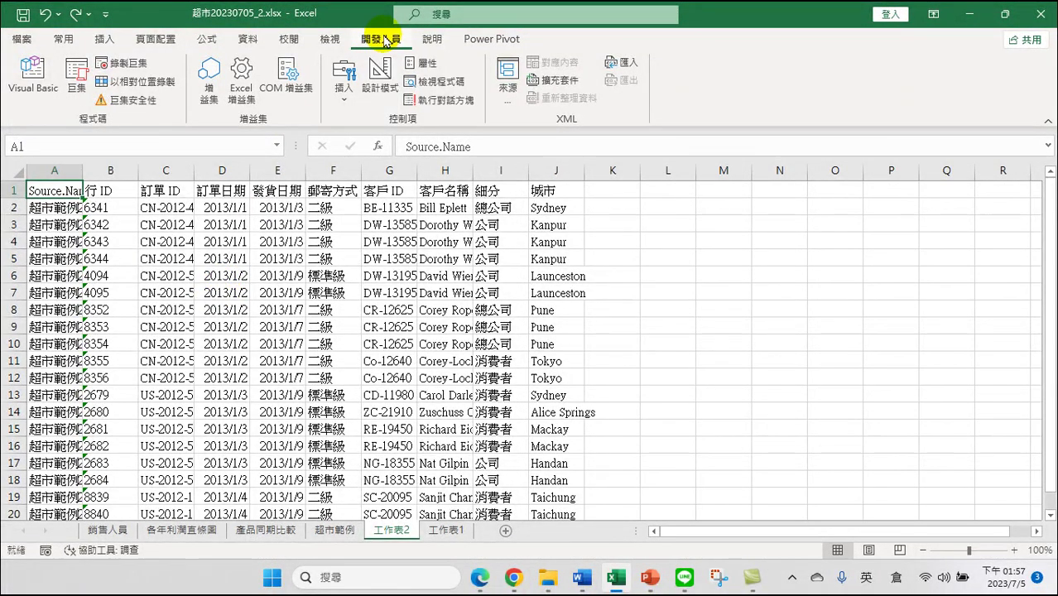
Run the ColorOddRows macro so rows 1–19 of A1:J20 turn yellow.
{"action": "left_click", "coordinate": [77, 75]}
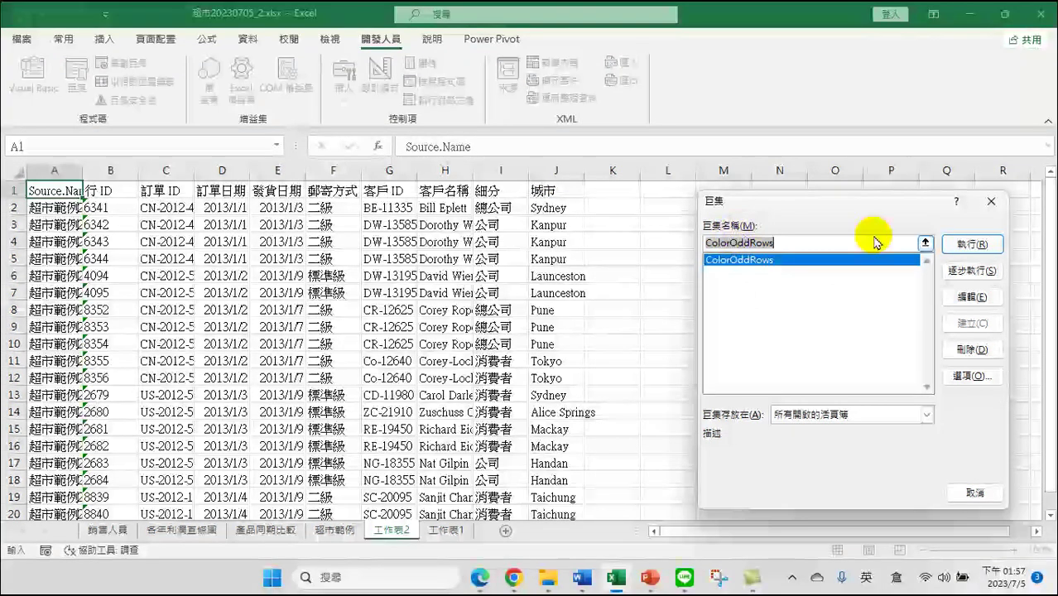
{"action": "left_click", "coordinate": [968, 243]}
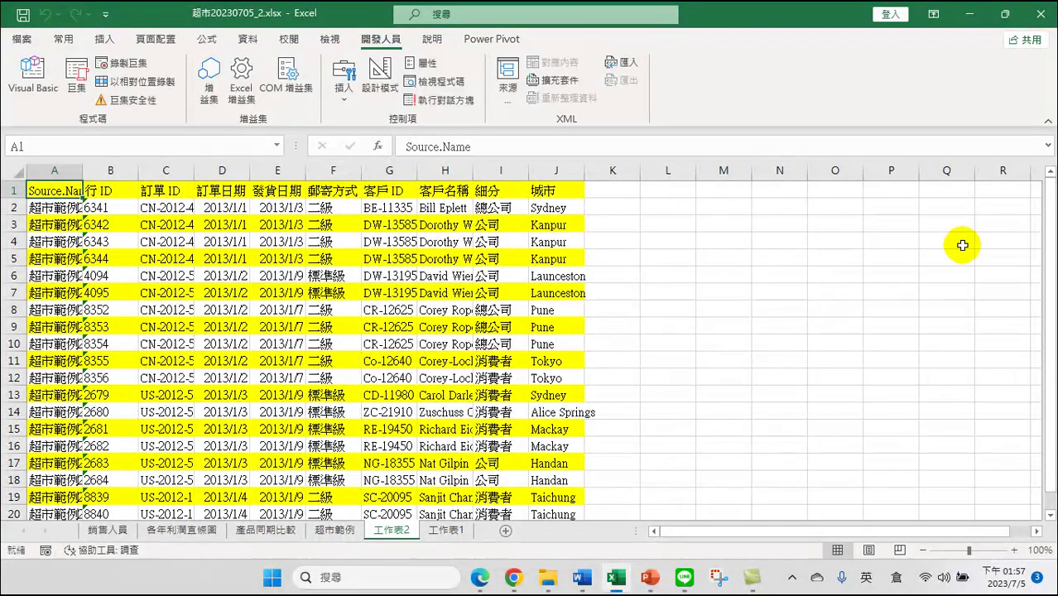
Glance over the yellow-striped sheet, then bring Bing Chat in Edge to the front.
{"action": "scroll", "coordinate": [704, 333], "scroll_direction": "down", "scroll_amount": 1}
{"action": "scroll", "coordinate": [703, 334], "scroll_direction": "up", "scroll_amount": 1}
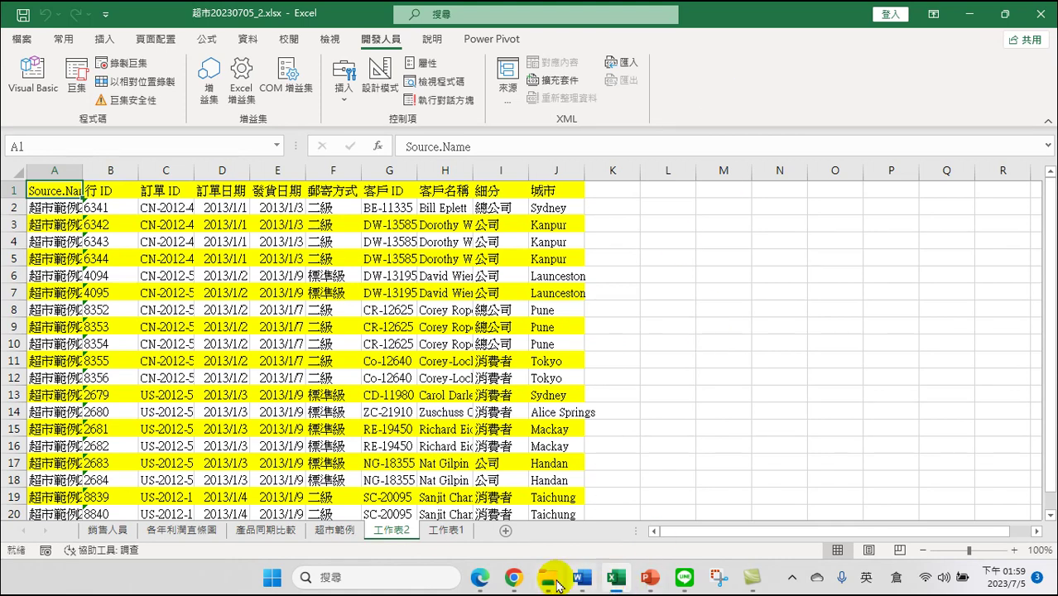
{"action": "left_click", "coordinate": [481, 585]}
Focus Bing Chat's message box to request a macro coloring A1:J20's odd rows yellow.
{"action": "left_click", "coordinate": [858, 501]}
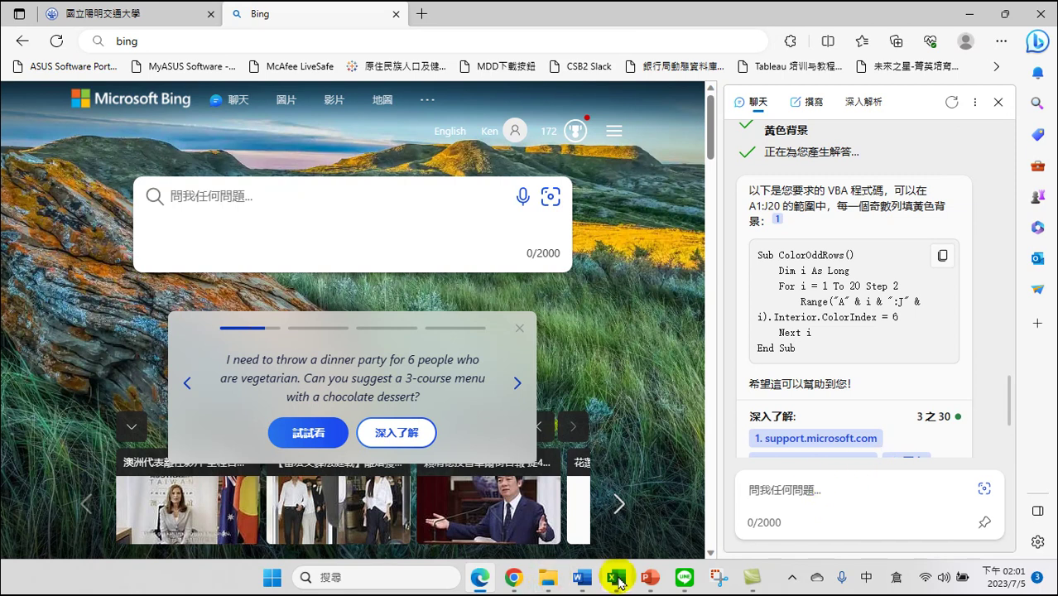
Return to Excel, inspect the yellow odd rows at cell E10, then head back to the browser.
{"action": "mouse_move", "coordinate": [616, 577]}
{"action": "left_click", "coordinate": [614, 488]}
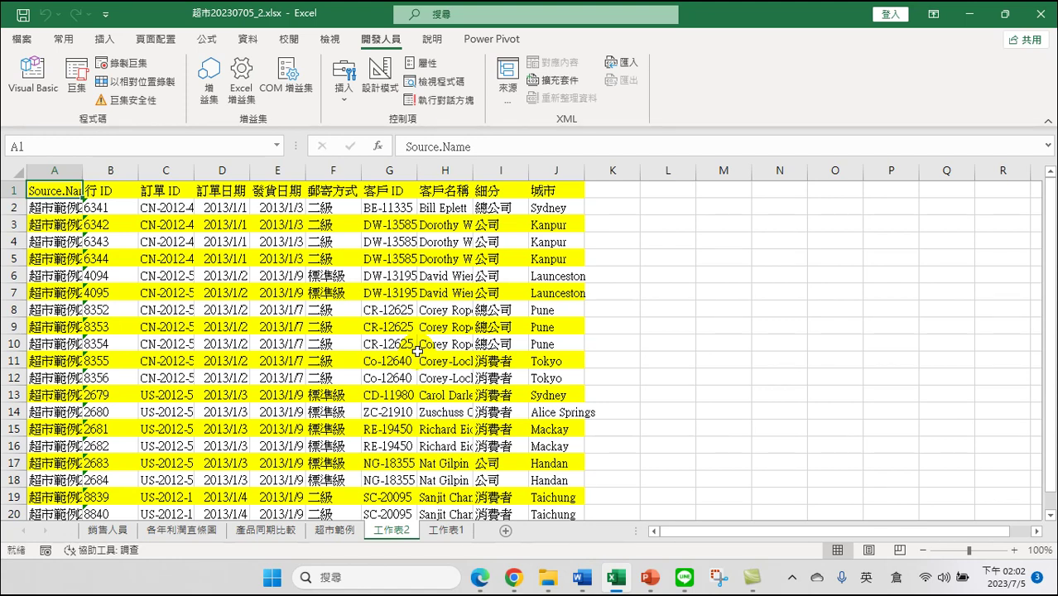
{"action": "left_click", "coordinate": [286, 342]}
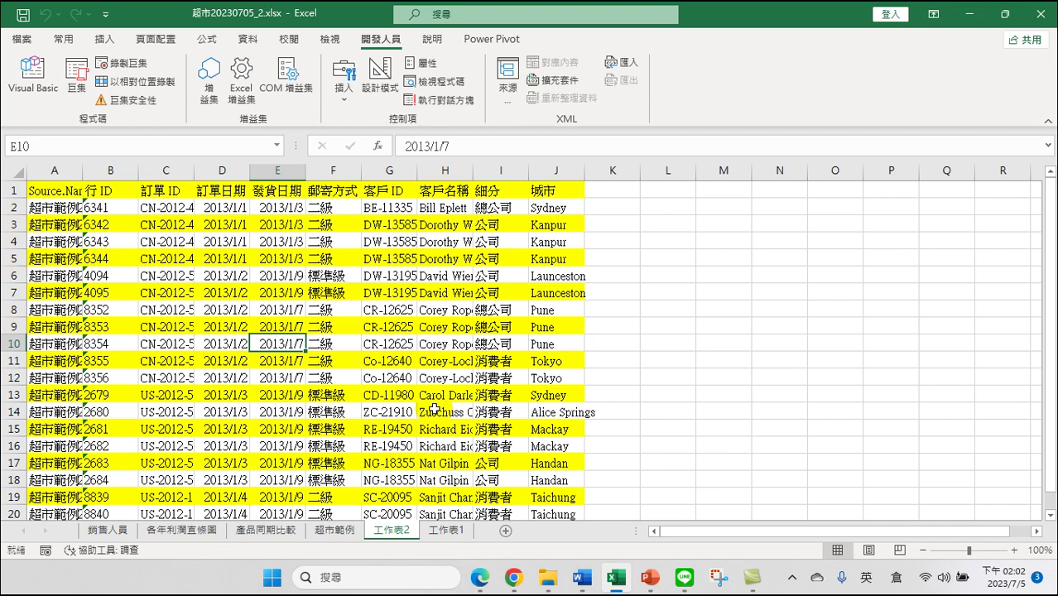
{"action": "left_click", "coordinate": [516, 580]}
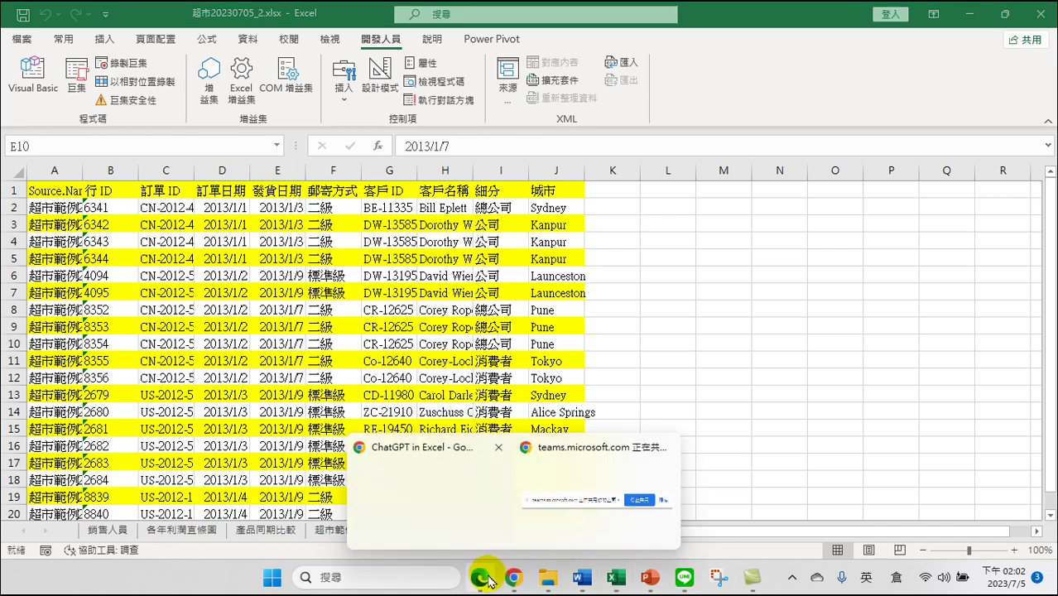
Paste the earlier yellow-odd-rows VBA request from the chat history into Bing's message box.
{"action": "left_click", "coordinate": [481, 577]}
{"action": "scroll", "coordinate": [819, 285], "scroll_direction": "up", "scroll_amount": 10}
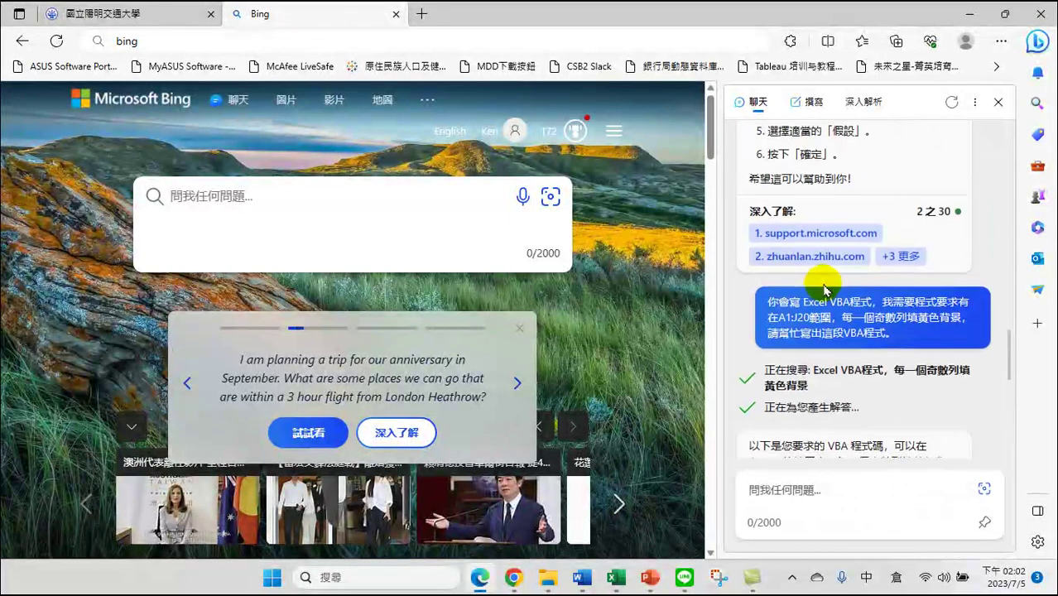
{"action": "scroll", "coordinate": [823, 286], "scroll_direction": "up", "scroll_amount": 5}
{"action": "scroll", "coordinate": [819, 285], "scroll_direction": "down", "scroll_amount": 5}
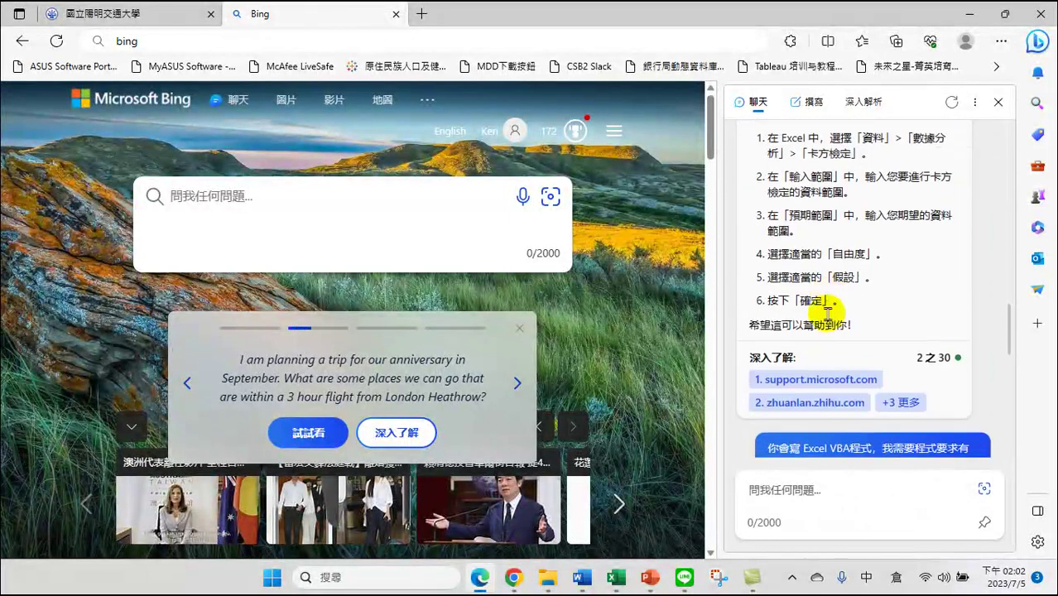
{"action": "scroll", "coordinate": [814, 288], "scroll_direction": "down", "scroll_amount": 3}
{"action": "left_click", "coordinate": [771, 249]}
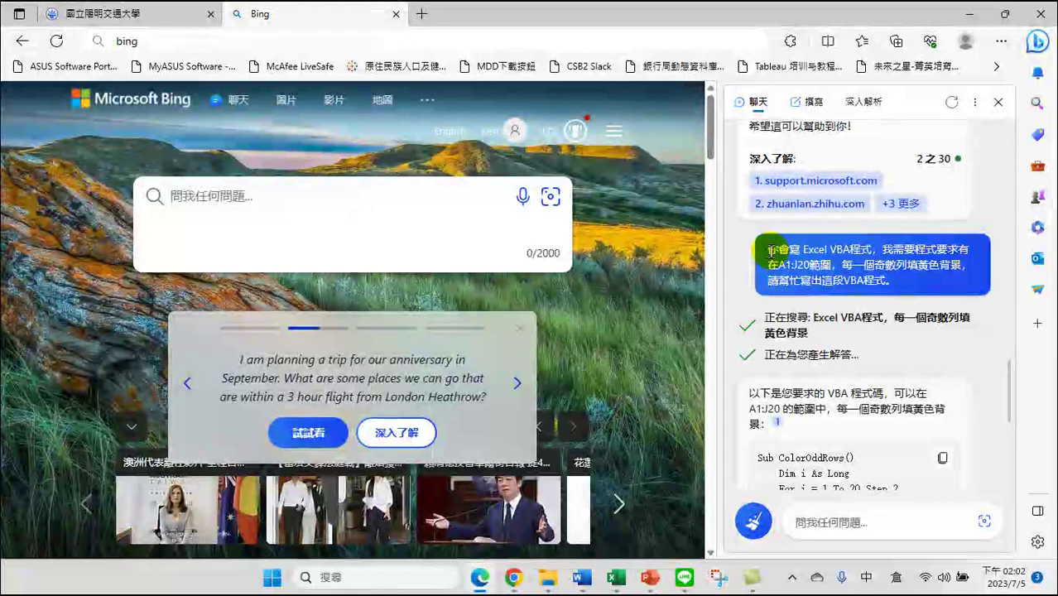
{"action": "left_click_drag", "start_coordinate": [771, 248], "coordinate": [890, 277]}
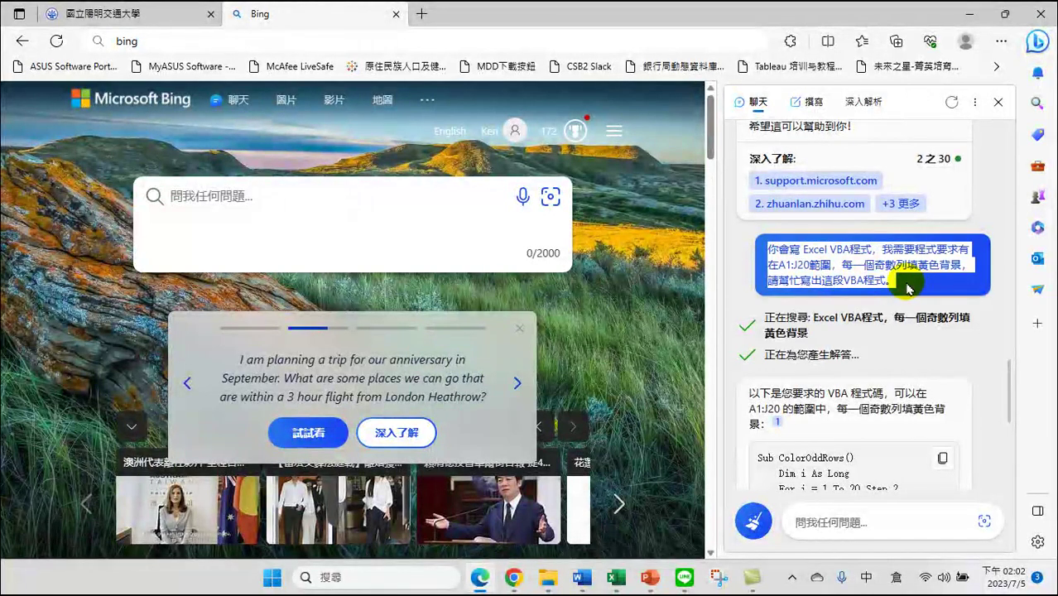
{"action": "left_click", "coordinate": [851, 503]}
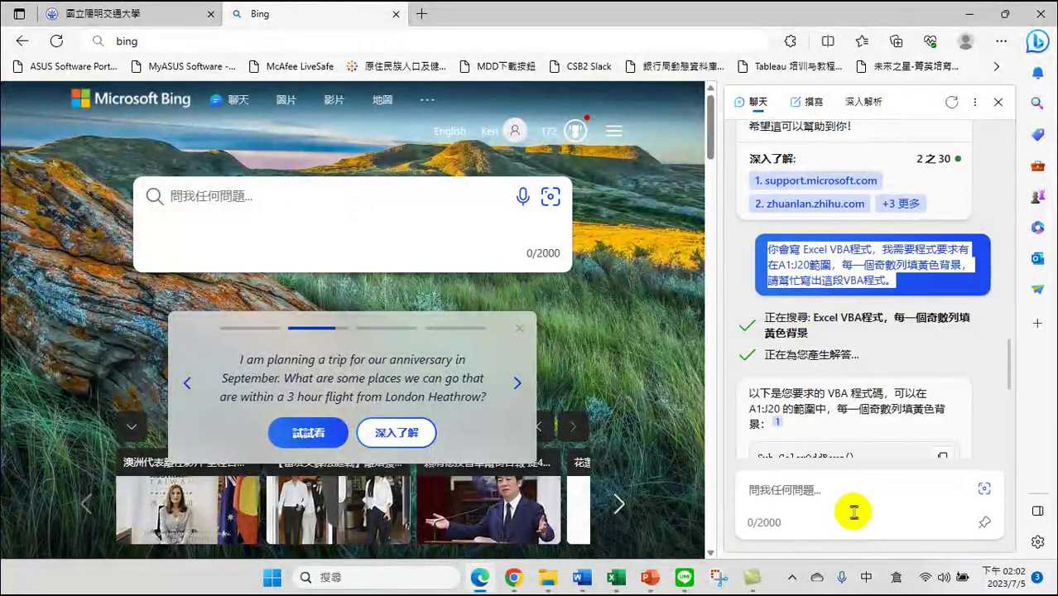
{"action": "key", "text": "ctrl+v"}
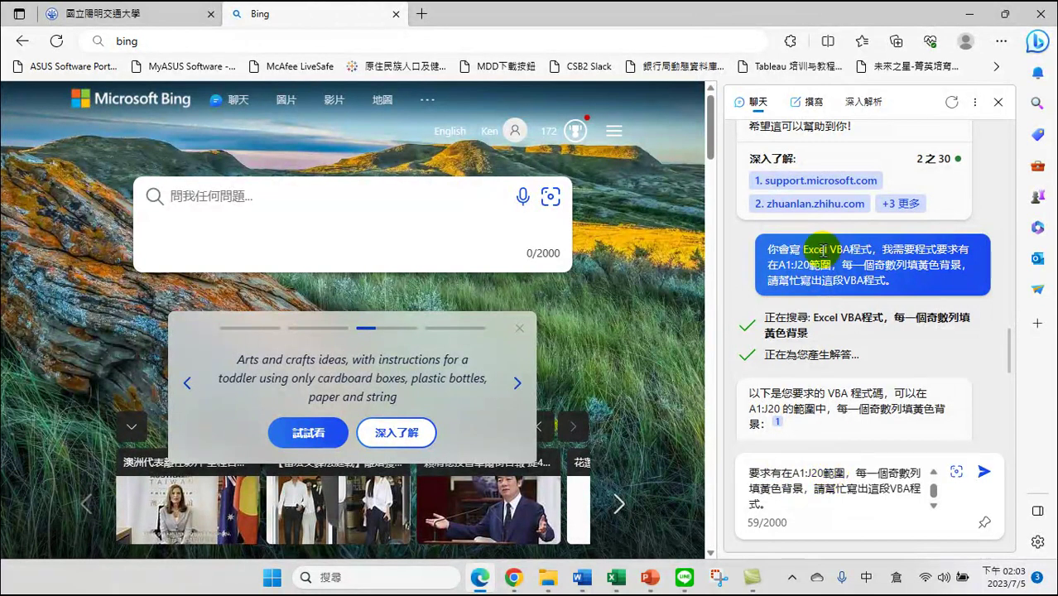
{"action": "left_click_drag", "start_coordinate": [766, 248], "coordinate": [917, 294]}
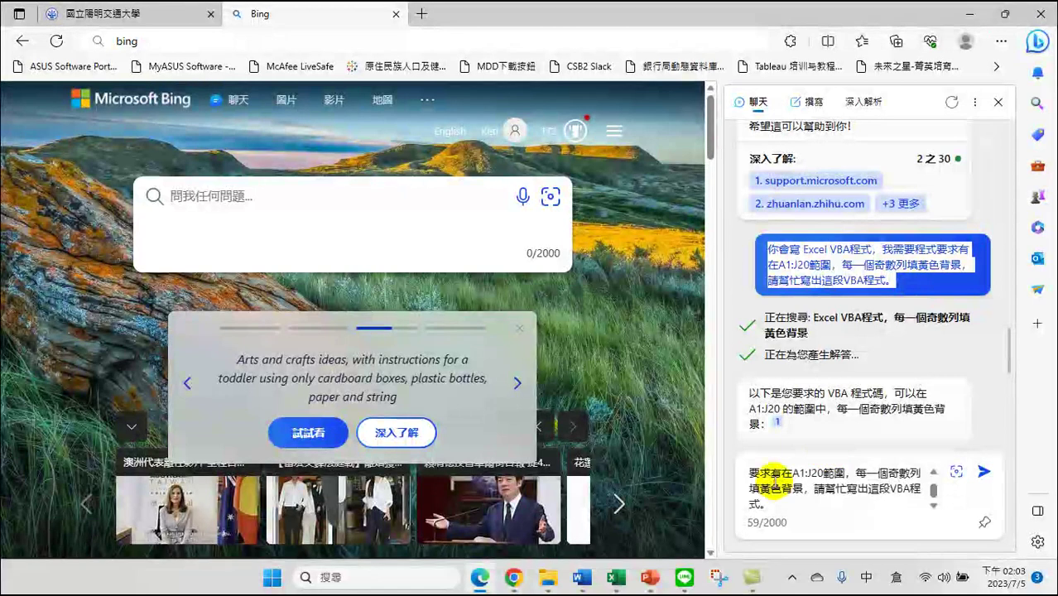
{"action": "left_click", "coordinate": [772, 480]}
{"action": "mouse_move", "coordinate": [749, 472]}
{"action": "left_mouse_down"}
{"action": "mouse_move", "coordinate": [842, 507]}
{"action": "mouse_move", "coordinate": [749, 468]}
{"action": "left_mouse_up"}
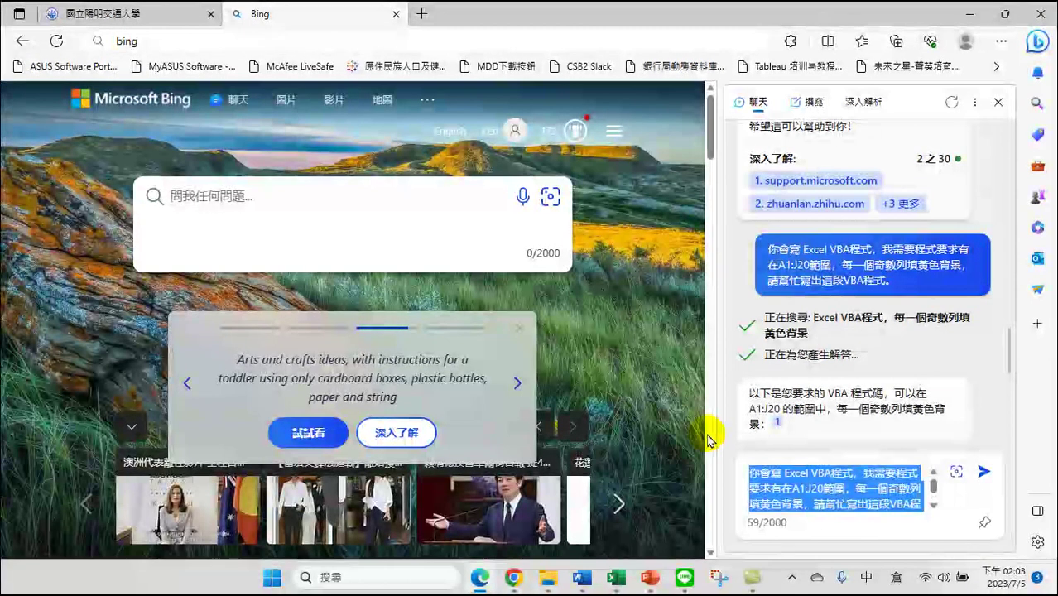
{"action": "left_click", "coordinate": [803, 474]}
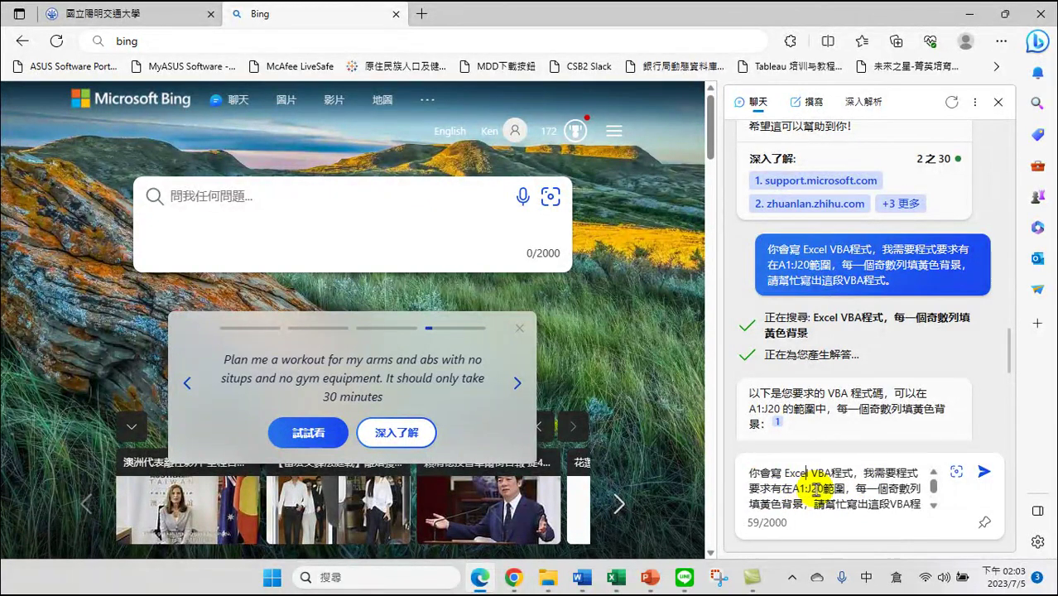
Change the range end J20 to J10000 and add green even rows and a five-second runtime limit.
{"action": "left_click_drag", "start_coordinate": [809, 489], "coordinate": [824, 488]}
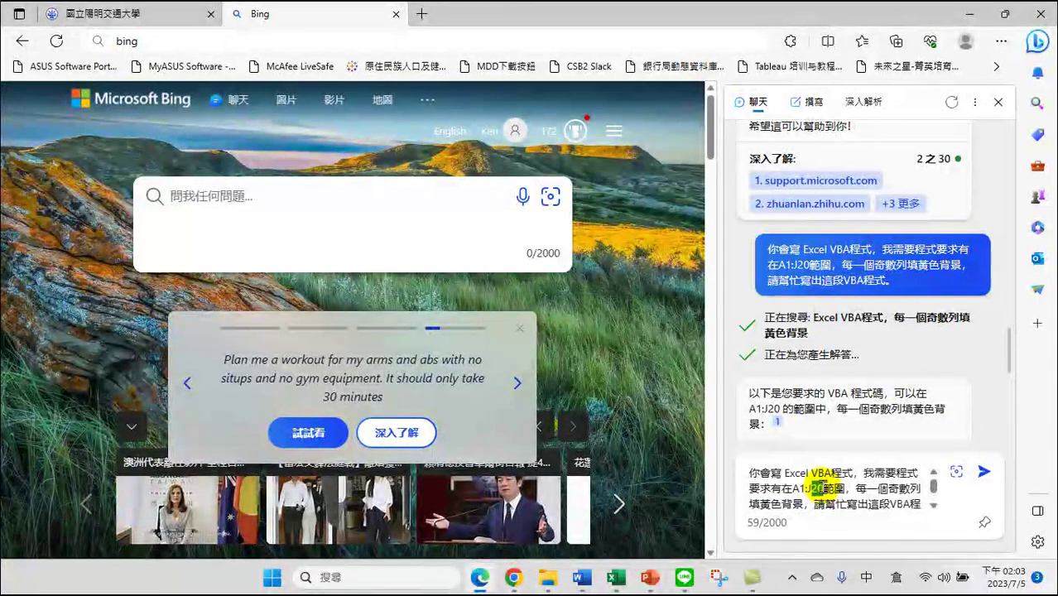
{"action": "left_click", "coordinate": [807, 486]}
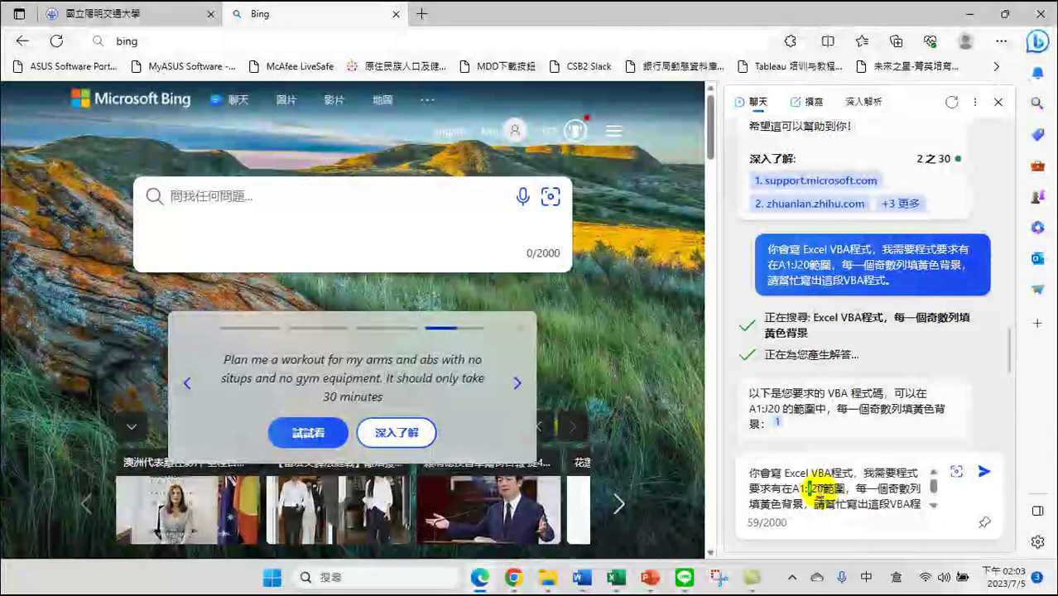
{"action": "left_click_drag", "start_coordinate": [808, 489], "coordinate": [824, 488]}
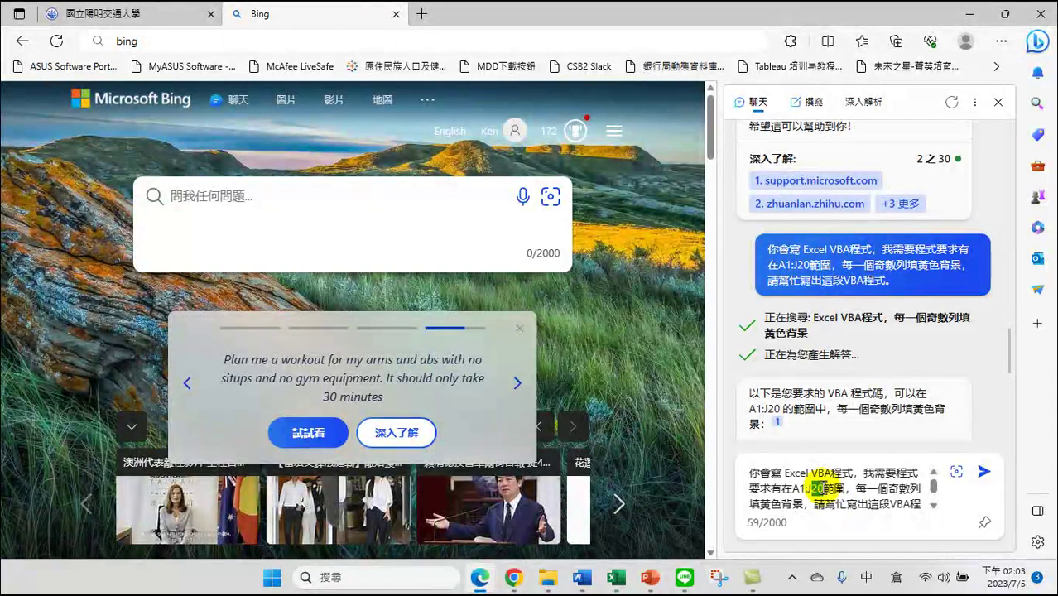
{"action": "type", "text": "100"}
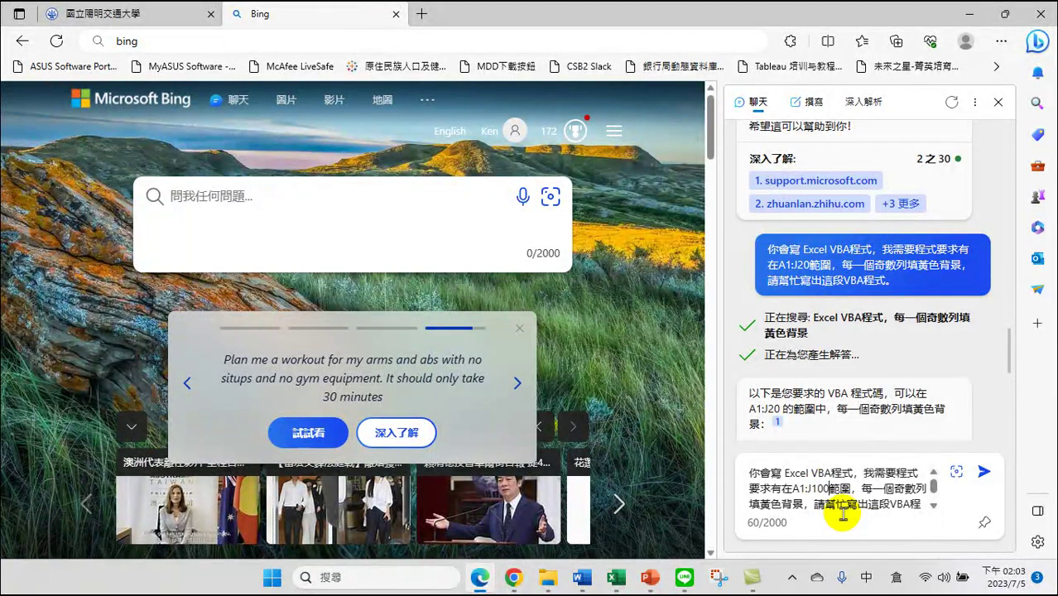
{"action": "type", "text": "00"}
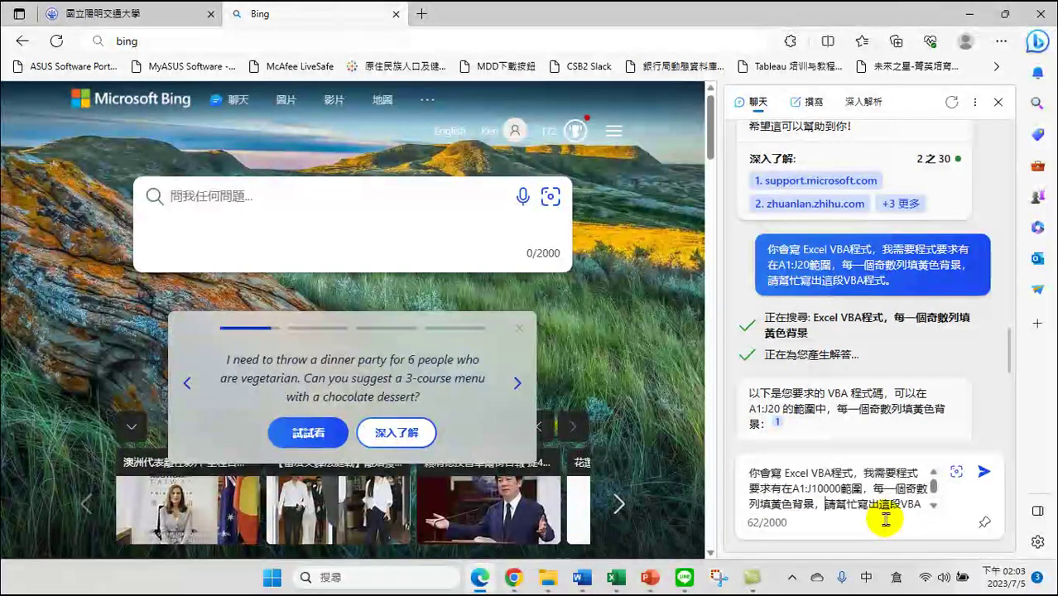
{"action": "type", "text": "每一個"}
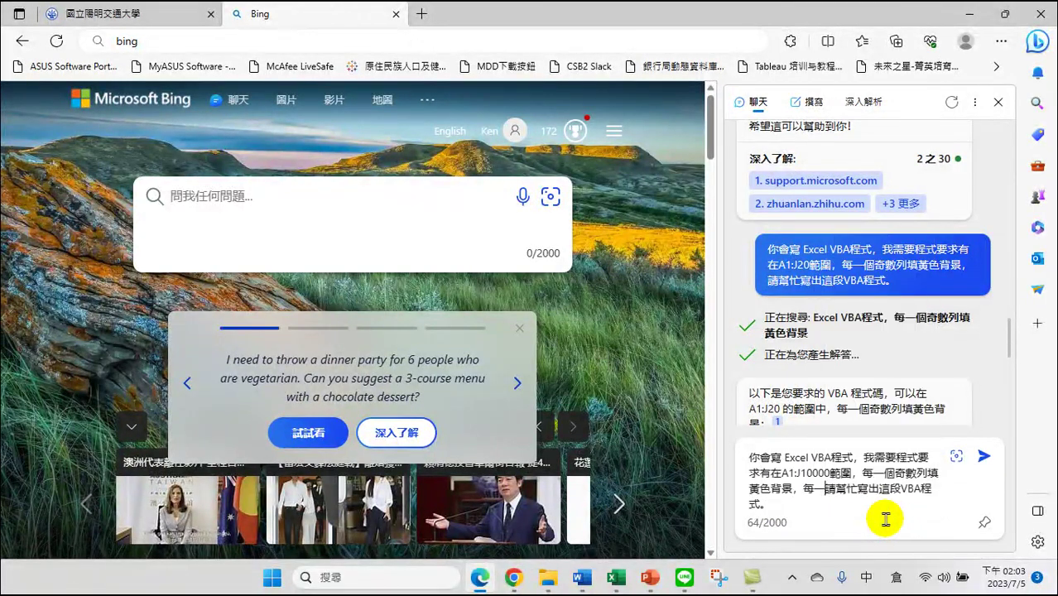
{"action": "type", "text": "儲"}
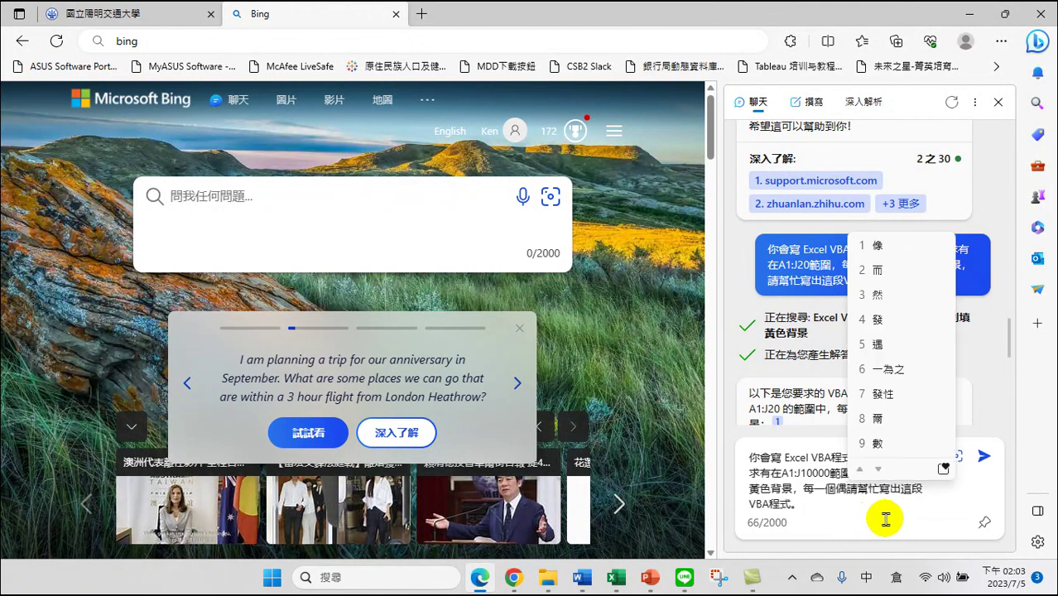
{"action": "type", "text": "數列土"}
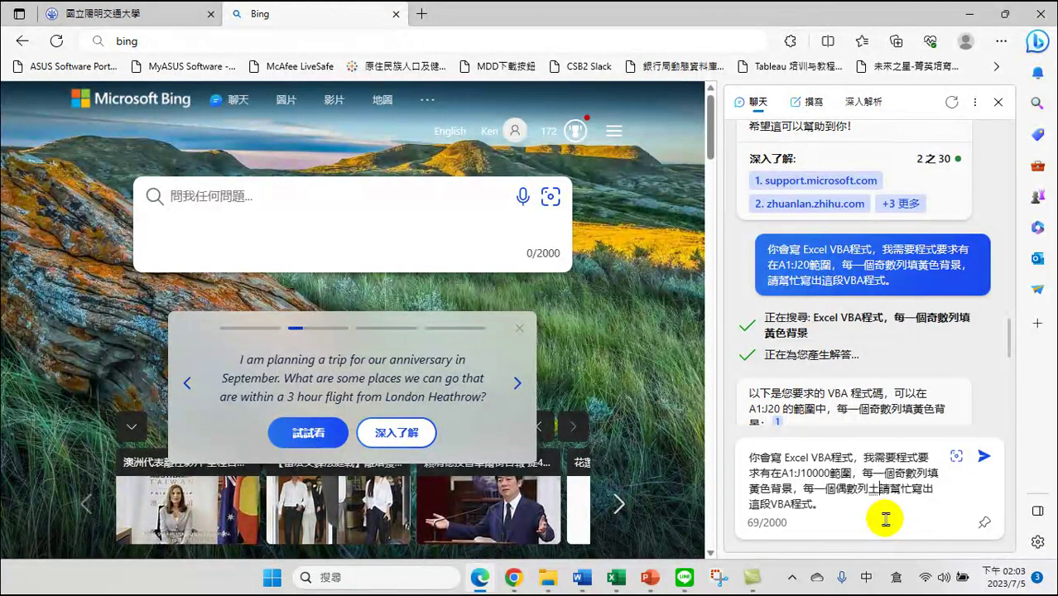
{"action": "type", "text": "填女火弓水"}
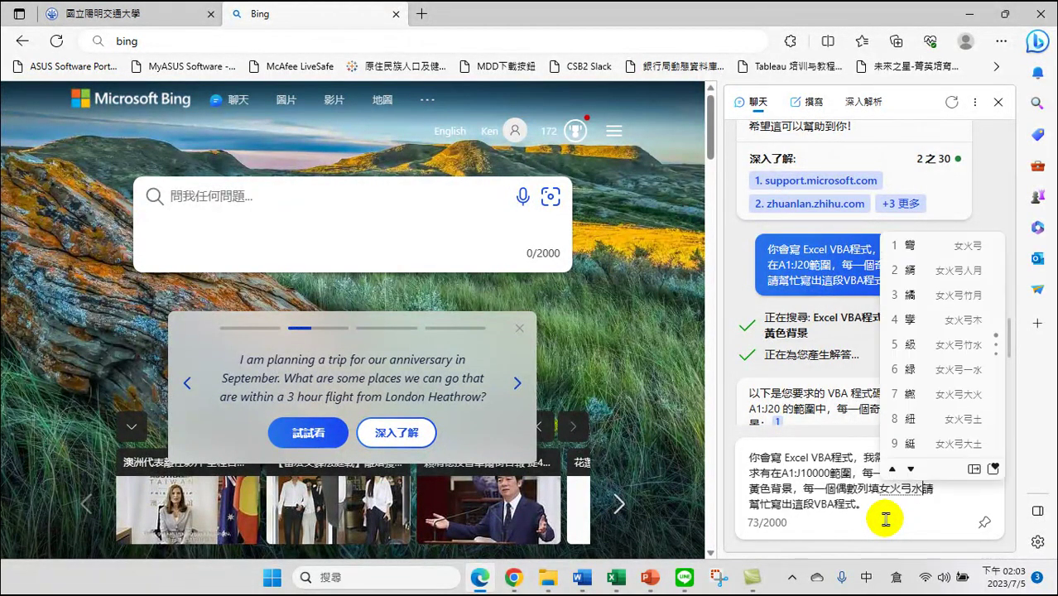
{"action": "key", "text": "BackSpace"}
{"action": "key", "text": "BackSpace"}
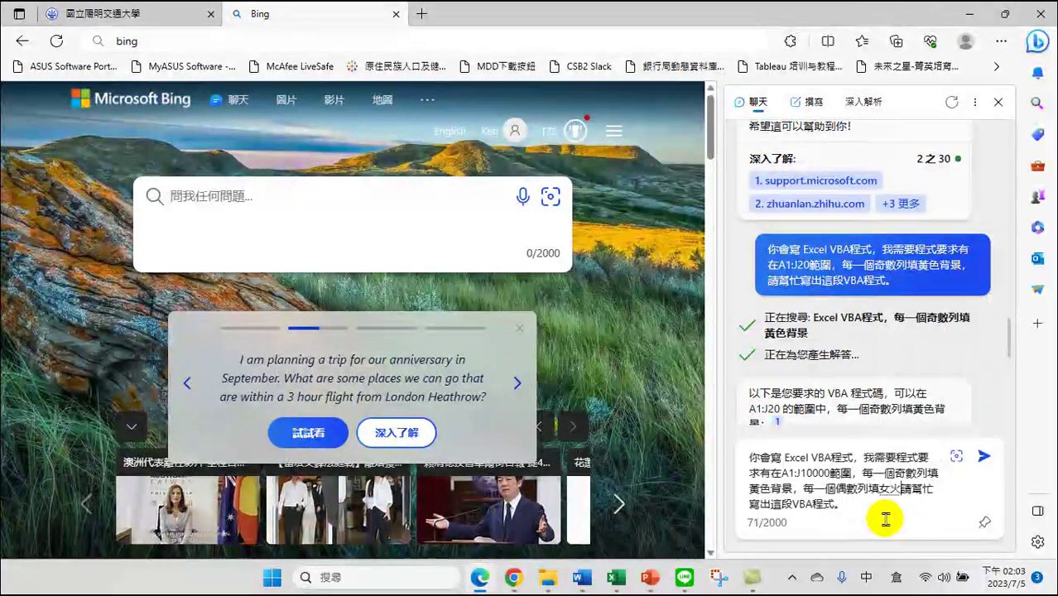
{"action": "key", "text": "BackSpace"}
{"action": "key", "text": "BackSpace"}
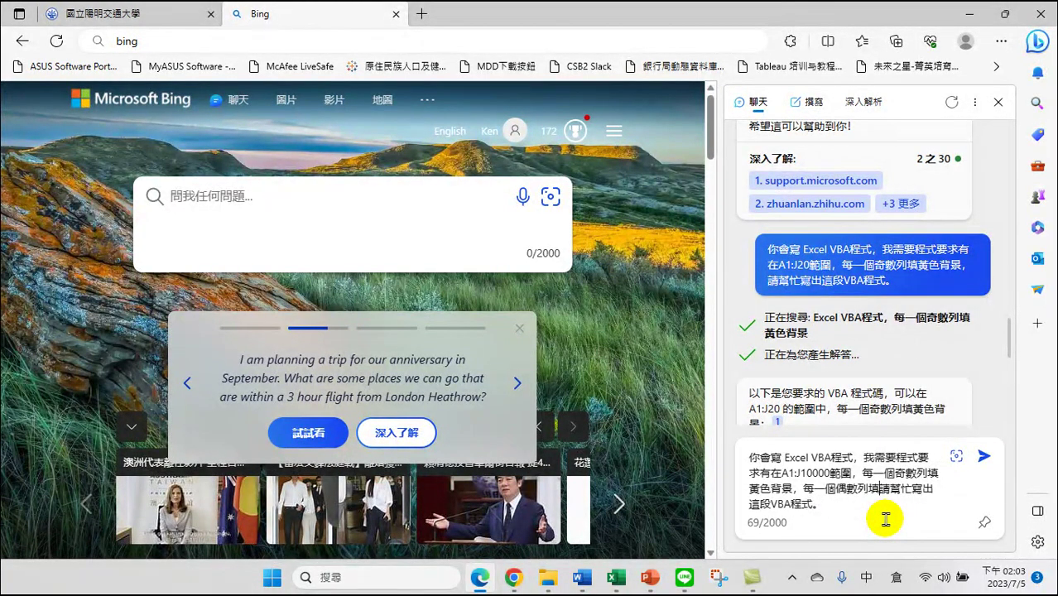
{"action": "type", "text": "綠弓日"}
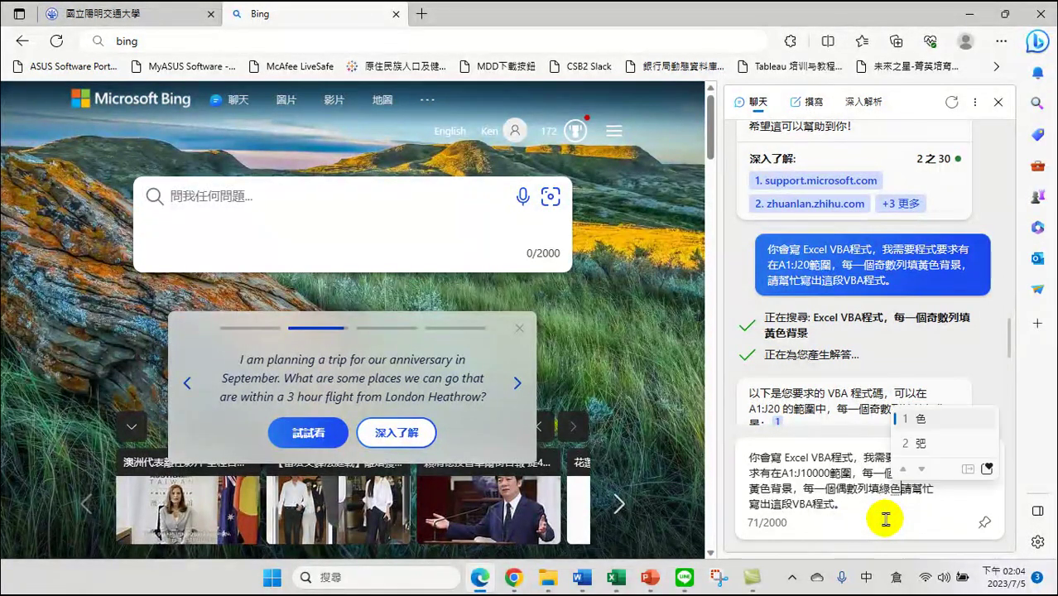
{"action": "type", "text": "日卜口f"}
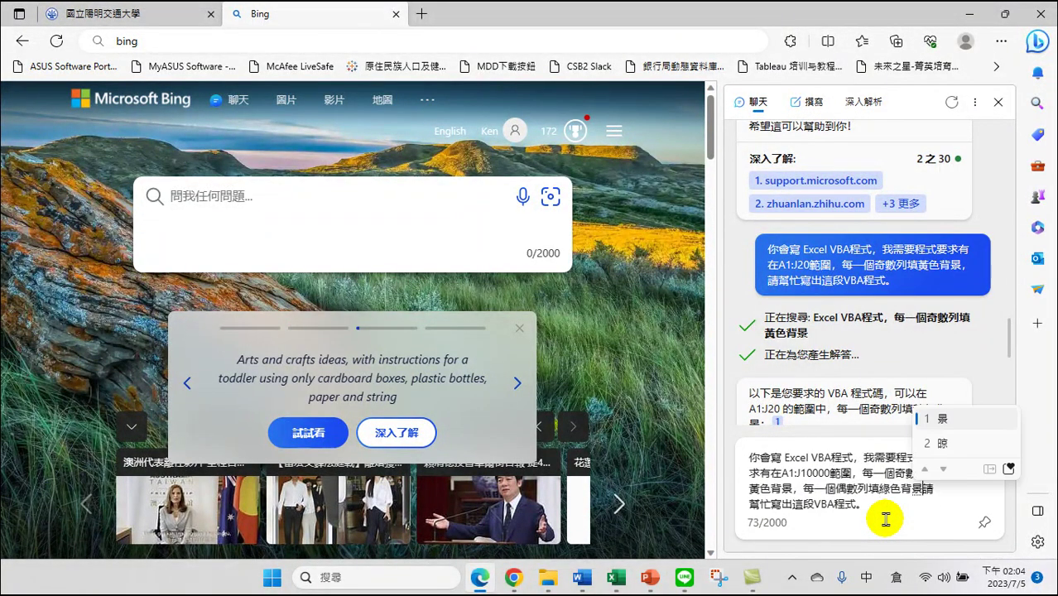
{"action": "type", "text": "，一月"}
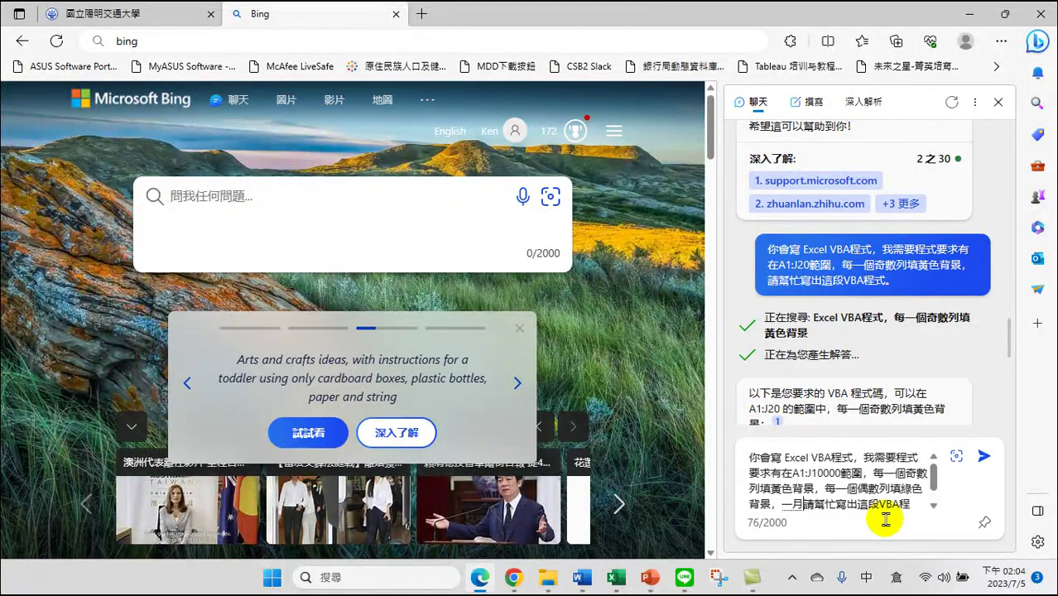
{"action": "type", "text": "而且一田"}
{"action": "type", "text": "要求在"}
{"action": "type", "text": "五秒鐘"}
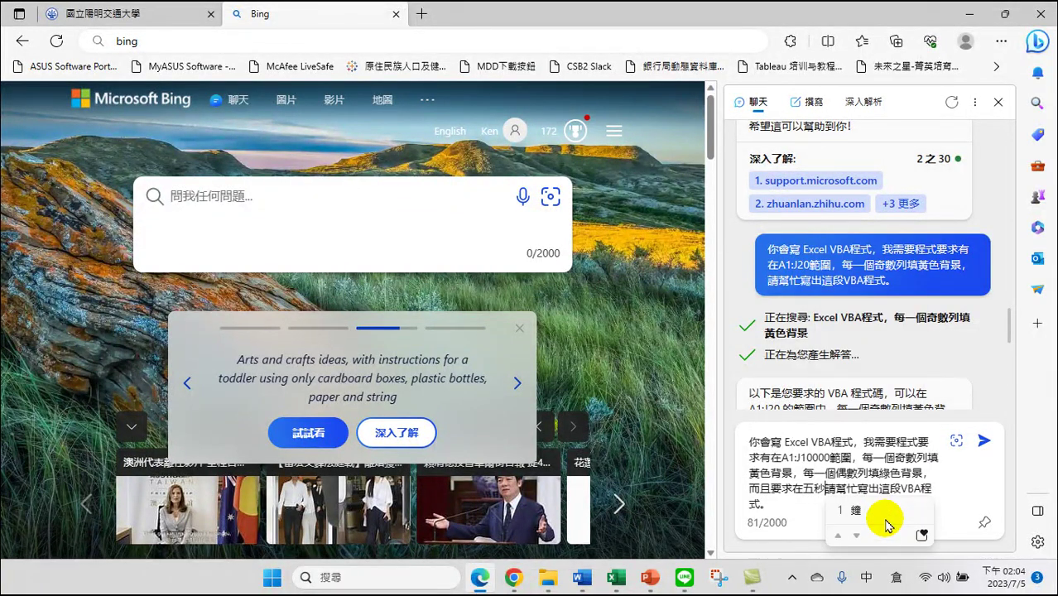
{"action": "type", "text": "內"}
{"action": "type", "text": "執竹人"}
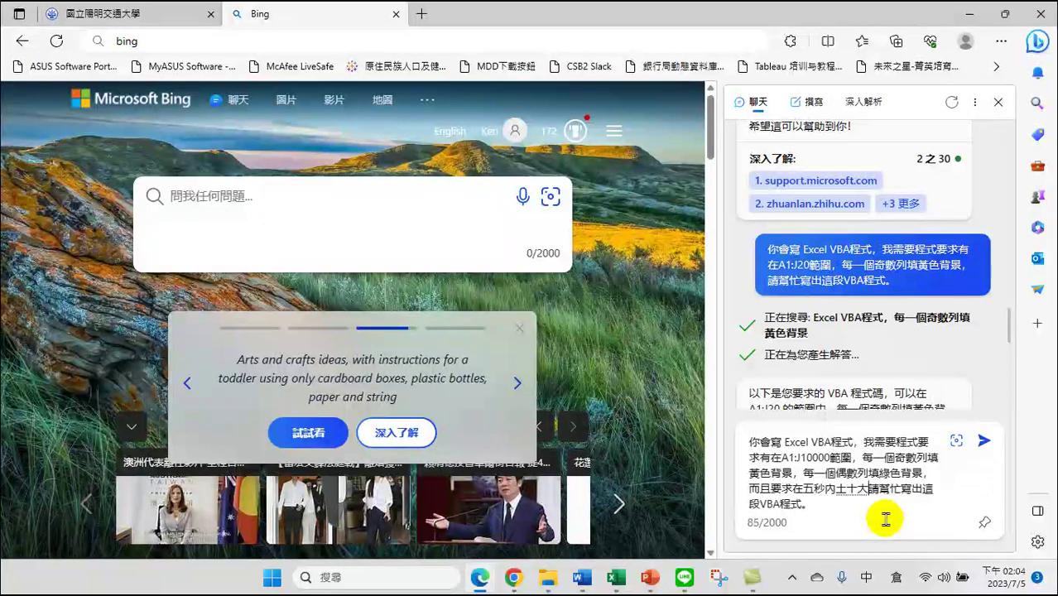
{"action": "key", "text": "BackSpace"}
{"action": "key", "text": "BackSpace"}
{"action": "type", "text": "行"}
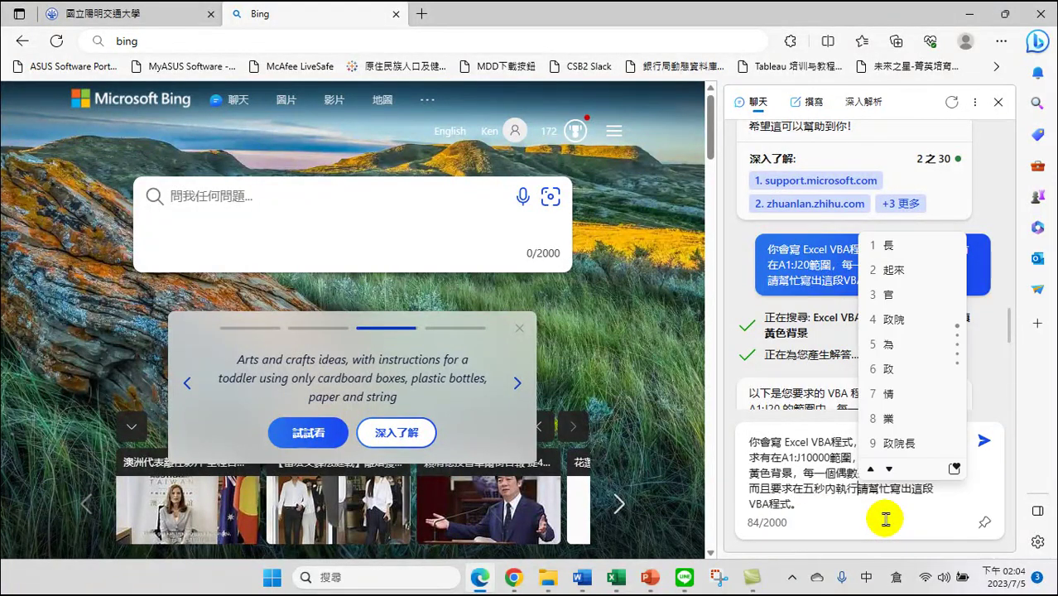
{"action": "type", "text": "完畢"}
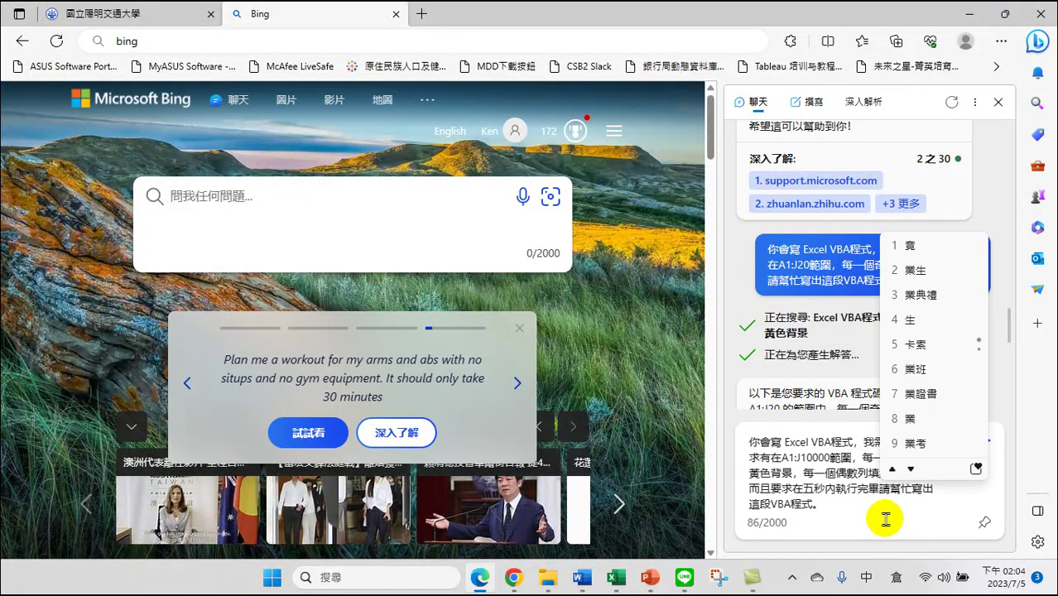
{"action": "type", "text": "，"}
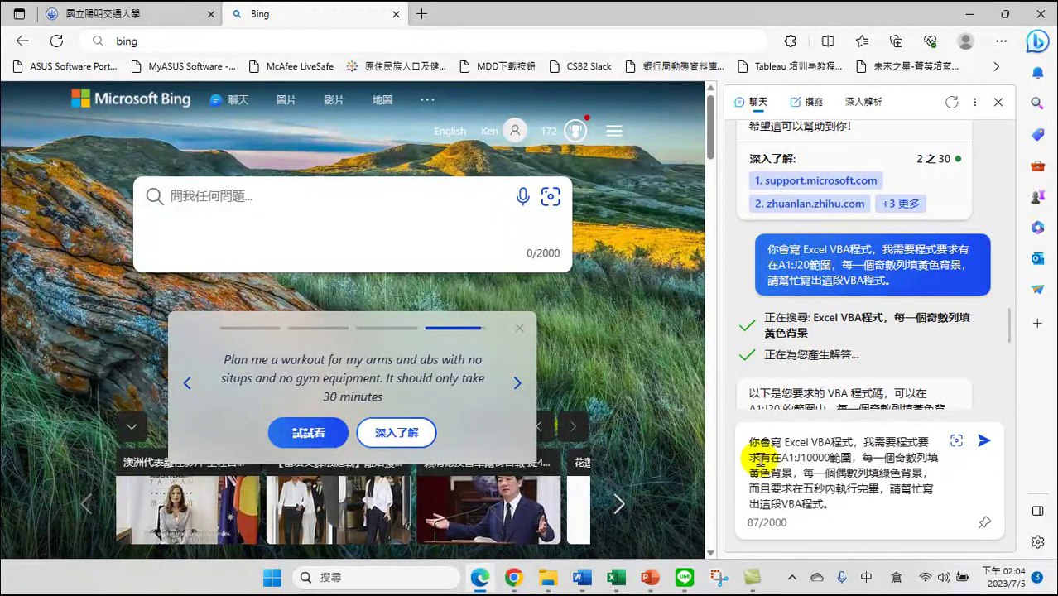
Send the revised request, copy Bing's generated ColorRows VBA code, and switch back to Excel.
{"action": "left_click", "coordinate": [985, 445]}
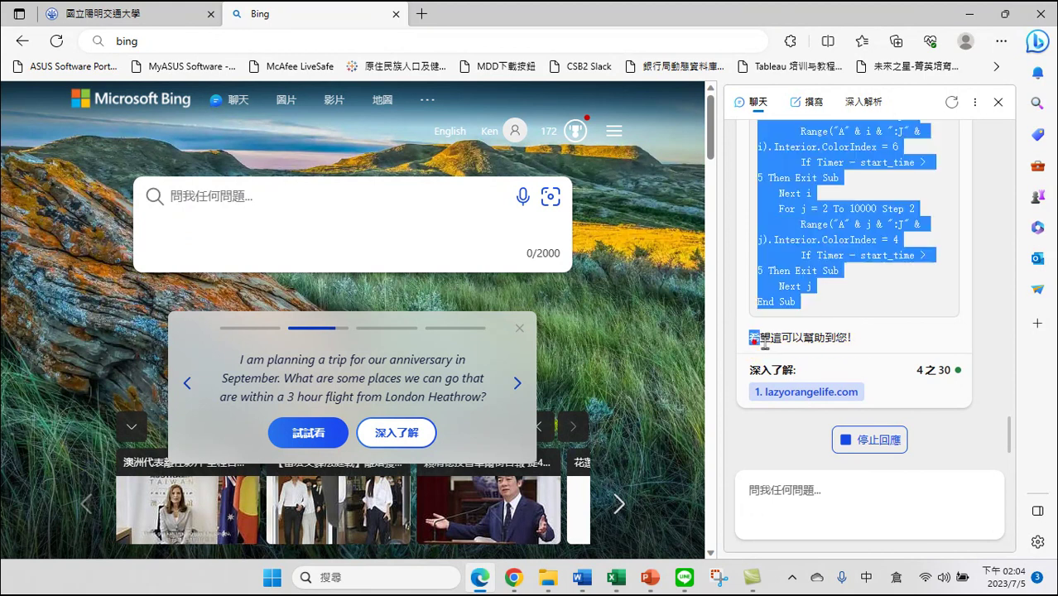
{"action": "left_click_drag", "start_coordinate": [755, 342], "coordinate": [861, 372]}
{"action": "scroll", "coordinate": [861, 352], "scroll_direction": "up", "scroll_amount": 3}
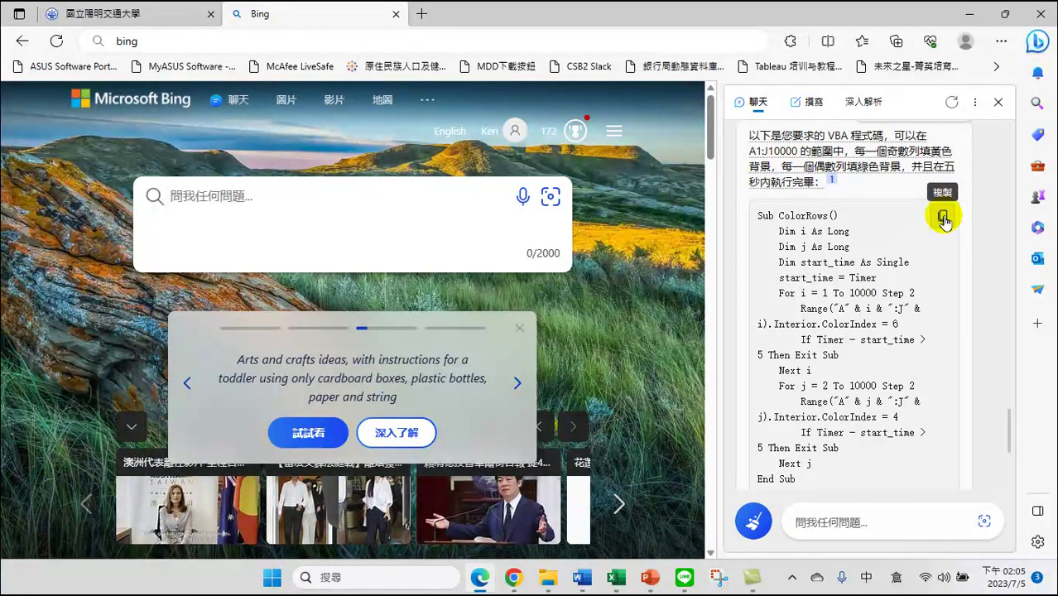
{"action": "left_click", "coordinate": [943, 218]}
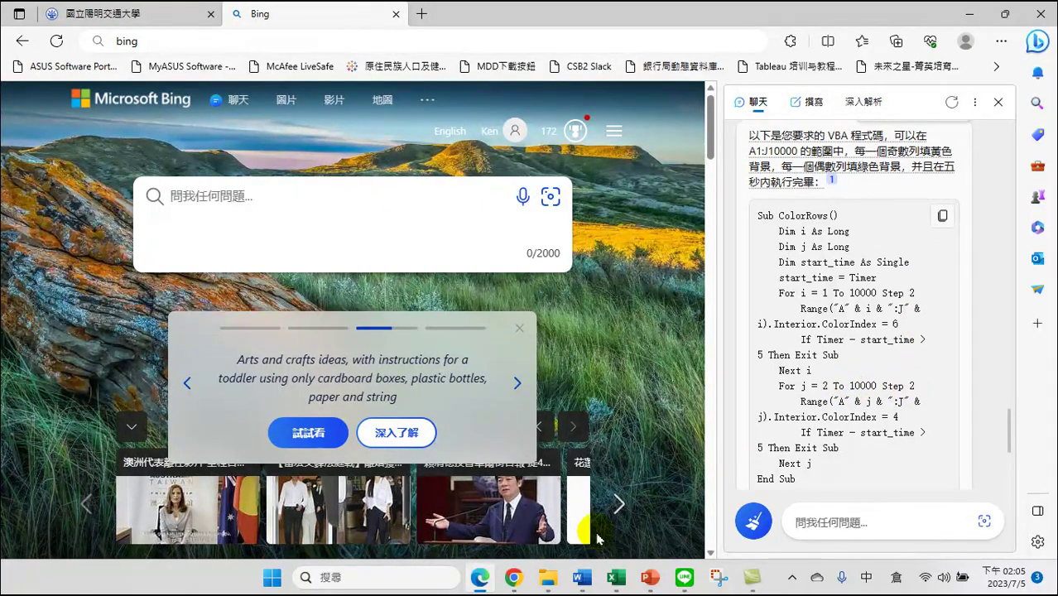
{"action": "left_click", "coordinate": [616, 577]}
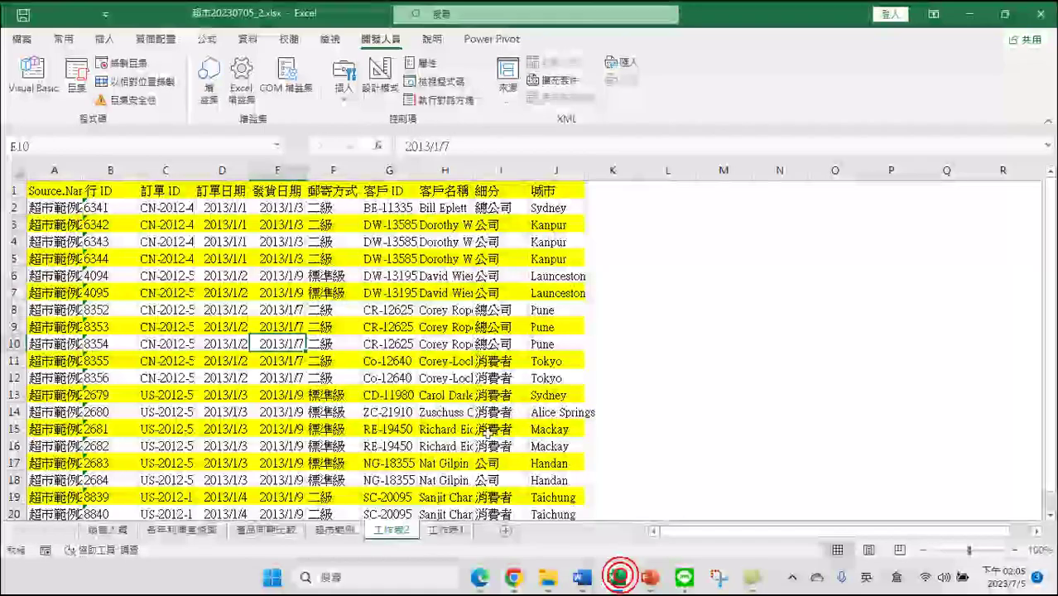
Record an empty macro named 巨集2 and stop recording immediately.
{"action": "left_click", "coordinate": [369, 312]}
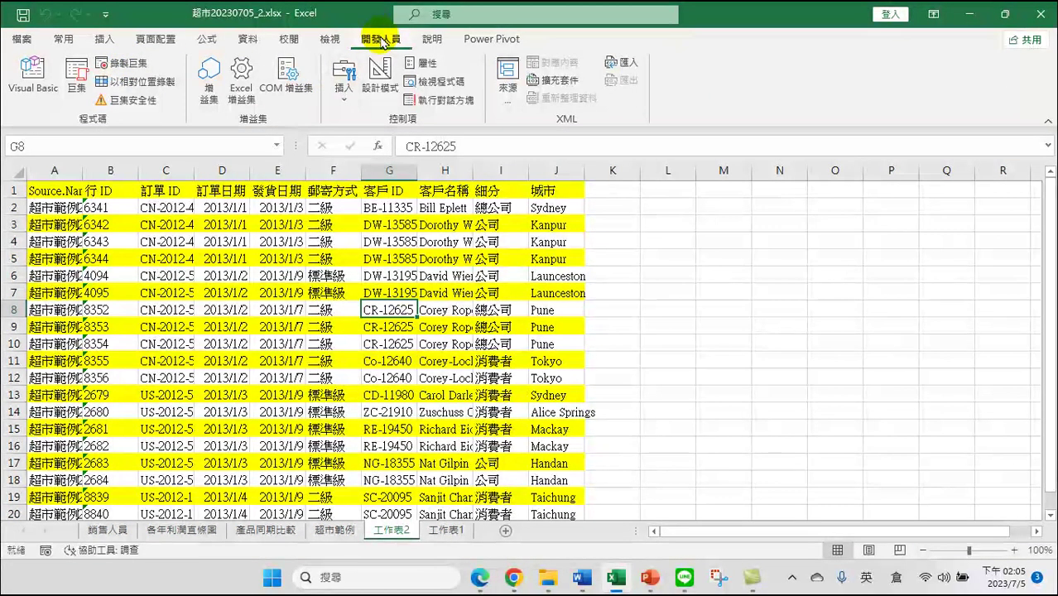
{"action": "left_click", "coordinate": [122, 66]}
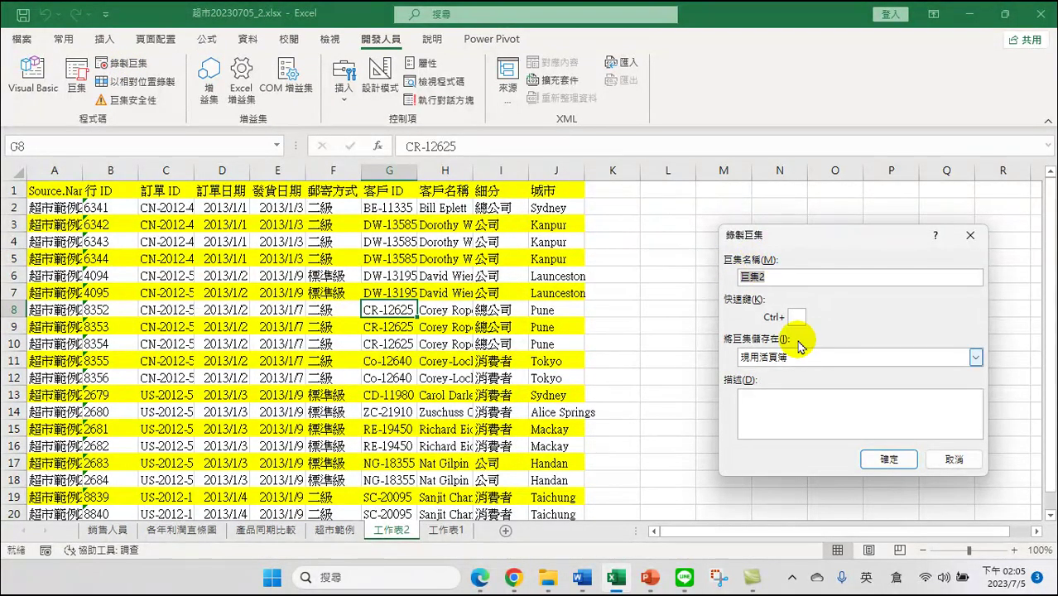
{"action": "left_click", "coordinate": [888, 462]}
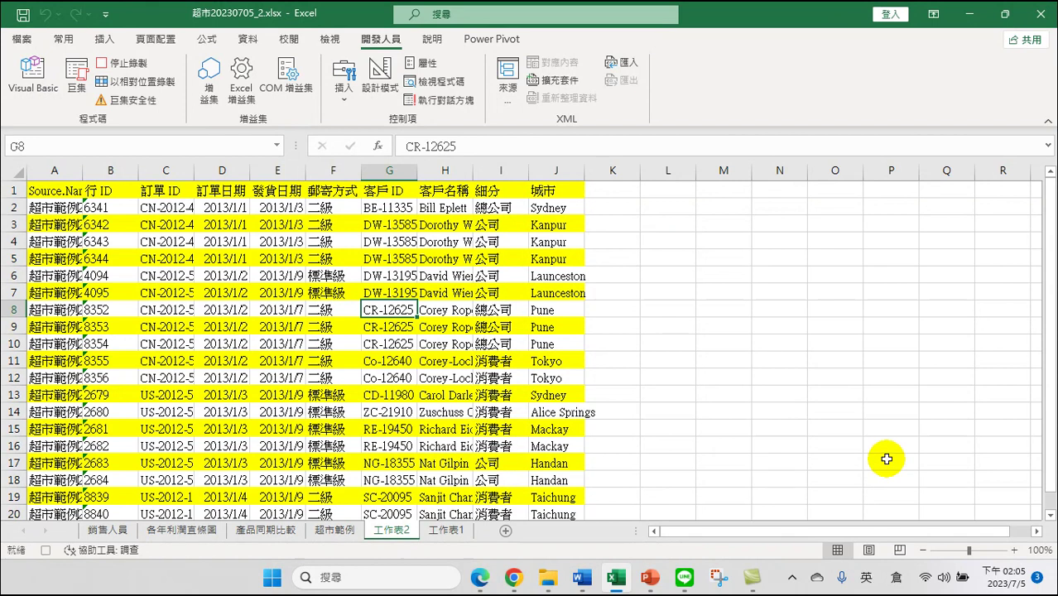
{"action": "left_click", "coordinate": [127, 66]}
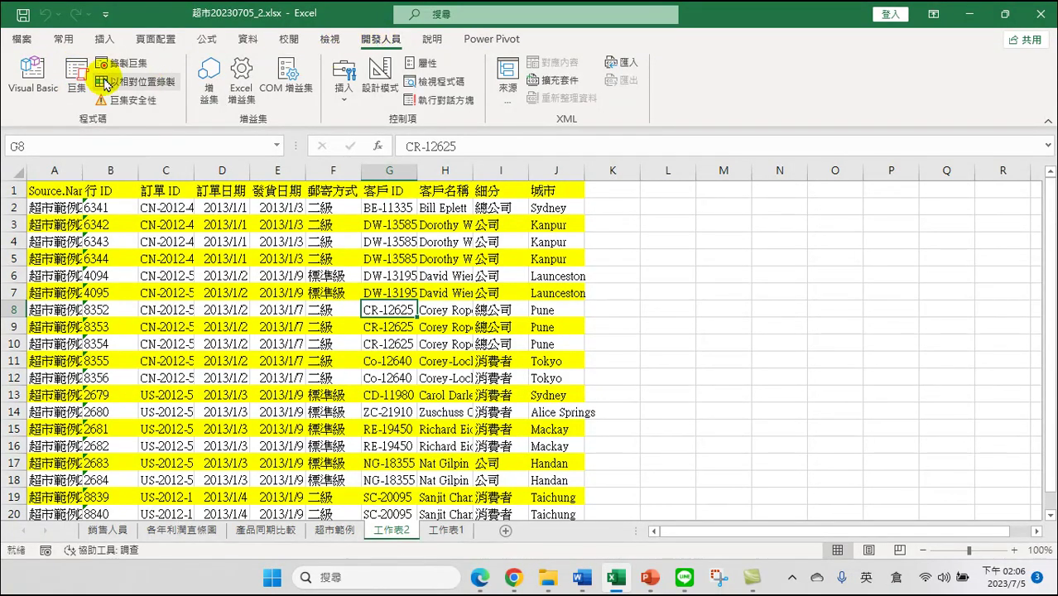
Open the 巨集2 macro's code in the VBA editor from the Macros list.
{"action": "left_click", "coordinate": [76, 73]}
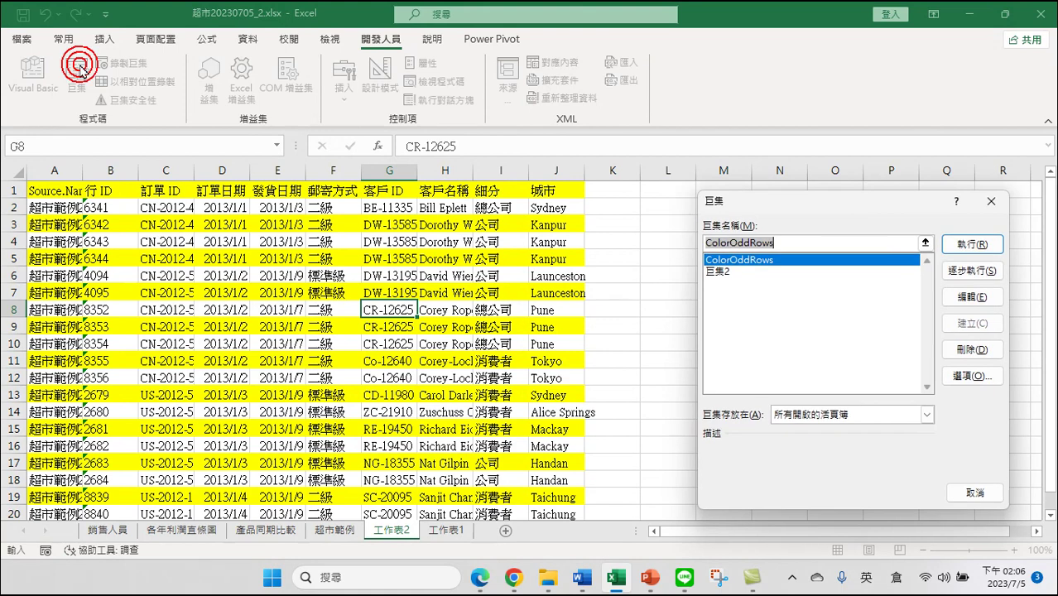
{"action": "left_click", "coordinate": [716, 271]}
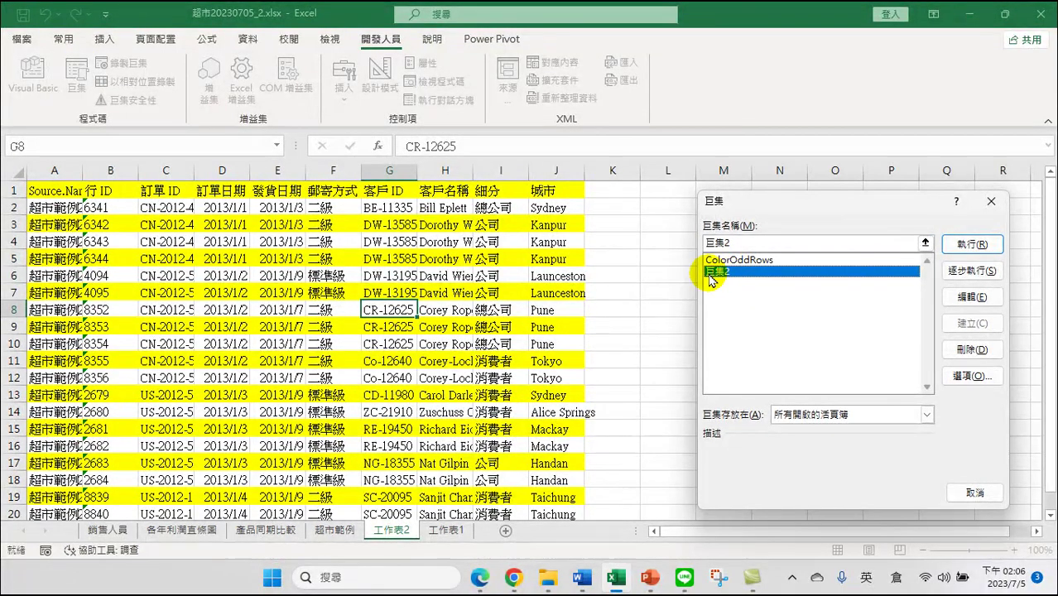
{"action": "left_click", "coordinate": [952, 296]}
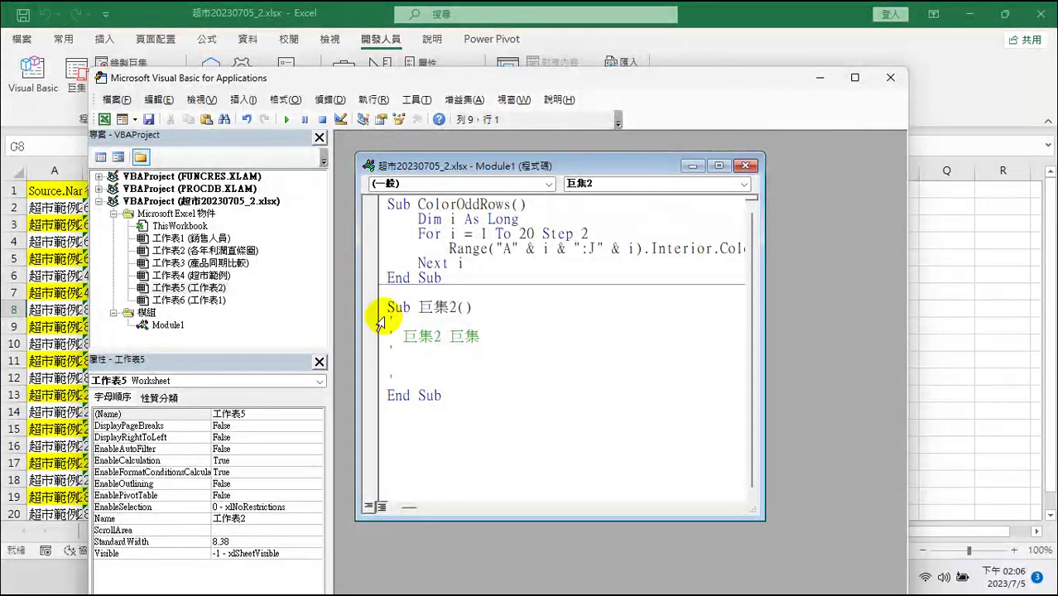
Replace the Sub 巨集2 block in Module1 with the copied ColorRows code and close the editor.
{"action": "left_click_drag", "start_coordinate": [387, 308], "coordinate": [436, 411]}
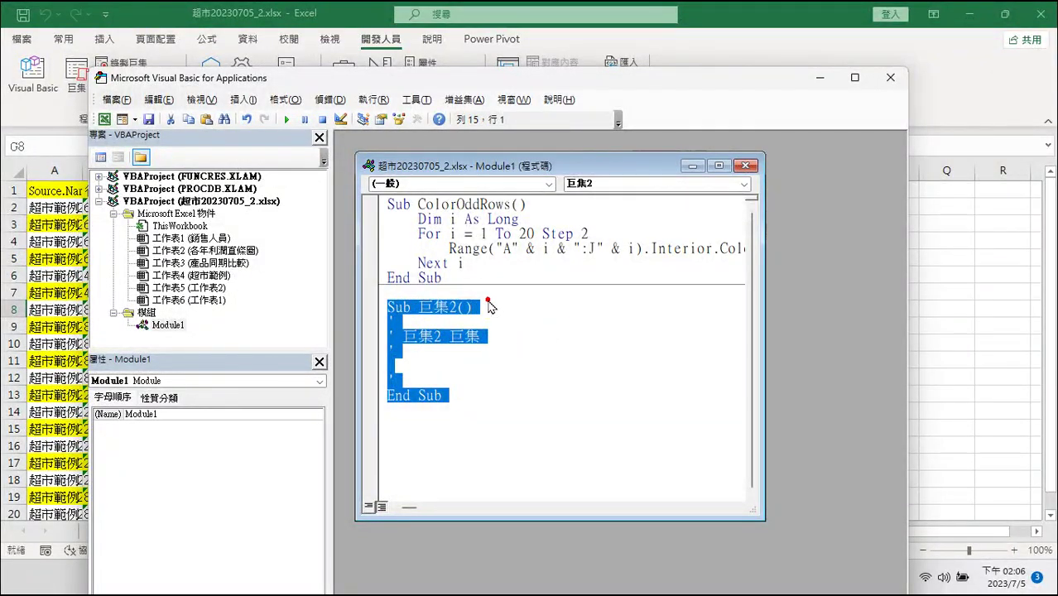
{"action": "key", "text": "Right"}
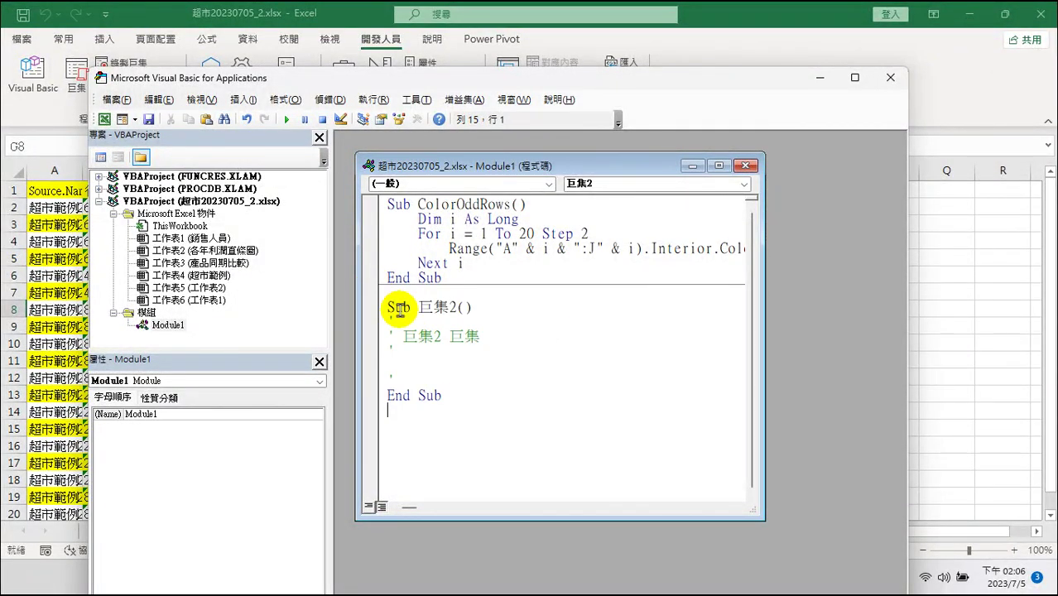
{"action": "mouse_move", "coordinate": [386, 307]}
{"action": "left_mouse_down"}
{"action": "mouse_move", "coordinate": [426, 308]}
{"action": "mouse_move", "coordinate": [453, 400]}
{"action": "left_mouse_up"}
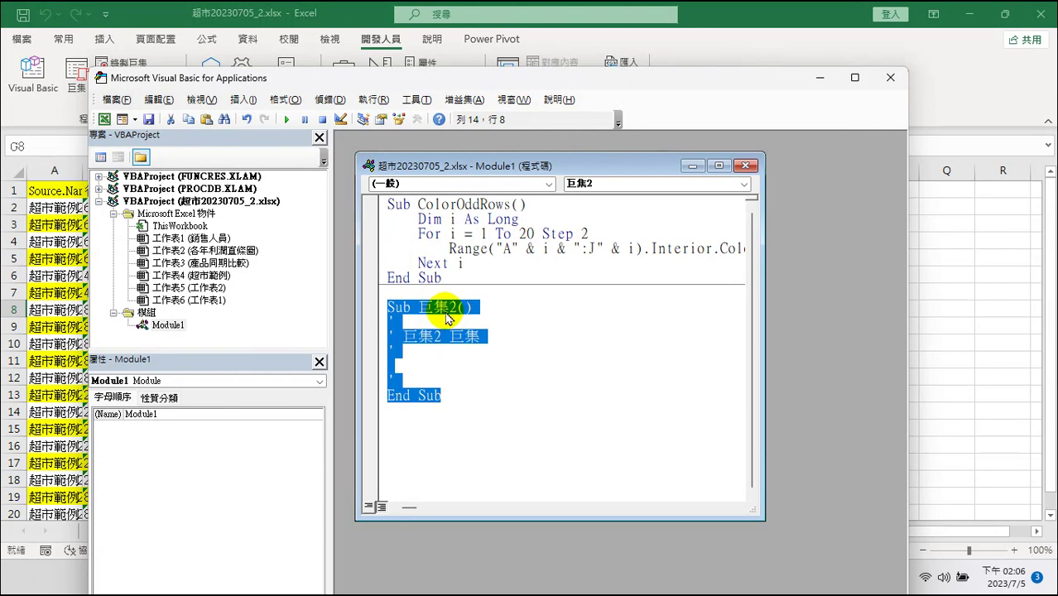
{"action": "right_click", "coordinate": [438, 311]}
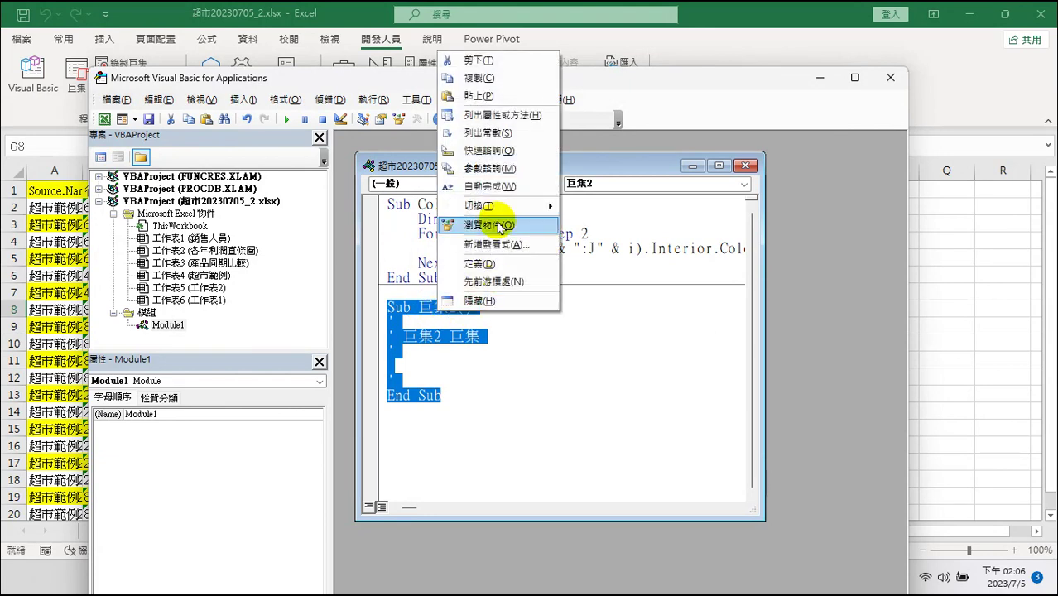
{"action": "left_click", "coordinate": [480, 97]}
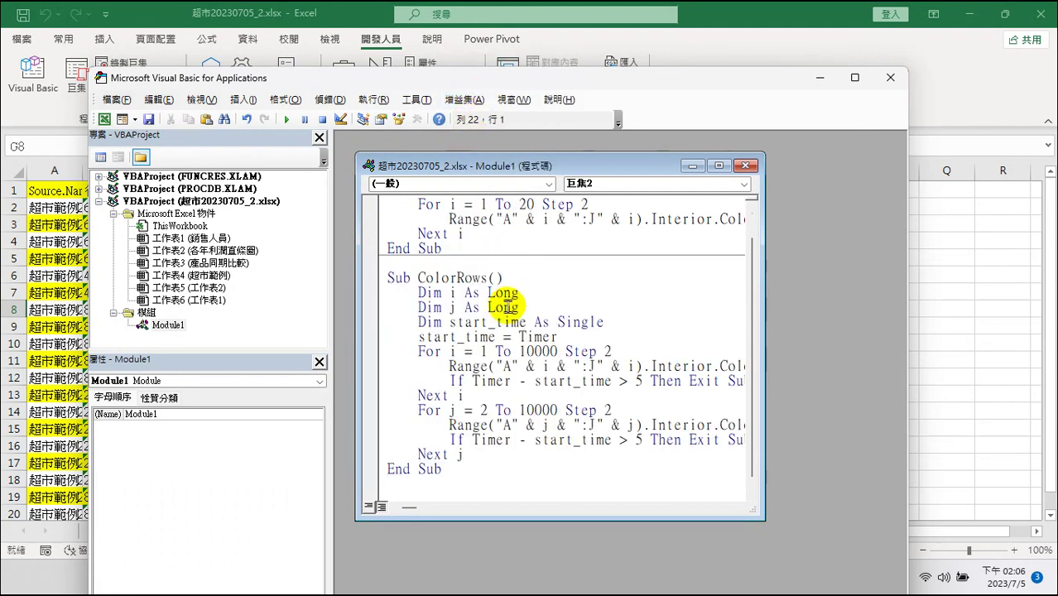
{"action": "scroll", "coordinate": [464, 306], "scroll_direction": "up", "scroll_amount": 1}
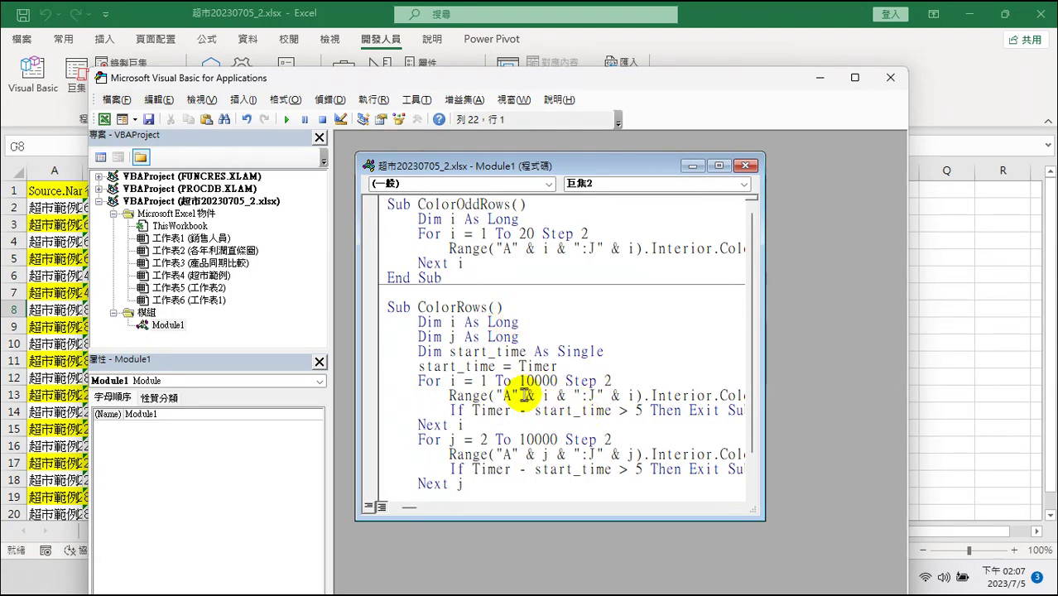
{"action": "scroll", "coordinate": [525, 395], "scroll_direction": "down", "scroll_amount": 1}
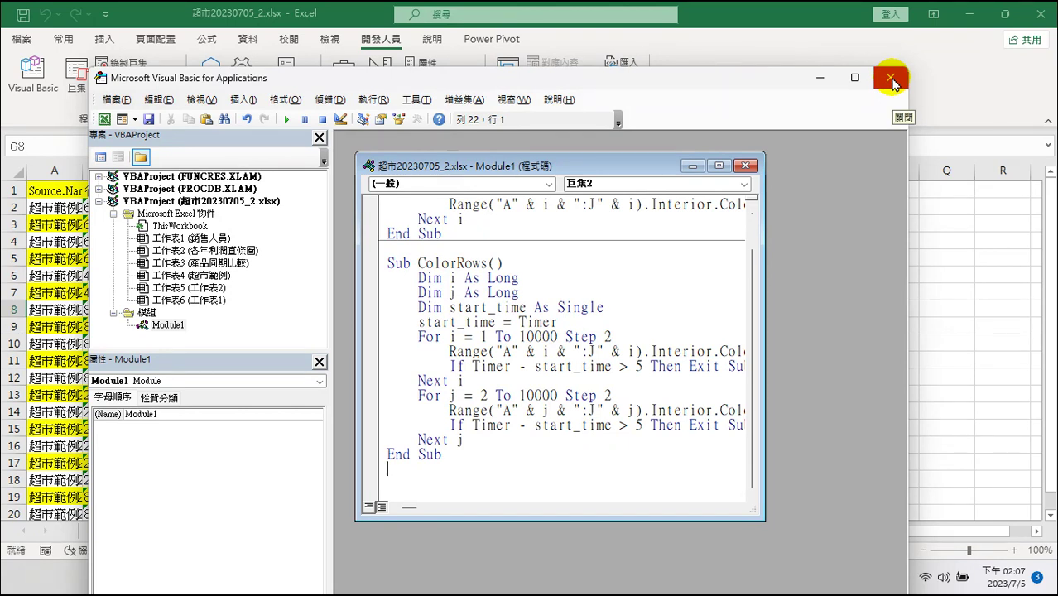
{"action": "left_click", "coordinate": [890, 78]}
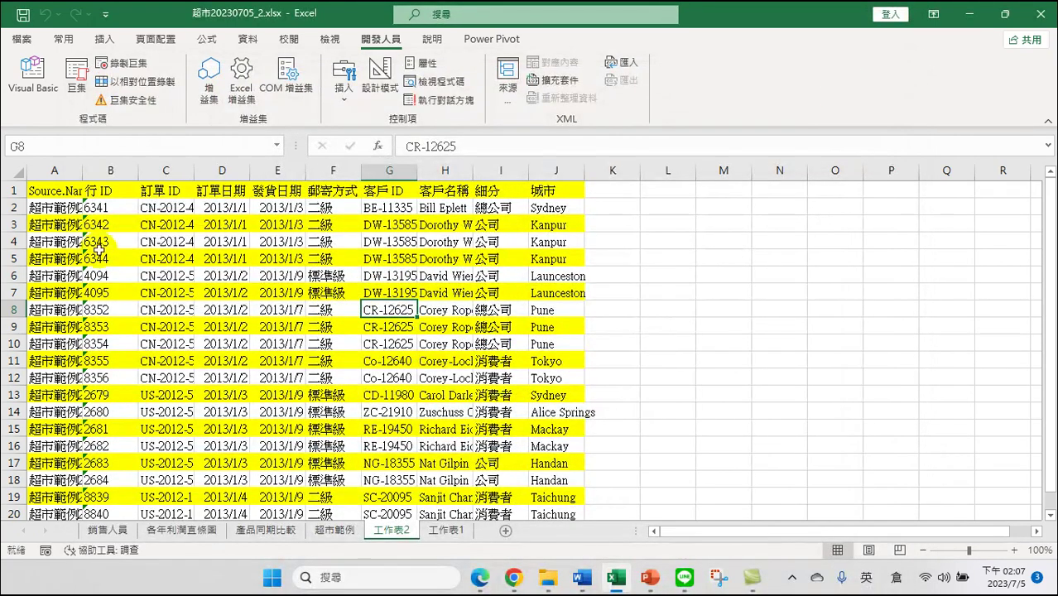
With A1 selected, run the ColorRows macro from the Macros list.
{"action": "left_click", "coordinate": [41, 191]}
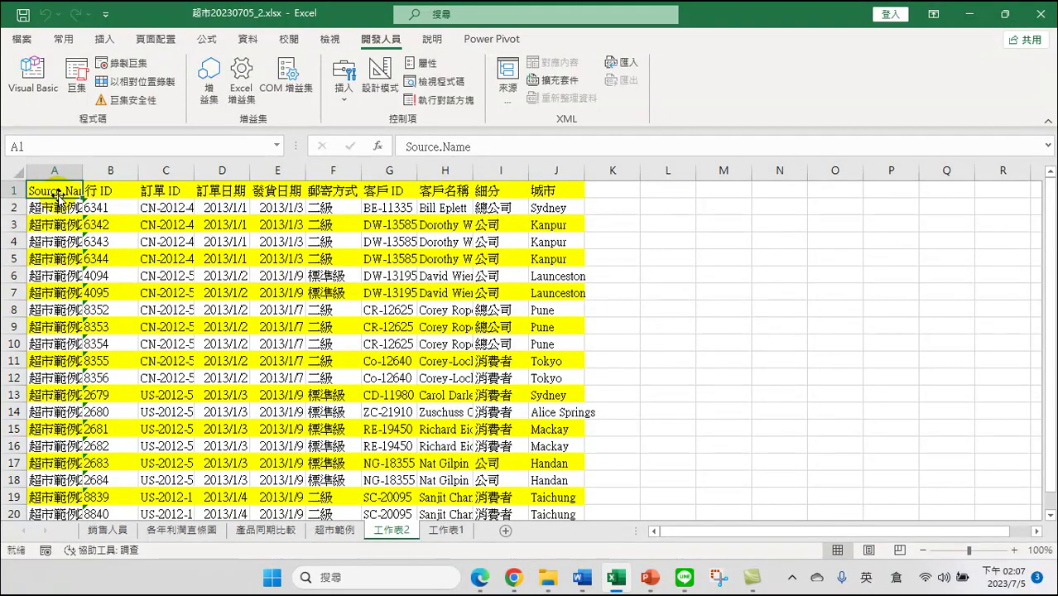
{"action": "left_click", "coordinate": [380, 39]}
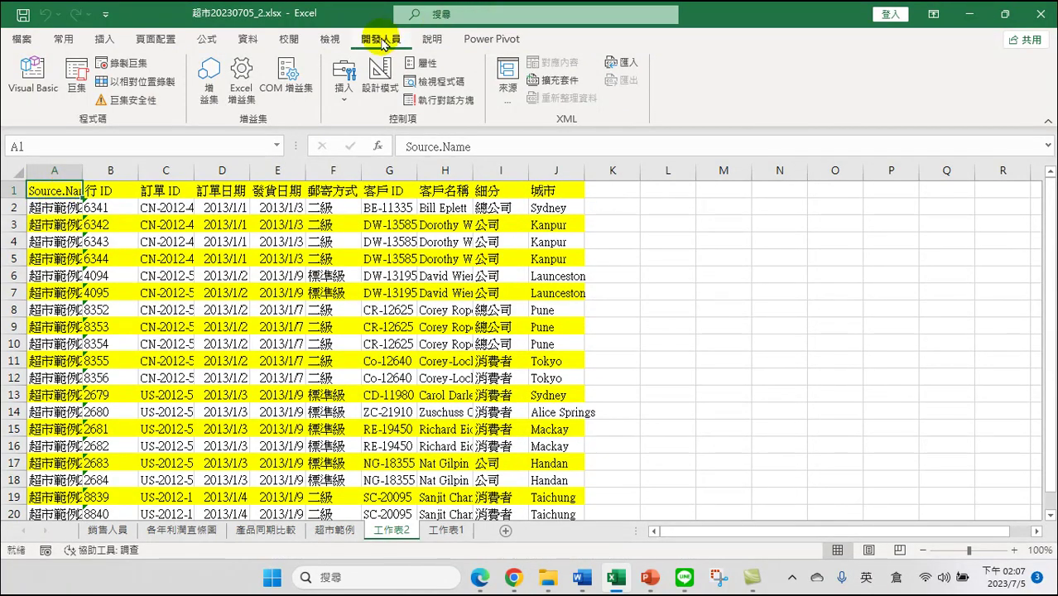
{"action": "left_click", "coordinate": [79, 75]}
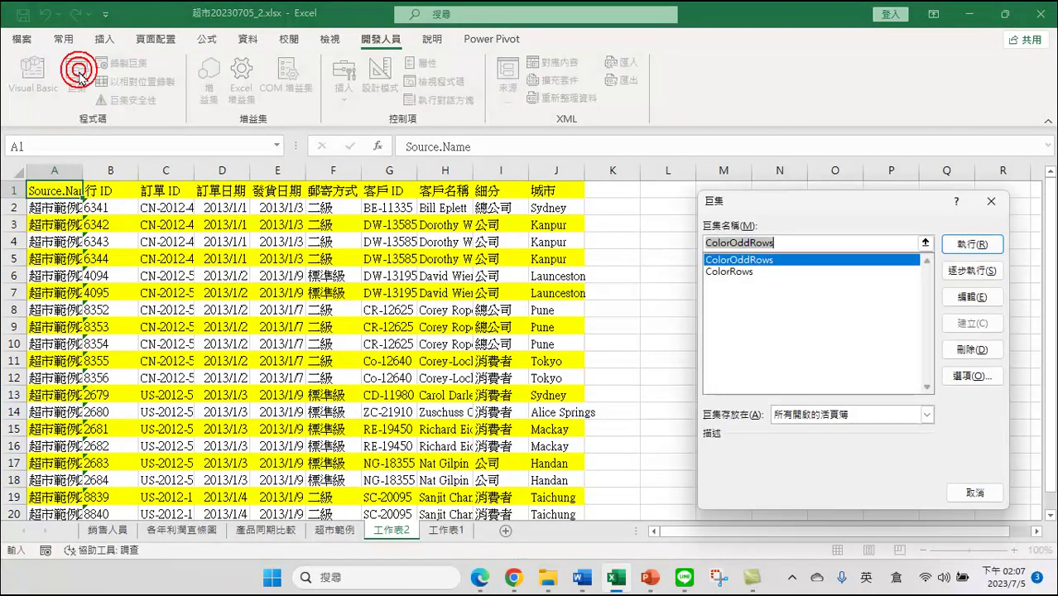
{"action": "left_click", "coordinate": [728, 275]}
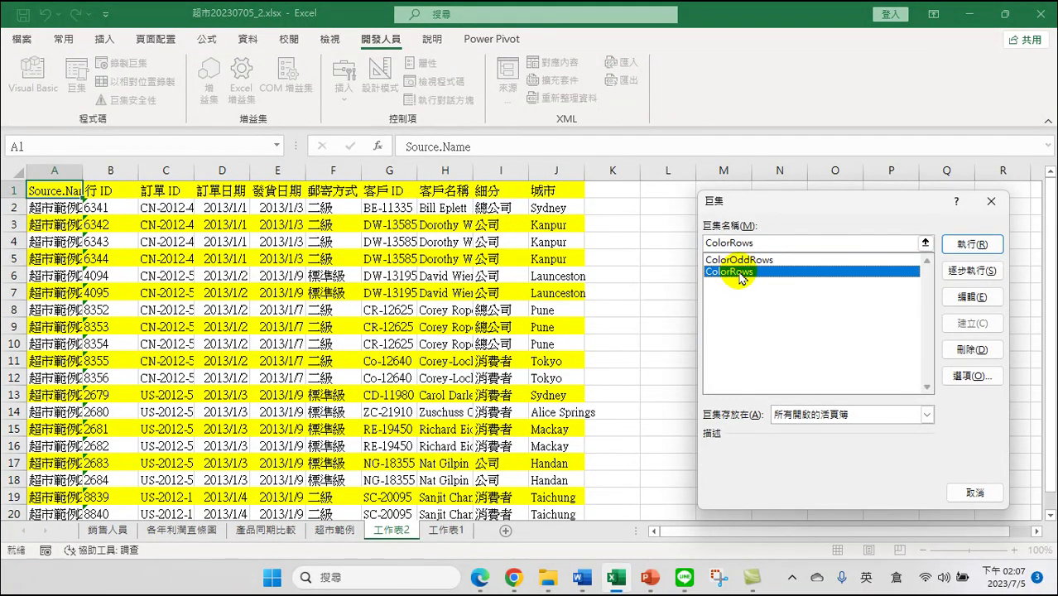
{"action": "left_click", "coordinate": [963, 242]}
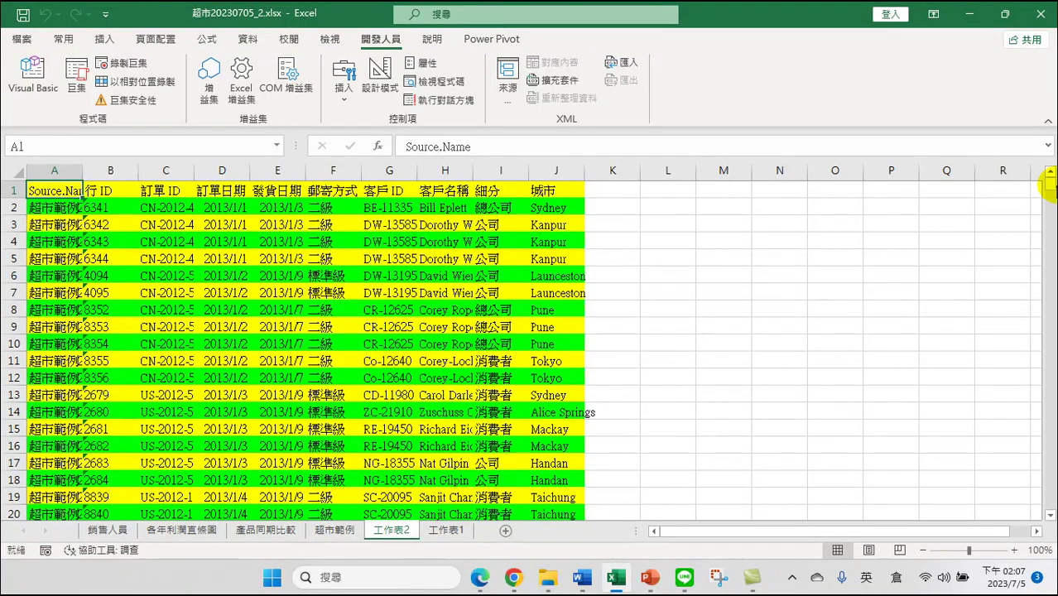
Scroll down to row 10000 to verify the yellow-green banding, then bring up the Macros list.
{"action": "left_click_drag", "start_coordinate": [1048, 184], "coordinate": [1049, 502]}
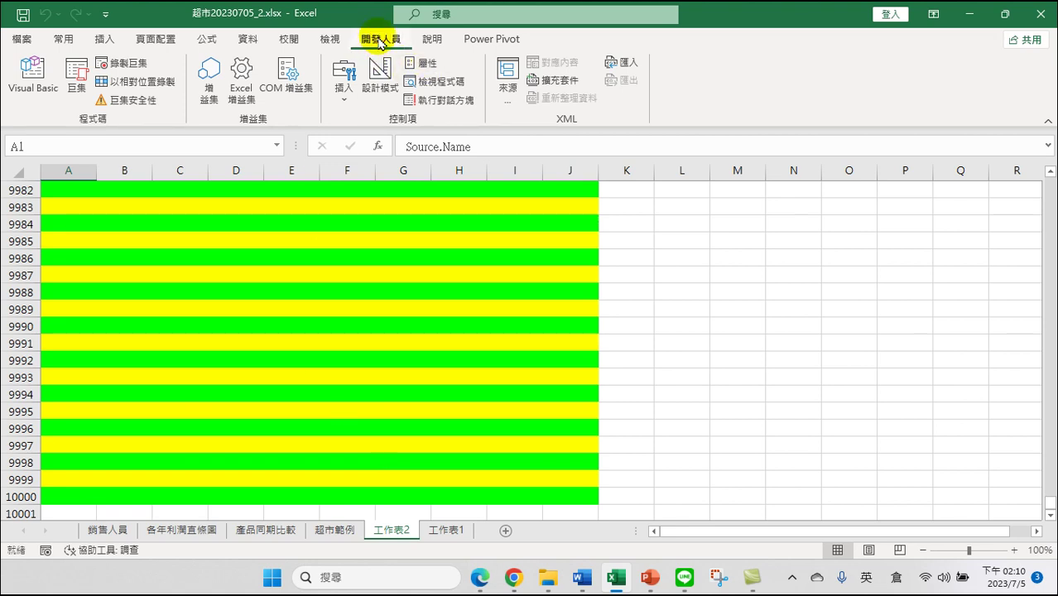
{"action": "left_click", "coordinate": [73, 78]}
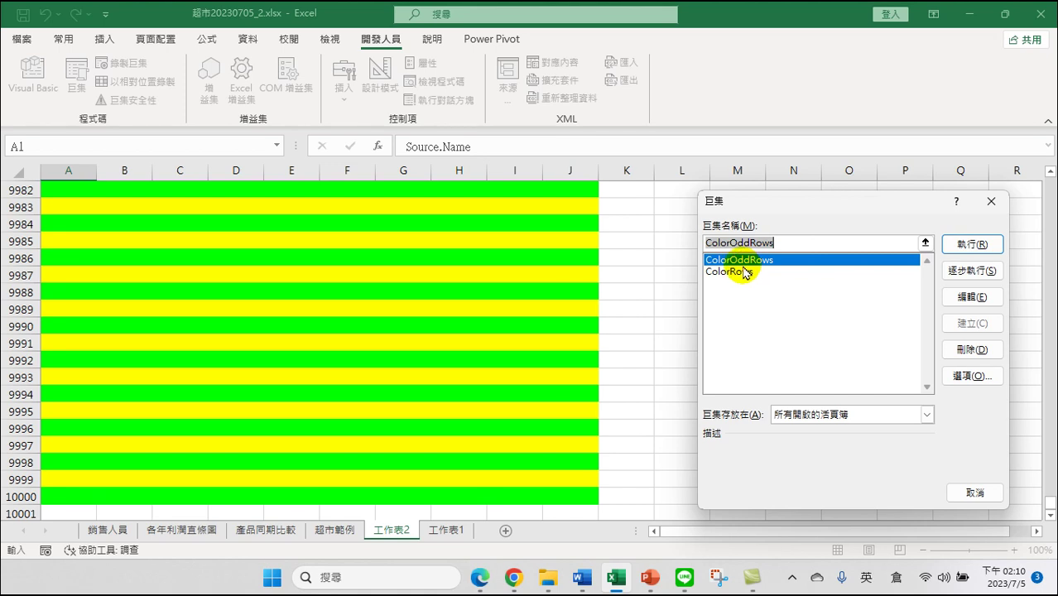
Edit the macros to view ColorOddRows and ColorRows in Module1.
{"action": "left_click", "coordinate": [964, 297]}
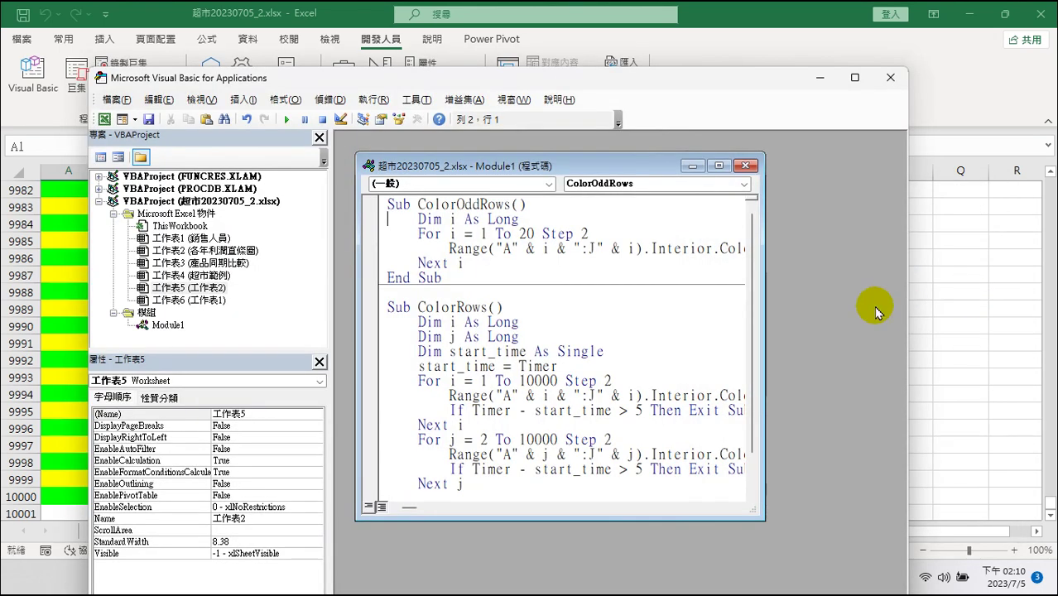
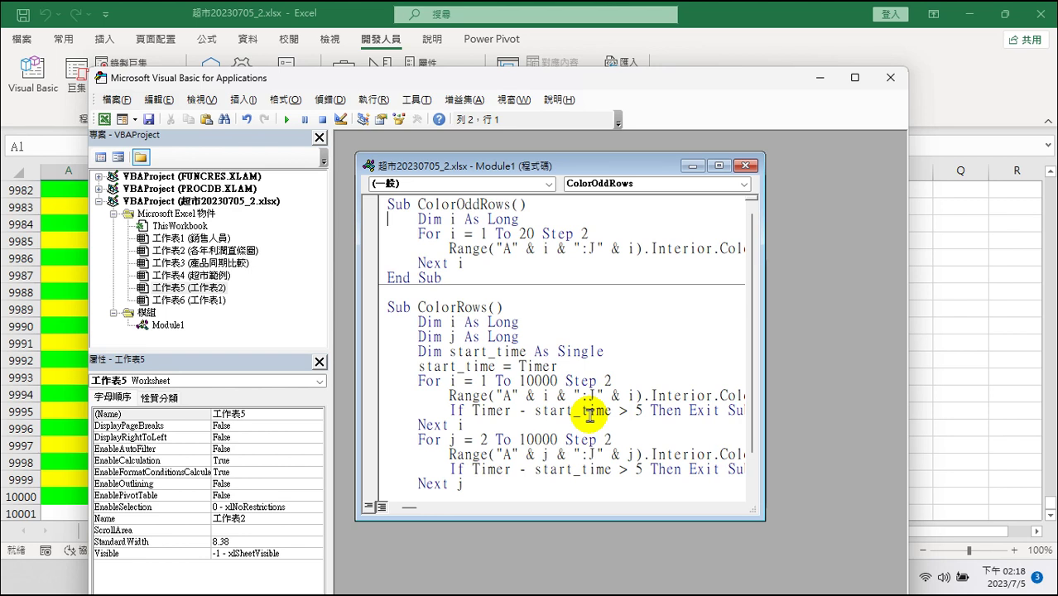
Select the 10000 upper limit of the ColorRows For i loop, then exit the VBA editor.
{"action": "left_click", "coordinate": [556, 293]}
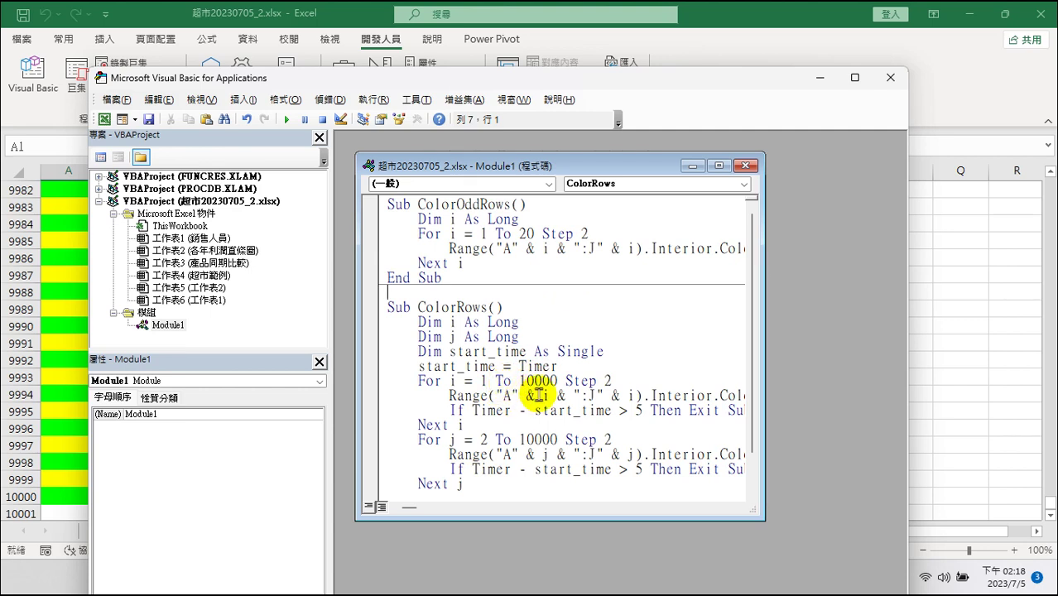
{"action": "left_click", "coordinate": [519, 381]}
{"action": "left_click_drag", "start_coordinate": [518, 381], "coordinate": [558, 380]}
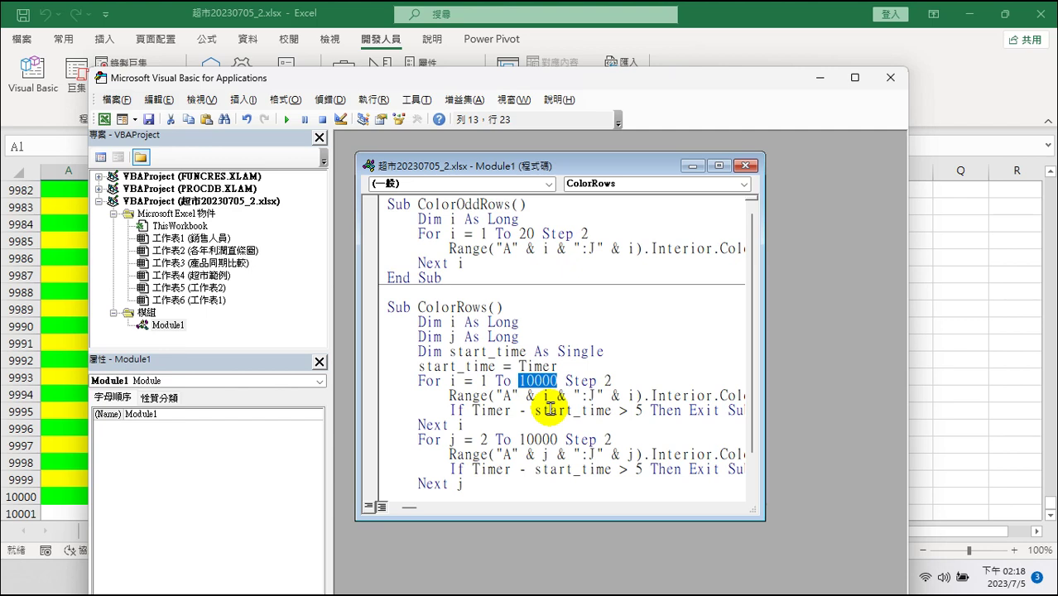
{"action": "left_click", "coordinate": [891, 76]}
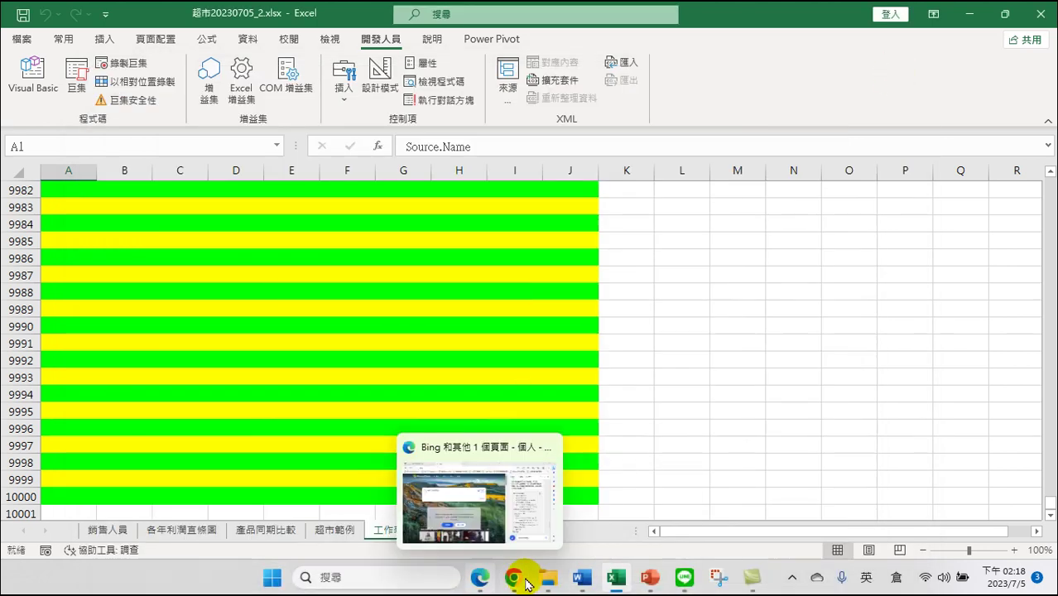
Browse from 2023Y through the 20230705 workshop, 範例 and 超市範例 folders, then open 超市範例2013.csv.
{"action": "left_click", "coordinate": [548, 579]}
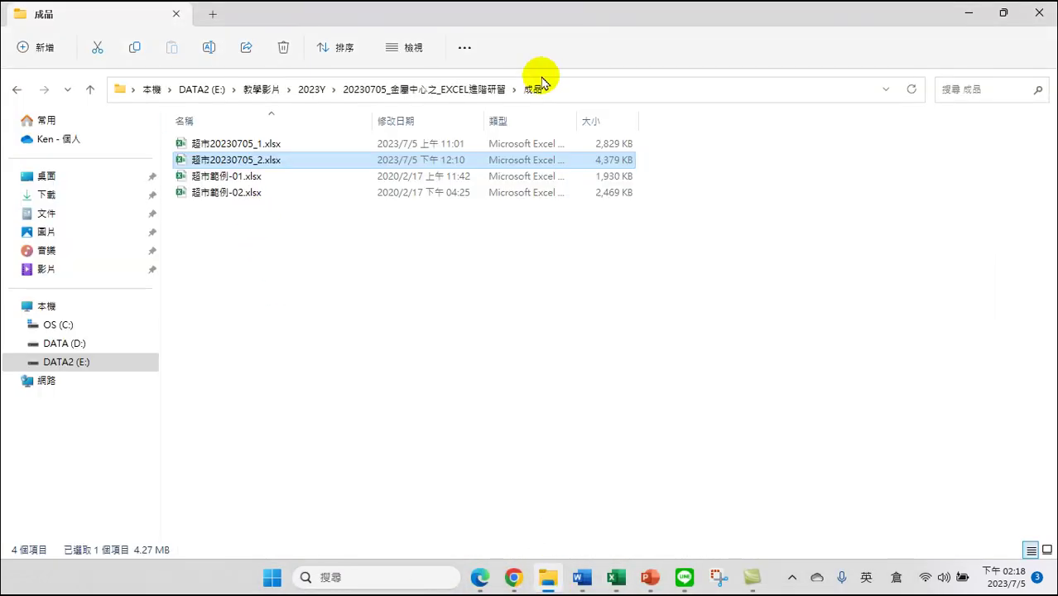
{"action": "left_click", "coordinate": [310, 90]}
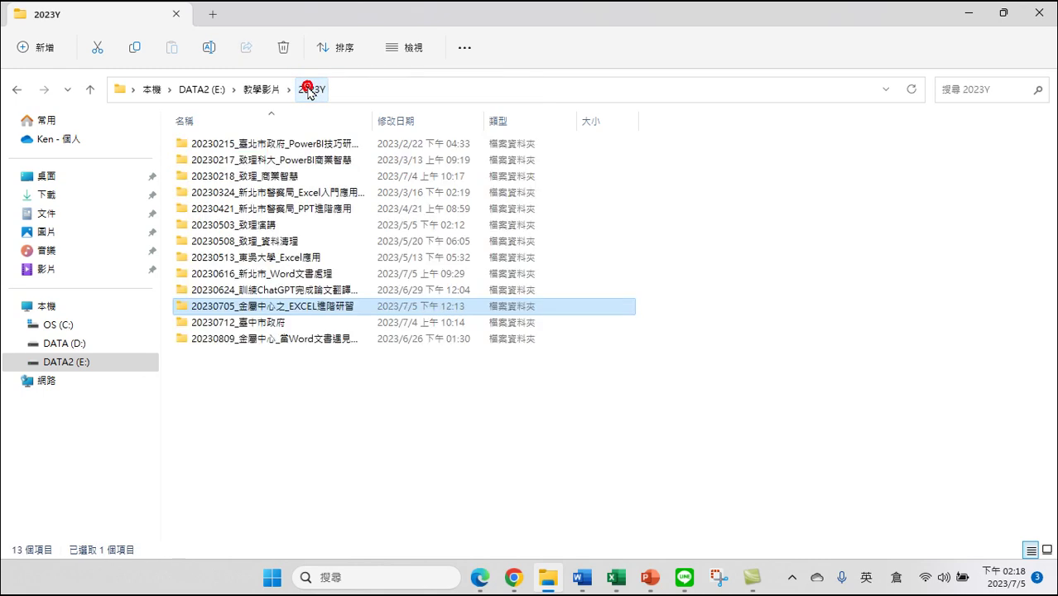
{"action": "double_click", "coordinate": [256, 308]}
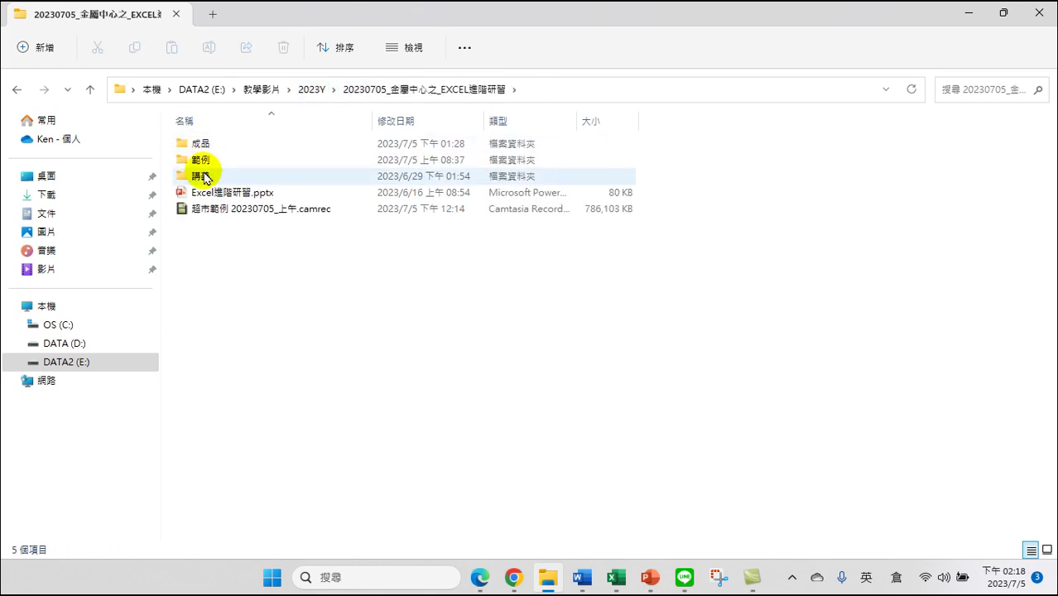
{"action": "double_click", "coordinate": [202, 162]}
{"action": "double_click", "coordinate": [219, 145]}
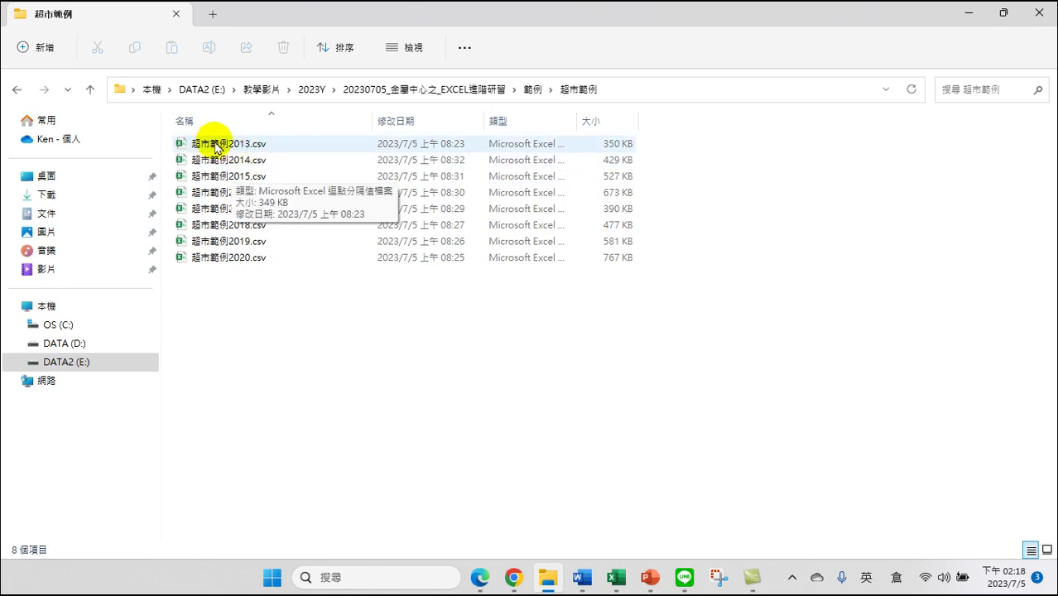
{"action": "double_click", "coordinate": [247, 150]}
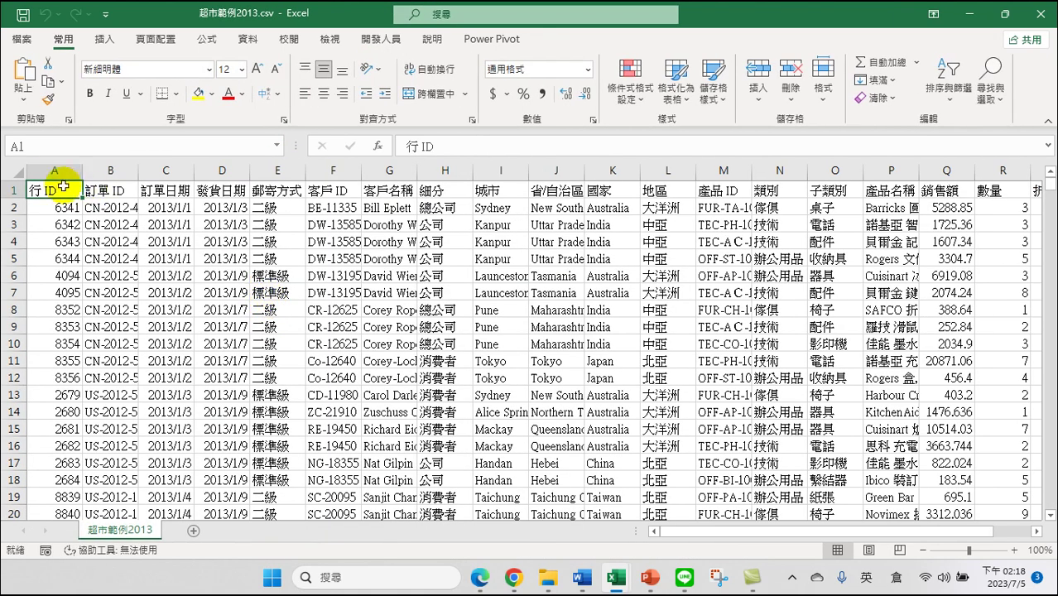
Select column A to check its count, close the 2013 CSV, and select G9991 in the coloured sheet.
{"action": "left_click", "coordinate": [55, 170]}
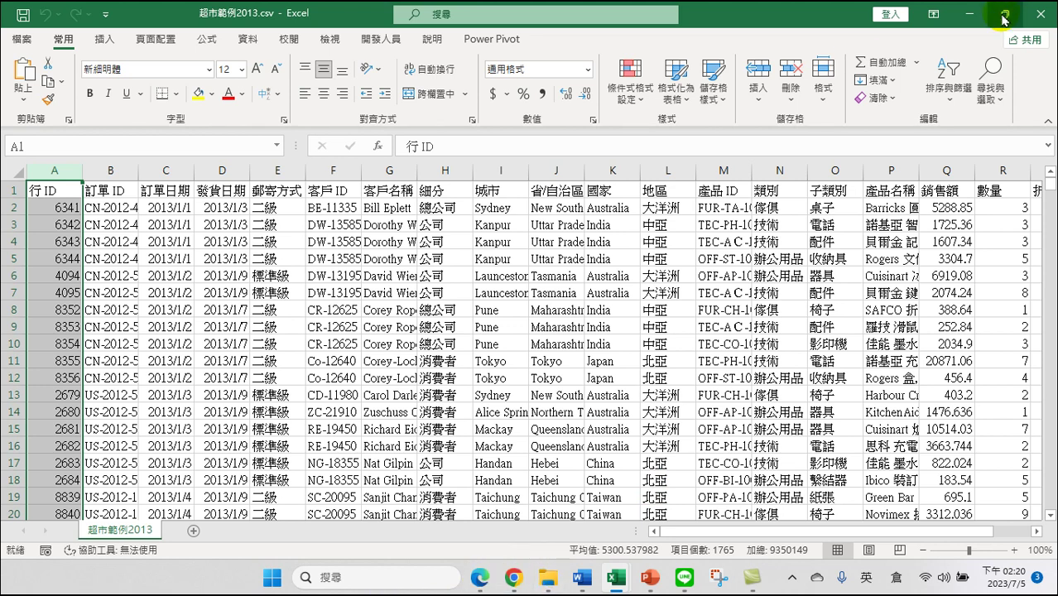
{"action": "left_click", "coordinate": [1039, 14]}
{"action": "left_click", "coordinate": [412, 339]}
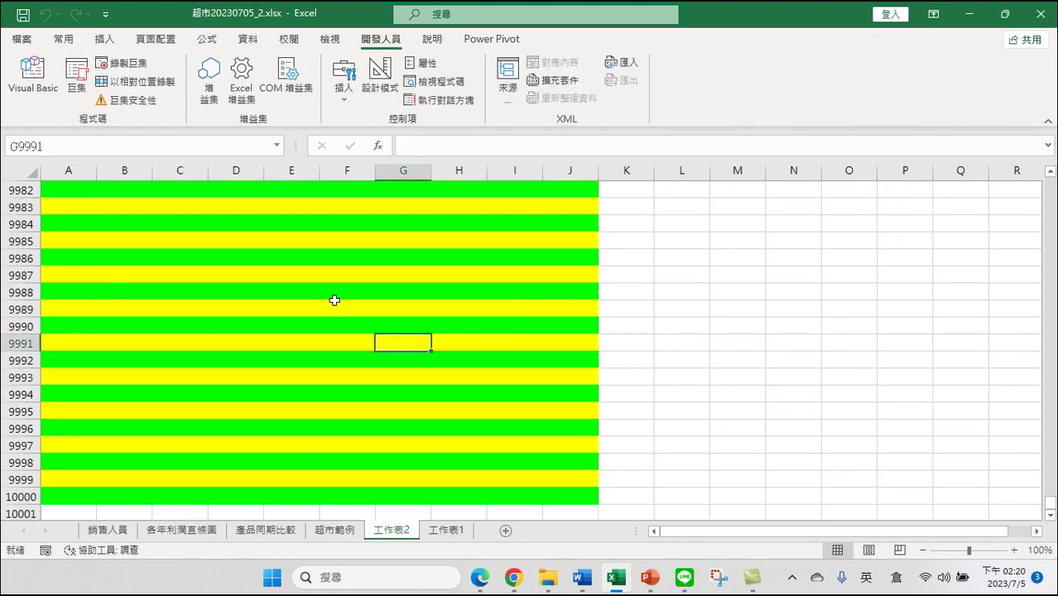
Move past the 銷售人員 sheet to 各年利潤直條圖 and read the yearly profit bar values.
{"action": "scroll", "coordinate": [335, 300], "scroll_direction": "up", "scroll_amount": 5}
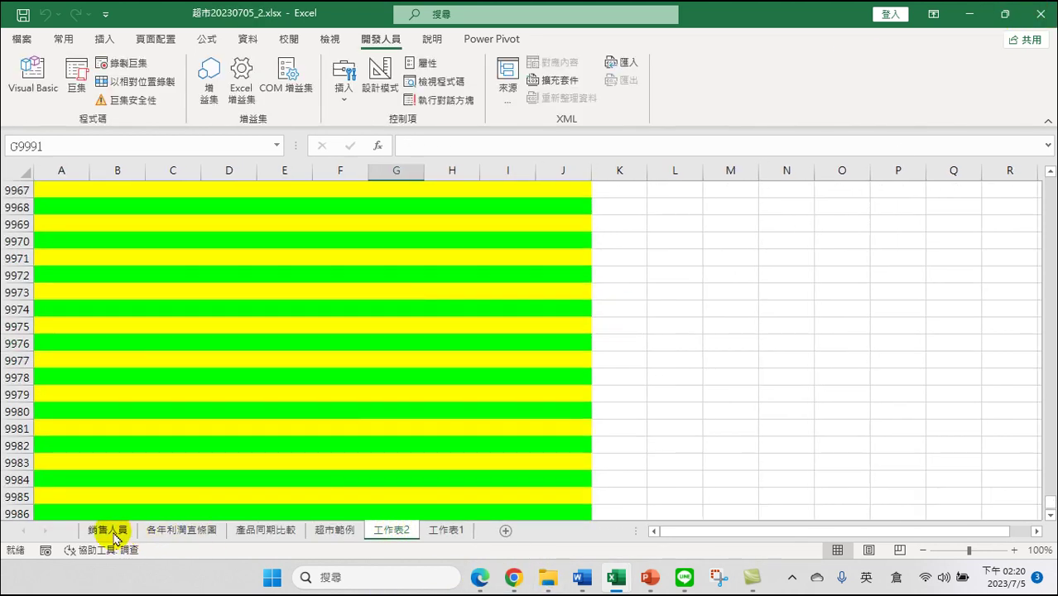
{"action": "left_click", "coordinate": [114, 534]}
{"action": "left_click", "coordinate": [189, 532]}
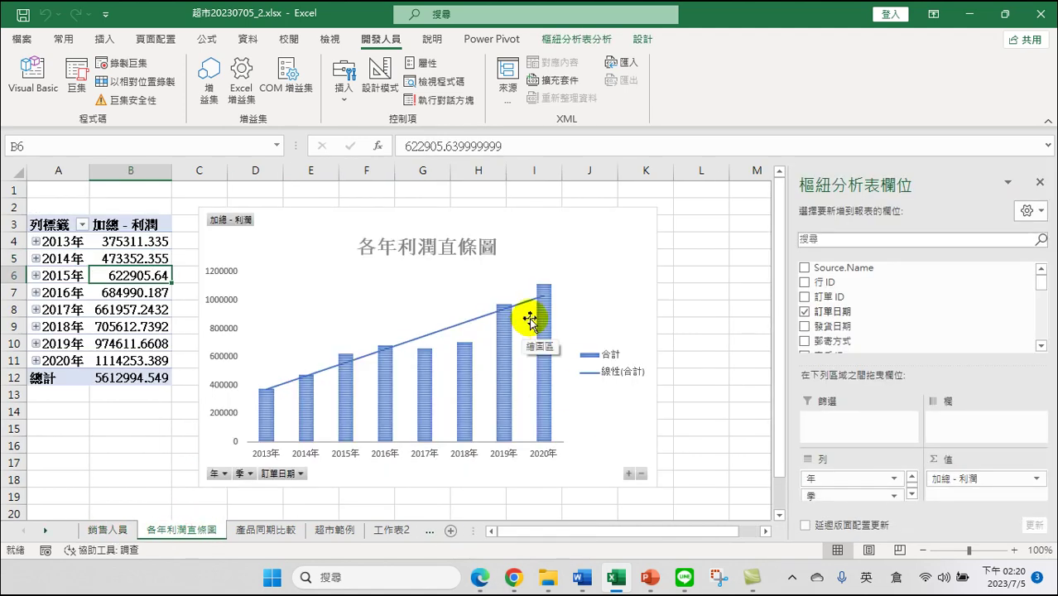
{"action": "mouse_move", "coordinate": [507, 330]}
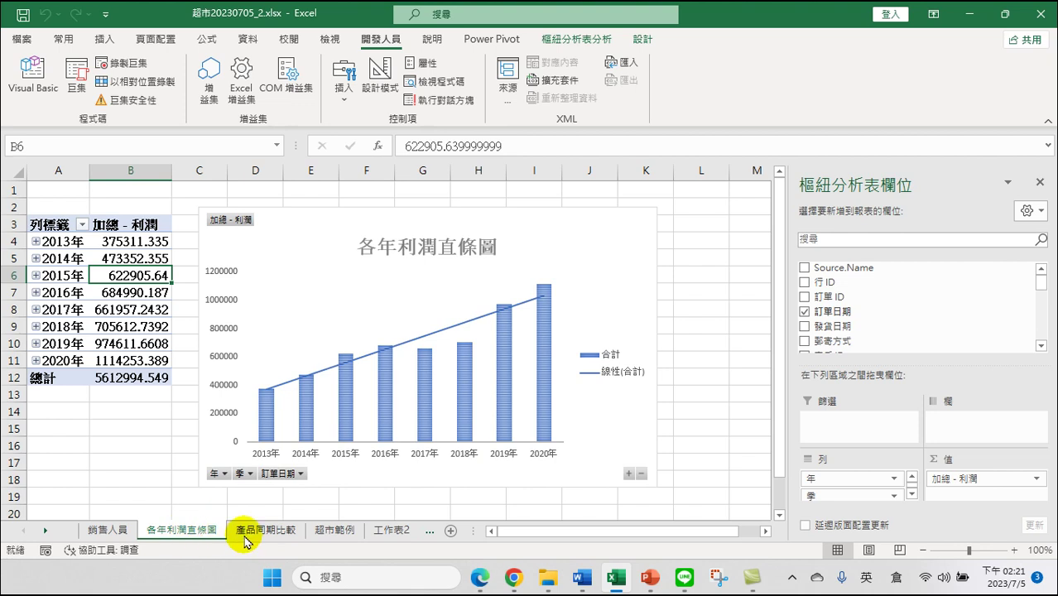
{"action": "left_click", "coordinate": [248, 533]}
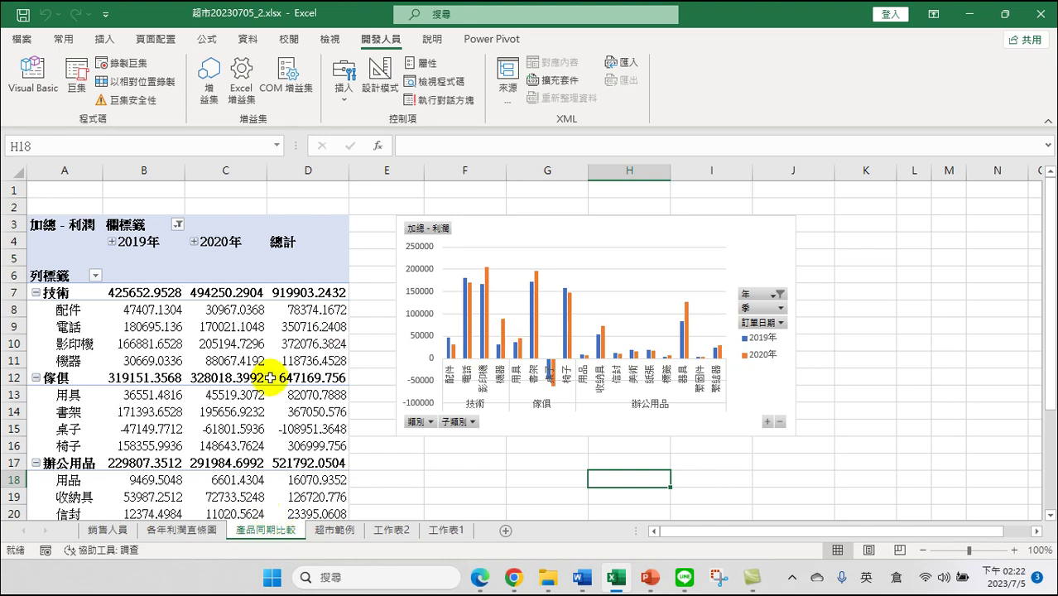
{"action": "scroll", "coordinate": [207, 347], "scroll_direction": "down", "scroll_amount": 2}
{"action": "scroll", "coordinate": [219, 339], "scroll_direction": "up", "scroll_amount": 2}
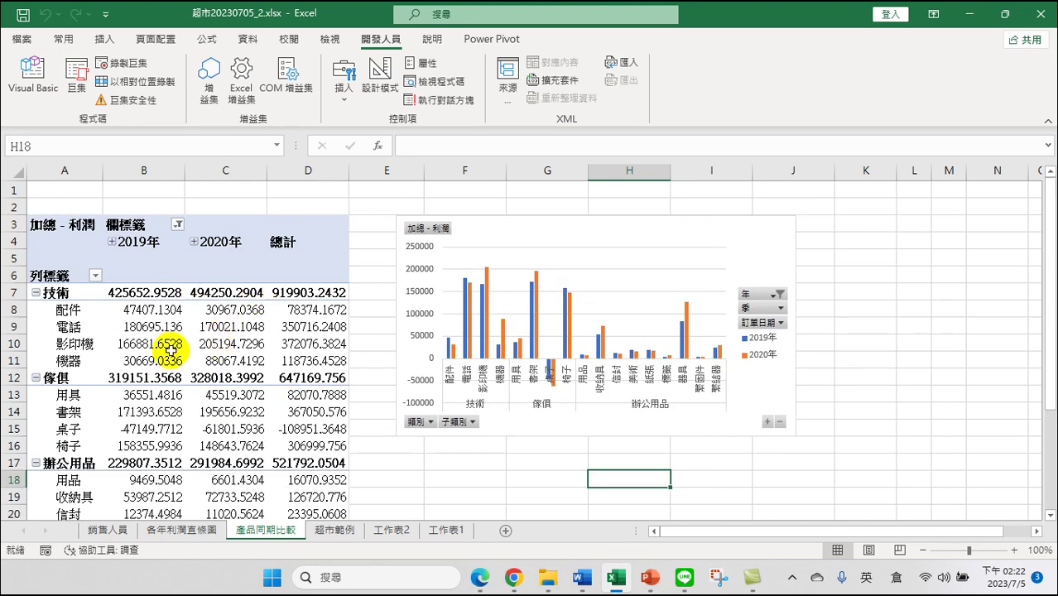
{"action": "mouse_move", "coordinate": [172, 349]}
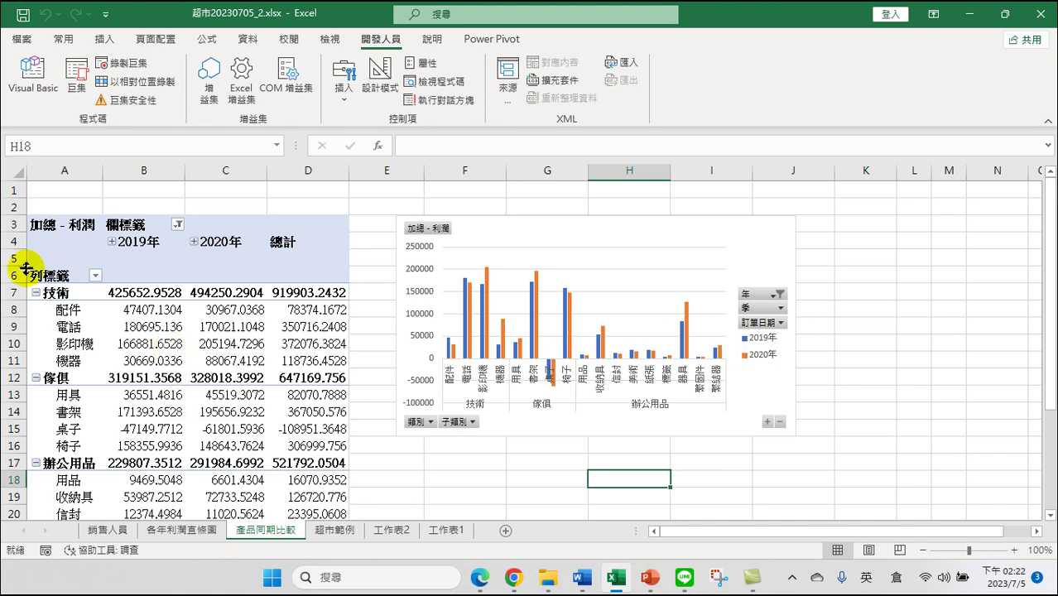
{"action": "left_click", "coordinate": [182, 534]}
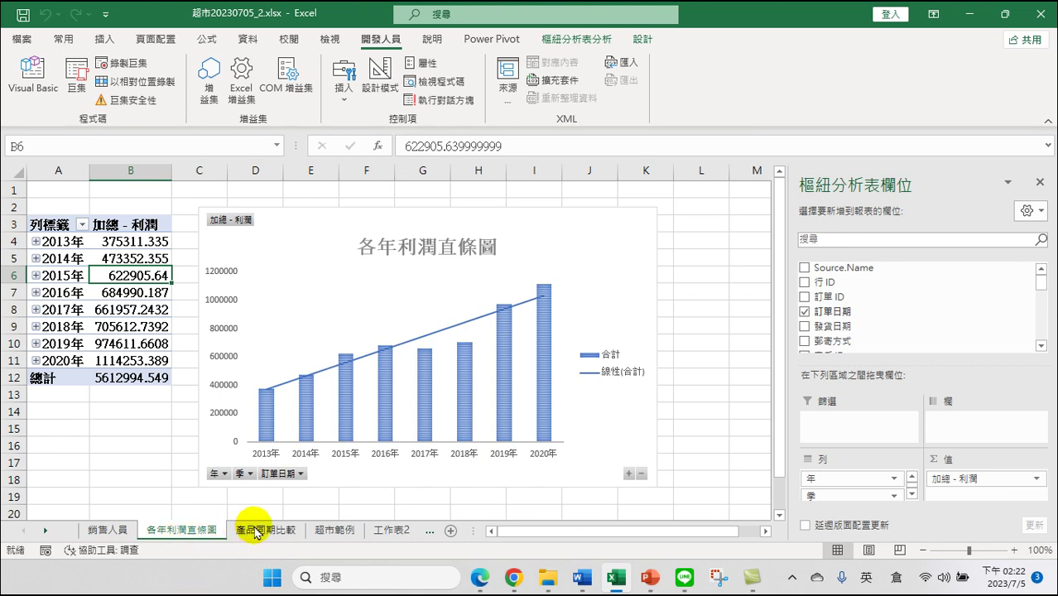
Go to the 產品同期比較 sheet tab.
{"action": "left_click", "coordinate": [254, 529]}
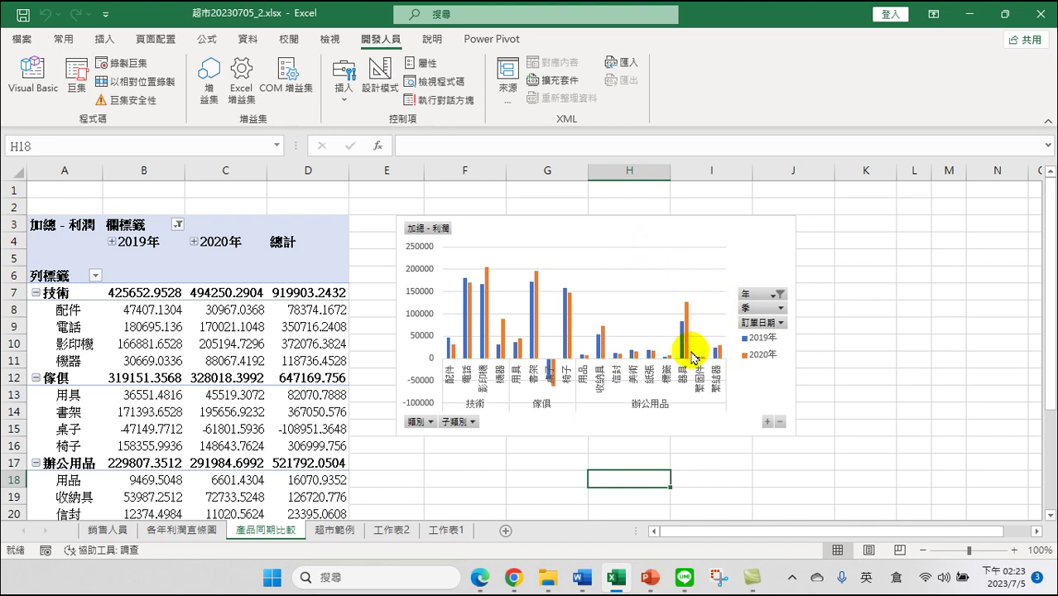
Read the 2019 and 2020 subcategory profit values on the pivot chart's columns.
{"action": "left_click", "coordinate": [490, 465]}
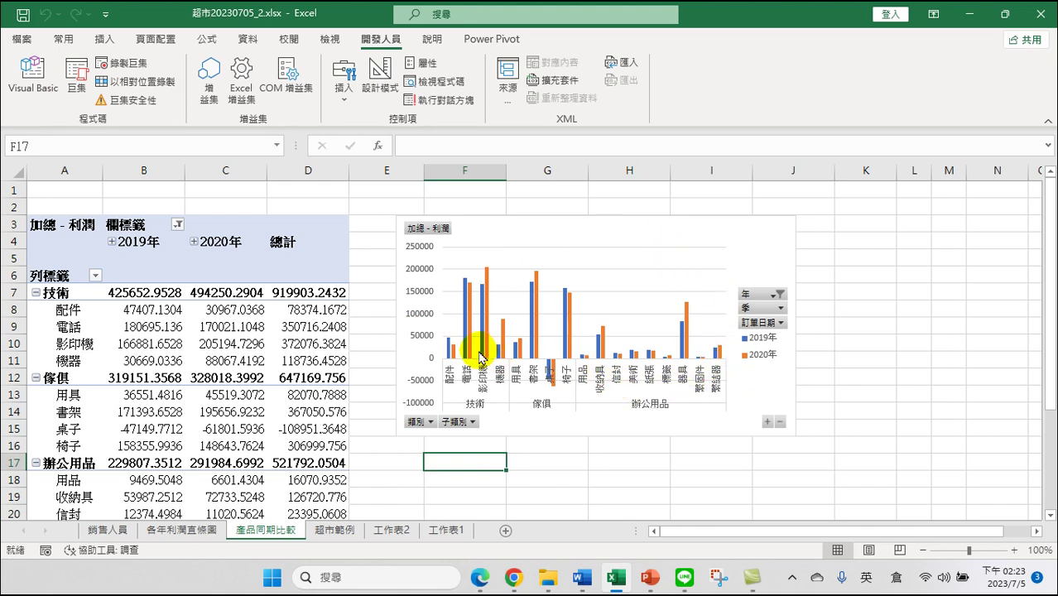
{"action": "mouse_move", "coordinate": [484, 358]}
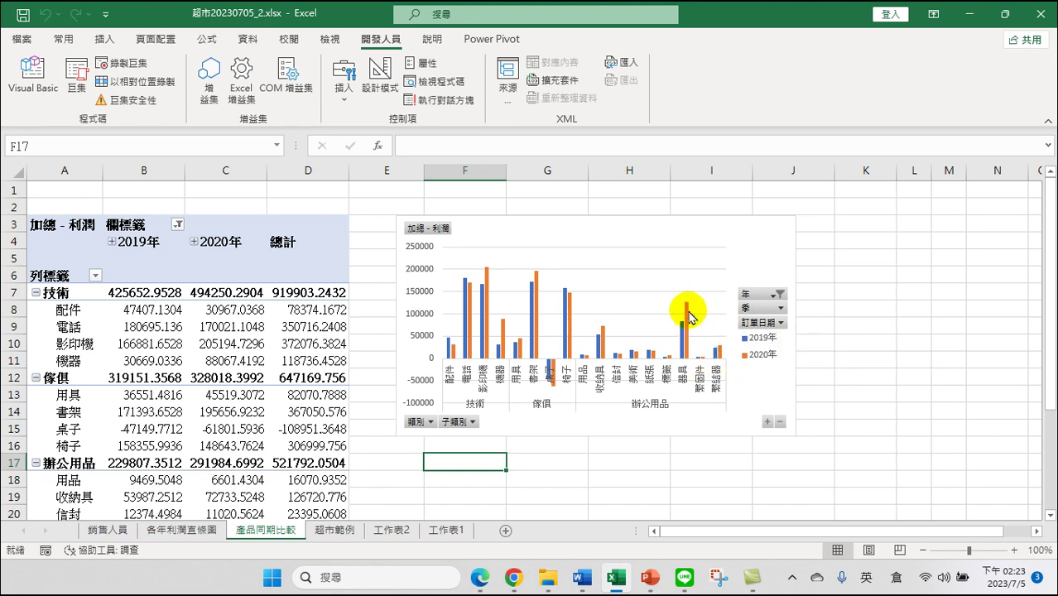
{"action": "mouse_move", "coordinate": [688, 316]}
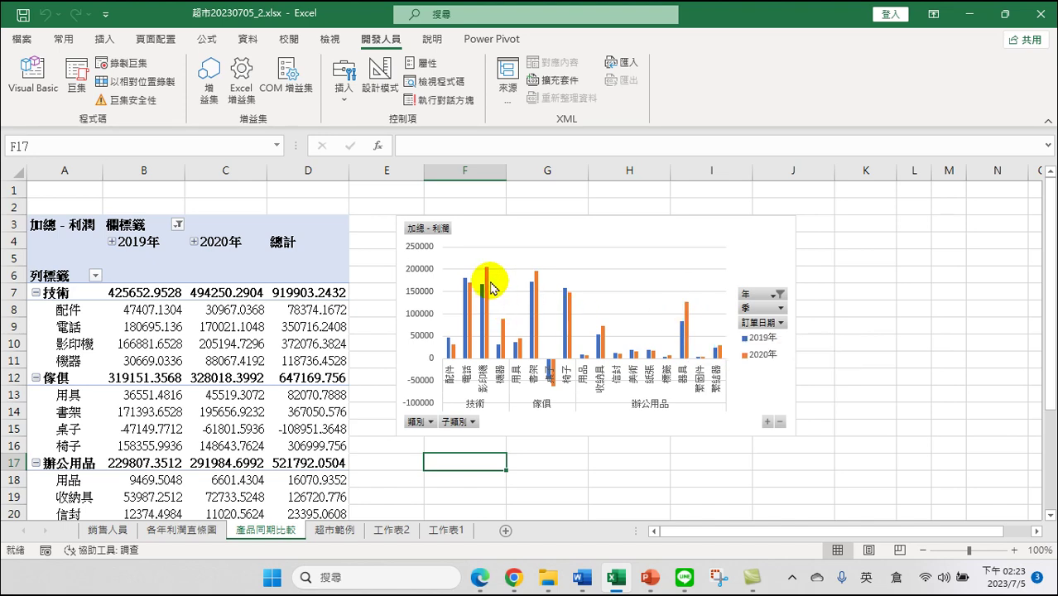
{"action": "mouse_move", "coordinate": [487, 280]}
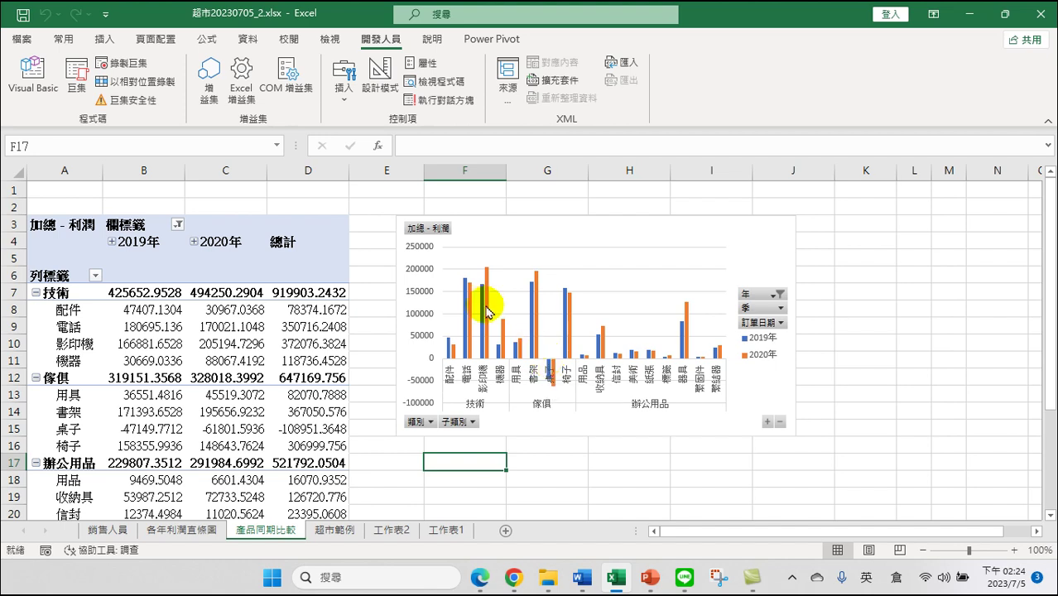
{"action": "mouse_move", "coordinate": [472, 296]}
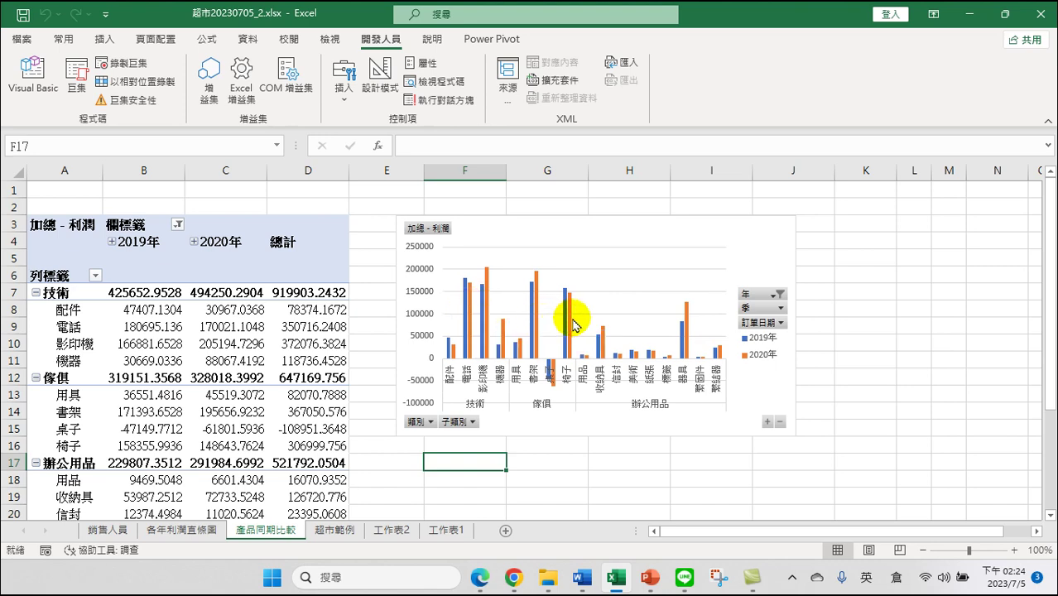
{"action": "mouse_move", "coordinate": [571, 319]}
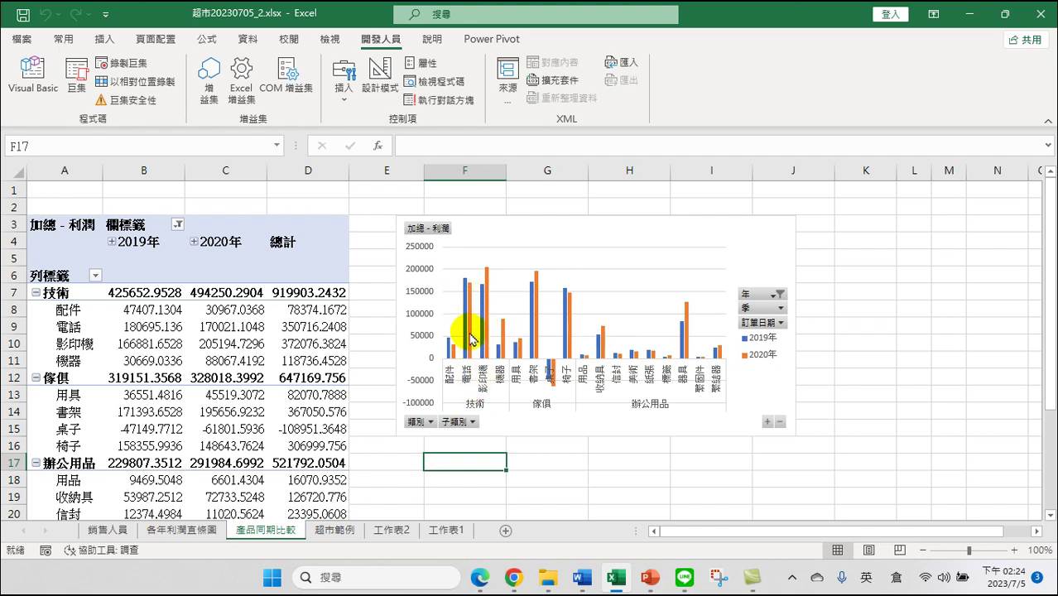
Single out the 2020 電話 bar in the chart, then select the 電話 row cell A9.
{"action": "left_click", "coordinate": [472, 334]}
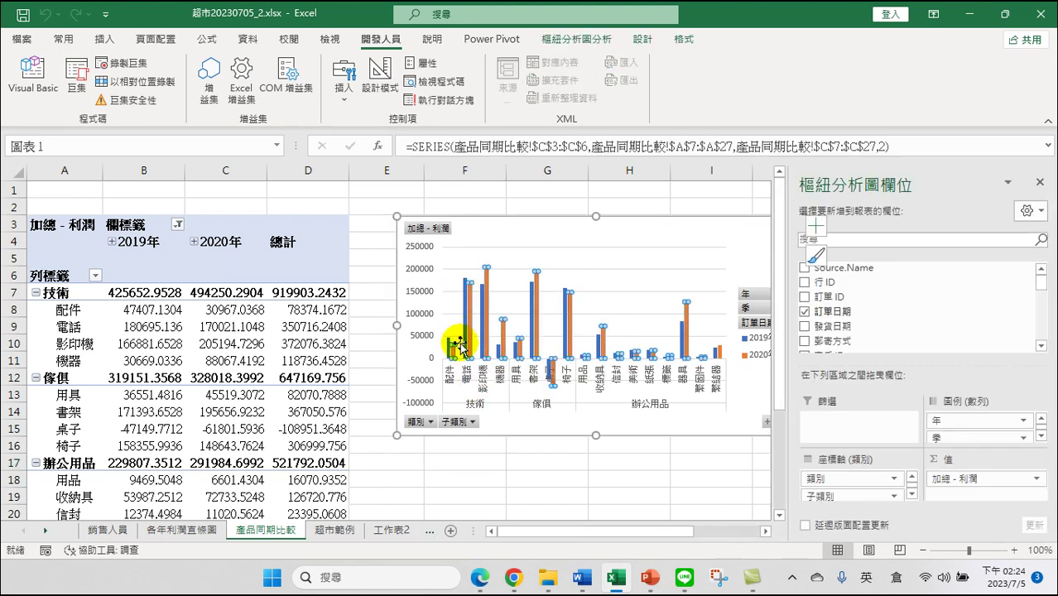
{"action": "left_click", "coordinate": [469, 308]}
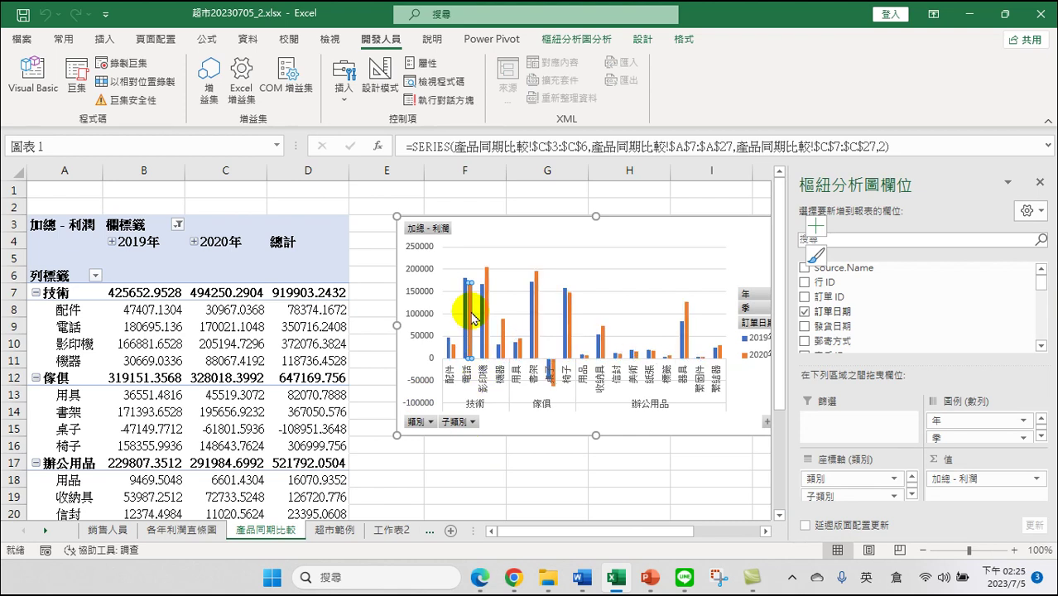
{"action": "left_click", "coordinate": [69, 328]}
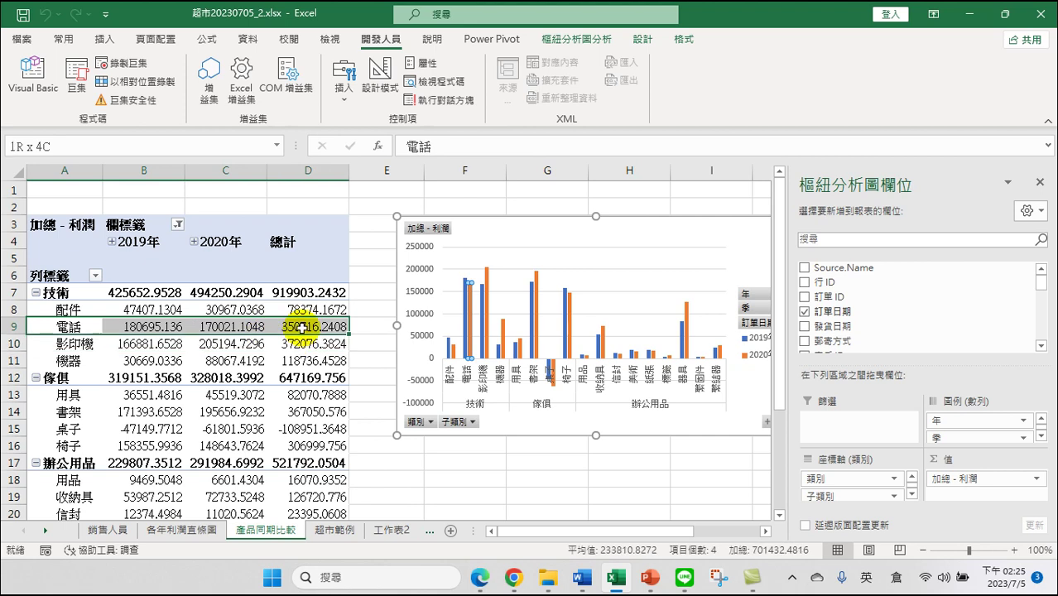
Apply yellow fill to the 電話 row A9:D9 and the 椅子 row A16:D16.
{"action": "left_click_drag", "start_coordinate": [264, 335], "coordinate": [307, 326]}
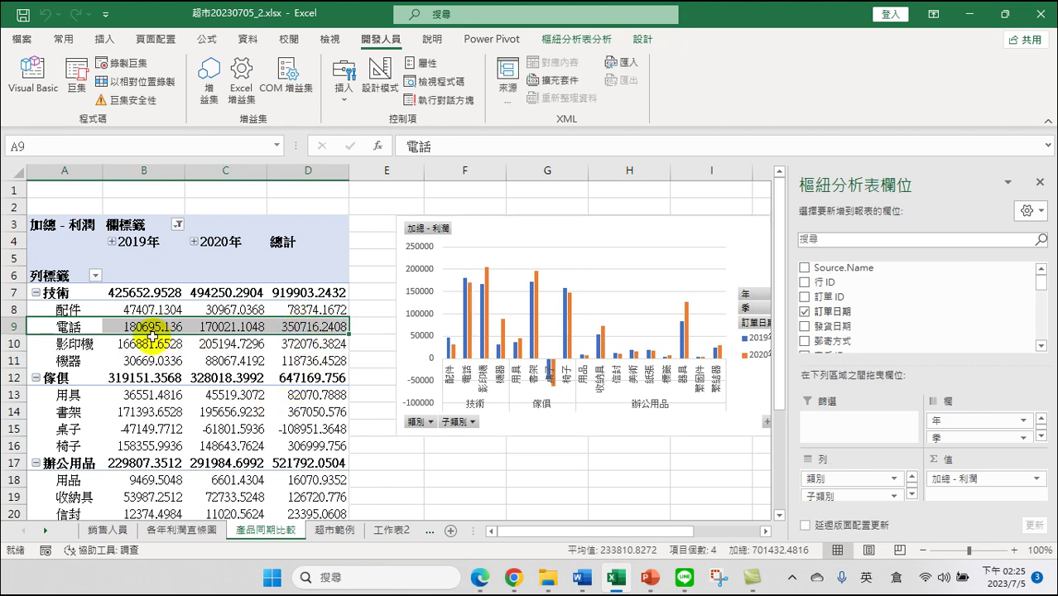
{"action": "left_click", "coordinate": [66, 39]}
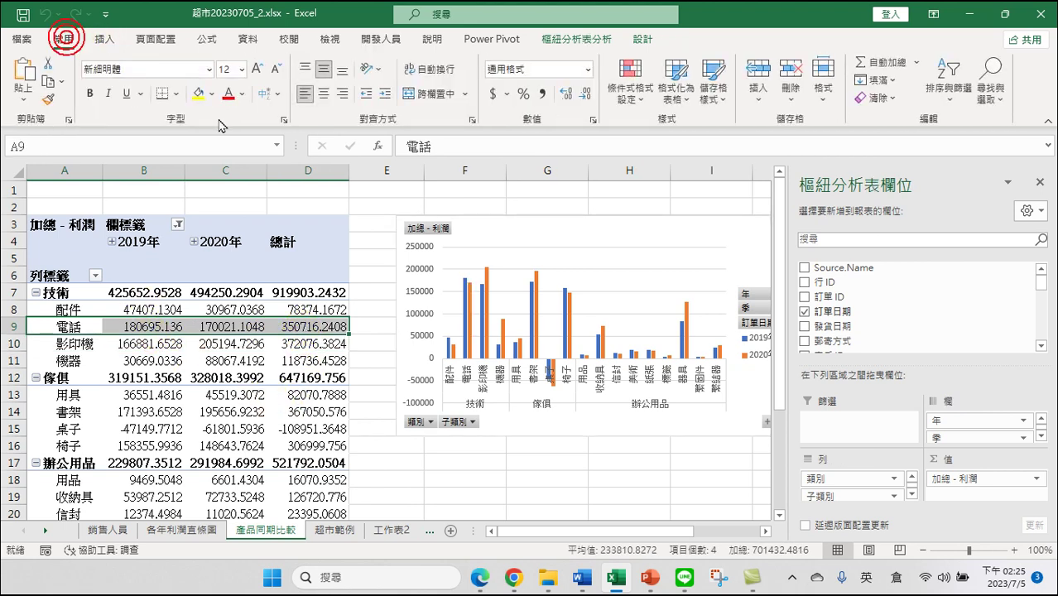
{"action": "left_click", "coordinate": [198, 92]}
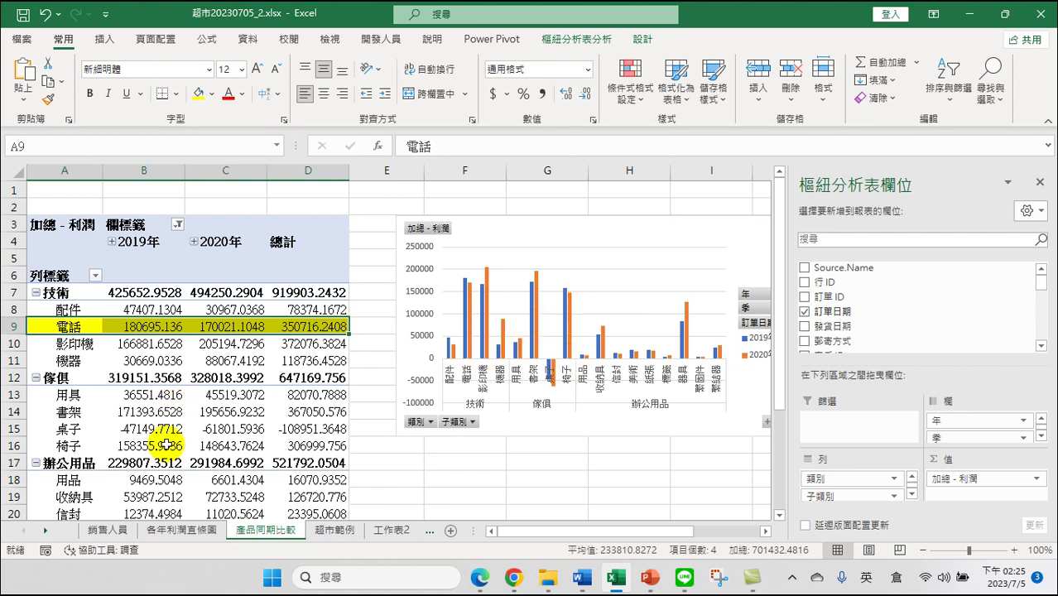
{"action": "mouse_move", "coordinate": [73, 445]}
{"action": "left_mouse_down"}
{"action": "mouse_move", "coordinate": [310, 454]}
{"action": "mouse_move", "coordinate": [306, 445]}
{"action": "left_mouse_up"}
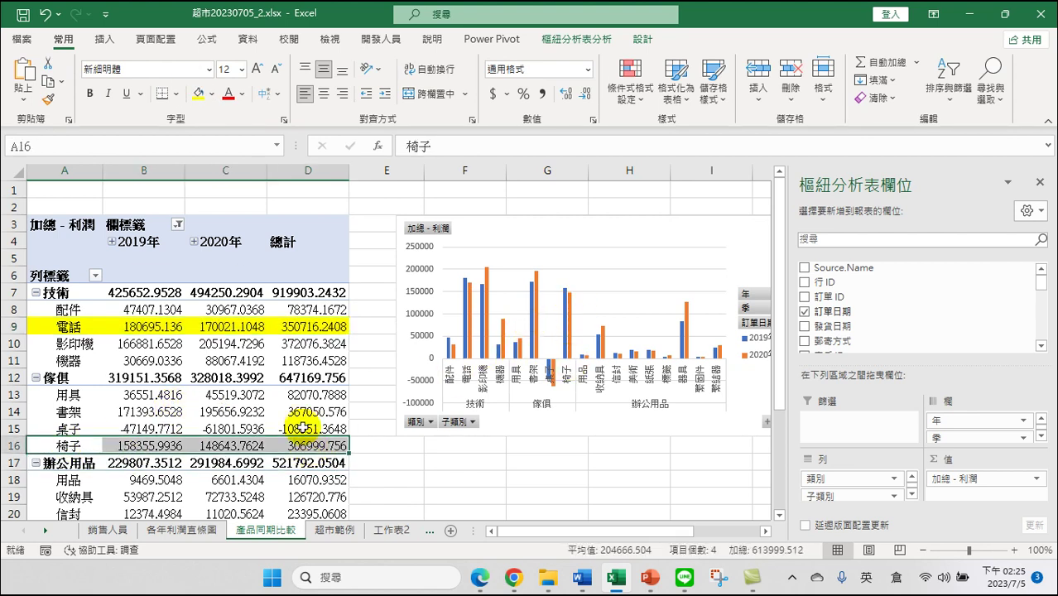
{"action": "left_click", "coordinate": [198, 92]}
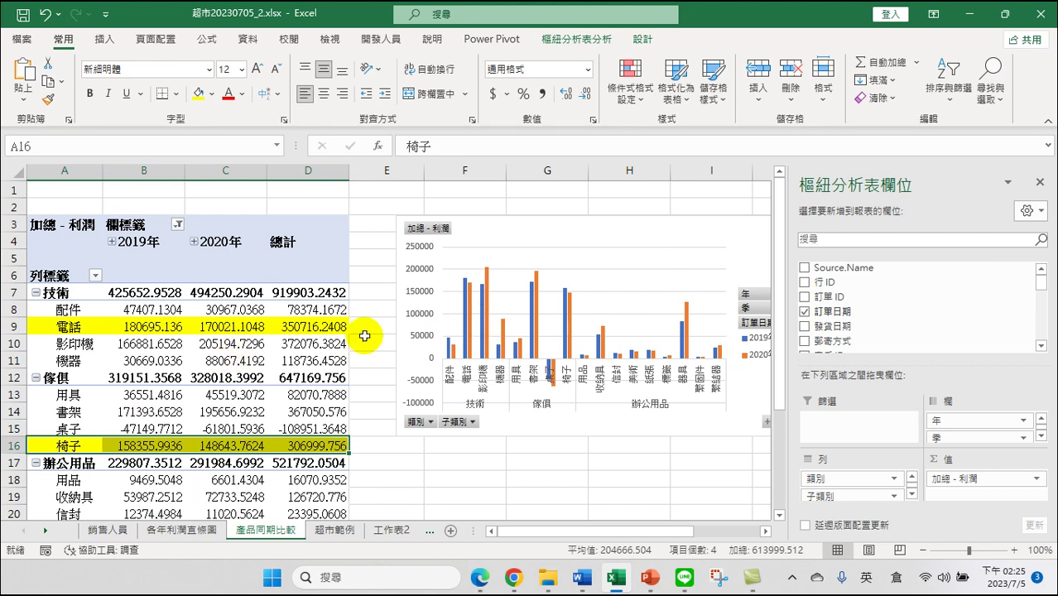
{"action": "left_click", "coordinate": [232, 374]}
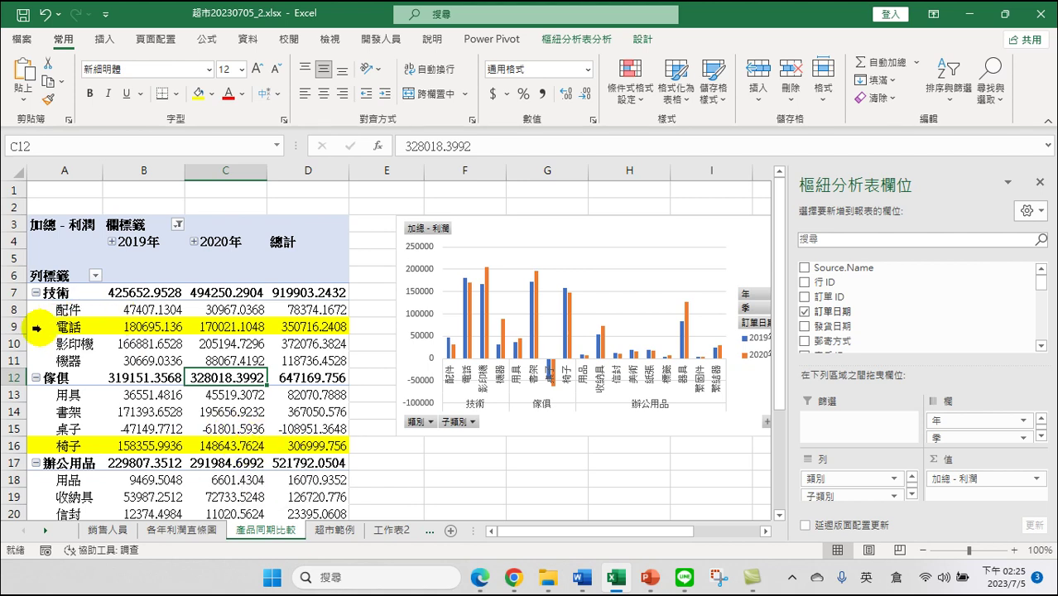
Refill the 電話 row A9:D9 and 椅子 row A16:D16 with red instead of yellow.
{"action": "left_click_drag", "start_coordinate": [73, 325], "coordinate": [307, 326]}
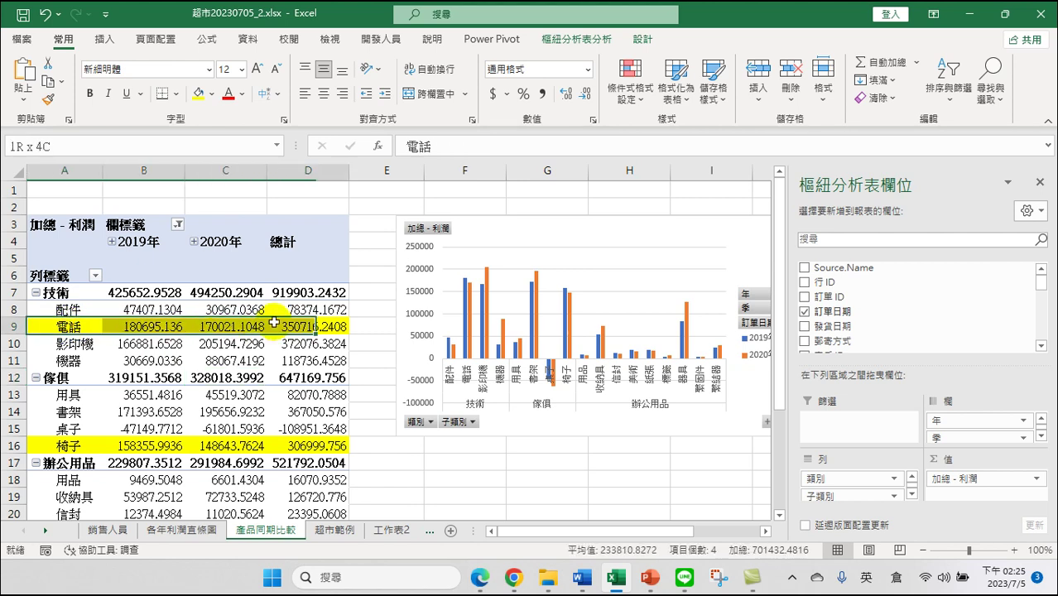
{"action": "left_click", "coordinate": [212, 94]}
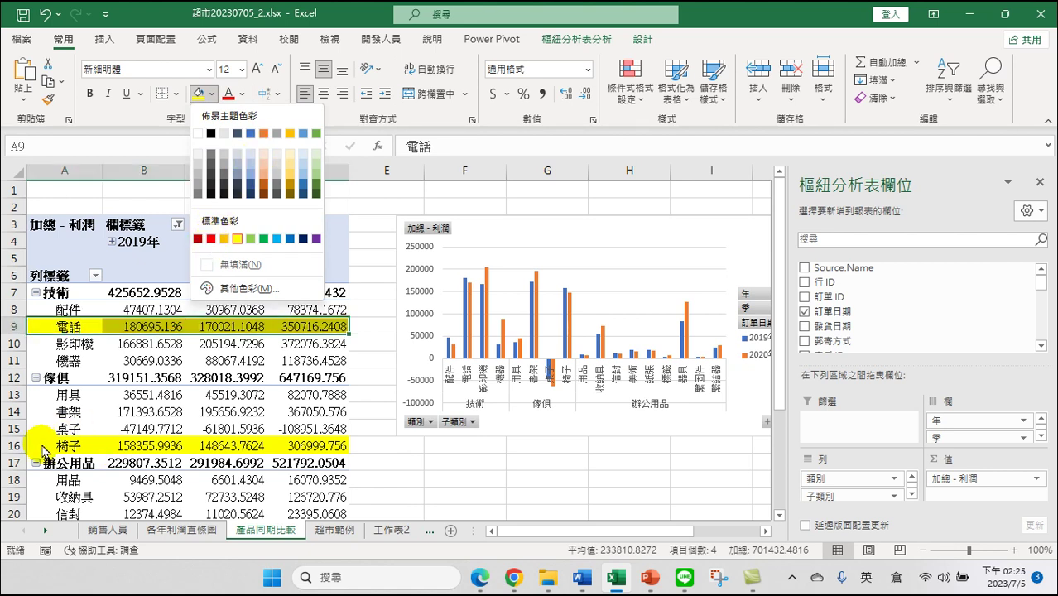
{"action": "left_click", "coordinate": [211, 239]}
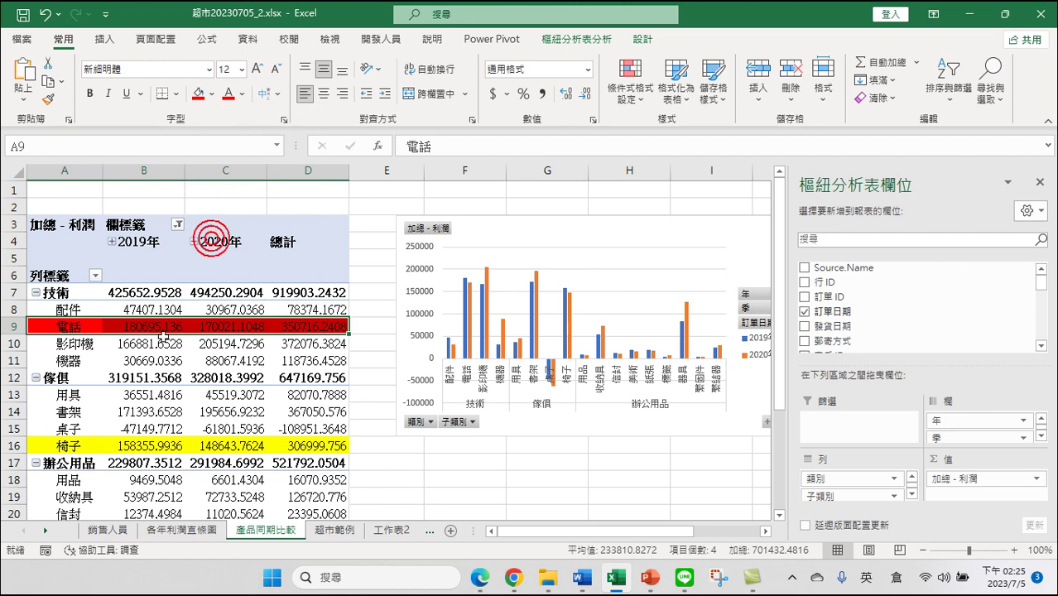
{"action": "left_click_drag", "start_coordinate": [67, 446], "coordinate": [306, 446]}
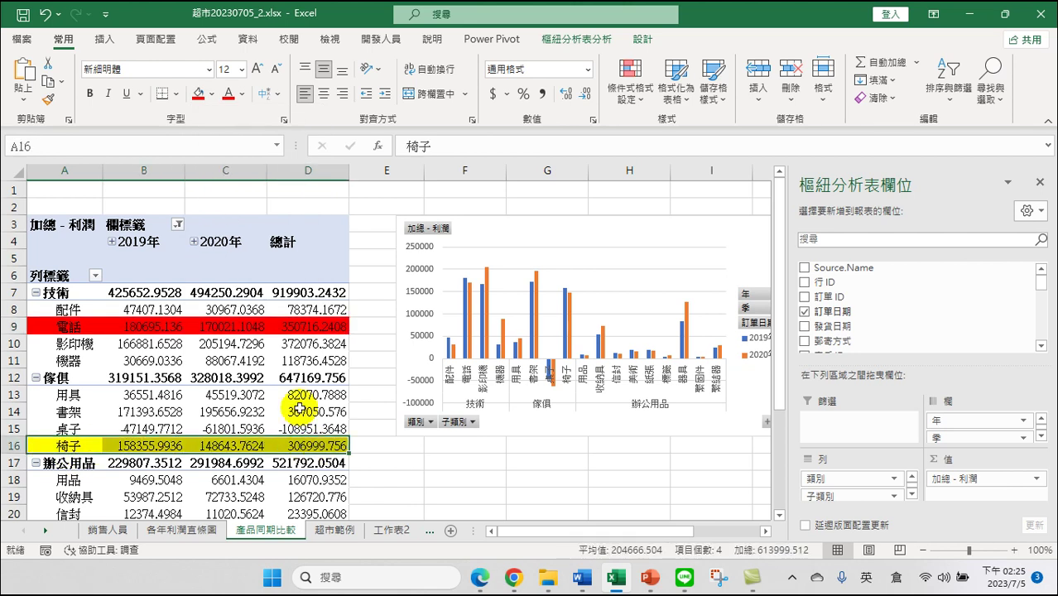
{"action": "left_click", "coordinate": [198, 98]}
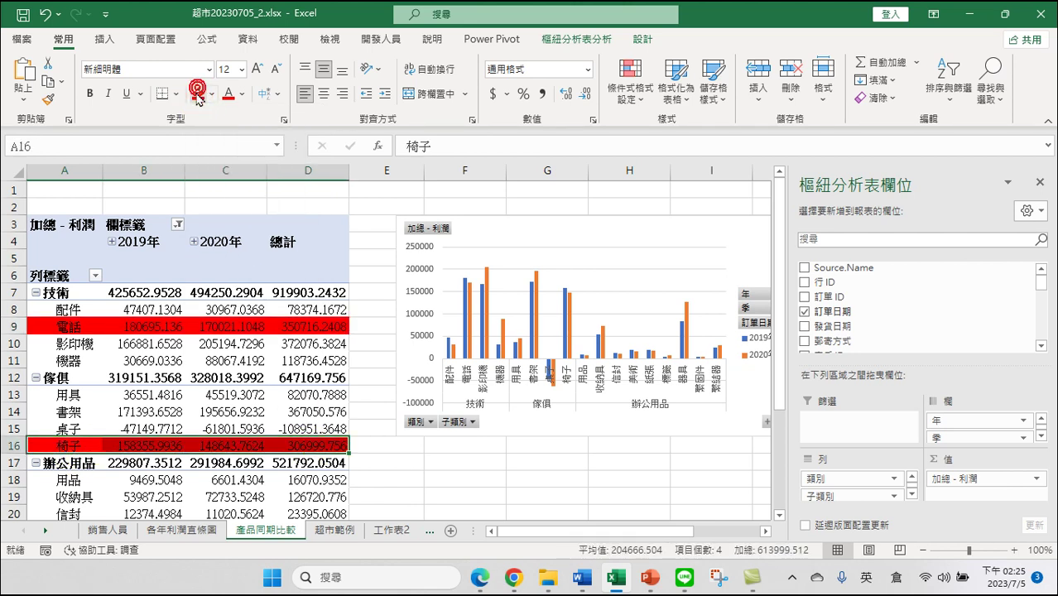
{"action": "left_click", "coordinate": [195, 404]}
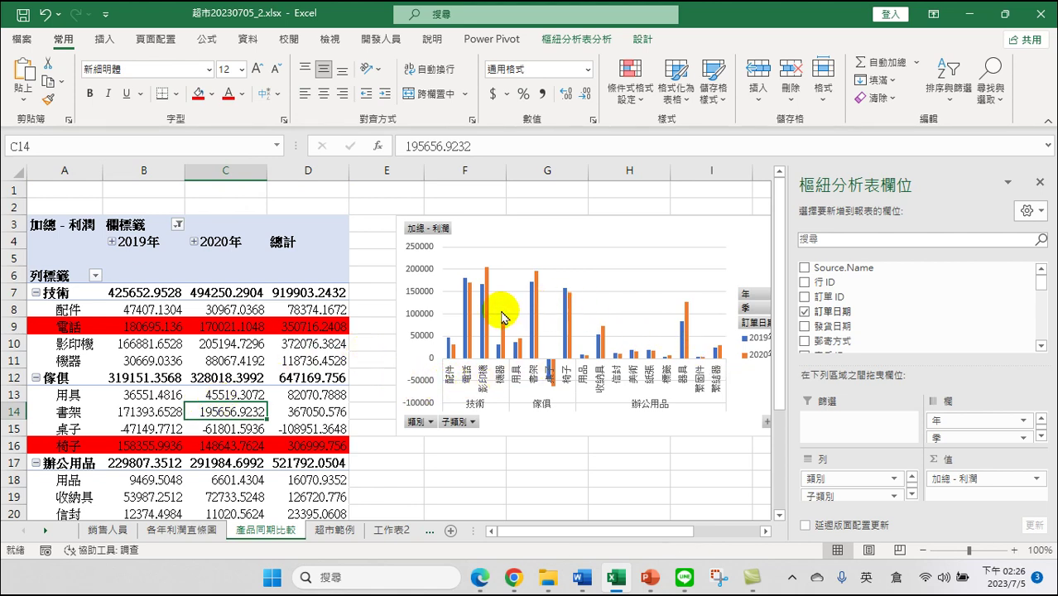
{"action": "mouse_move", "coordinate": [489, 321]}
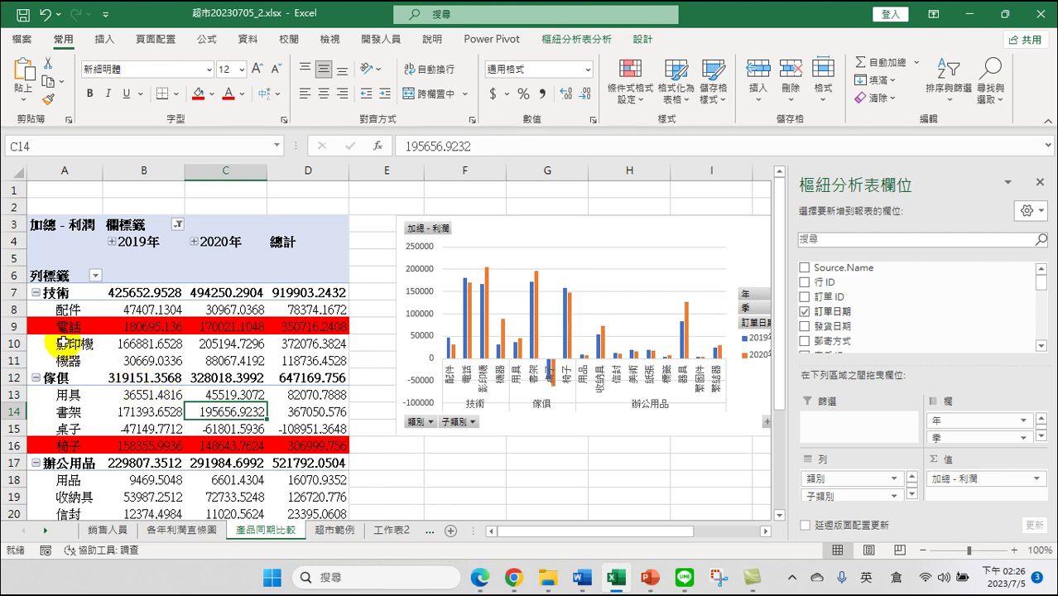
Fill the 影印機 row A10:D10 and the 書架 row A14:D14 with green.
{"action": "left_click_drag", "start_coordinate": [63, 342], "coordinate": [299, 347]}
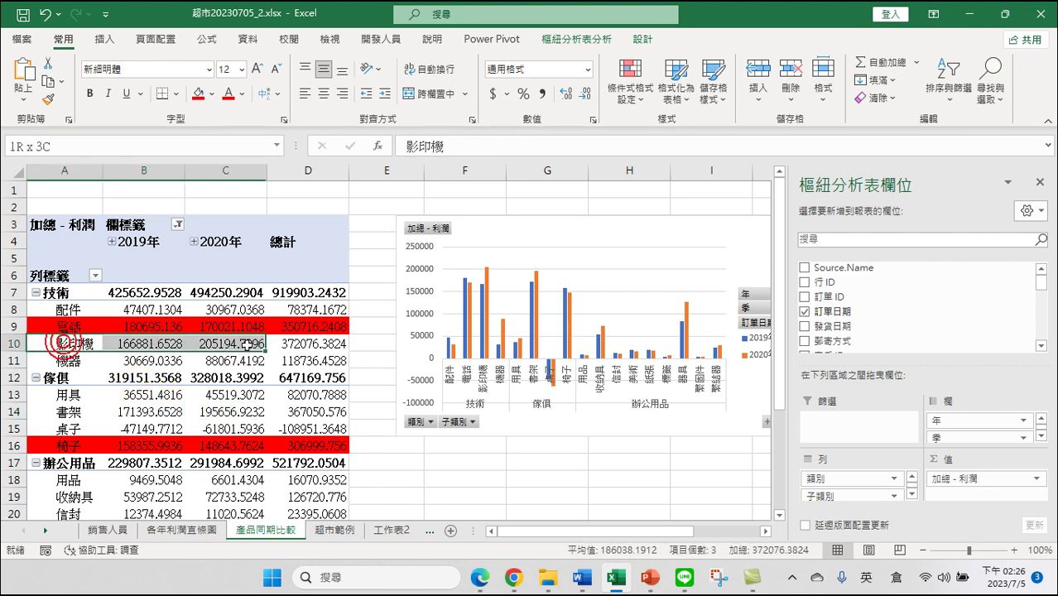
{"action": "left_click", "coordinate": [239, 99]}
{"action": "left_click", "coordinate": [211, 94]}
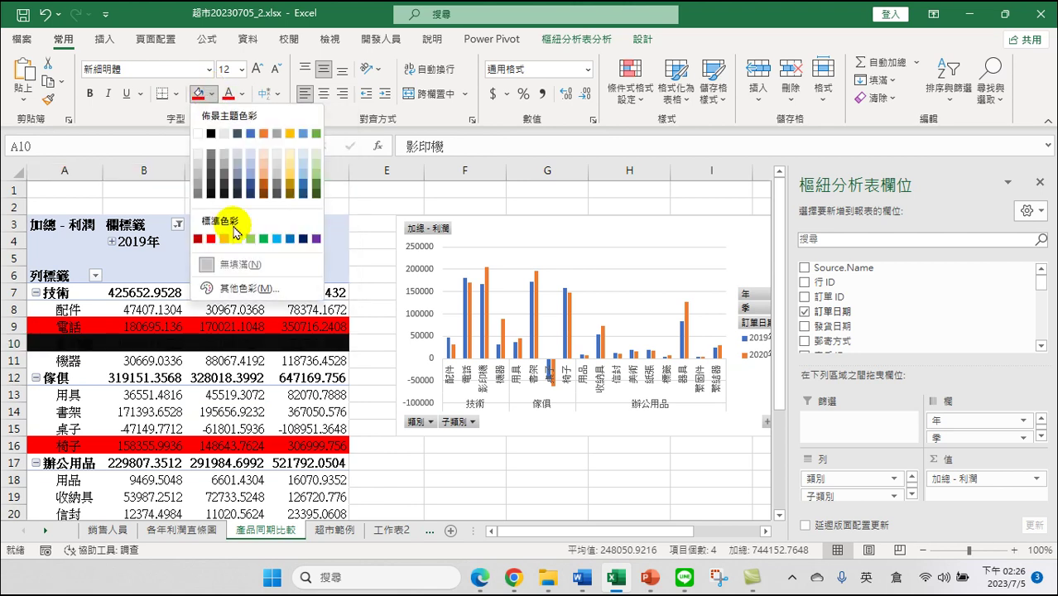
{"action": "left_click", "coordinate": [317, 177]}
{"action": "scroll", "coordinate": [134, 393], "scroll_direction": "down", "scroll_amount": 1}
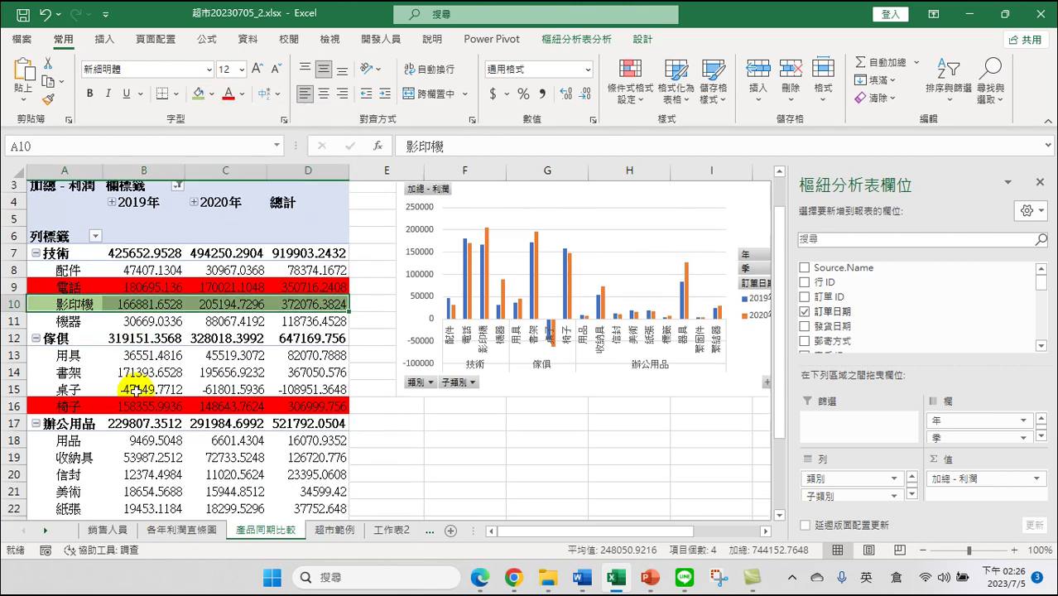
{"action": "scroll", "coordinate": [134, 394], "scroll_direction": "down", "scroll_amount": 1}
{"action": "left_click_drag", "start_coordinate": [66, 308], "coordinate": [292, 309]}
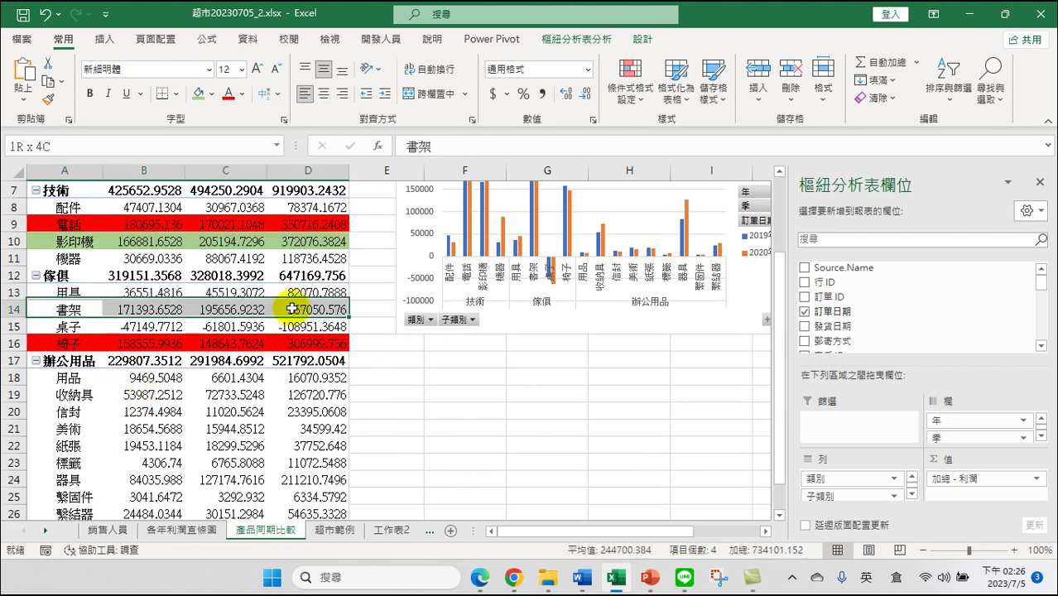
{"action": "left_click", "coordinate": [198, 92]}
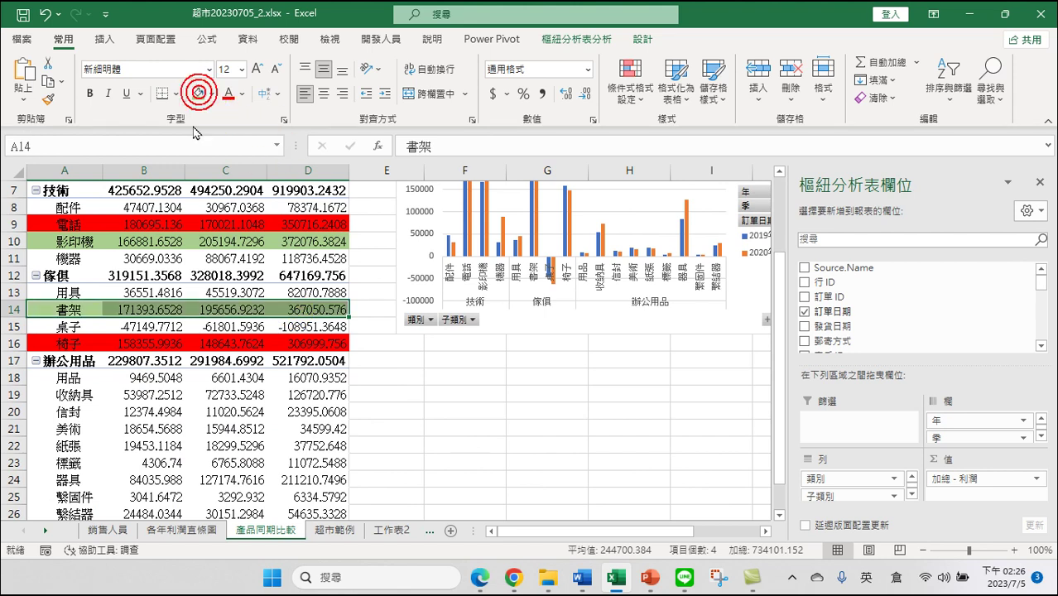
Give the 器具 row A24:D24 the same green fill.
{"action": "scroll", "coordinate": [437, 389], "scroll_direction": "up", "scroll_amount": 2}
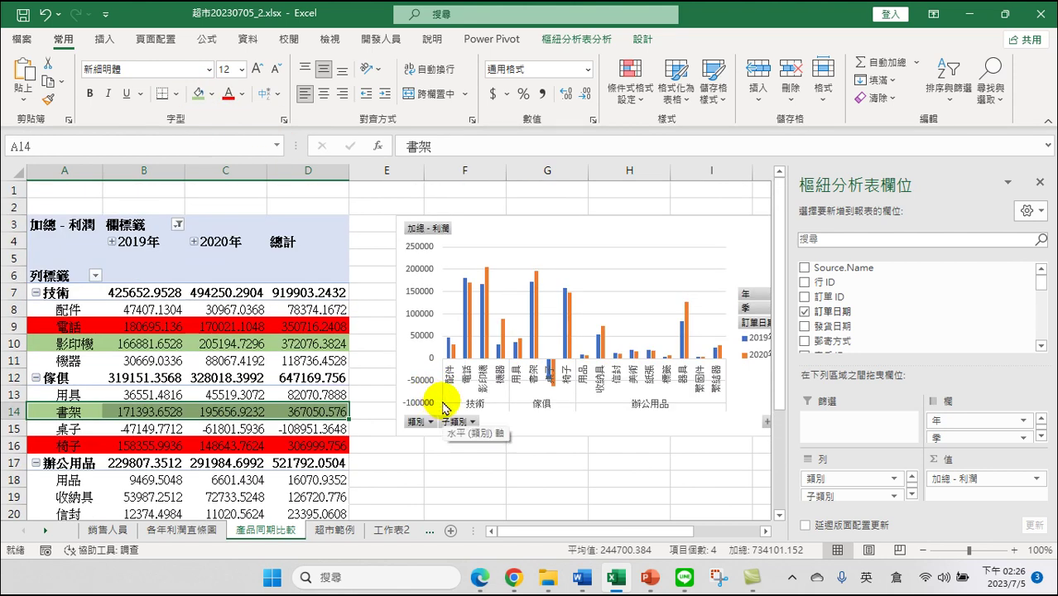
{"action": "scroll", "coordinate": [314, 410], "scroll_direction": "down", "scroll_amount": 2}
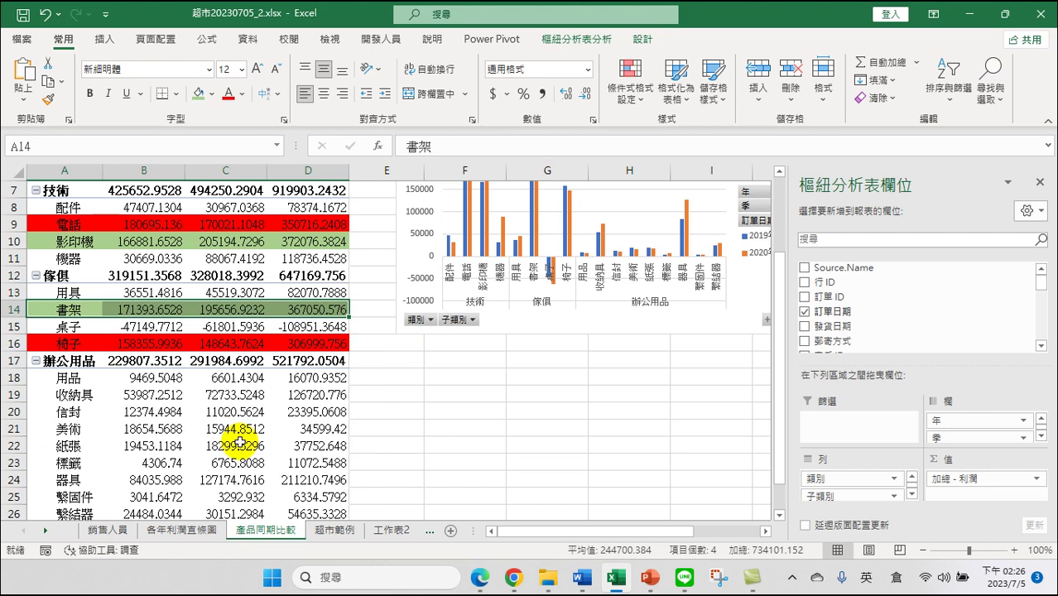
{"action": "mouse_move", "coordinate": [240, 442]}
{"action": "mouse_move", "coordinate": [83, 480]}
{"action": "left_mouse_down"}
{"action": "mouse_move", "coordinate": [269, 492]}
{"action": "mouse_move", "coordinate": [269, 483]}
{"action": "left_mouse_up"}
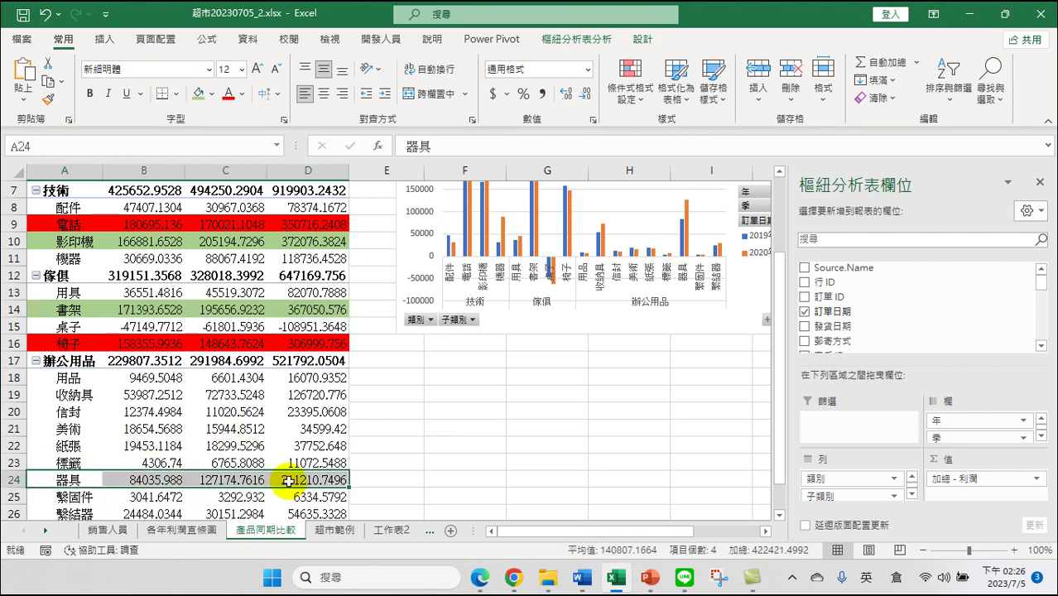
{"action": "left_click", "coordinate": [199, 92]}
{"action": "left_click", "coordinate": [298, 445]}
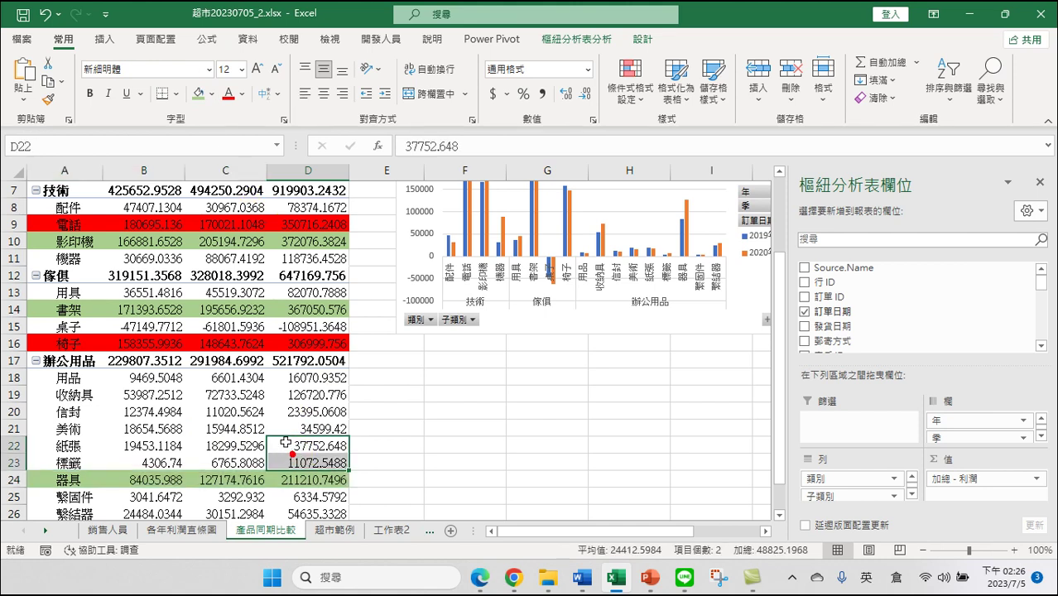
{"action": "scroll", "coordinate": [285, 430], "scroll_direction": "up", "scroll_amount": 2}
{"action": "scroll", "coordinate": [285, 426], "scroll_direction": "down", "scroll_amount": 2}
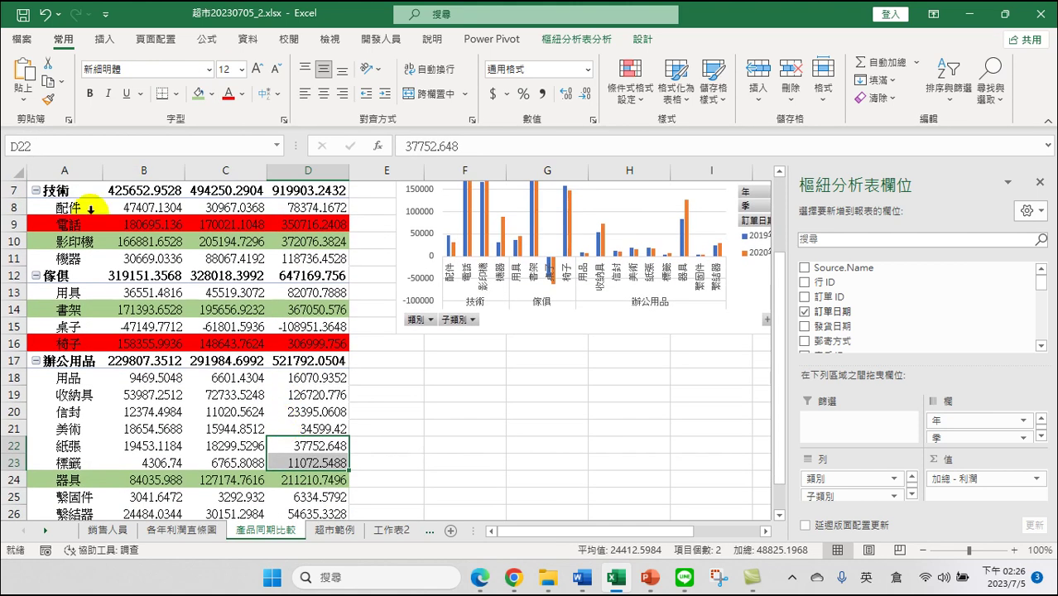
{"action": "left_click", "coordinate": [22, 39]}
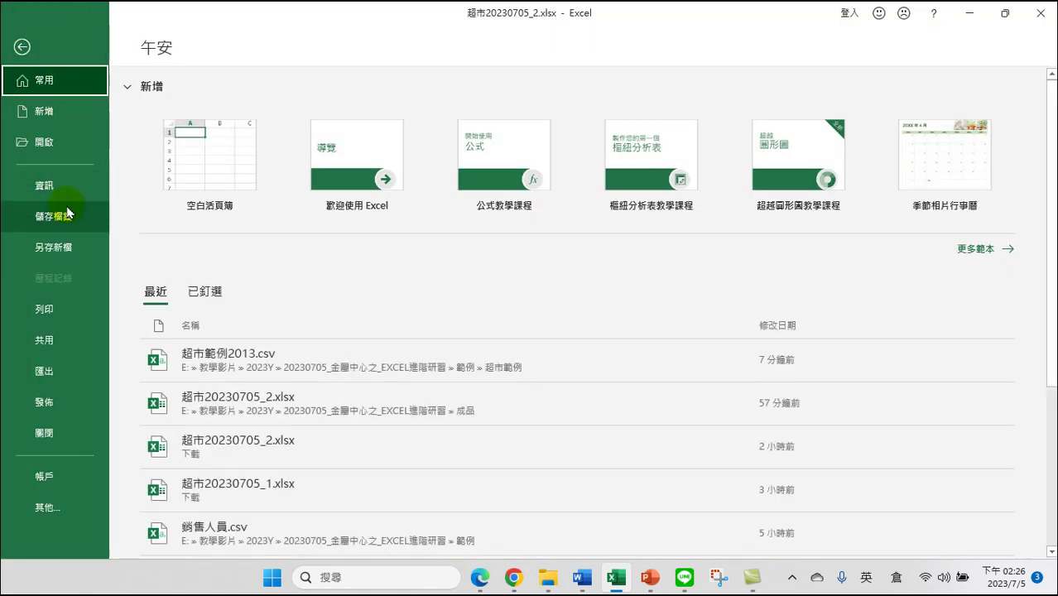
{"action": "left_click", "coordinate": [46, 246]}
{"action": "left_click", "coordinate": [199, 260]}
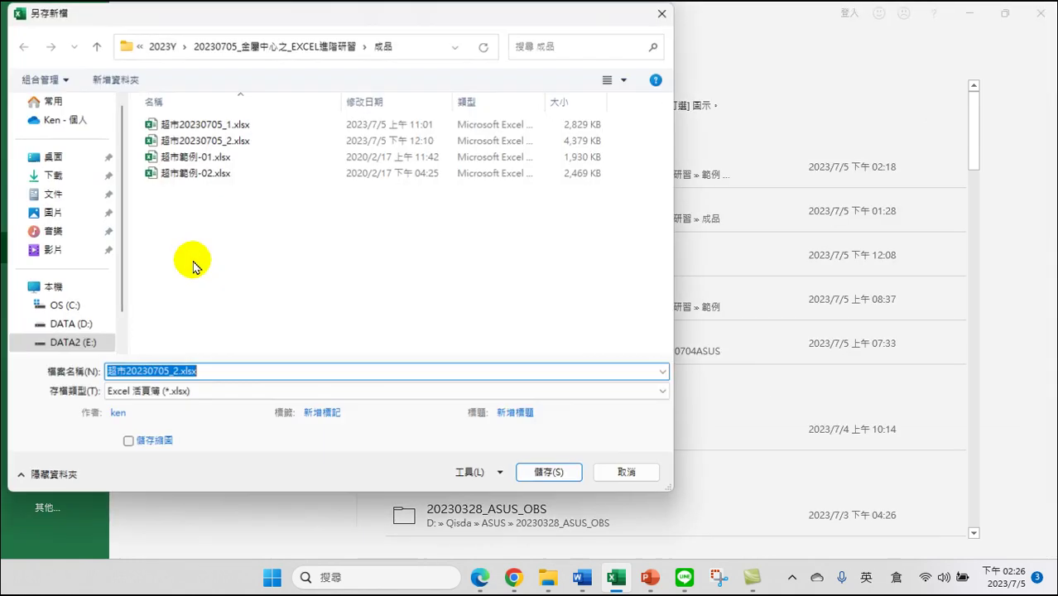
{"action": "left_click", "coordinate": [208, 371]}
{"action": "type", "text": "3"}
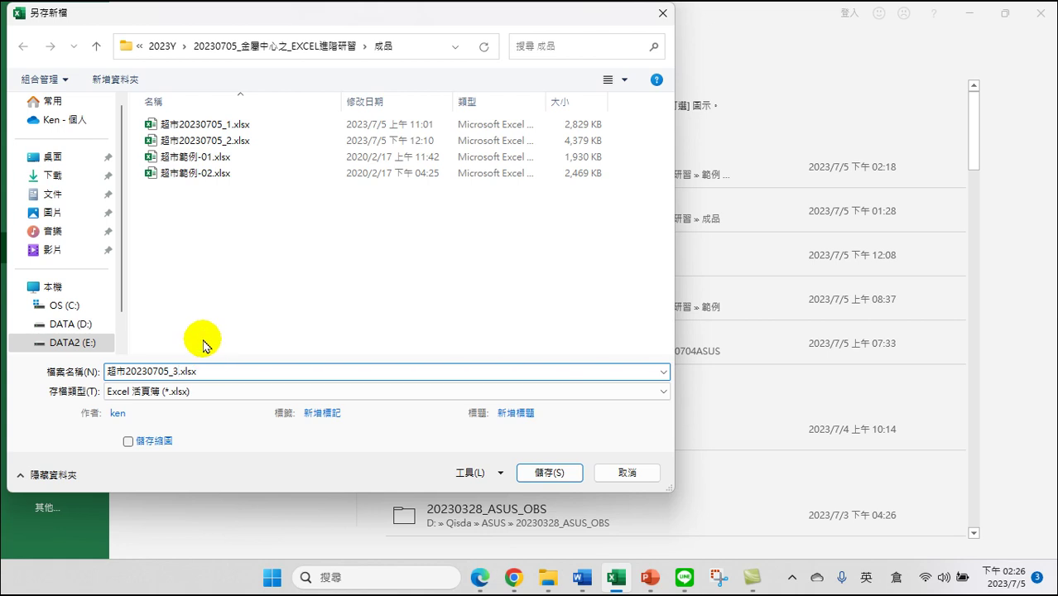
{"action": "left_click", "coordinate": [548, 472]}
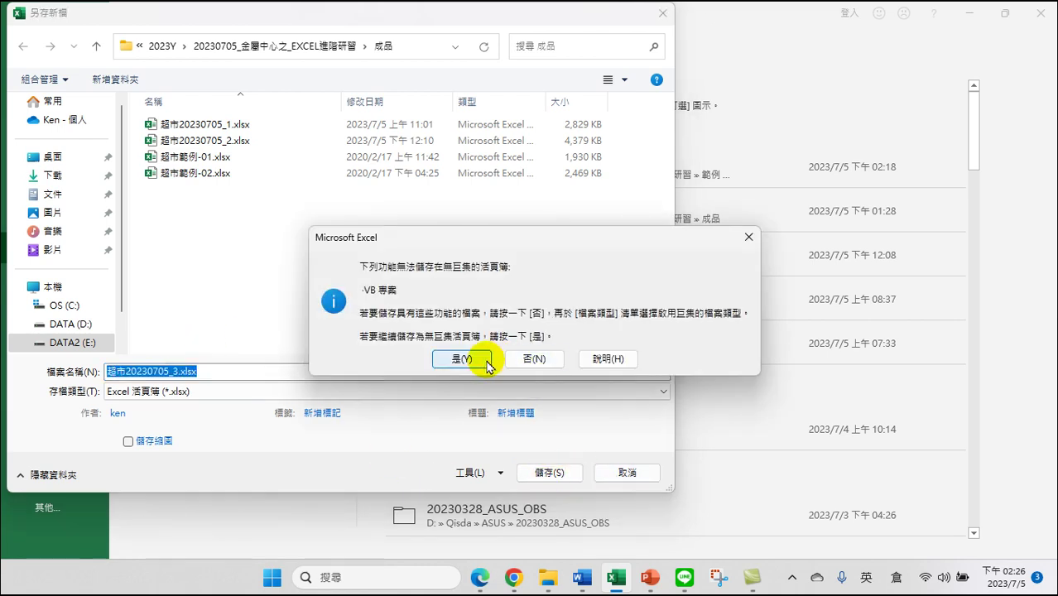
{"action": "left_click", "coordinate": [750, 240]}
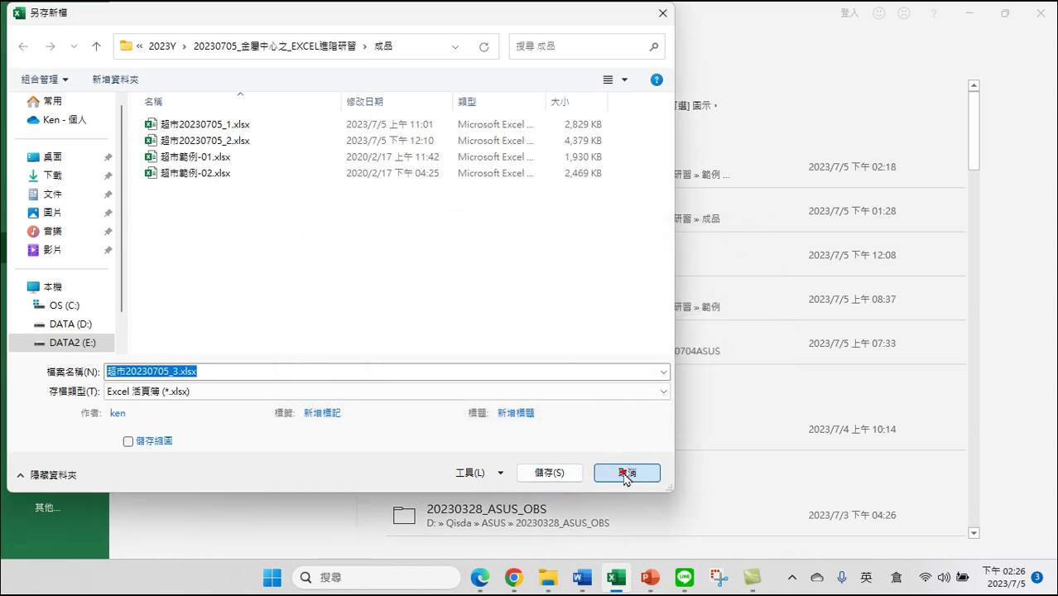
{"action": "left_click", "coordinate": [602, 471]}
{"action": "left_click", "coordinate": [22, 47]}
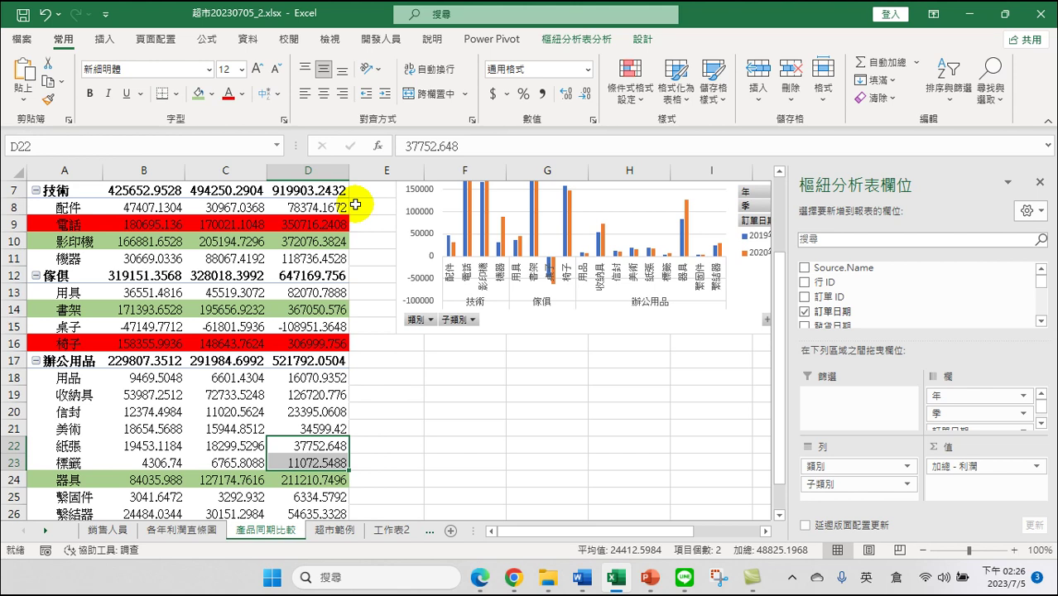
Save a copy named 超市20230705_3 as an Excel Macro-Enabled Workbook (*.xlsm).
{"action": "left_click", "coordinate": [31, 47]}
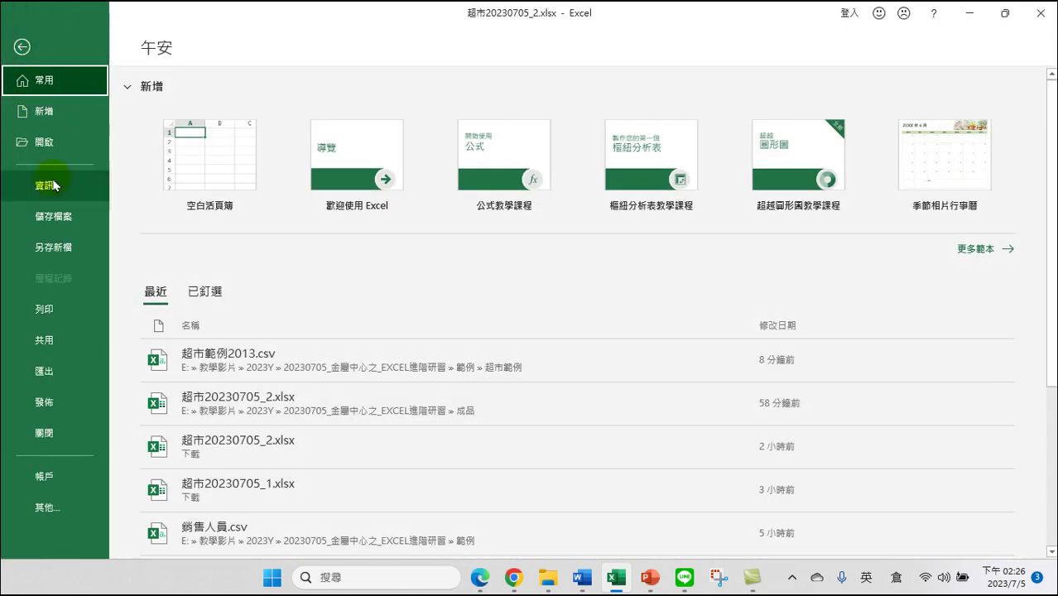
{"action": "left_click", "coordinate": [47, 251]}
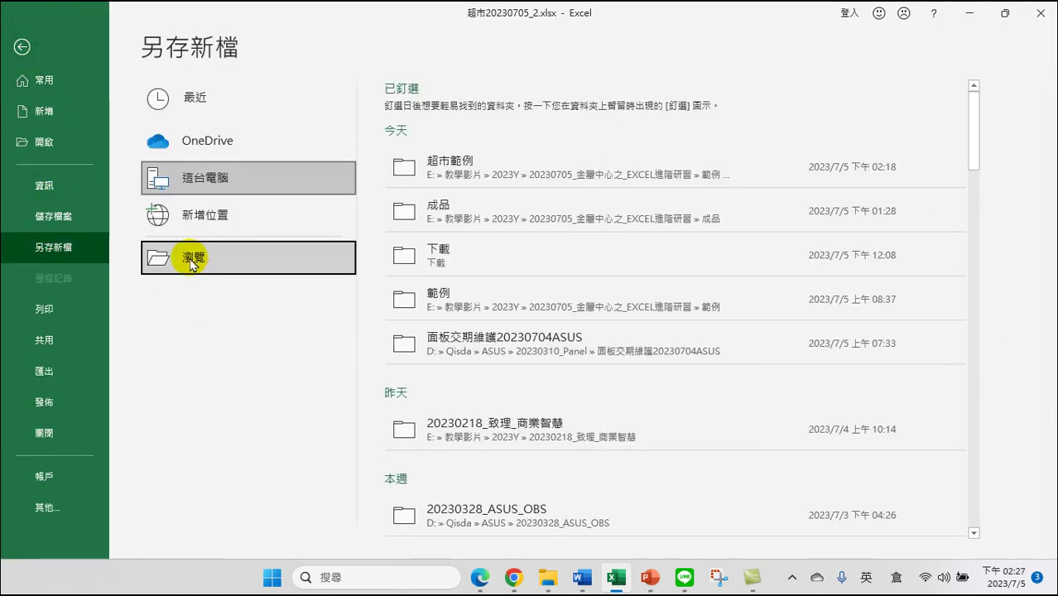
{"action": "left_click", "coordinate": [201, 259]}
{"action": "left_click", "coordinate": [174, 371]}
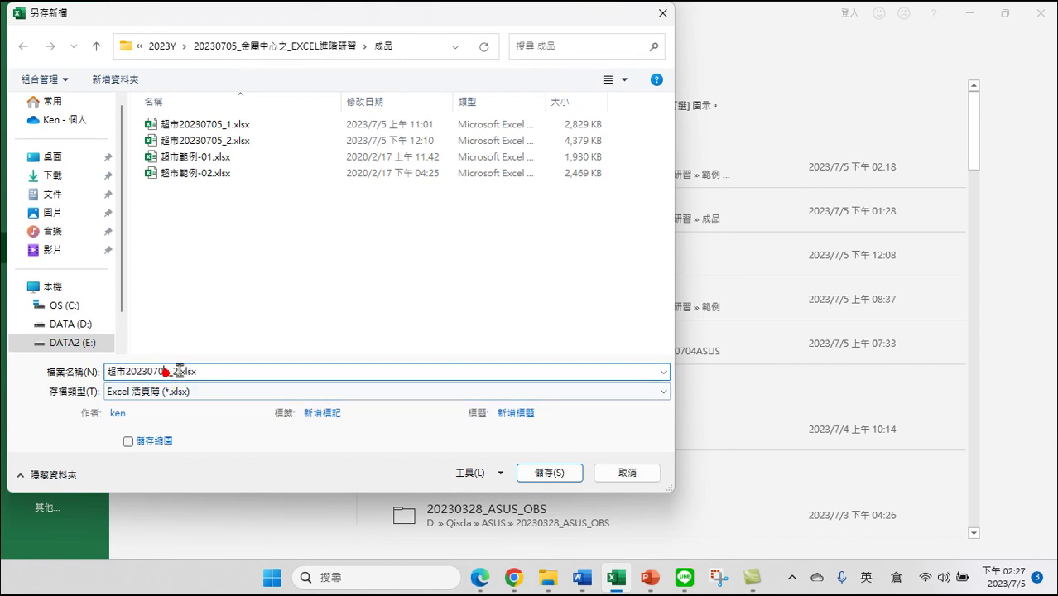
{"action": "type", "text": "3"}
{"action": "left_click", "coordinate": [207, 392]}
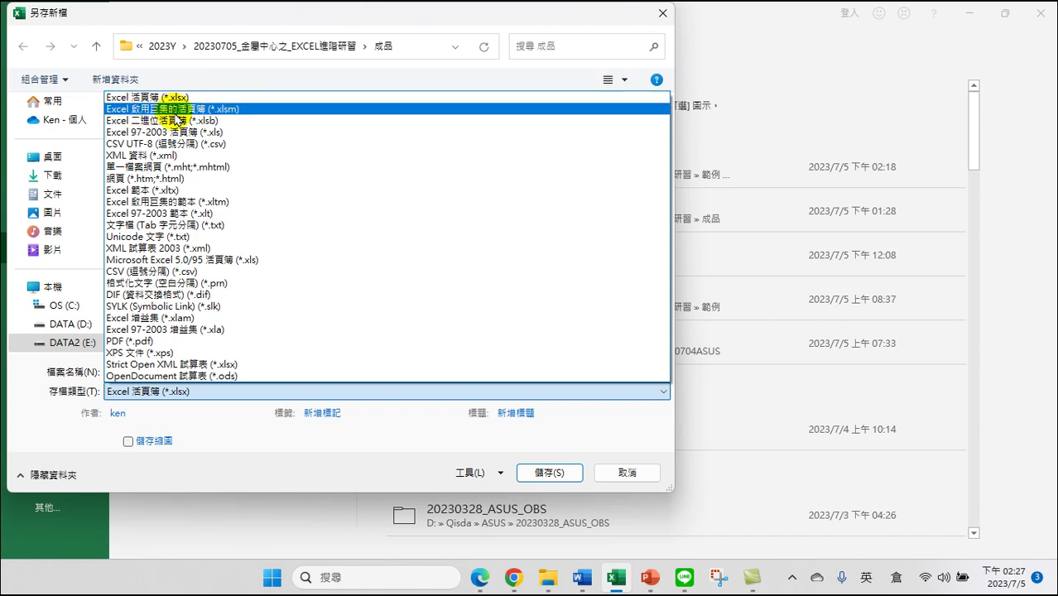
{"action": "left_click", "coordinate": [232, 118]}
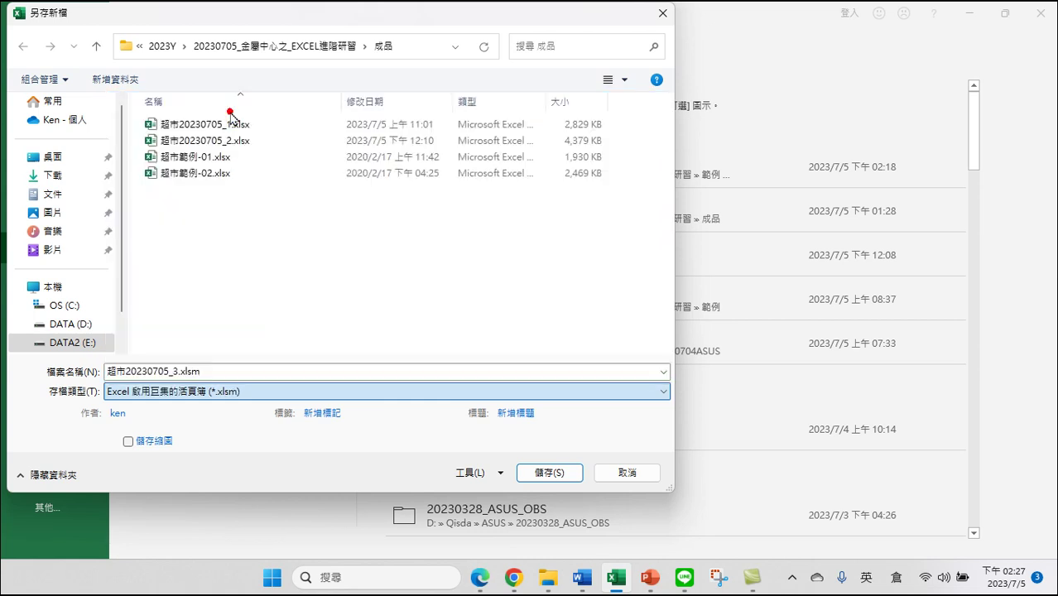
{"action": "left_click", "coordinate": [558, 478]}
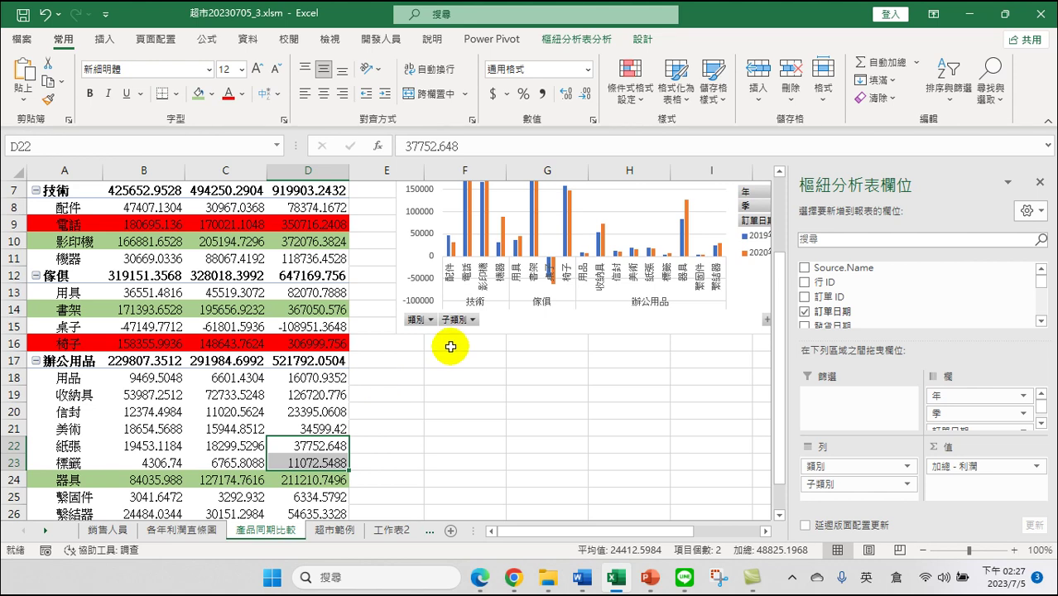
{"action": "scroll", "coordinate": [220, 323], "scroll_direction": "up", "scroll_amount": 2}
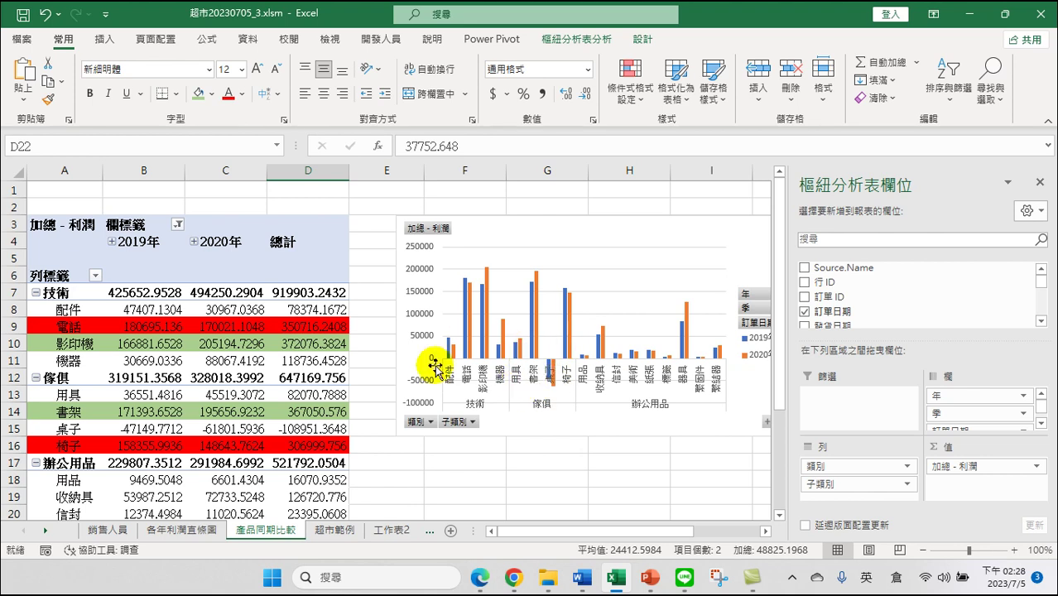
{"action": "scroll", "coordinate": [278, 373], "scroll_direction": "down", "scroll_amount": 3}
{"action": "scroll", "coordinate": [277, 380], "scroll_direction": "down", "scroll_amount": 2}
{"action": "scroll", "coordinate": [278, 382], "scroll_direction": "up", "scroll_amount": 3}
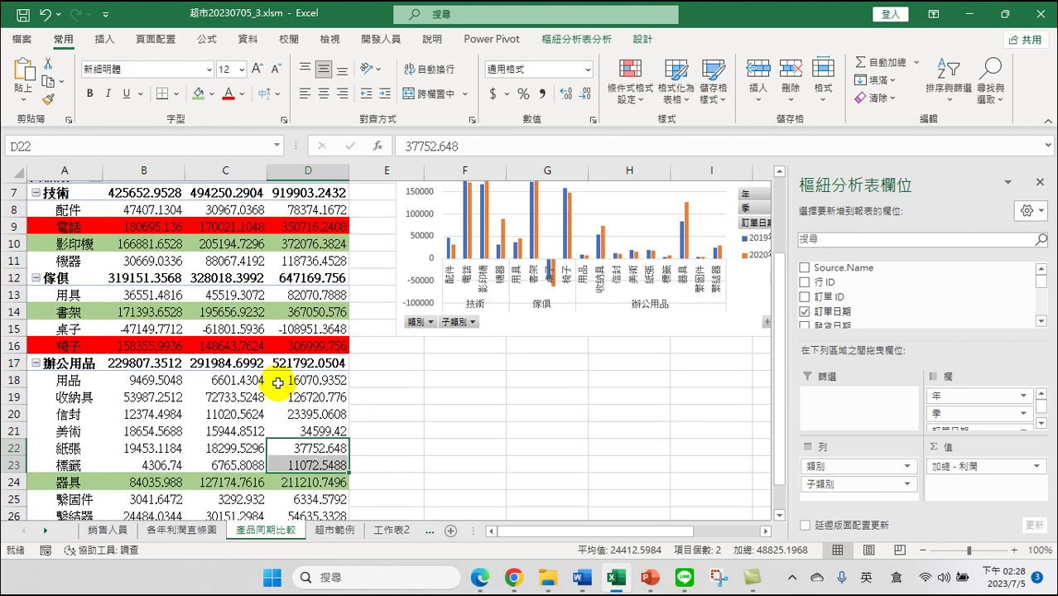
{"action": "scroll", "coordinate": [278, 382], "scroll_direction": "up", "scroll_amount": 2}
{"action": "scroll", "coordinate": [278, 383], "scroll_direction": "down", "scroll_amount": 1}
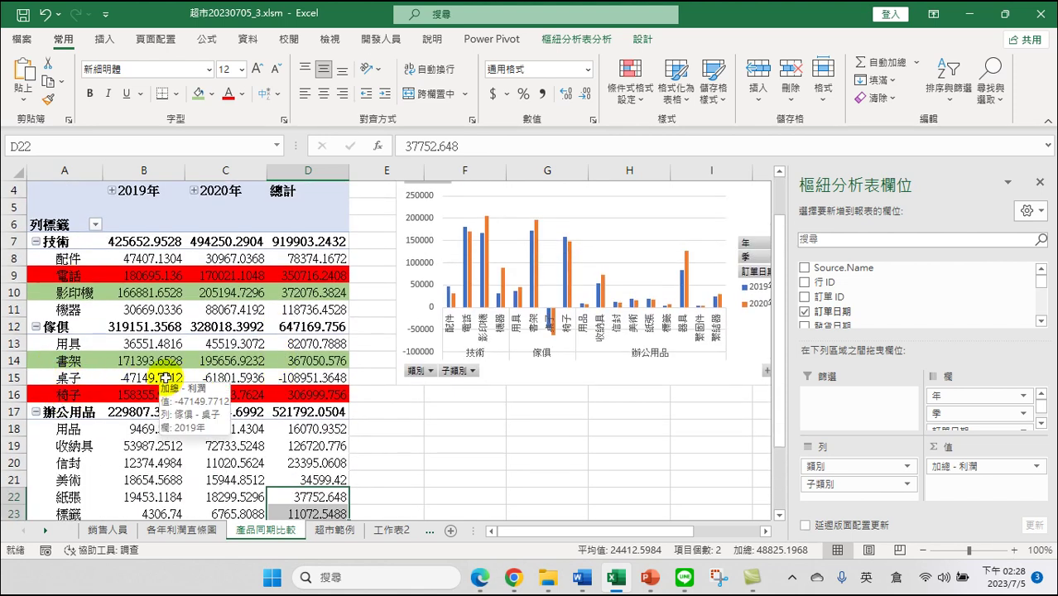
{"action": "mouse_move", "coordinate": [188, 377]}
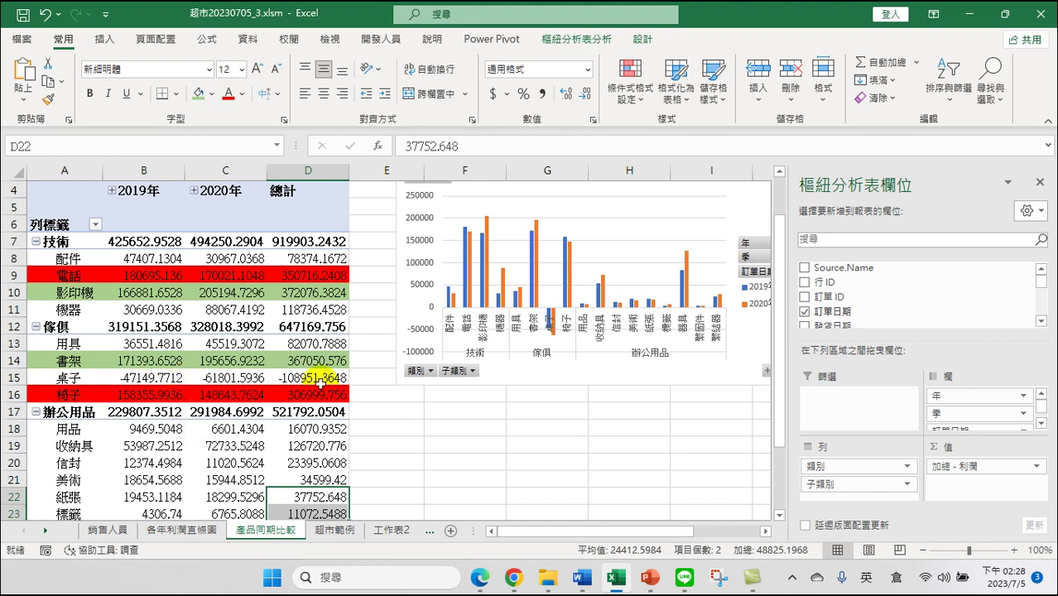
{"action": "scroll", "coordinate": [230, 422], "scroll_direction": "down", "scroll_amount": 1}
{"action": "scroll", "coordinate": [433, 417], "scroll_direction": "up", "scroll_amount": 2}
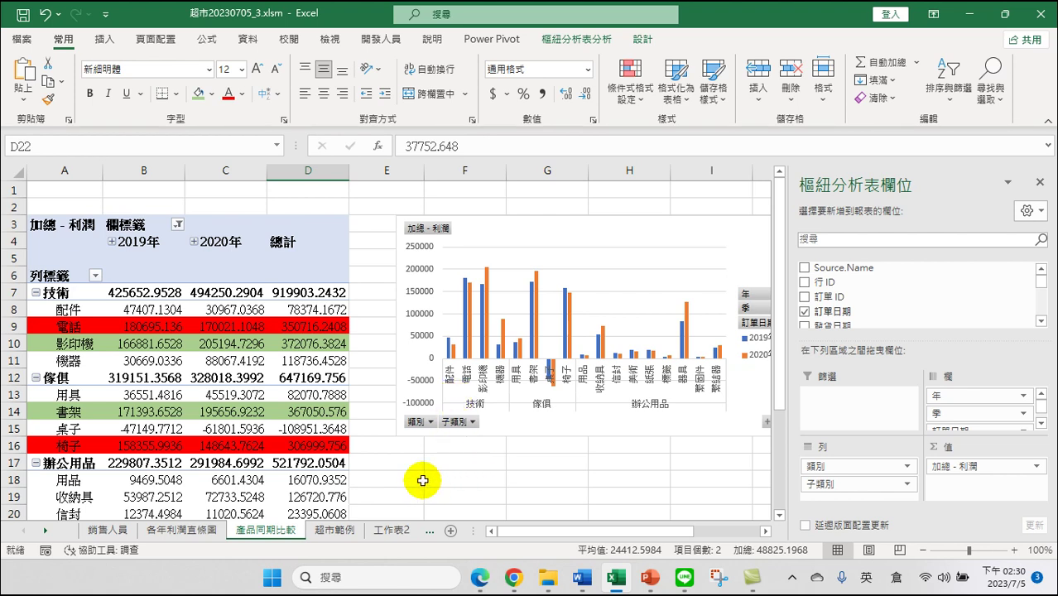
Switch to the 超市範例 sheet and select a cell inside its sales data table.
{"action": "left_click", "coordinate": [337, 538]}
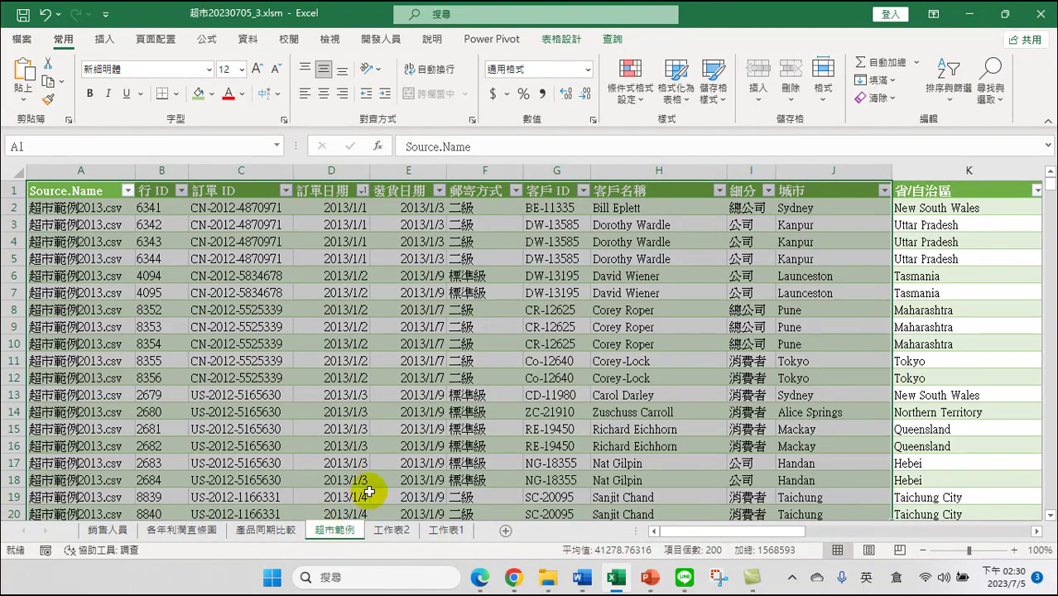
{"action": "left_click", "coordinate": [553, 295]}
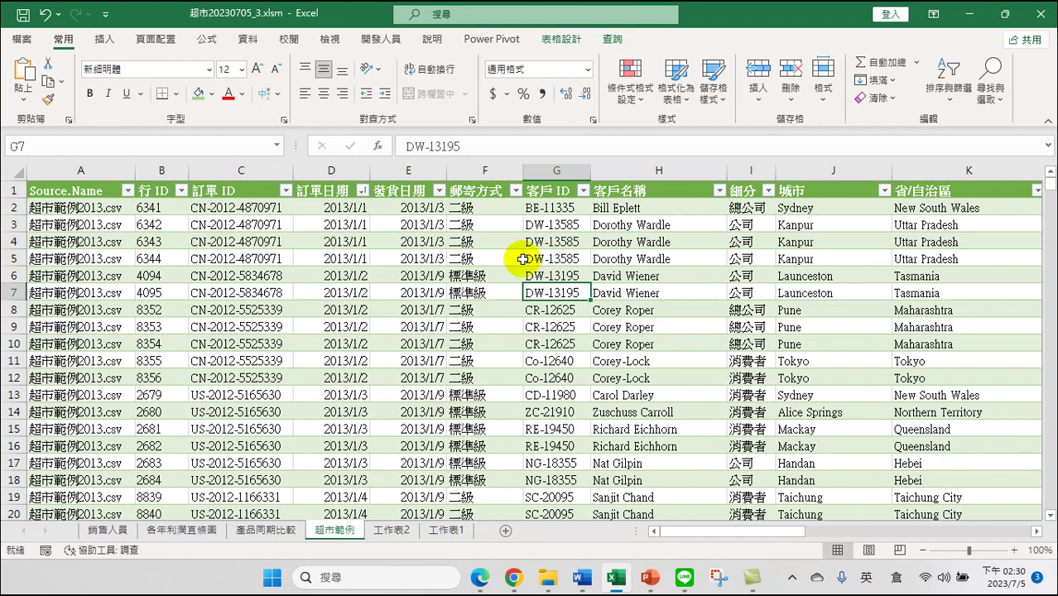
{"action": "left_click", "coordinate": [106, 39]}
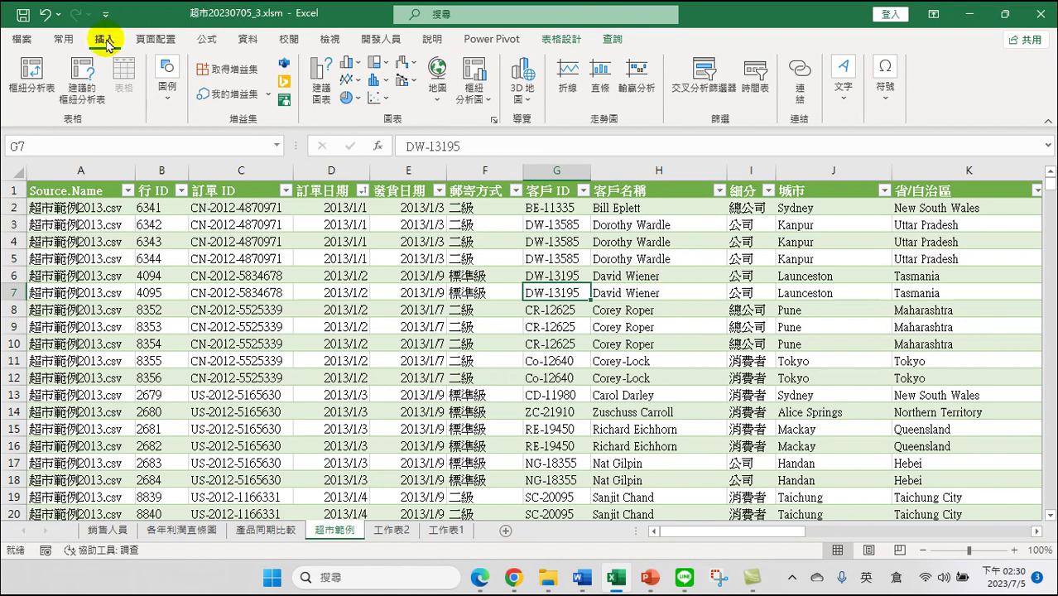
Insert a PivotTable from the 超市範例 table onto a new worksheet, 工作表3.
{"action": "left_click", "coordinate": [33, 71]}
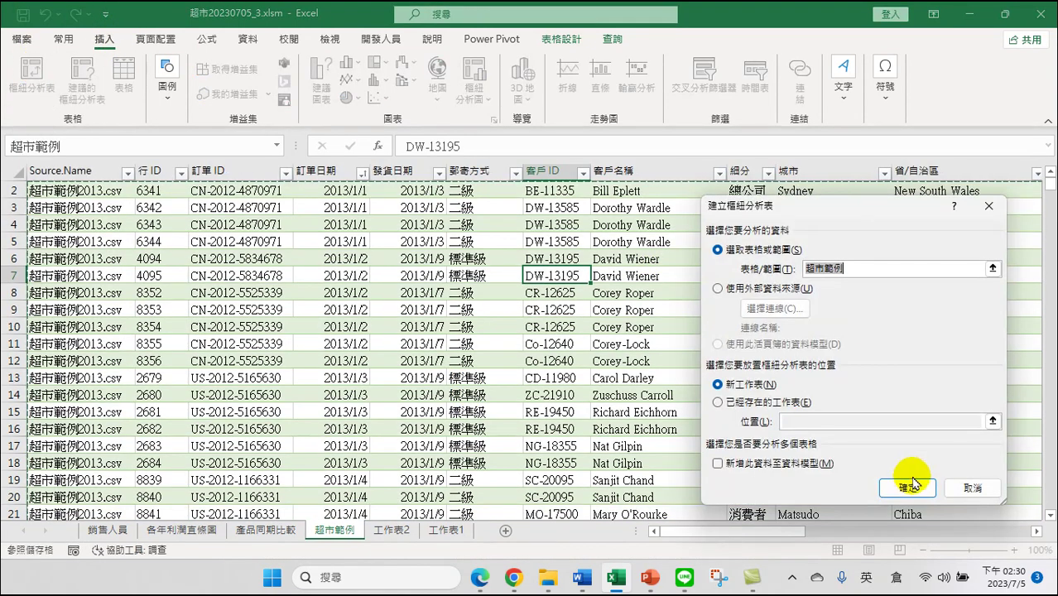
{"action": "left_click", "coordinate": [906, 486]}
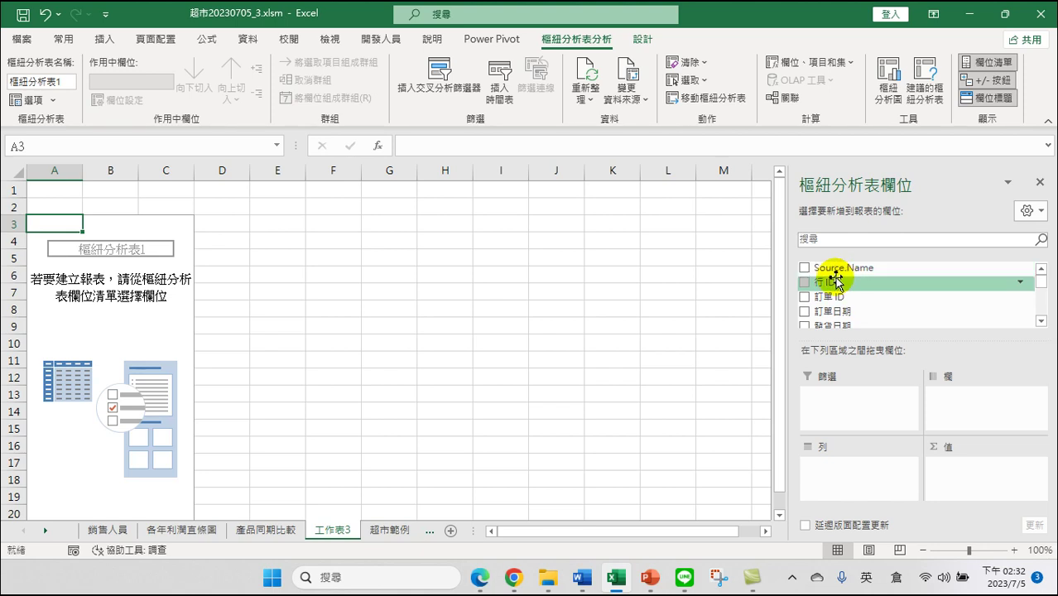
Place 類別 and then 子類別 as the pivot table's row fields.
{"action": "scroll", "coordinate": [795, 293], "scroll_direction": "down", "scroll_amount": 2}
{"action": "scroll", "coordinate": [861, 300], "scroll_direction": "down", "scroll_amount": 2}
{"action": "scroll", "coordinate": [853, 308], "scroll_direction": "down", "scroll_amount": 1}
{"action": "scroll", "coordinate": [853, 308], "scroll_direction": "down", "scroll_amount": 1}
{"action": "scroll", "coordinate": [824, 298], "scroll_direction": "down", "scroll_amount": 1}
{"action": "scroll", "coordinate": [832, 299], "scroll_direction": "down", "scroll_amount": 1}
{"action": "scroll", "coordinate": [826, 308], "scroll_direction": "up", "scroll_amount": 1}
{"action": "scroll", "coordinate": [812, 306], "scroll_direction": "up", "scroll_amount": 1}
{"action": "scroll", "coordinate": [806, 306], "scroll_direction": "up", "scroll_amount": 1}
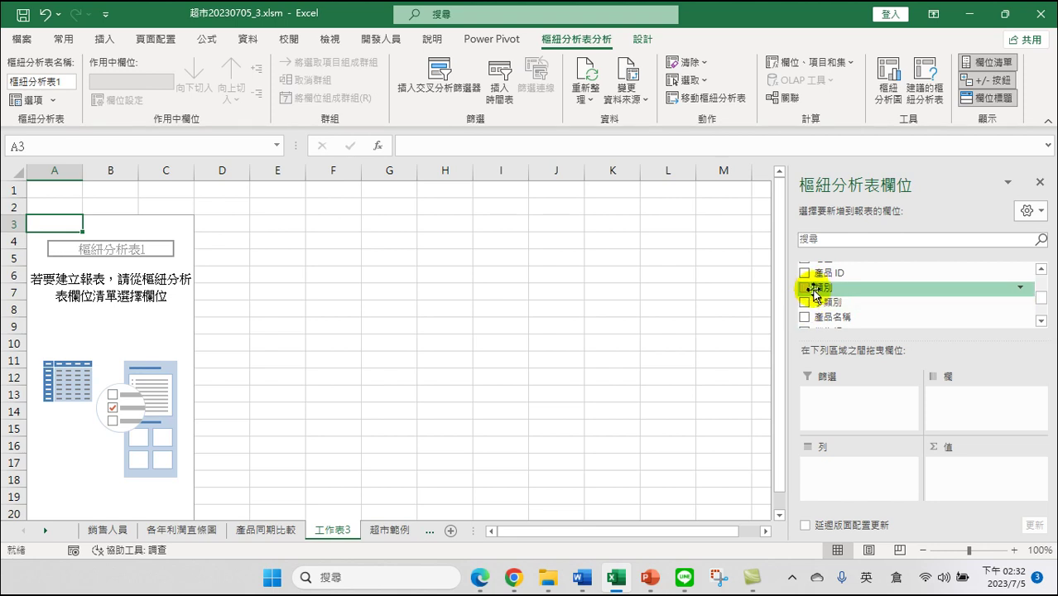
{"action": "left_click", "coordinate": [805, 288]}
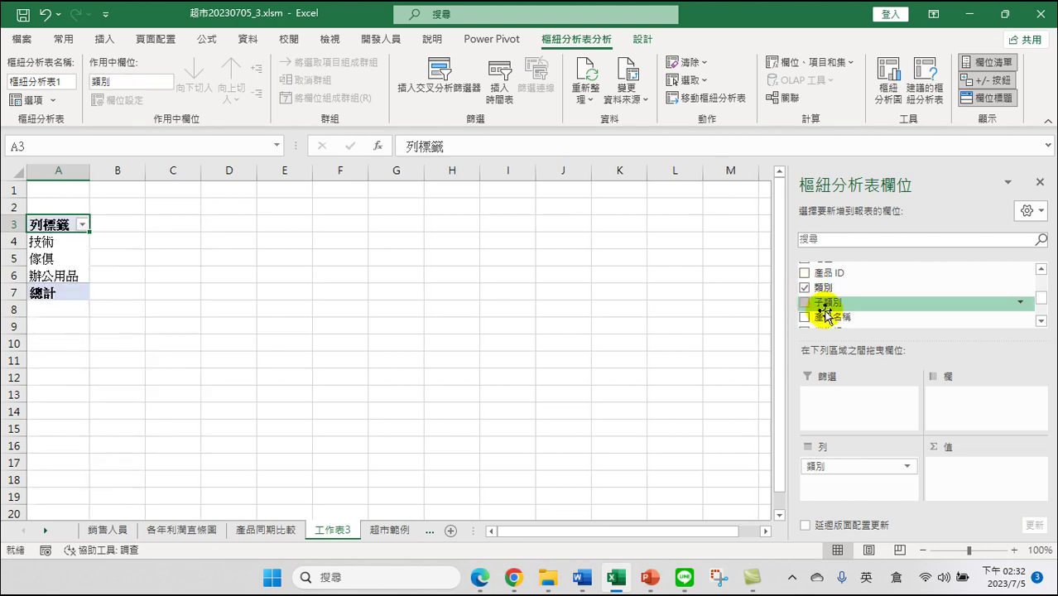
{"action": "left_click", "coordinate": [804, 307]}
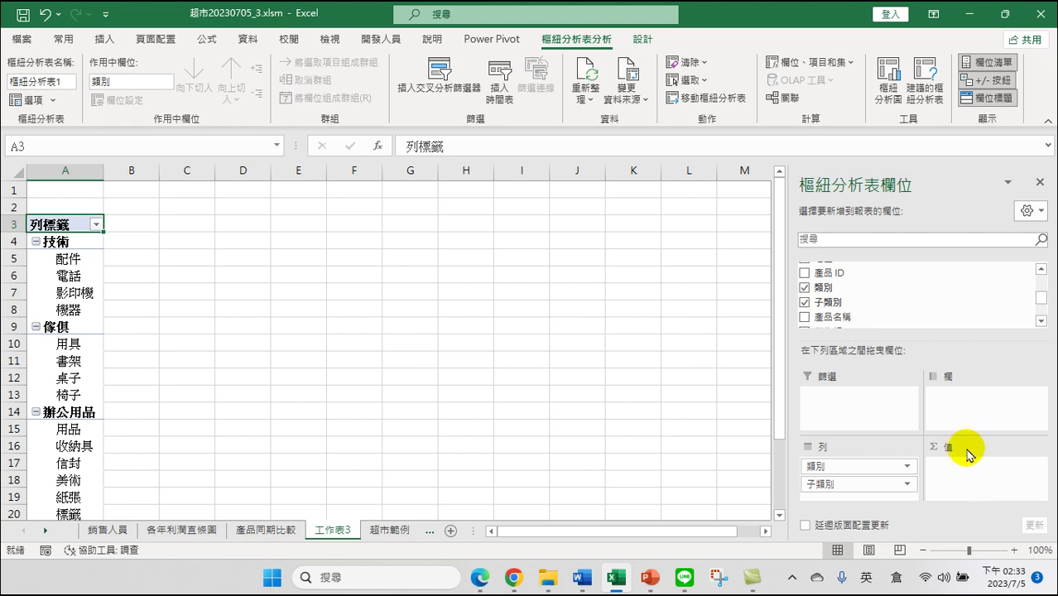
Add summed 銷售額 to the pivot table's values.
{"action": "scroll", "coordinate": [877, 298], "scroll_direction": "up", "scroll_amount": 5}
{"action": "scroll", "coordinate": [864, 291], "scroll_direction": "down", "scroll_amount": 3}
{"action": "scroll", "coordinate": [865, 291], "scroll_direction": "down", "scroll_amount": 3}
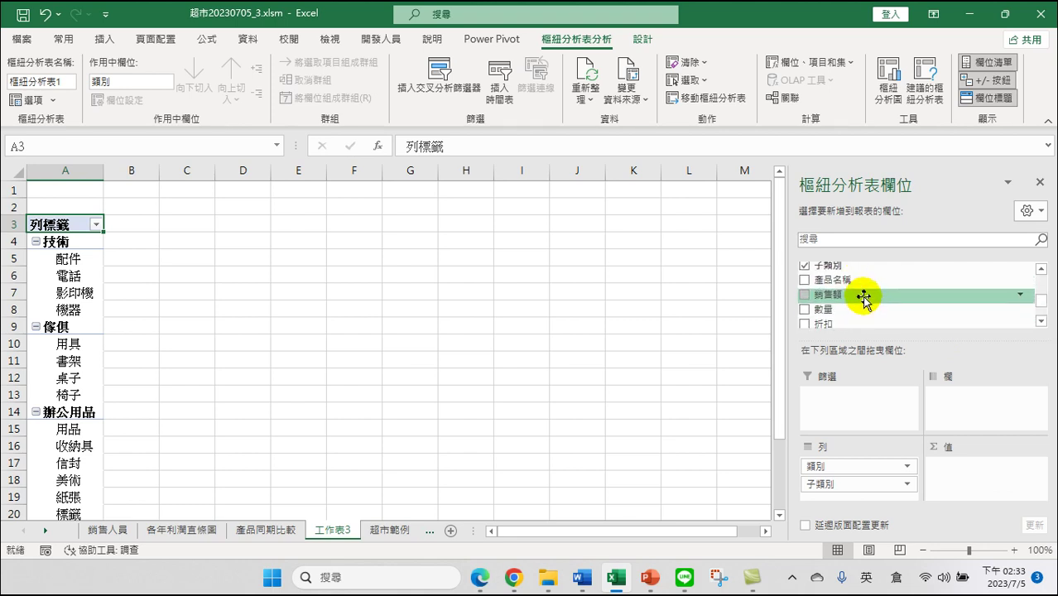
{"action": "left_click", "coordinate": [802, 296]}
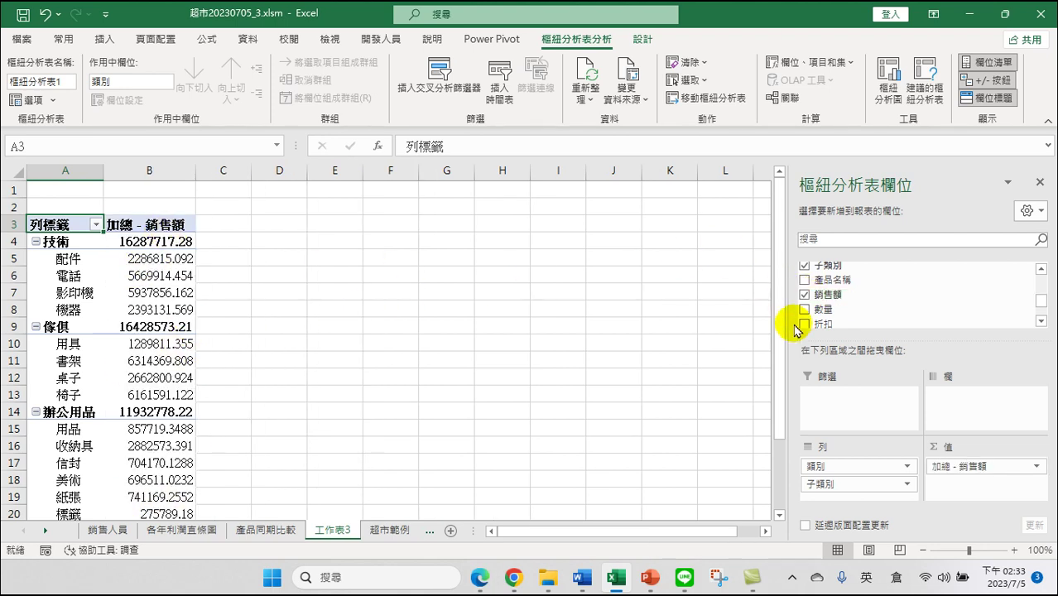
Find 利潤 in the field list and add it as a second value beside 銷售額.
{"action": "scroll", "coordinate": [861, 308], "scroll_direction": "up", "scroll_amount": 2}
{"action": "scroll", "coordinate": [859, 303], "scroll_direction": "down", "scroll_amount": 3}
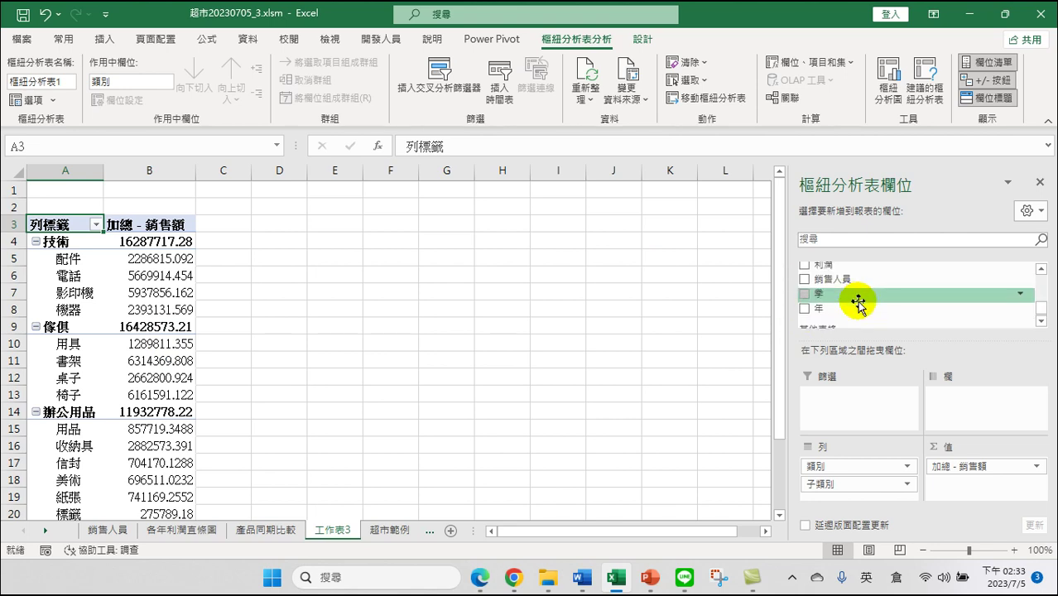
{"action": "scroll", "coordinate": [858, 303], "scroll_direction": "down", "scroll_amount": 1}
{"action": "scroll", "coordinate": [858, 303], "scroll_direction": "up", "scroll_amount": 2}
{"action": "scroll", "coordinate": [858, 302], "scroll_direction": "up", "scroll_amount": 2}
{"action": "scroll", "coordinate": [859, 304], "scroll_direction": "up", "scroll_amount": 2}
{"action": "scroll", "coordinate": [858, 304], "scroll_direction": "up", "scroll_amount": 2}
{"action": "scroll", "coordinate": [858, 305], "scroll_direction": "down", "scroll_amount": 1}
{"action": "scroll", "coordinate": [858, 304], "scroll_direction": "down", "scroll_amount": 1}
{"action": "scroll", "coordinate": [858, 306], "scroll_direction": "down", "scroll_amount": 1}
{"action": "scroll", "coordinate": [858, 307], "scroll_direction": "down", "scroll_amount": 1}
{"action": "scroll", "coordinate": [857, 307], "scroll_direction": "down", "scroll_amount": 2}
{"action": "scroll", "coordinate": [856, 308], "scroll_direction": "down", "scroll_amount": 1}
{"action": "scroll", "coordinate": [856, 308], "scroll_direction": "down", "scroll_amount": 1}
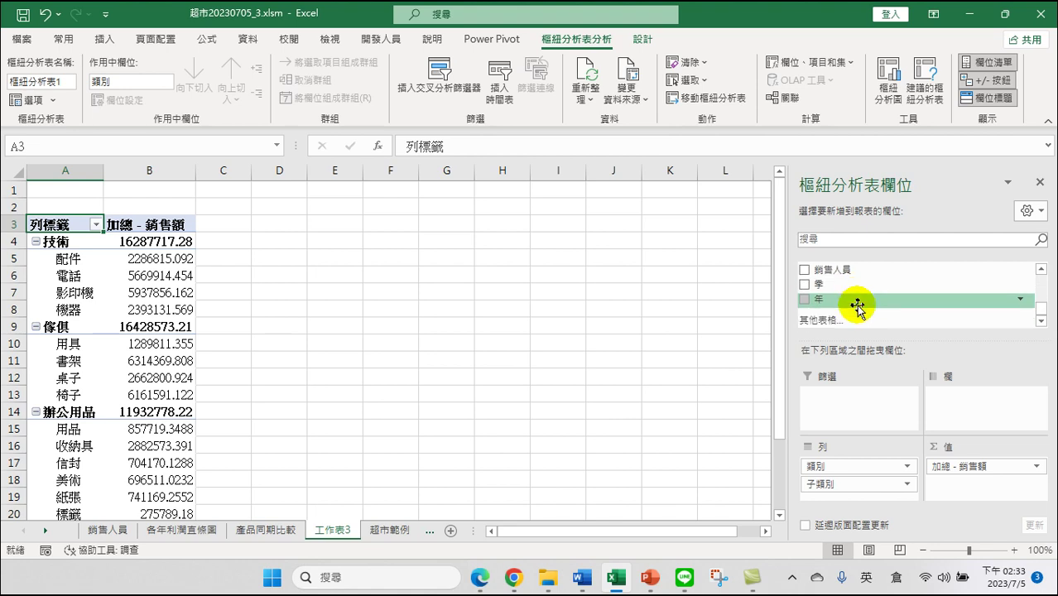
{"action": "scroll", "coordinate": [858, 304], "scroll_direction": "up", "scroll_amount": 3}
{"action": "left_click", "coordinate": [1041, 269]}
{"action": "left_click", "coordinate": [1042, 270]}
{"action": "left_click", "coordinate": [1041, 270]}
{"action": "left_click", "coordinate": [1041, 270]}
{"action": "left_click", "coordinate": [1042, 270]}
{"action": "left_click", "coordinate": [1042, 270]}
{"action": "left_click", "coordinate": [1042, 270]}
{"action": "left_click", "coordinate": [1042, 270]}
{"action": "left_click", "coordinate": [1042, 270]}
{"action": "left_click", "coordinate": [1042, 270]}
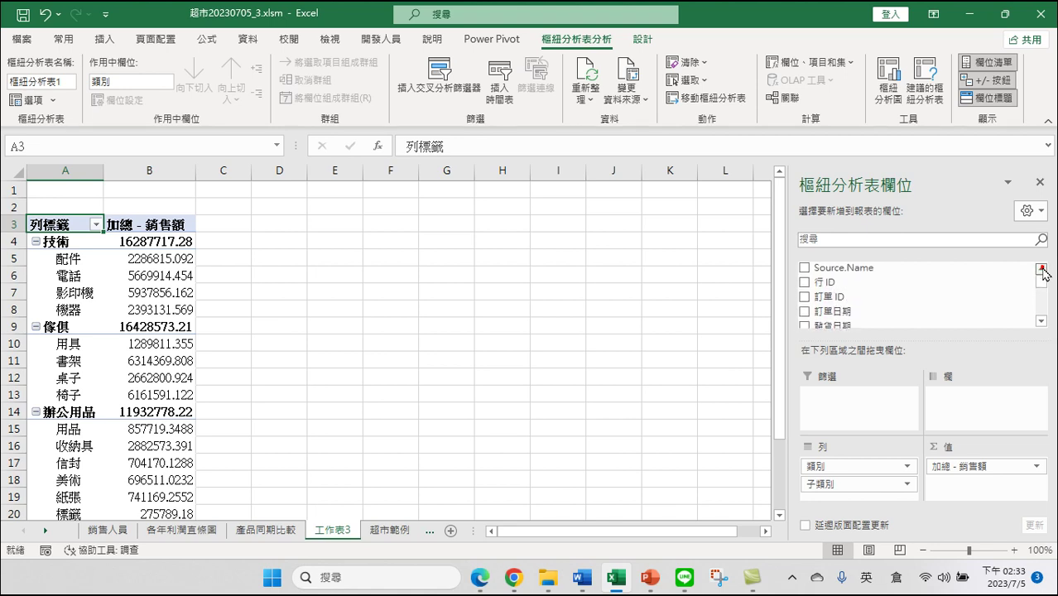
{"action": "left_click", "coordinate": [1042, 324]}
{"action": "left_click", "coordinate": [1041, 324]}
{"action": "left_click", "coordinate": [1042, 323]}
{"action": "left_click", "coordinate": [1042, 323]}
{"action": "left_click", "coordinate": [1042, 324]}
{"action": "left_click", "coordinate": [1042, 323]}
{"action": "left_click", "coordinate": [1042, 323]}
{"action": "left_click", "coordinate": [1042, 324]}
{"action": "left_click", "coordinate": [1042, 324]}
{"action": "left_click", "coordinate": [1042, 324]}
{"action": "left_click", "coordinate": [804, 314]}
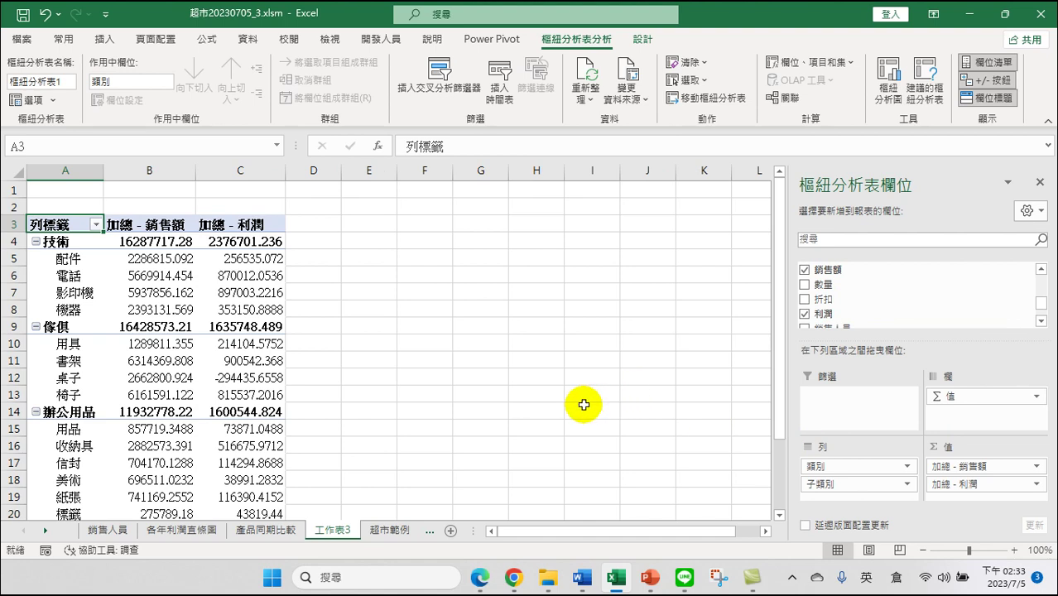
{"action": "left_click", "coordinate": [890, 104]}
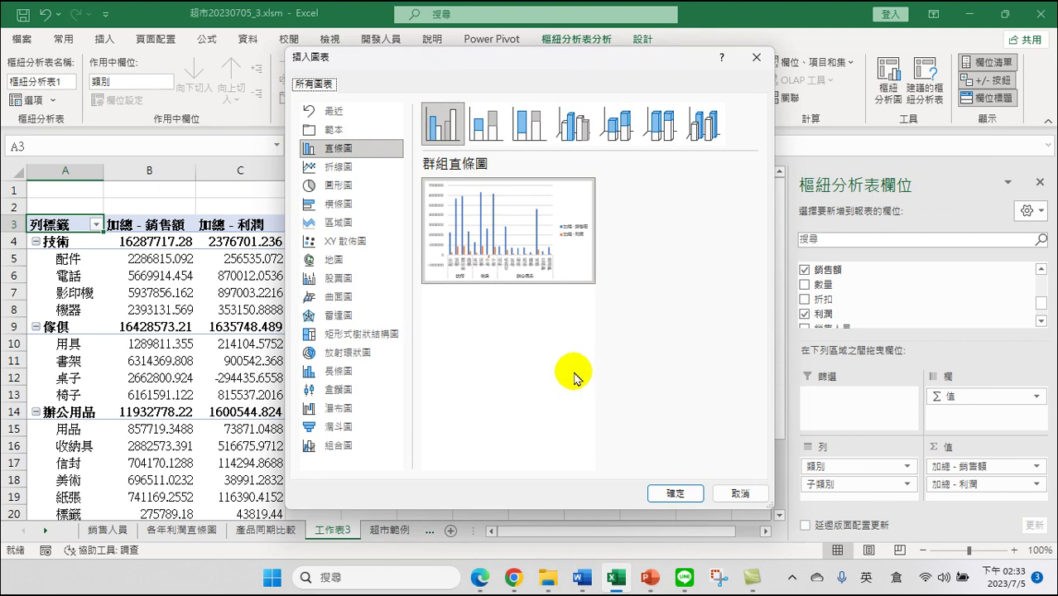
{"action": "left_click", "coordinate": [335, 171]}
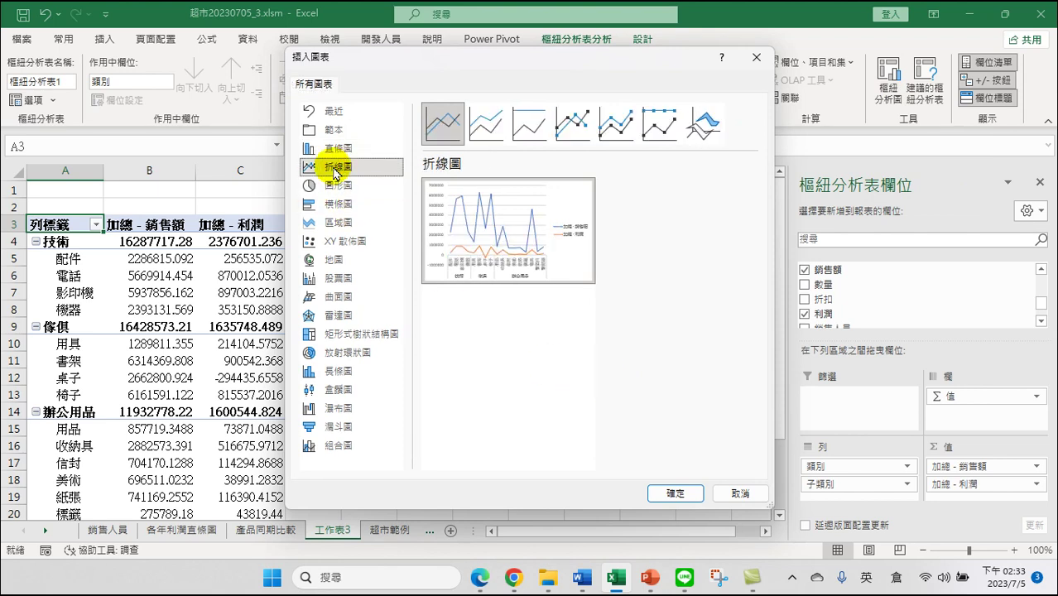
{"action": "left_click", "coordinate": [493, 126]}
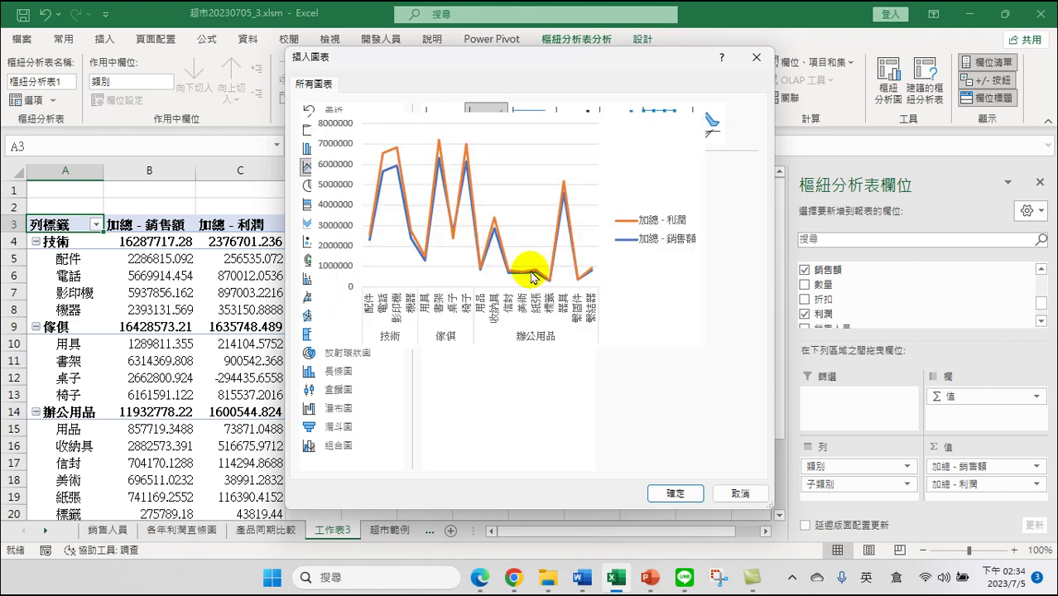
{"action": "mouse_move", "coordinate": [522, 254]}
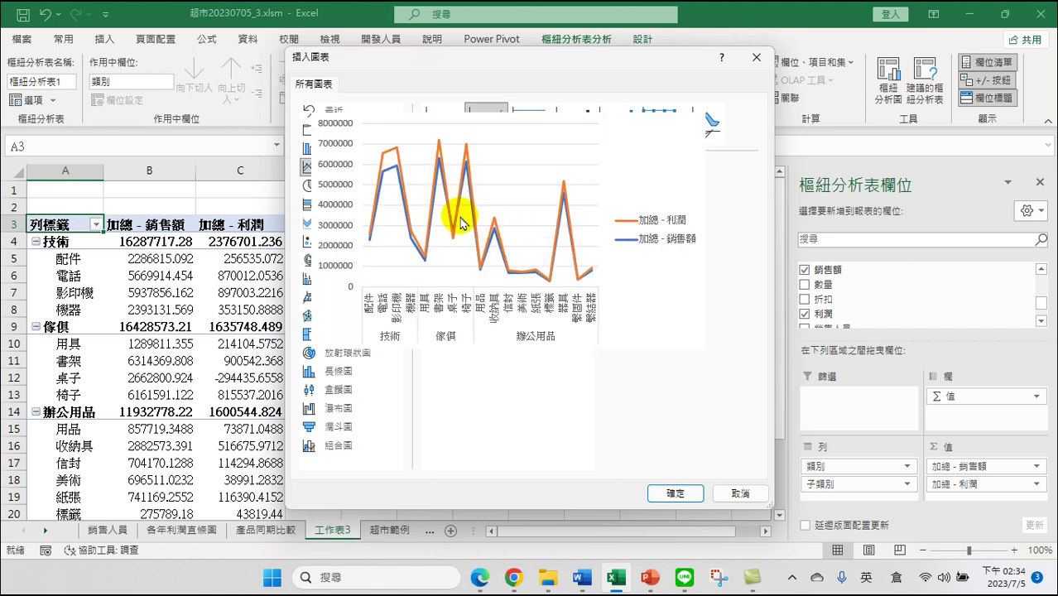
{"action": "mouse_move", "coordinate": [524, 219]}
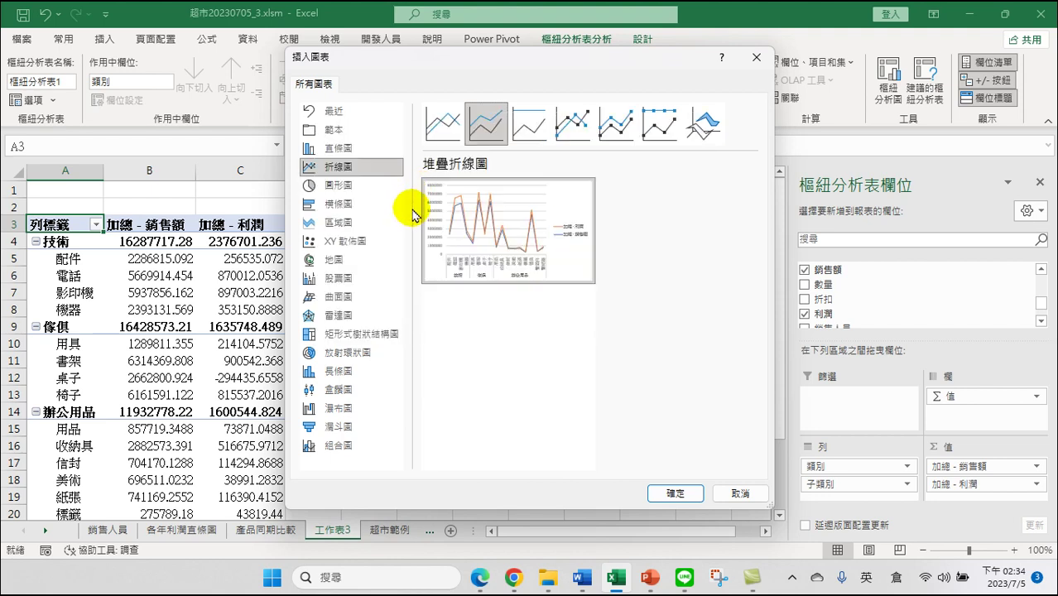
{"action": "mouse_move", "coordinate": [484, 212]}
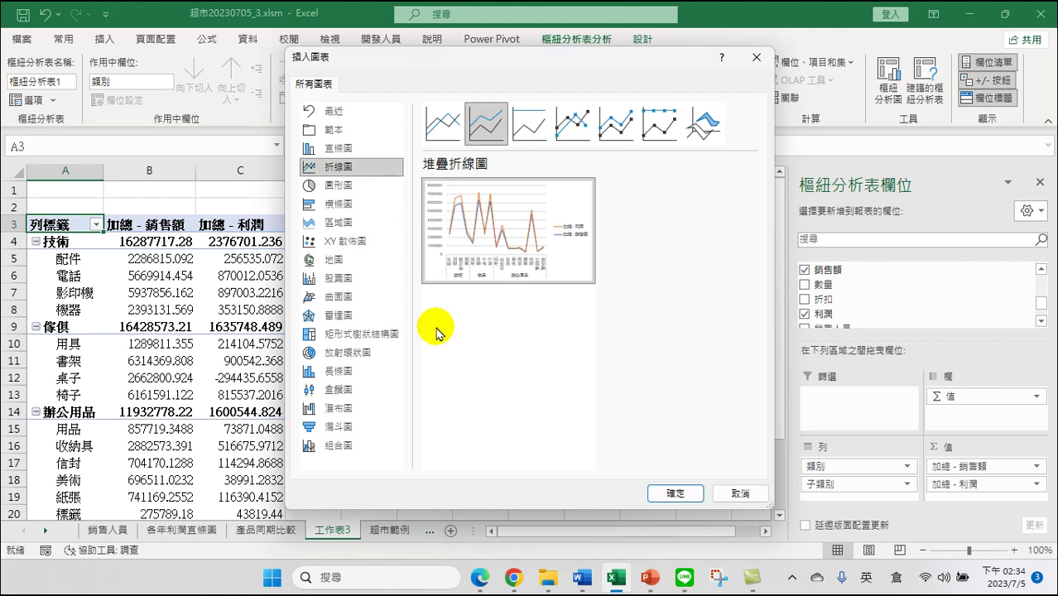
{"action": "left_click", "coordinate": [337, 241]}
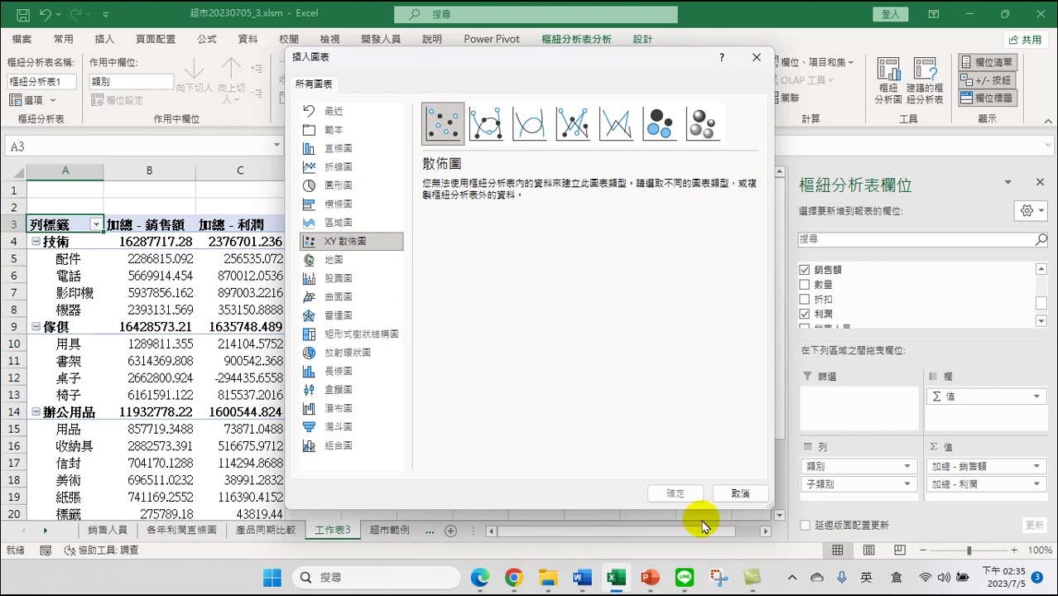
{"action": "left_click", "coordinate": [711, 128]}
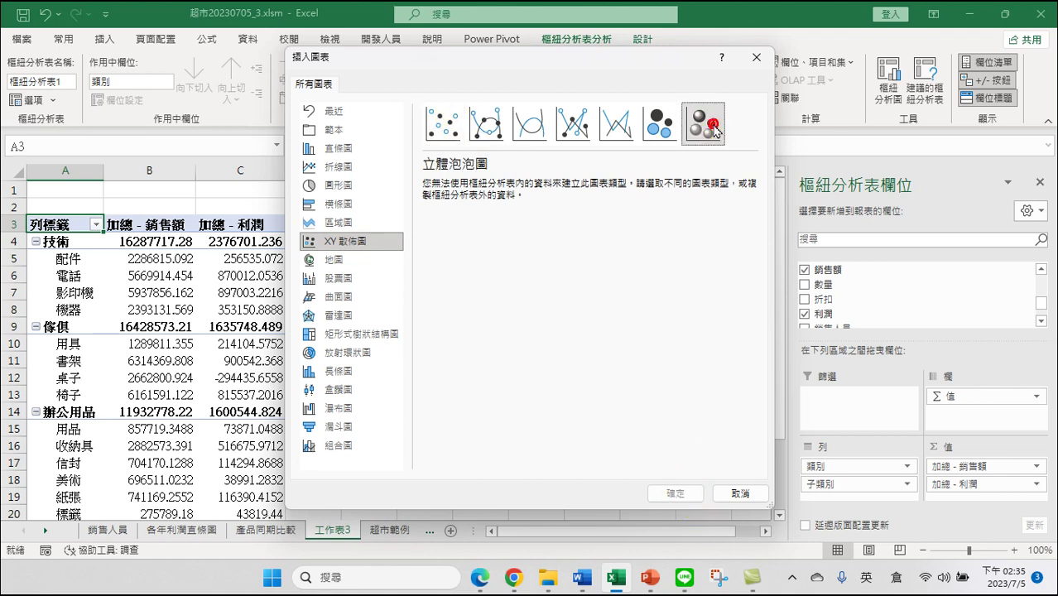
{"action": "left_click", "coordinate": [660, 124]}
{"action": "left_click", "coordinate": [441, 122]}
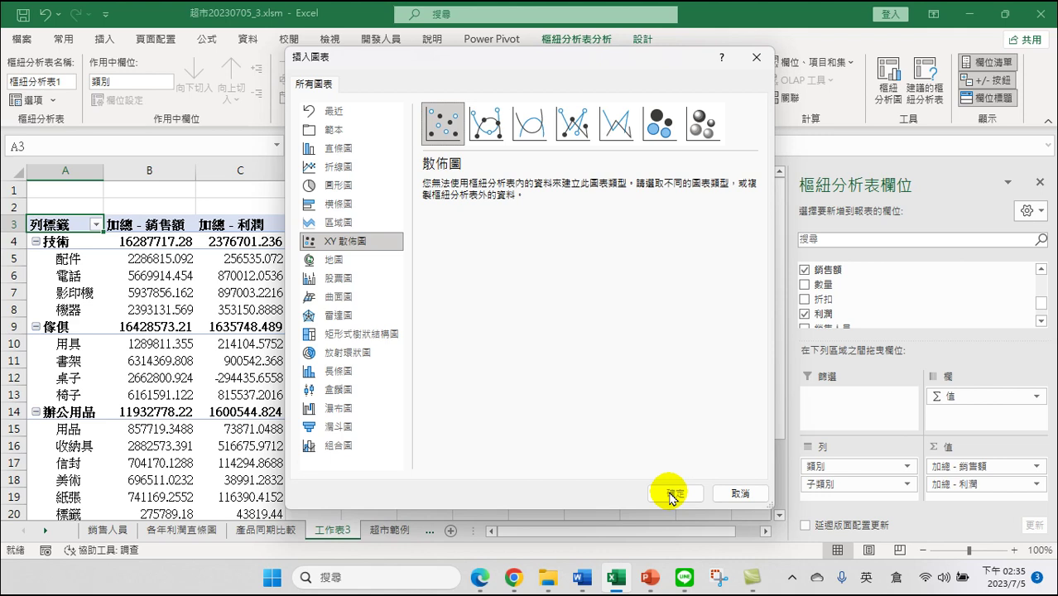
{"action": "left_click", "coordinate": [487, 122]}
{"action": "left_click", "coordinate": [443, 122]}
{"action": "left_click", "coordinate": [443, 122]}
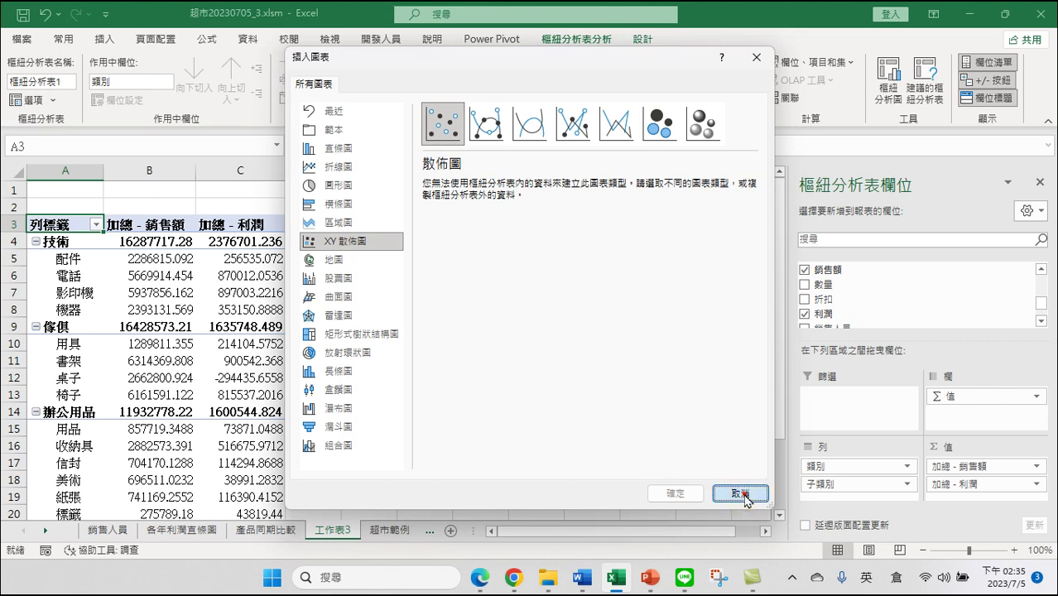
{"action": "left_click", "coordinate": [739, 494]}
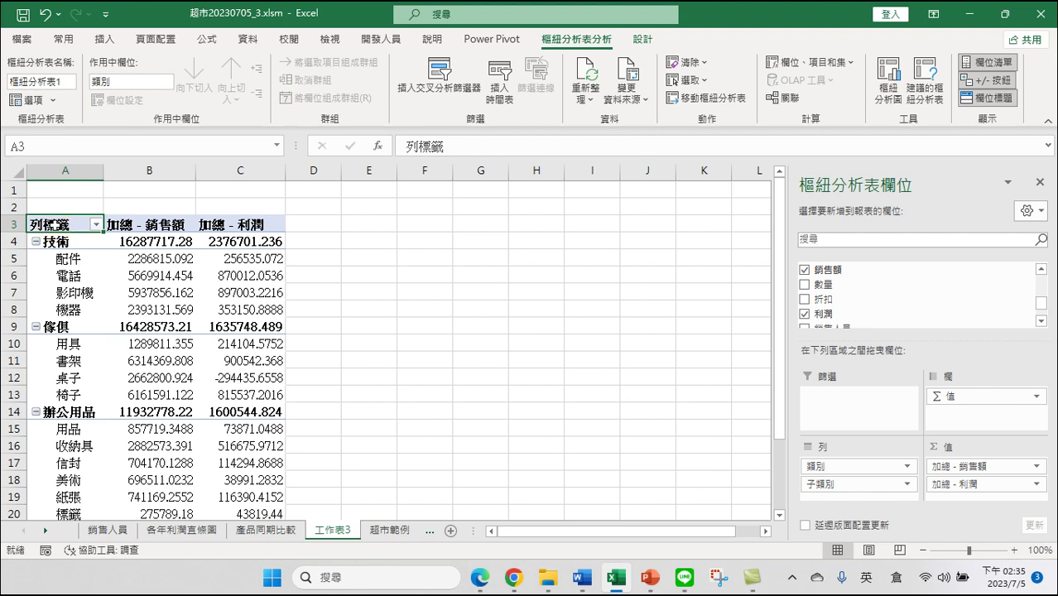
Copy the pivot table range A3:C24.
{"action": "left_click_drag", "start_coordinate": [67, 225], "coordinate": [244, 526]}
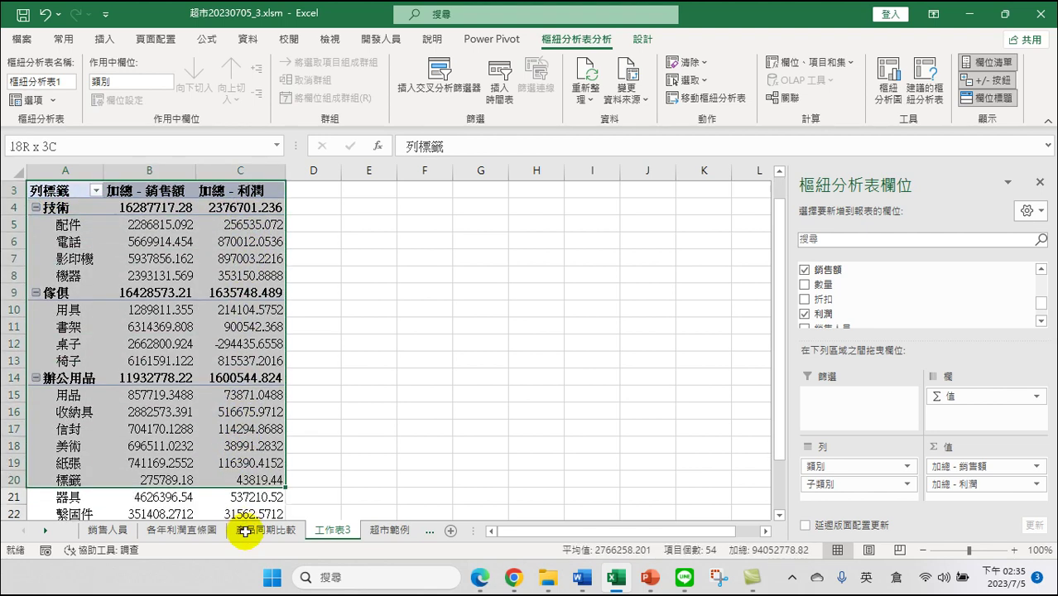
{"action": "left_click_drag", "start_coordinate": [244, 526], "coordinate": [242, 454]}
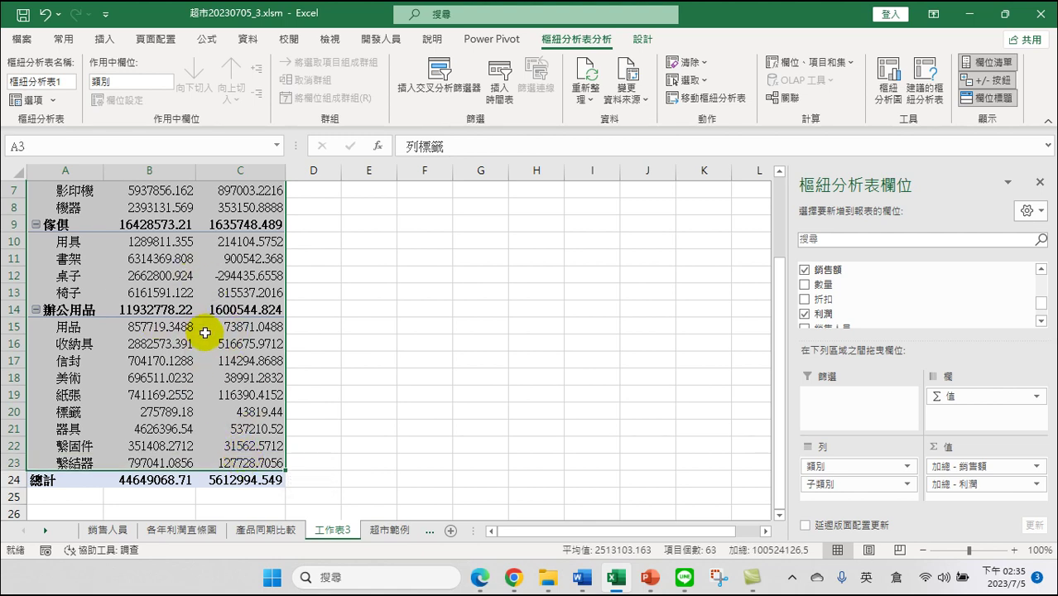
{"action": "scroll", "coordinate": [202, 352], "scroll_direction": "up", "scroll_amount": 2}
{"action": "right_click", "coordinate": [203, 298]}
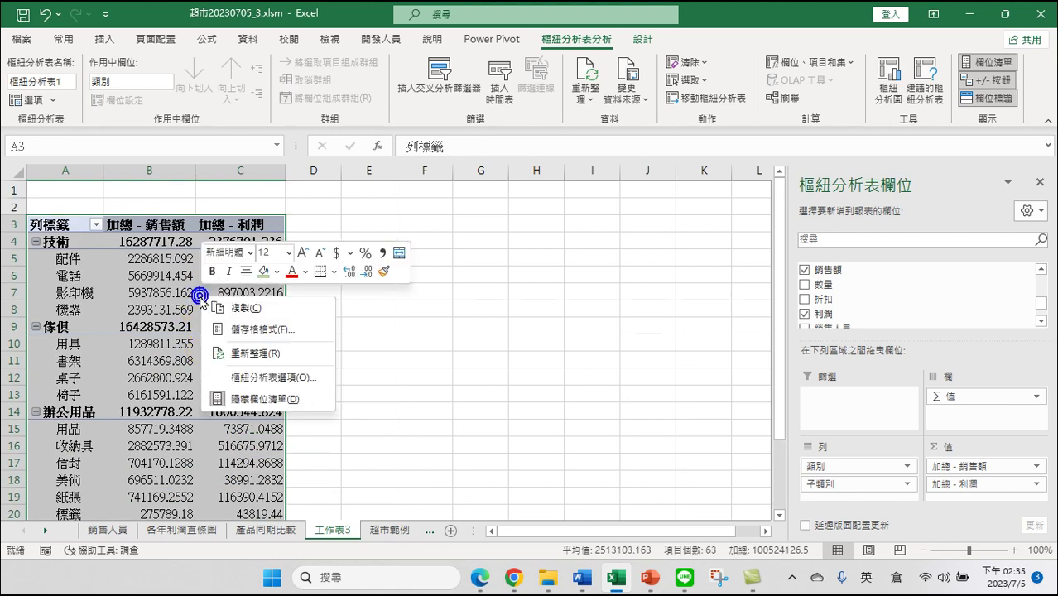
{"action": "left_click", "coordinate": [248, 309]}
Paste the copied cells as values only at F3, then select the 技術 category row.
{"action": "mouse_move", "coordinate": [67, 225]}
{"action": "left_mouse_down"}
{"action": "mouse_move", "coordinate": [246, 321]}
{"action": "mouse_move", "coordinate": [226, 480]}
{"action": "left_mouse_up"}
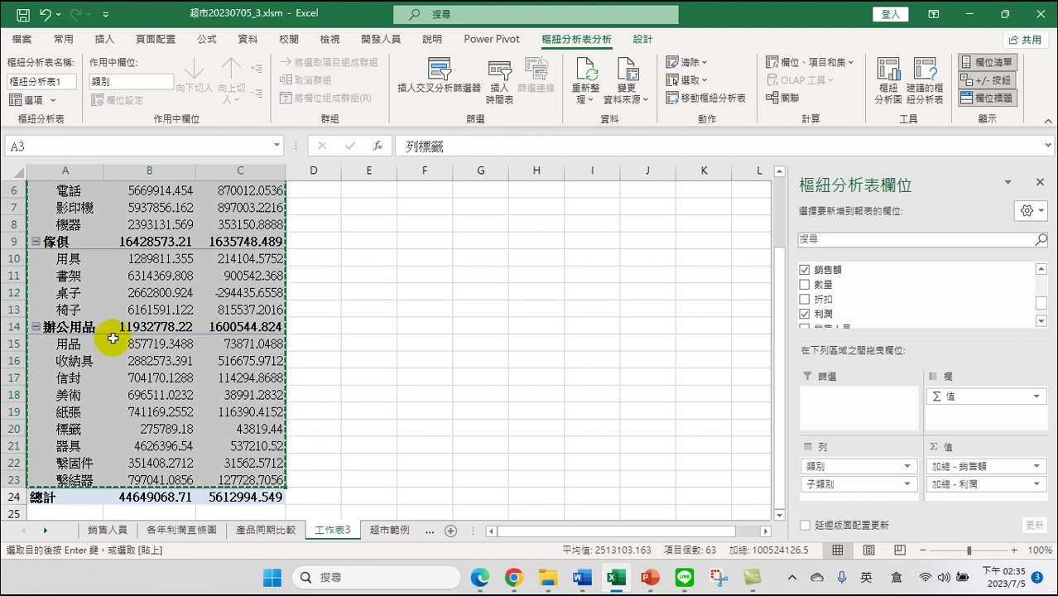
{"action": "scroll", "coordinate": [303, 388], "scroll_direction": "up", "scroll_amount": 2}
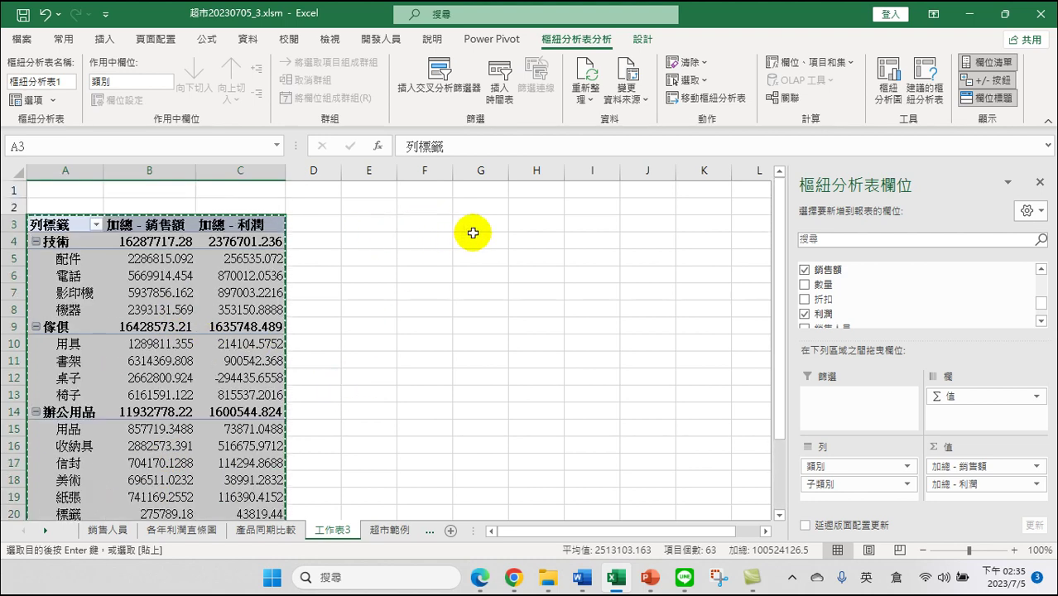
{"action": "right_click", "coordinate": [421, 224]}
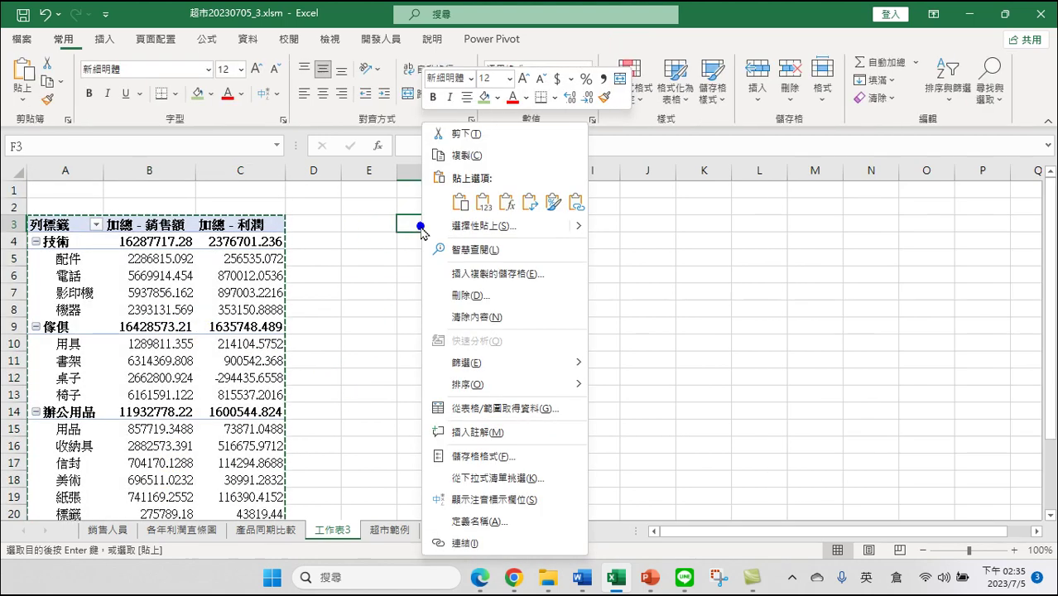
{"action": "left_click", "coordinate": [473, 227]}
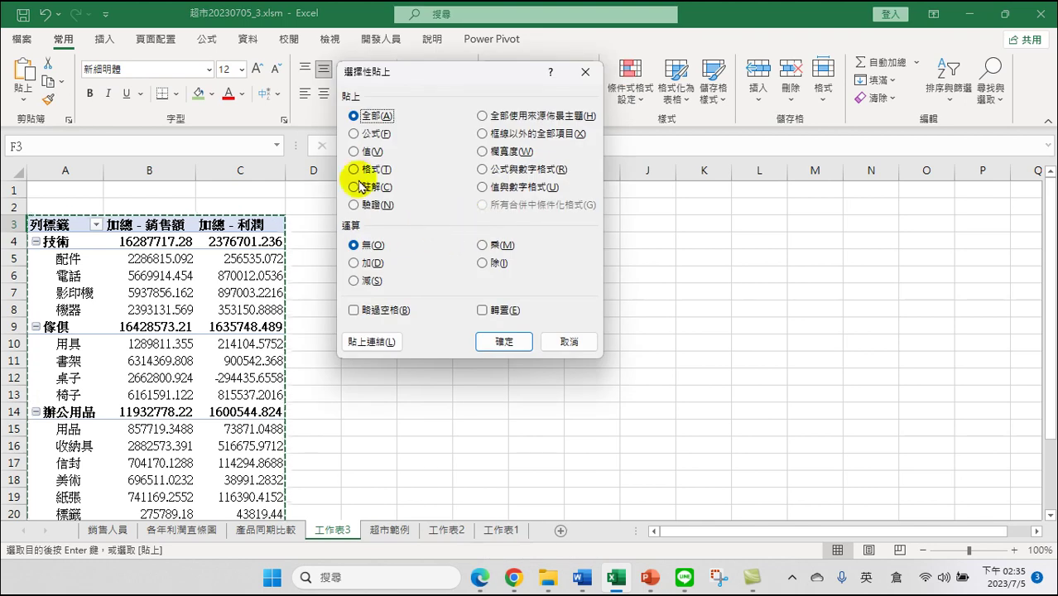
{"action": "left_click", "coordinate": [354, 151]}
{"action": "left_click", "coordinate": [505, 340]}
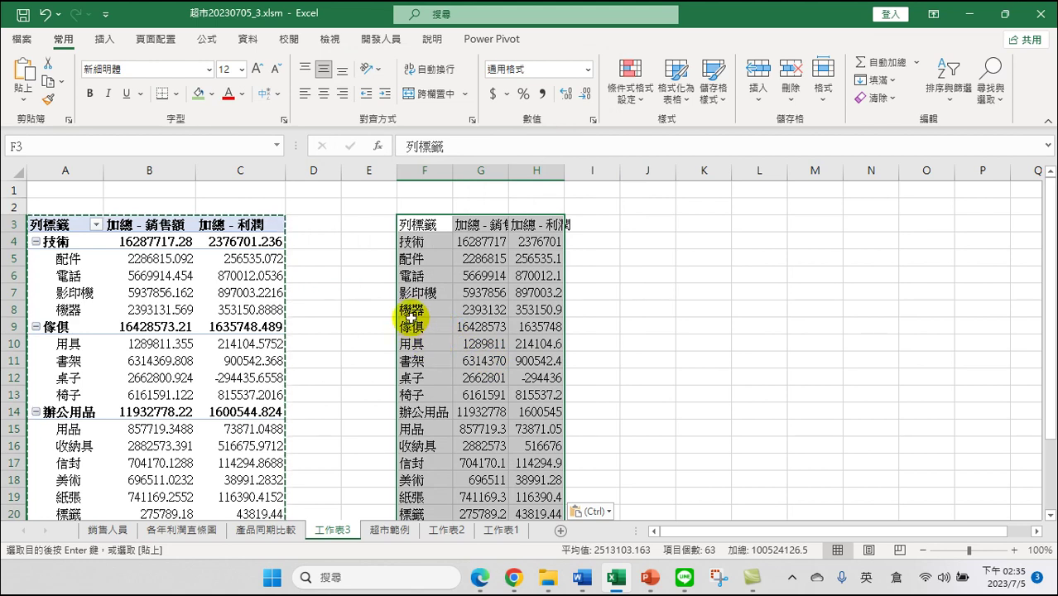
{"action": "left_click", "coordinate": [440, 327]}
{"action": "left_click_drag", "start_coordinate": [439, 328], "coordinate": [543, 328]}
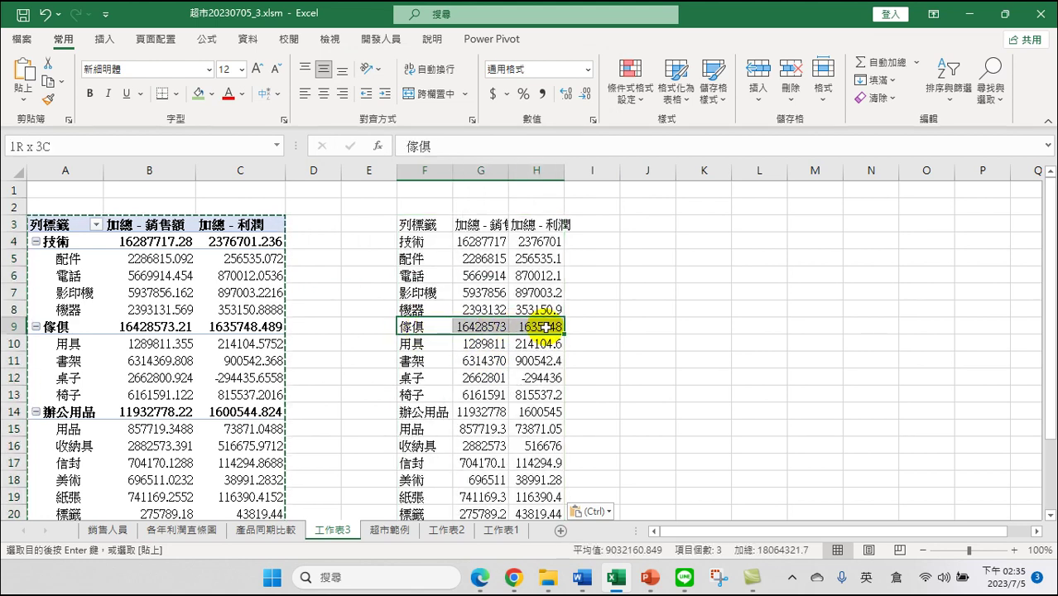
{"action": "left_click_drag", "start_coordinate": [421, 242], "coordinate": [544, 242]}
Delete the 技術, 傢俱 and 辦公用品 category-total rows, shifting the cells below up.
{"action": "right_click", "coordinate": [544, 245]}
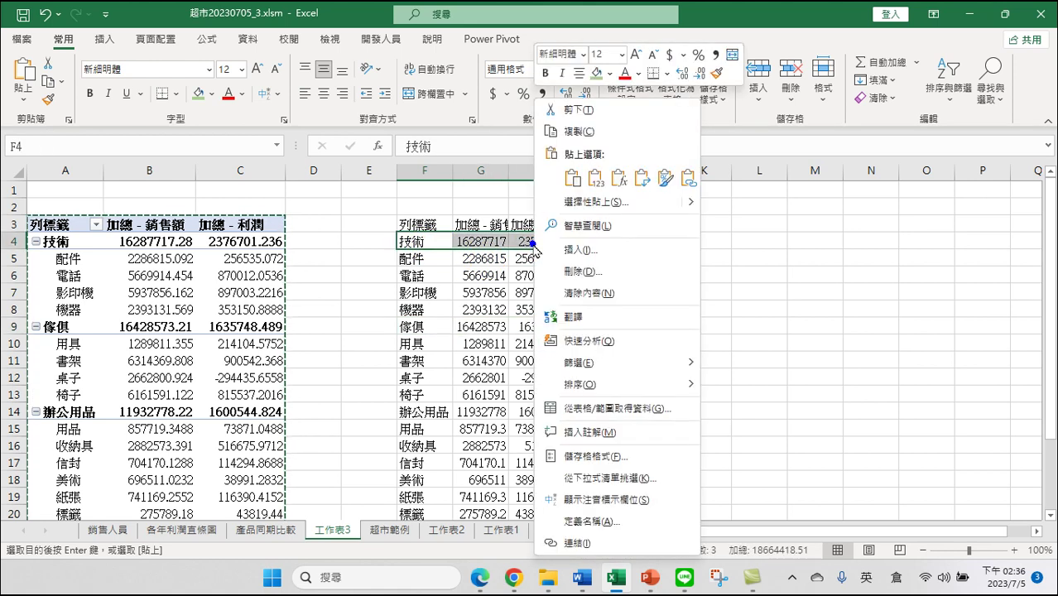
{"action": "left_click", "coordinate": [607, 274]}
{"action": "left_click", "coordinate": [552, 318]}
{"action": "left_click_drag", "start_coordinate": [413, 308], "coordinate": [538, 308]}
{"action": "right_click", "coordinate": [538, 308]}
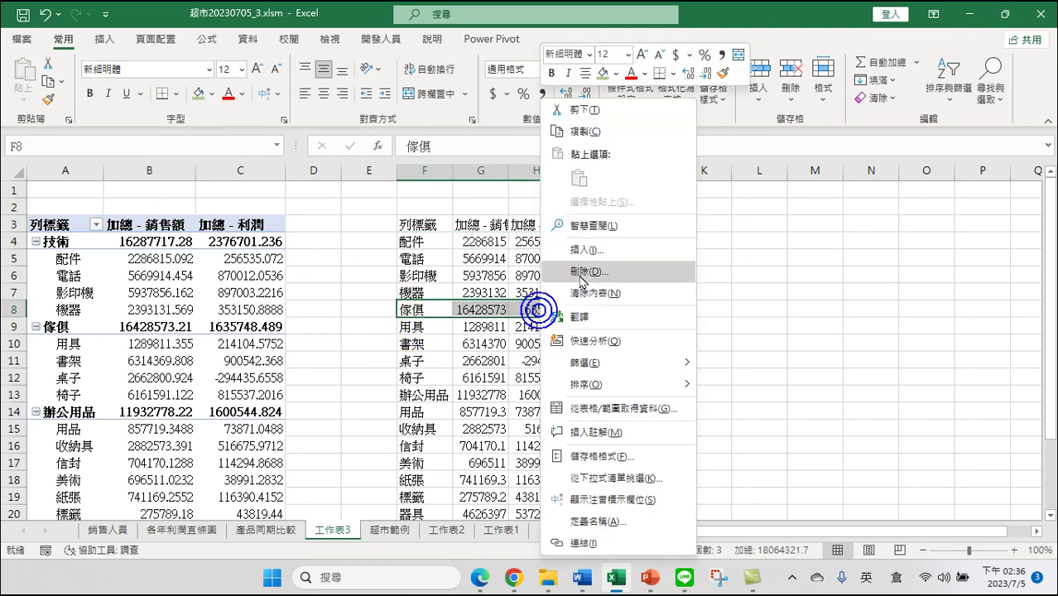
{"action": "left_click", "coordinate": [587, 266]}
{"action": "left_click", "coordinate": [552, 318]}
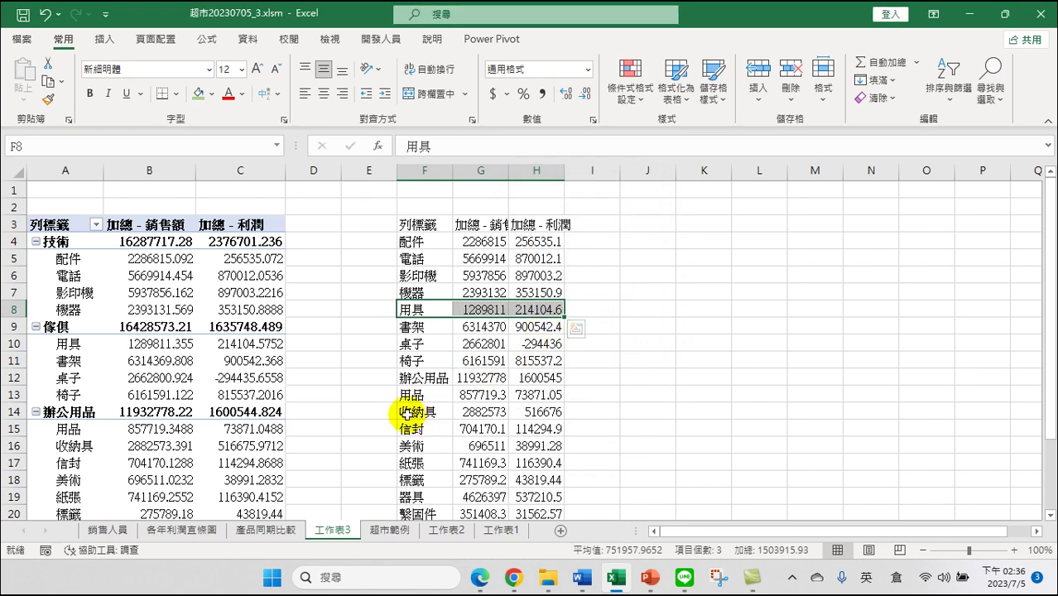
{"action": "left_click_drag", "start_coordinate": [409, 375], "coordinate": [530, 377]}
{"action": "right_click", "coordinate": [529, 377]}
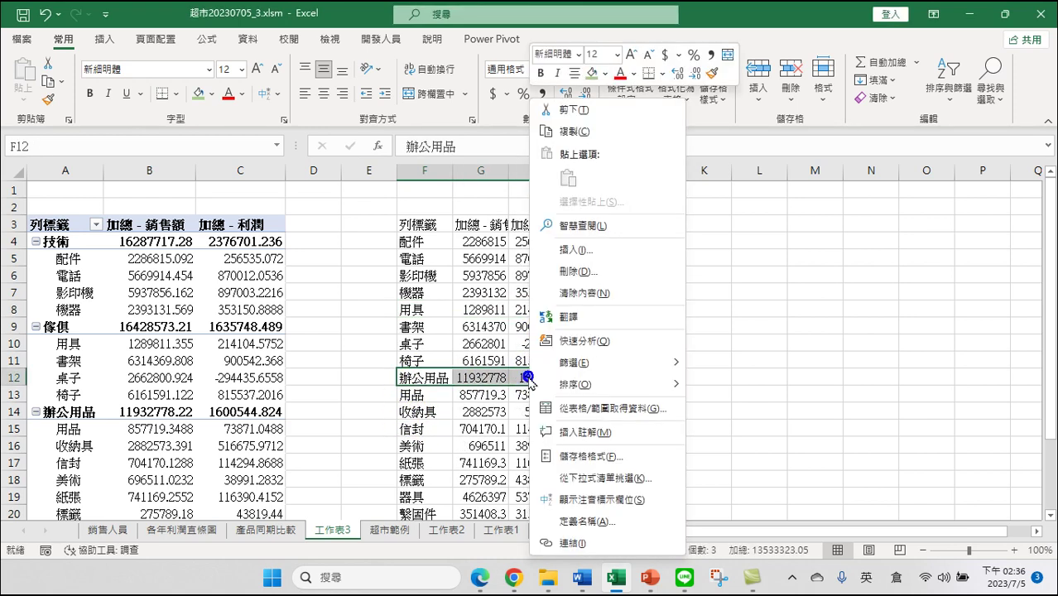
{"action": "left_click", "coordinate": [582, 272]}
{"action": "left_click", "coordinate": [562, 206]}
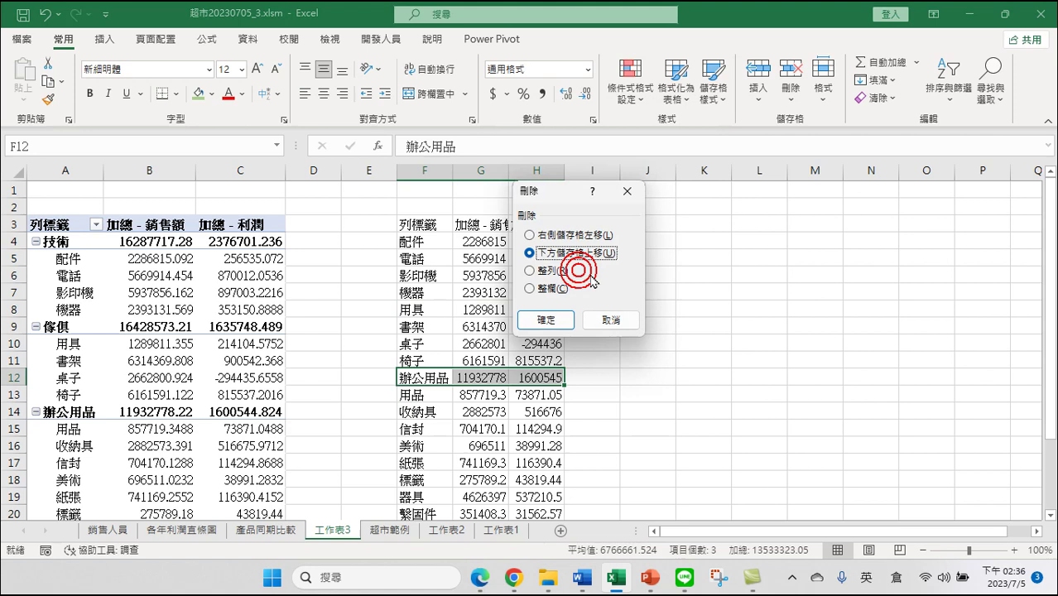
{"action": "left_click", "coordinate": [549, 313]}
{"action": "left_click", "coordinate": [597, 350]}
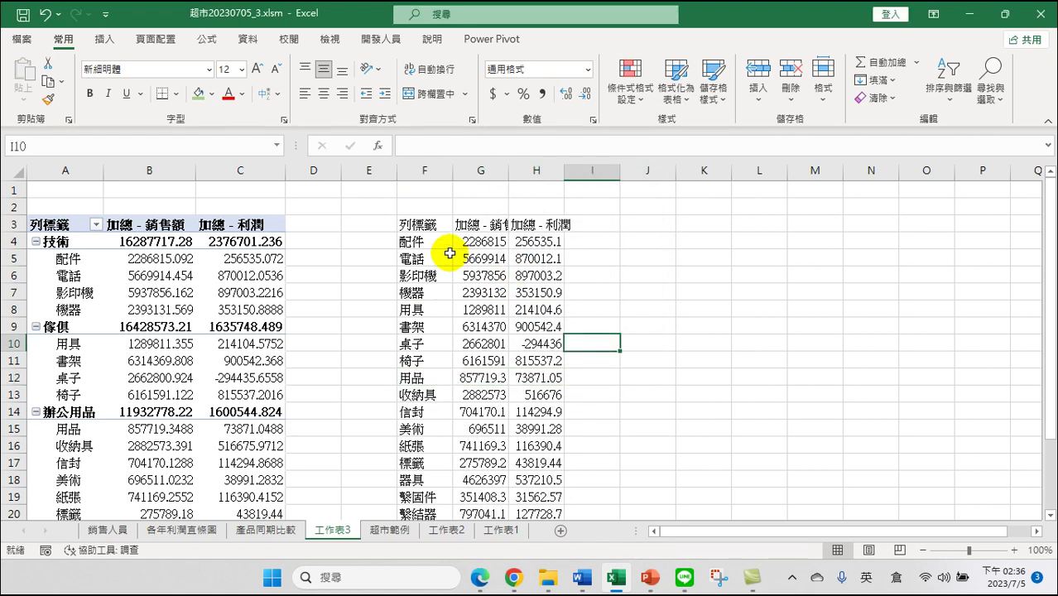
Strip the '加總 - ' prefix so headers G3 and H3 read 銷售額 and 利潤.
{"action": "left_click", "coordinate": [486, 229]}
{"action": "left_click_drag", "start_coordinate": [437, 145], "coordinate": [405, 146]}
{"action": "key", "text": "BackSpace"}
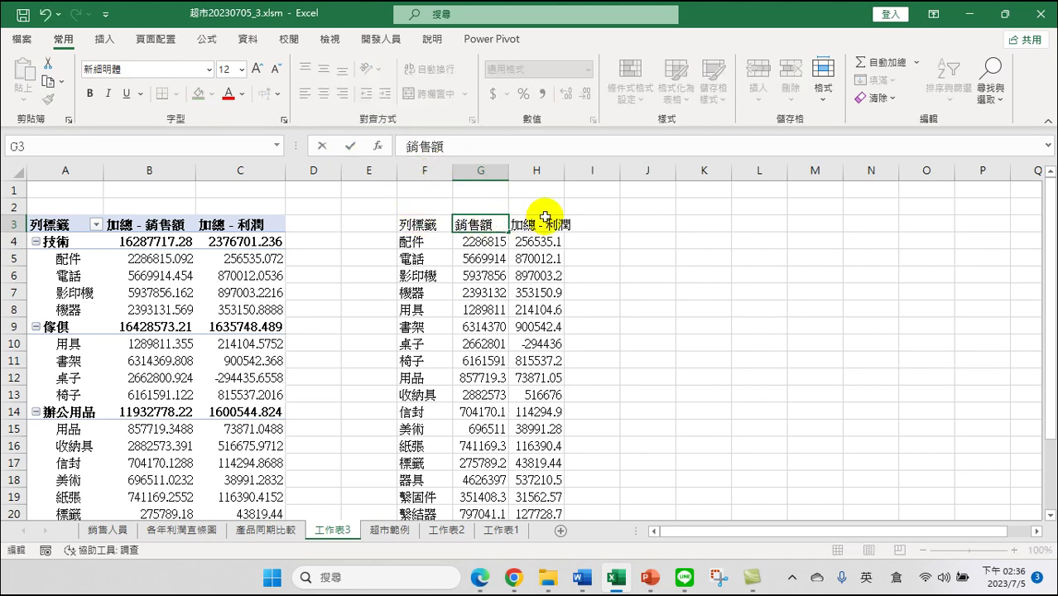
{"action": "left_click", "coordinate": [539, 225]}
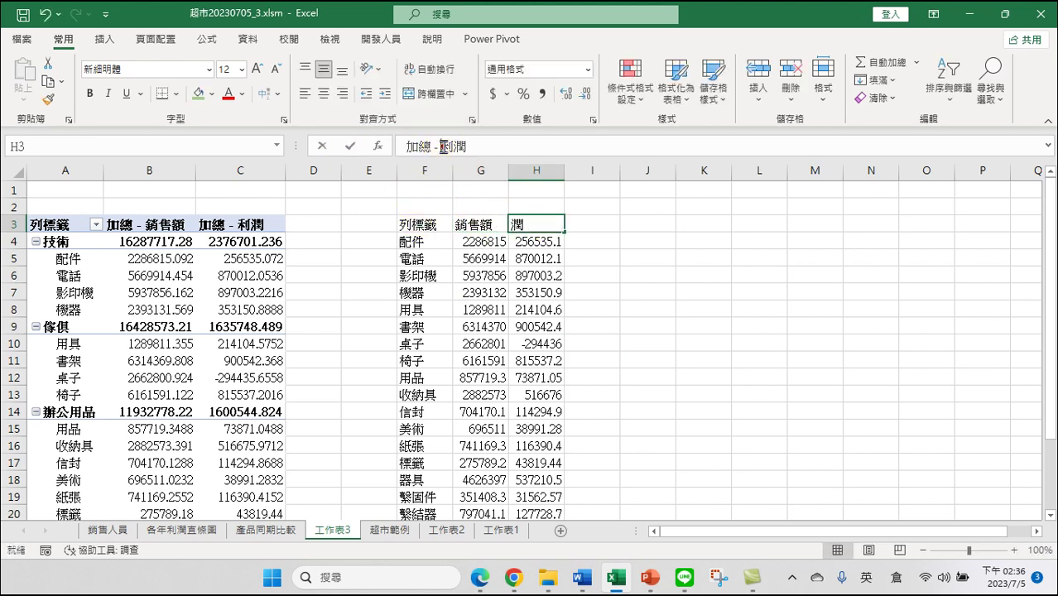
{"action": "left_click_drag", "start_coordinate": [437, 145], "coordinate": [364, 146]}
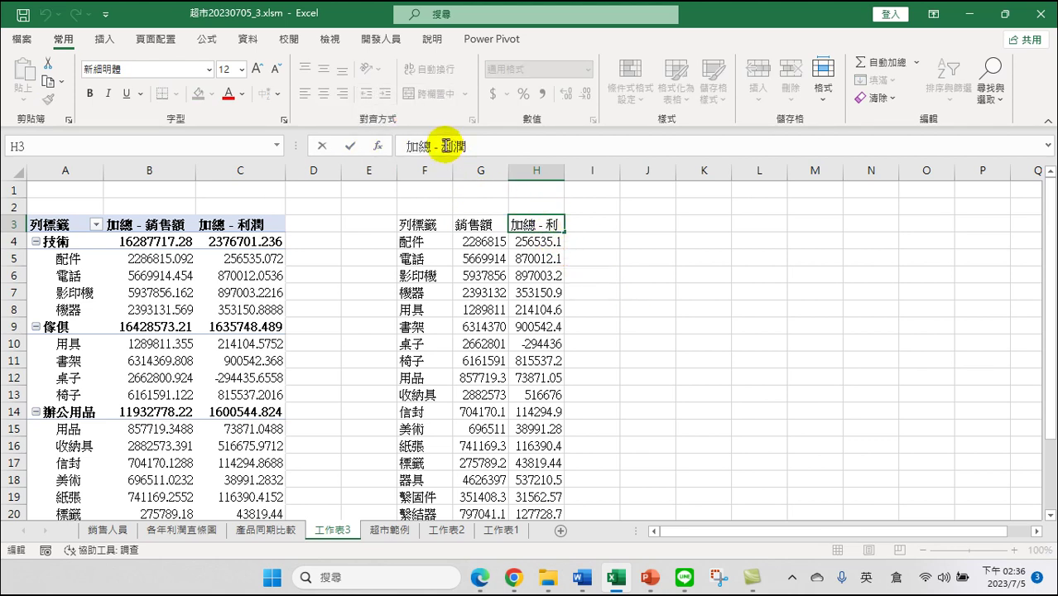
{"action": "key", "text": "BackSpace"}
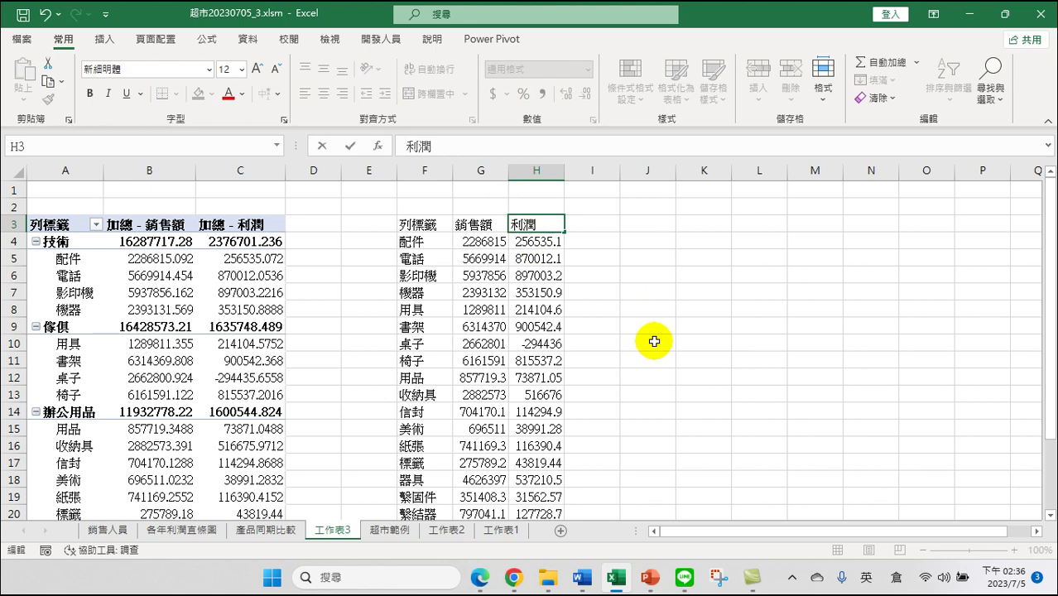
{"action": "key", "text": "Return"}
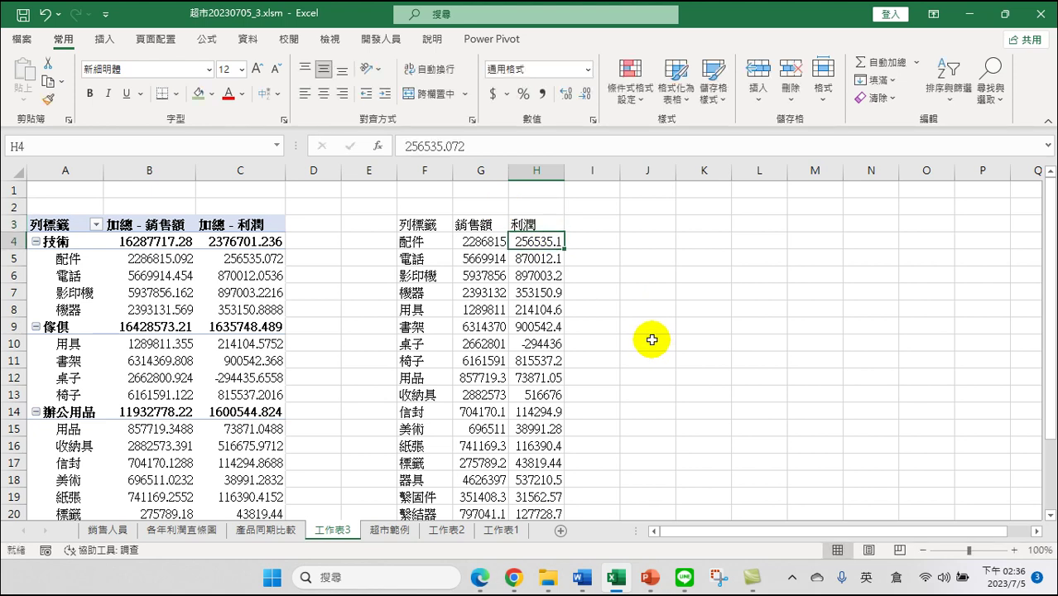
{"action": "mouse_move", "coordinate": [422, 225]}
{"action": "left_mouse_down"}
{"action": "mouse_move", "coordinate": [541, 385]}
{"action": "mouse_move", "coordinate": [551, 483]}
{"action": "left_mouse_up"}
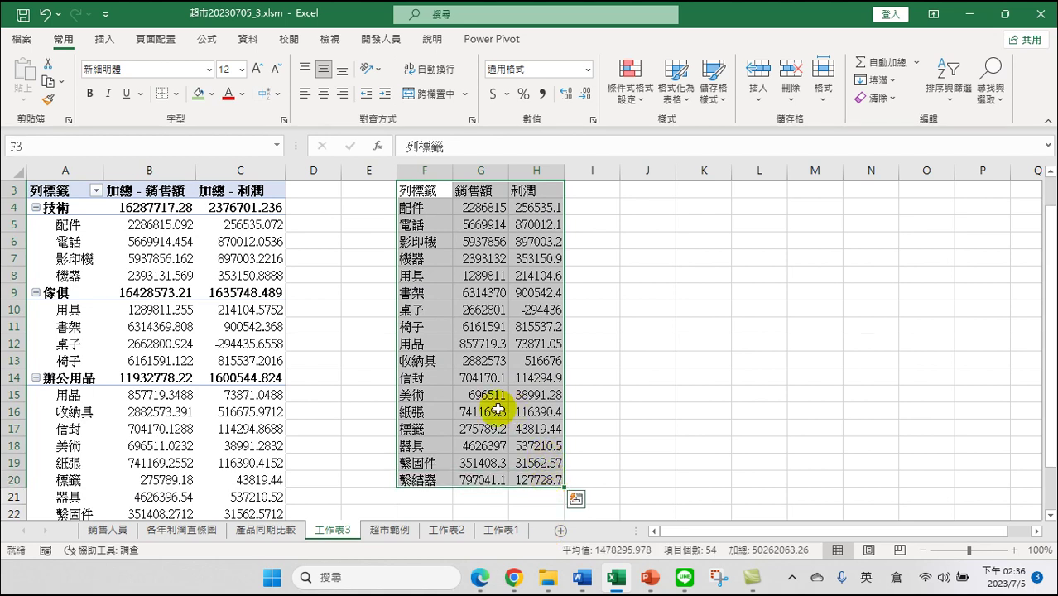
Reselect the F3:H20 subcategory sales and profit table and switch to the 插入 ribbon.
{"action": "scroll", "coordinate": [449, 332], "scroll_direction": "up", "scroll_amount": 1}
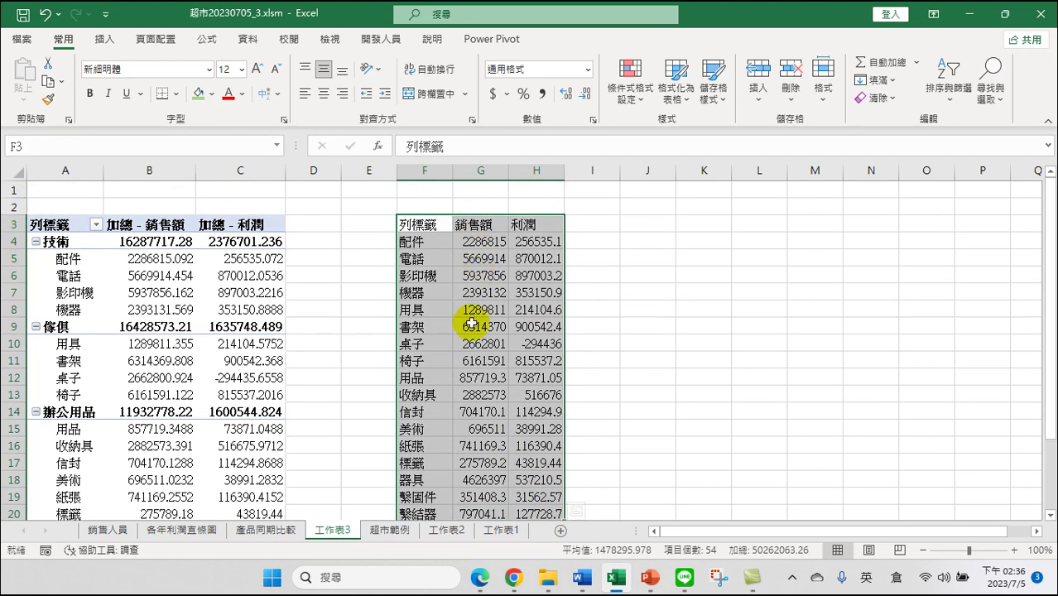
{"action": "double_click", "coordinate": [418, 225]}
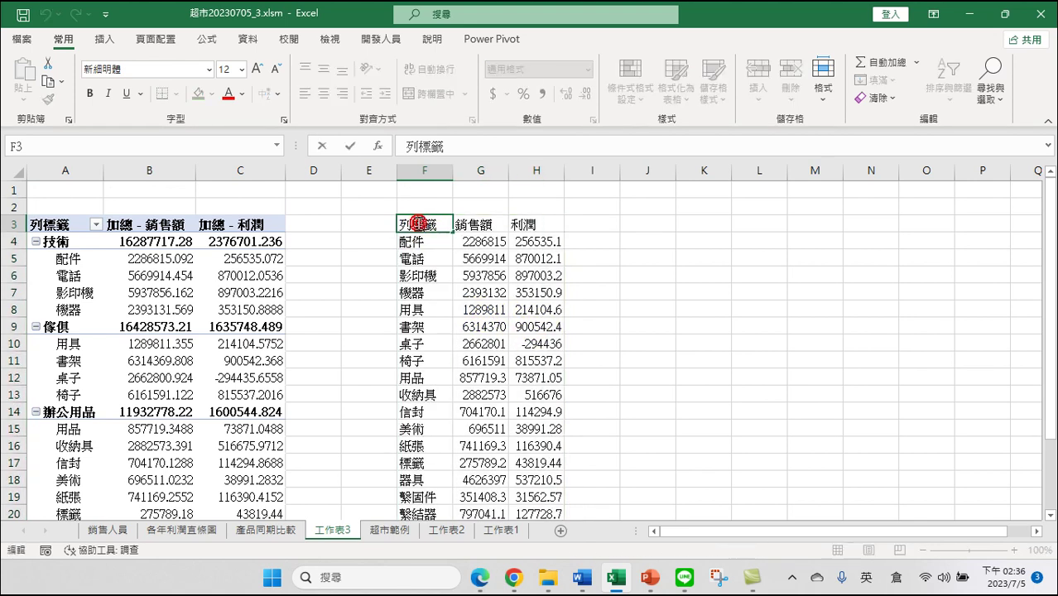
{"action": "left_click", "coordinate": [409, 242]}
{"action": "mouse_move", "coordinate": [414, 224]}
{"action": "left_mouse_down"}
{"action": "mouse_move", "coordinate": [524, 235]}
{"action": "mouse_move", "coordinate": [541, 474]}
{"action": "left_mouse_up"}
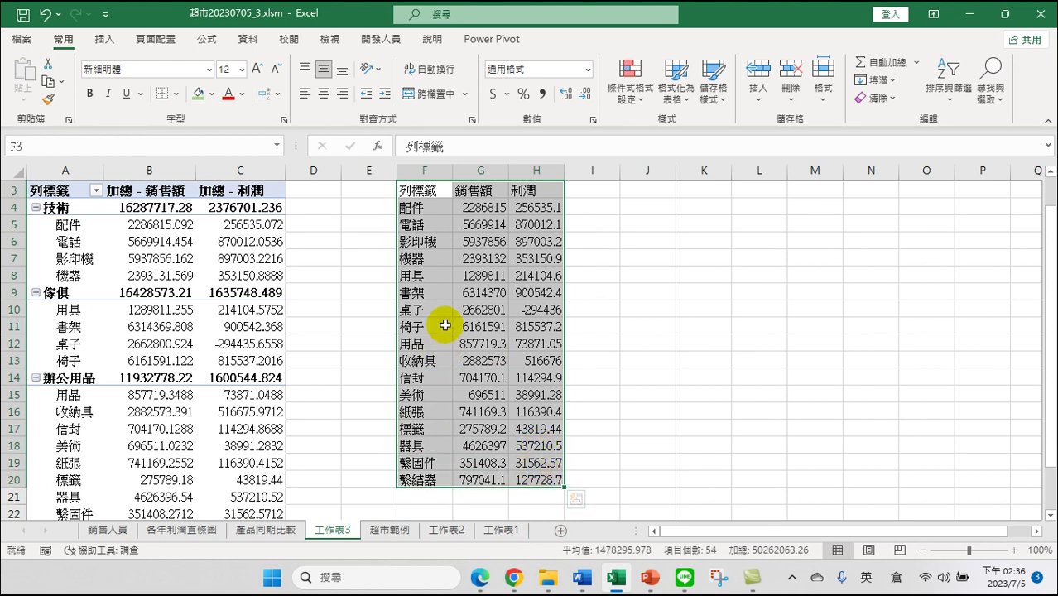
{"action": "left_click", "coordinate": [106, 40]}
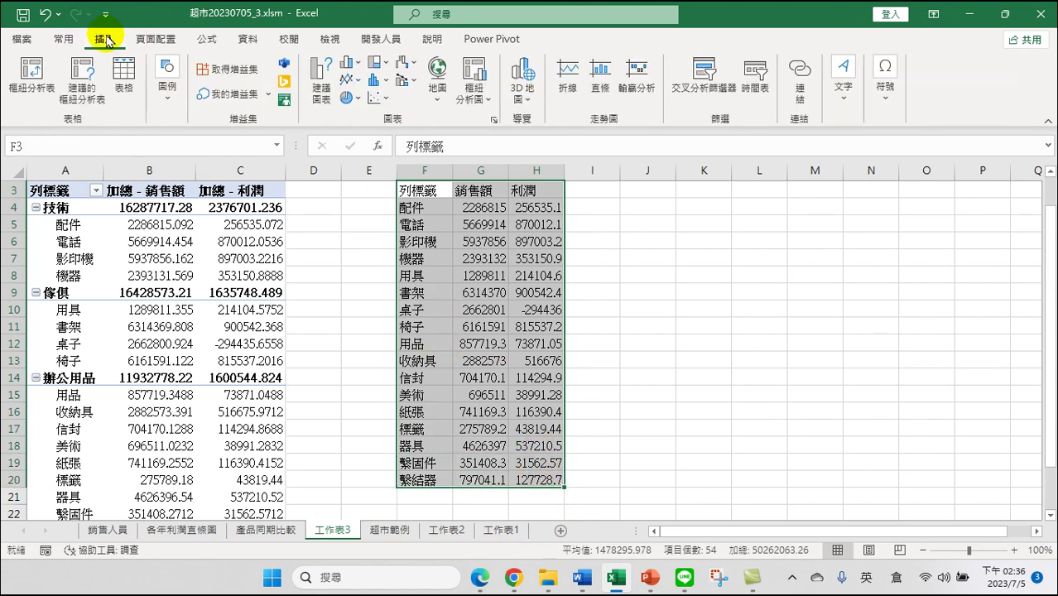
Open 建議圖表 and preview the 散佈圖 of profit versus sales.
{"action": "left_click", "coordinate": [322, 78]}
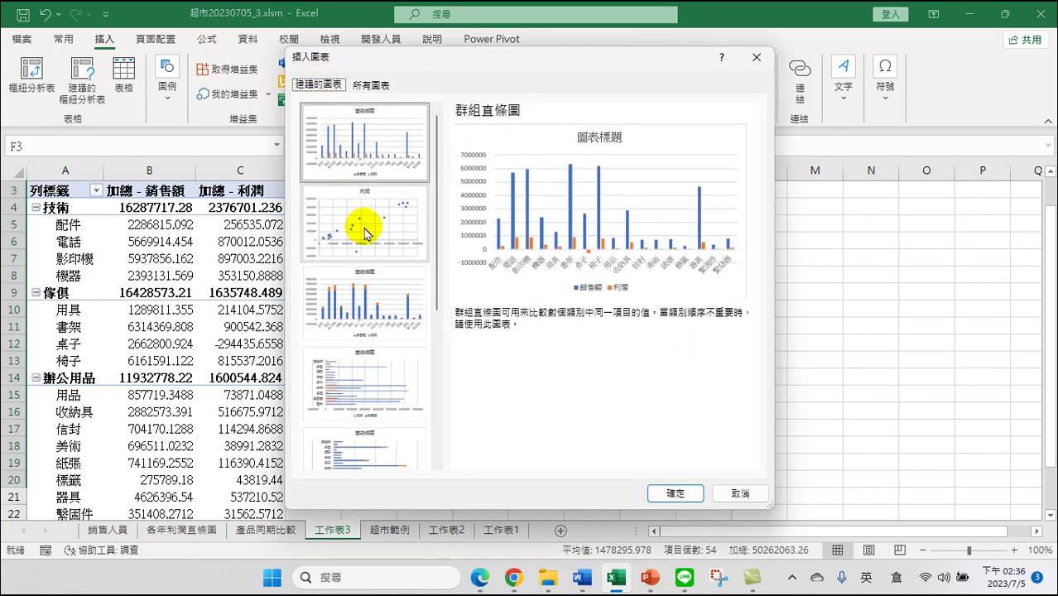
{"action": "left_click", "coordinate": [378, 230]}
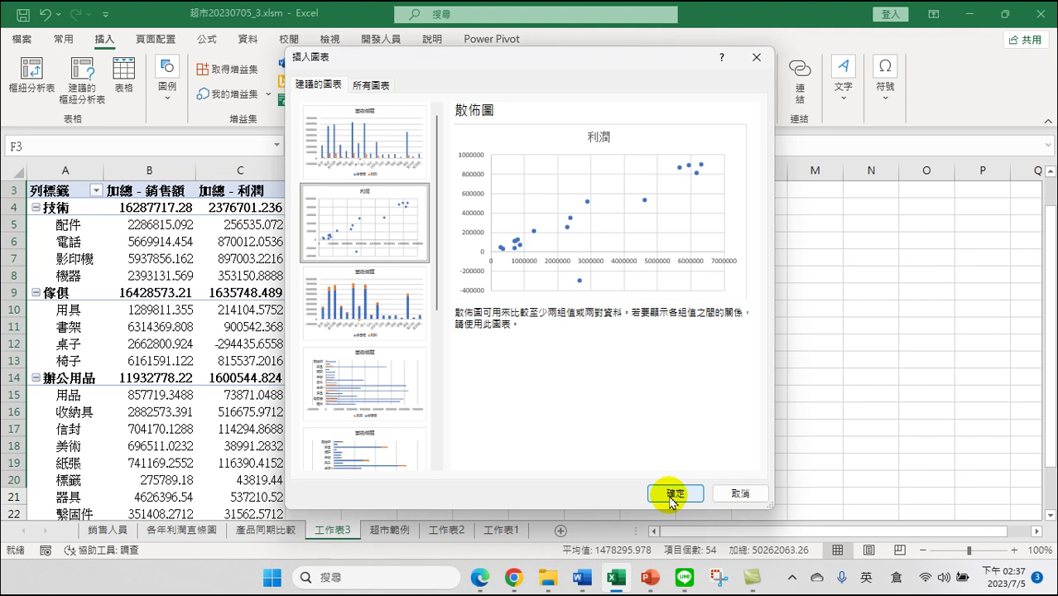
Insert the 利潤 scatter chart, move it right of the table, and briefly toggle 趨勢線.
{"action": "left_click", "coordinate": [674, 497]}
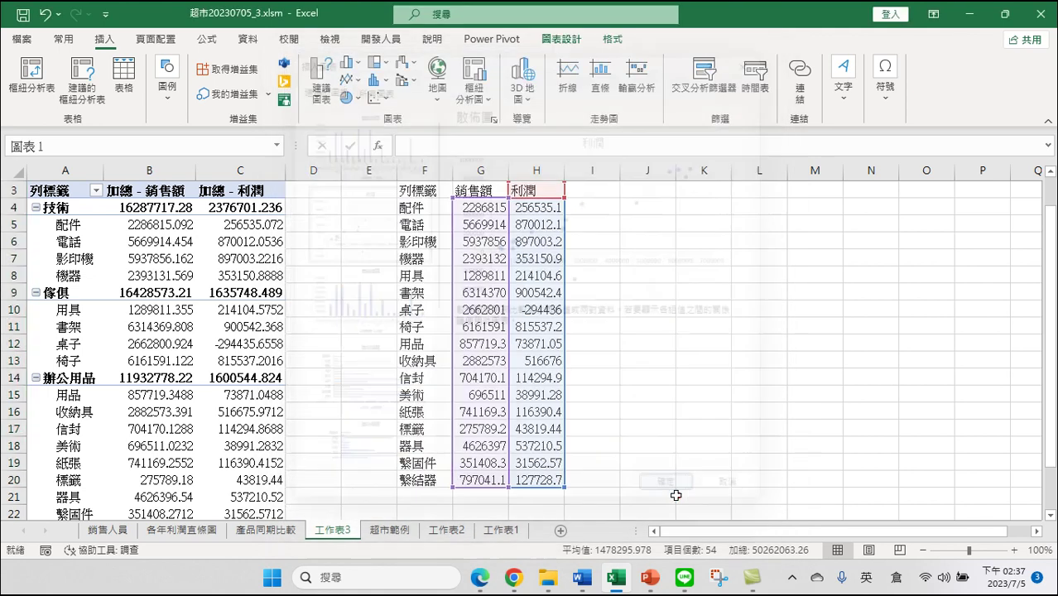
{"action": "left_click_drag", "start_coordinate": [417, 257], "coordinate": [658, 228]}
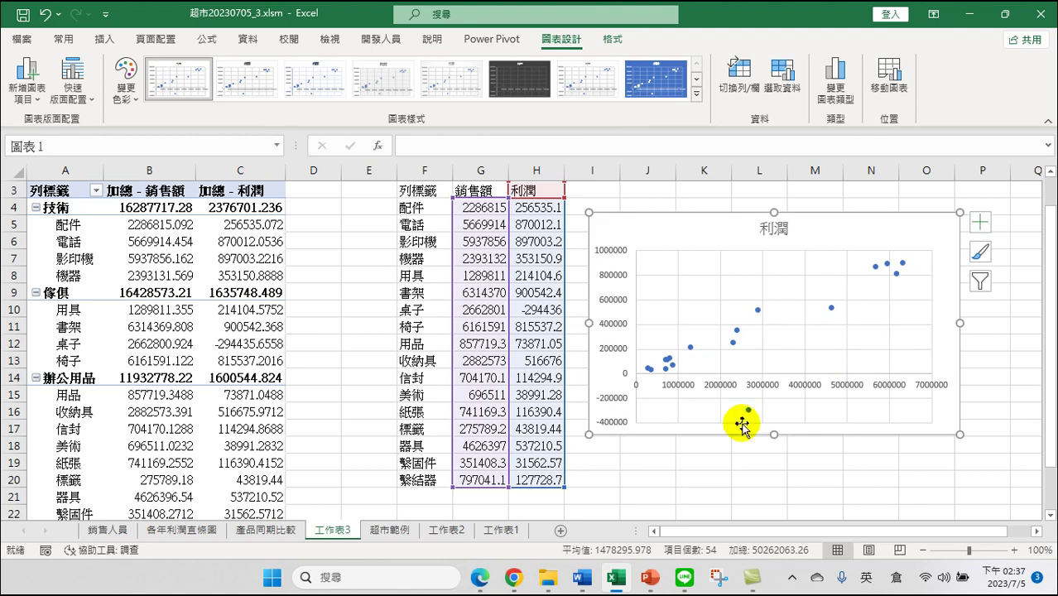
{"action": "left_click", "coordinate": [981, 222]}
{"action": "left_click", "coordinate": [477, 351]}
{"action": "left_click", "coordinate": [476, 351]}
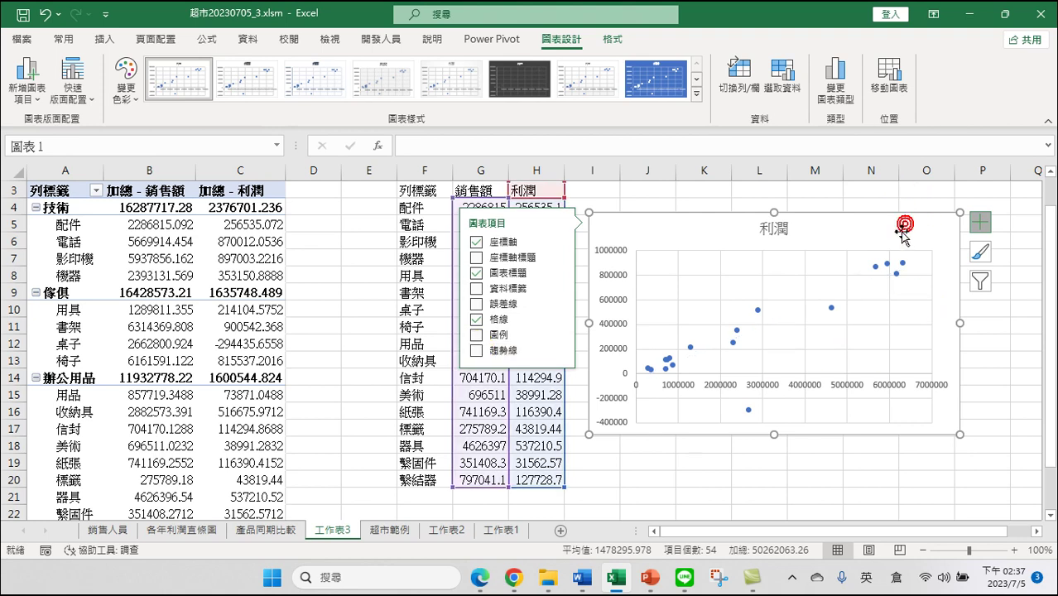
{"action": "left_click", "coordinate": [979, 222]}
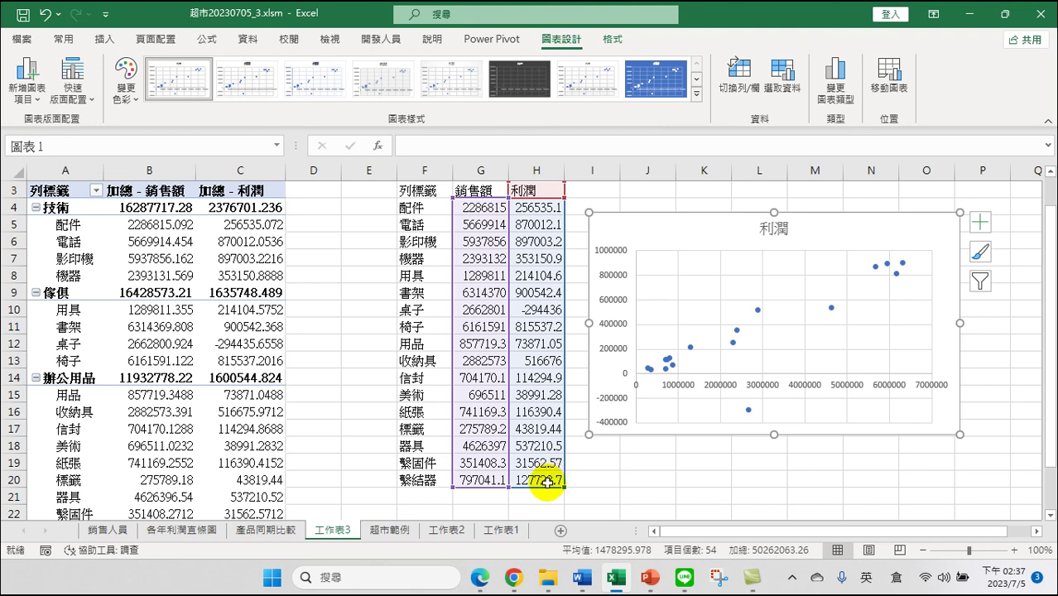
{"action": "left_click_drag", "start_coordinate": [547, 482], "coordinate": [547, 492]}
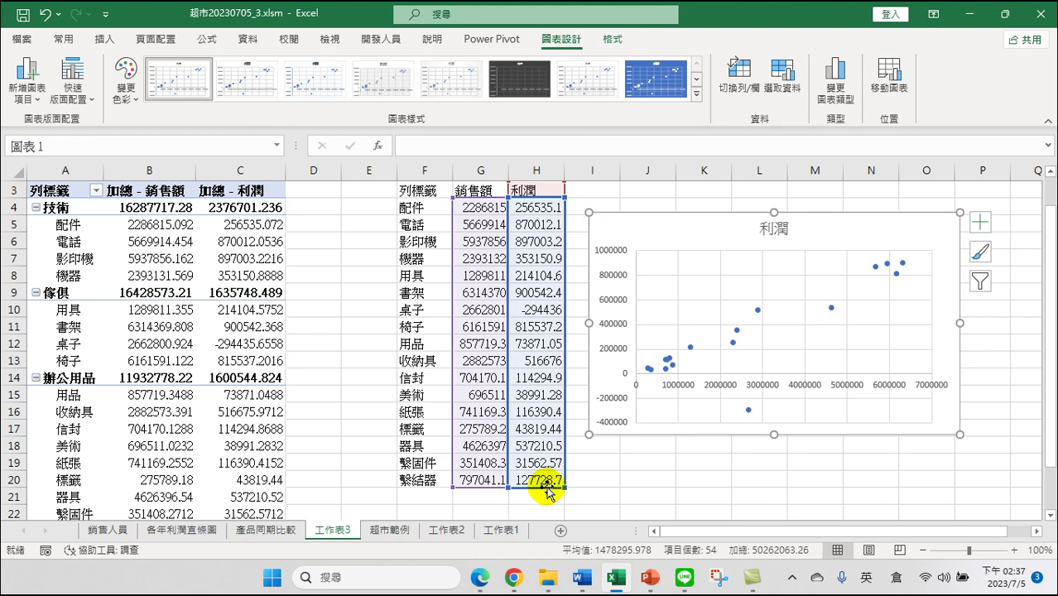
{"action": "left_click_drag", "start_coordinate": [547, 491], "coordinate": [548, 494]}
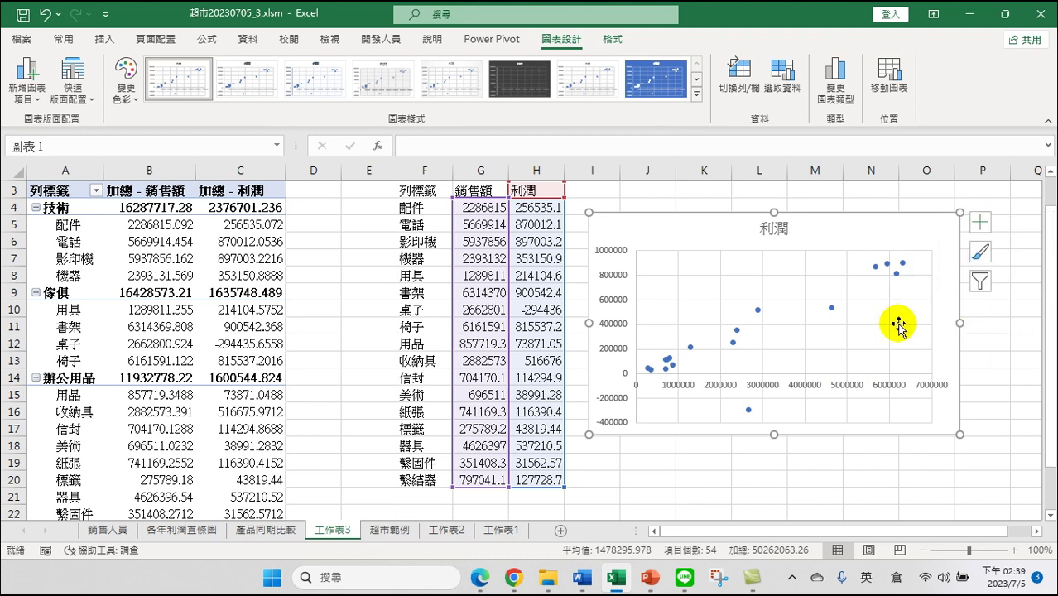
Turn on 趨勢線 in Chart Elements to draw a dotted trendline through the points.
{"action": "left_click", "coordinate": [979, 224]}
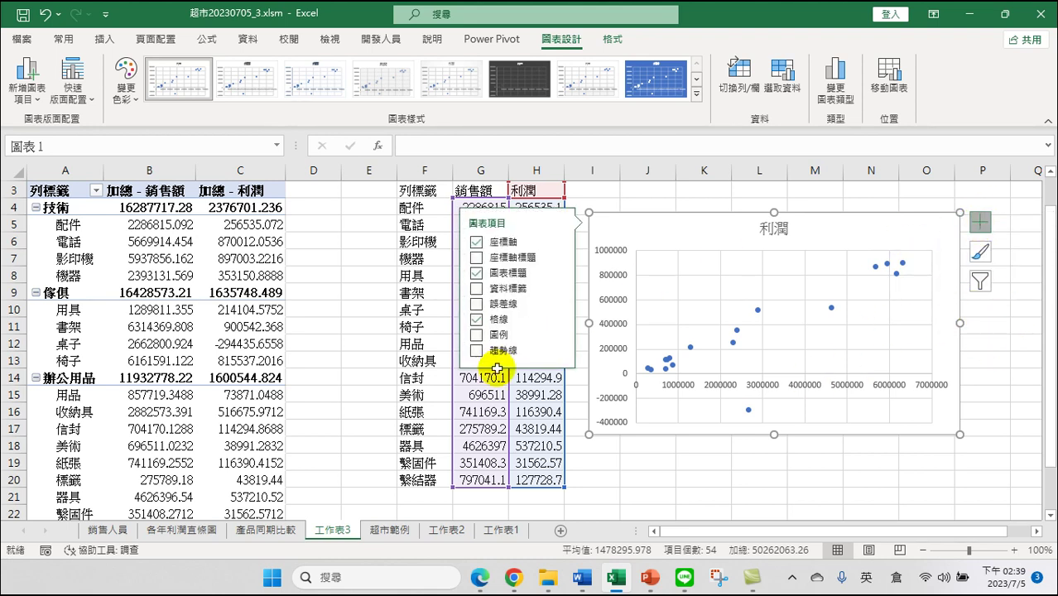
{"action": "left_click", "coordinate": [476, 350]}
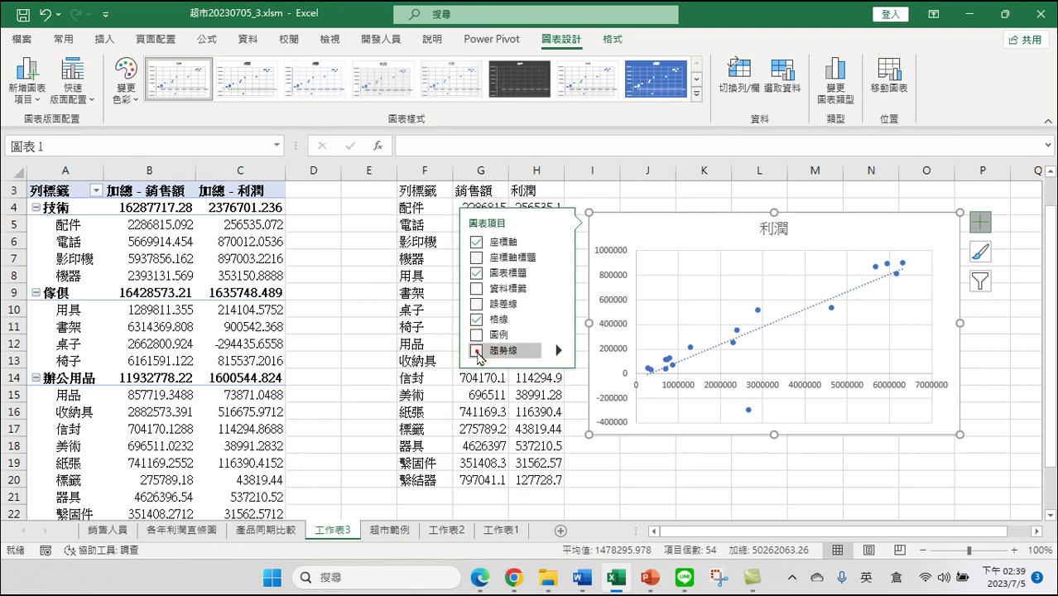
{"action": "left_click", "coordinate": [477, 351]}
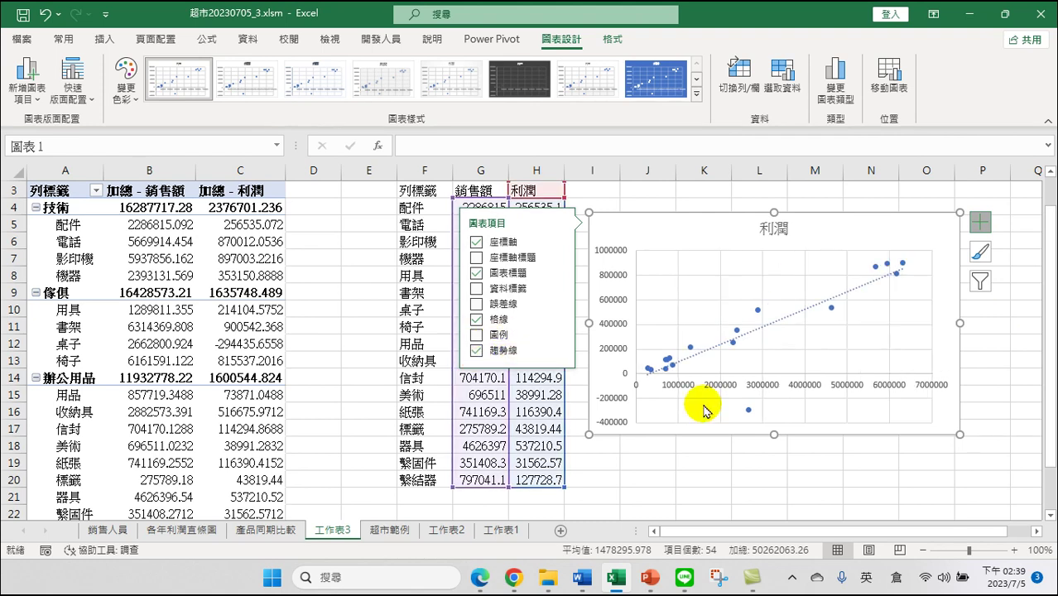
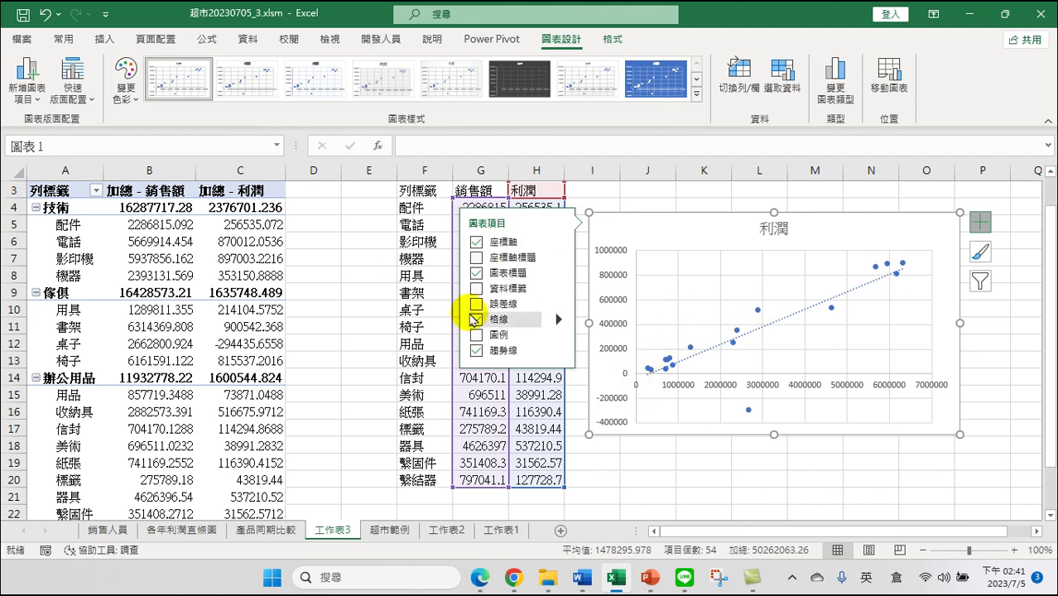
Select the product category names in column F, dragging down from F4.
{"action": "left_click_drag", "start_coordinate": [413, 208], "coordinate": [417, 479]}
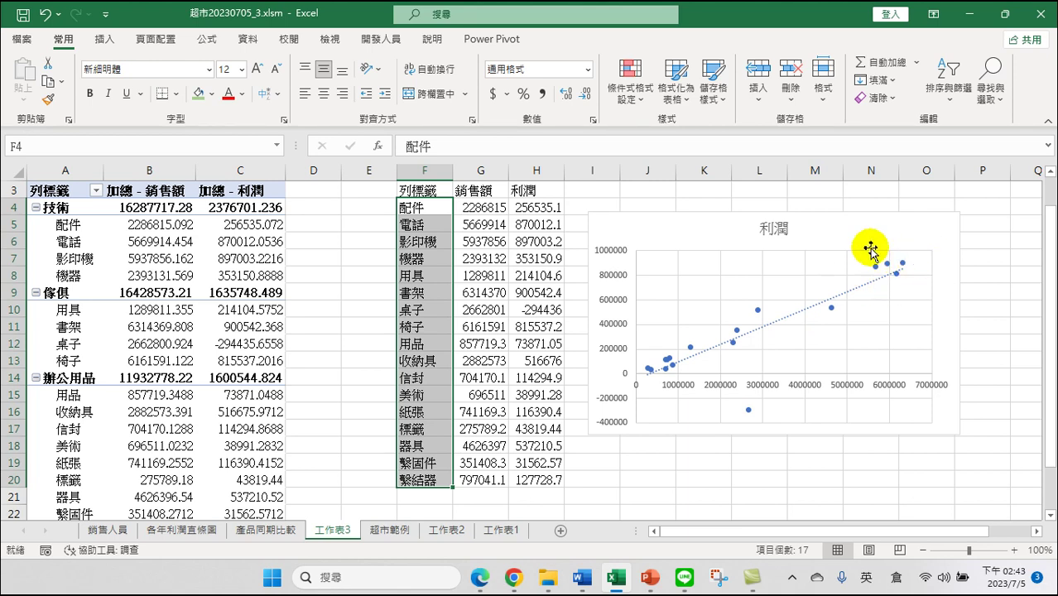
{"action": "mouse_move", "coordinate": [894, 285]}
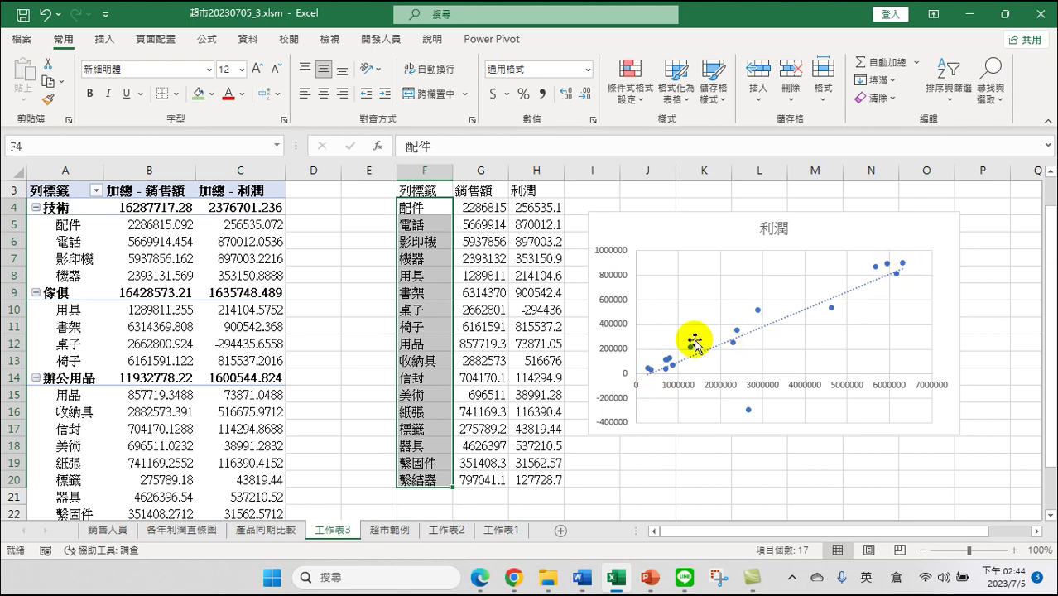
{"action": "mouse_move", "coordinate": [673, 364]}
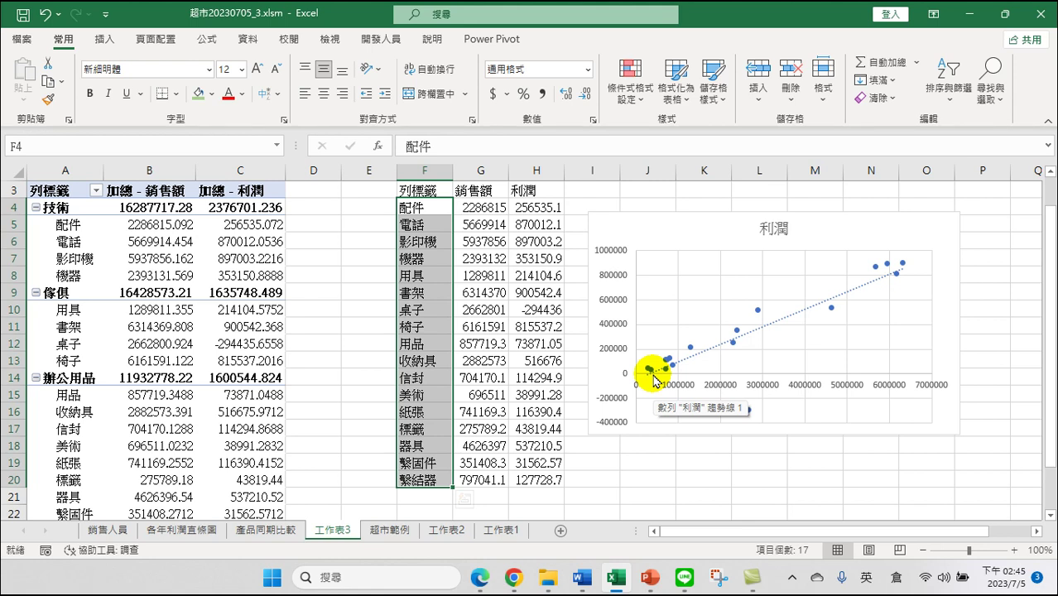
{"action": "left_click", "coordinate": [650, 577]}
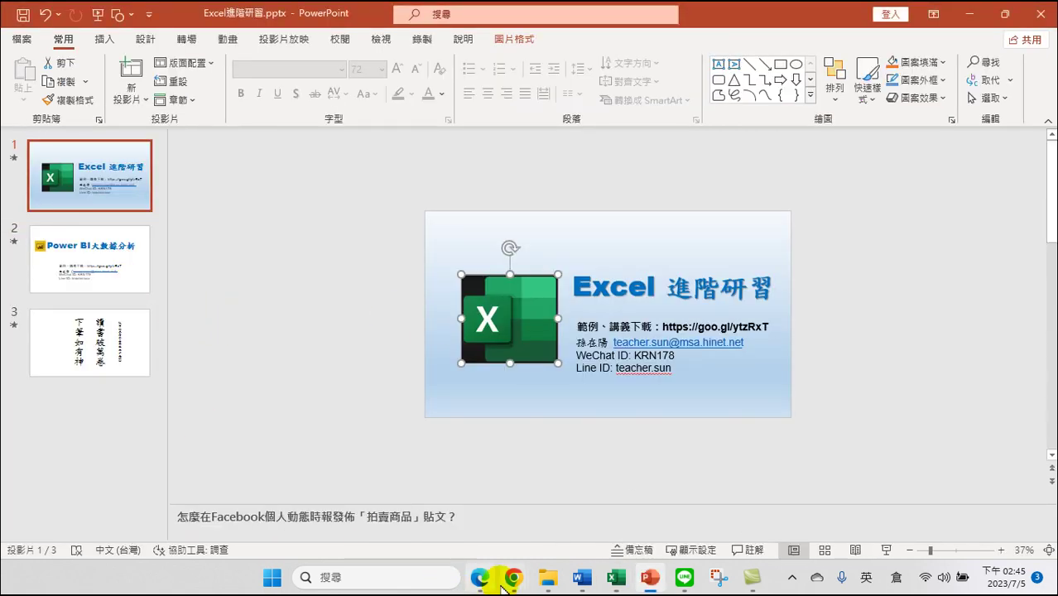
{"action": "mouse_move", "coordinate": [547, 577]}
{"action": "mouse_move", "coordinate": [527, 447]}
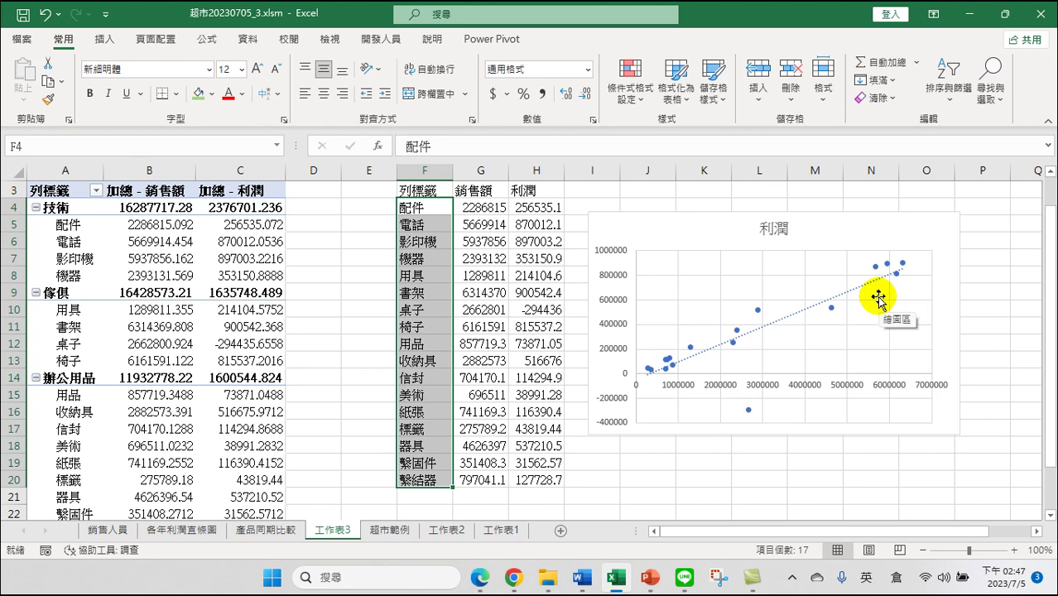
Select the 利潤 scatter chart by its chart area.
{"action": "left_click", "coordinate": [906, 238]}
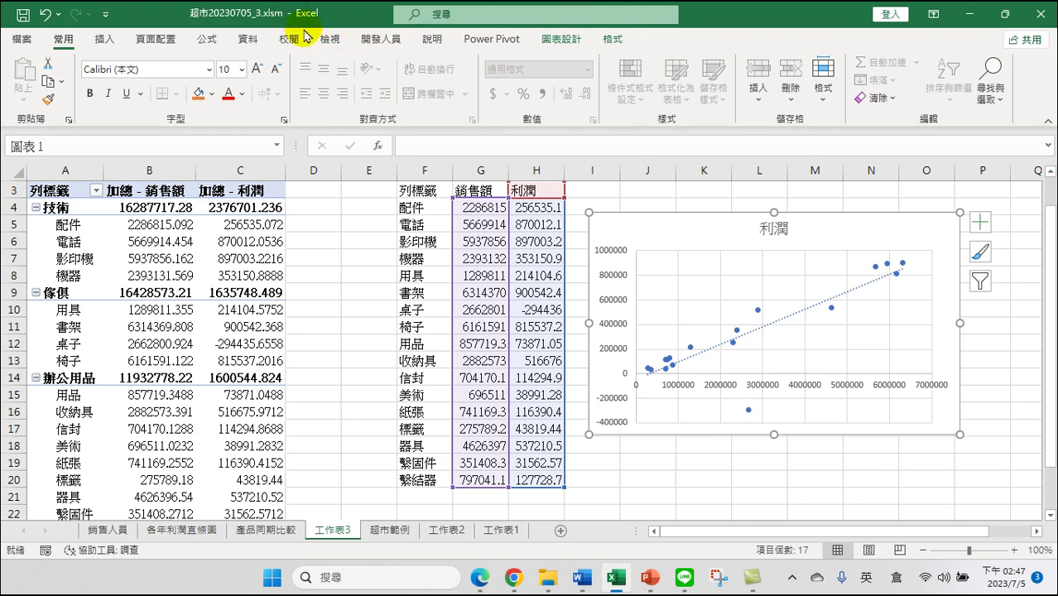
From Excel Options' Add-ins page, keep Excel Add-ins as the Manage type and bring up its list.
{"action": "left_click", "coordinate": [22, 39]}
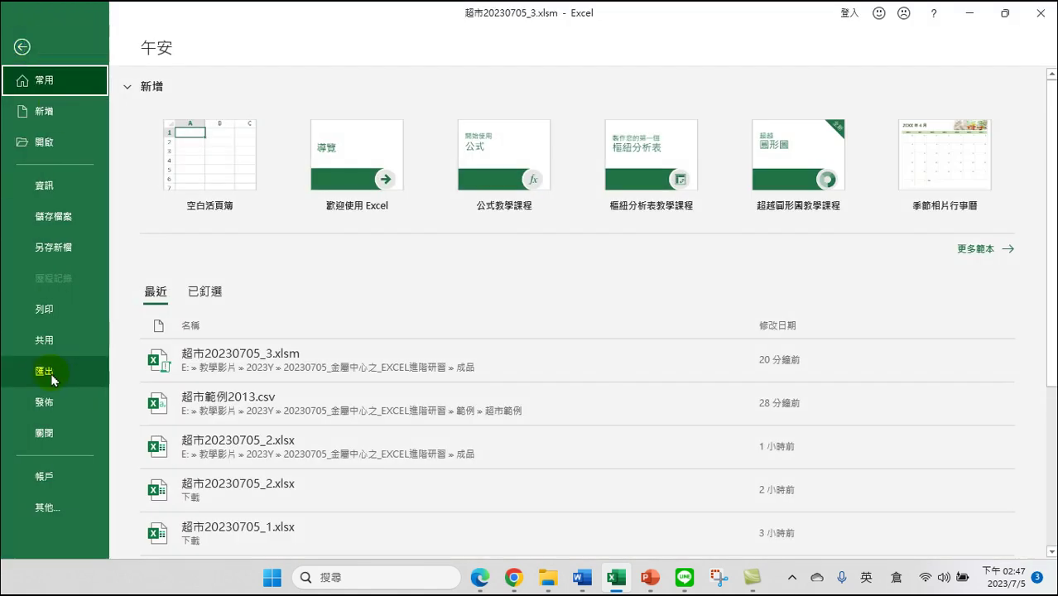
{"action": "left_click", "coordinate": [48, 503]}
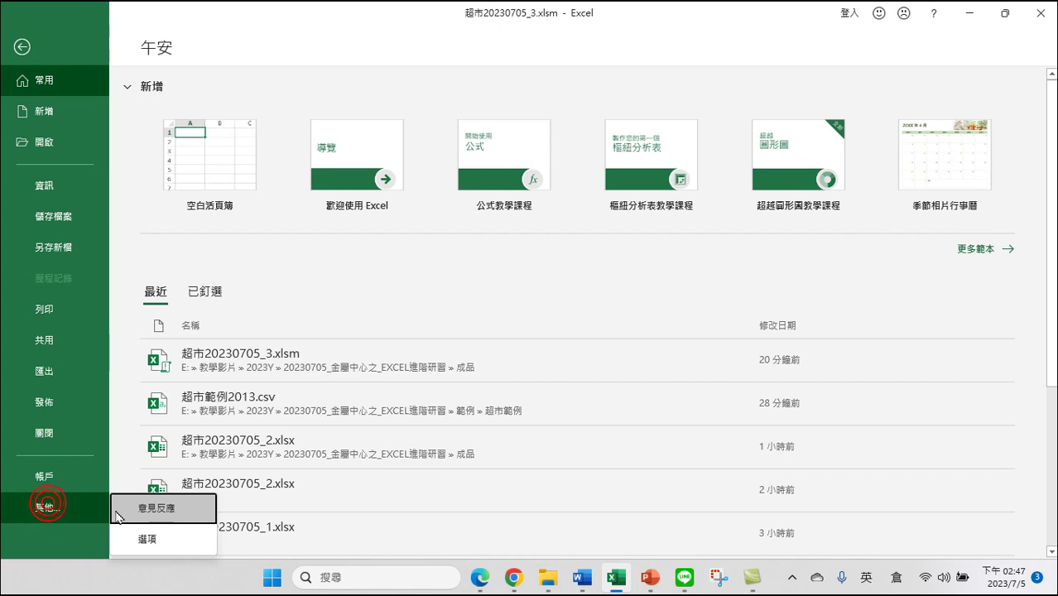
{"action": "left_click", "coordinate": [147, 539]}
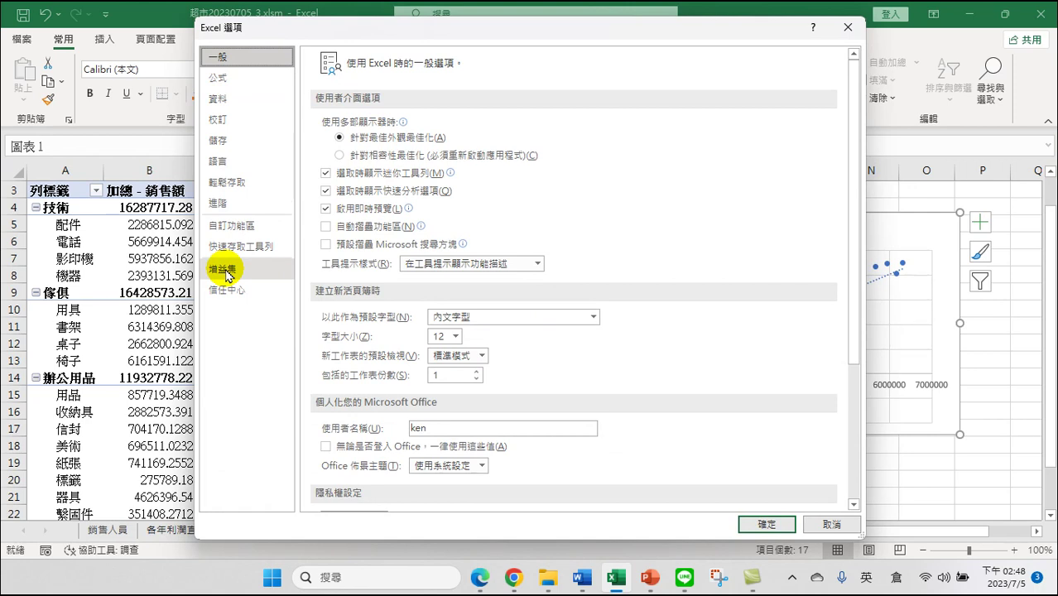
{"action": "left_click", "coordinate": [243, 274]}
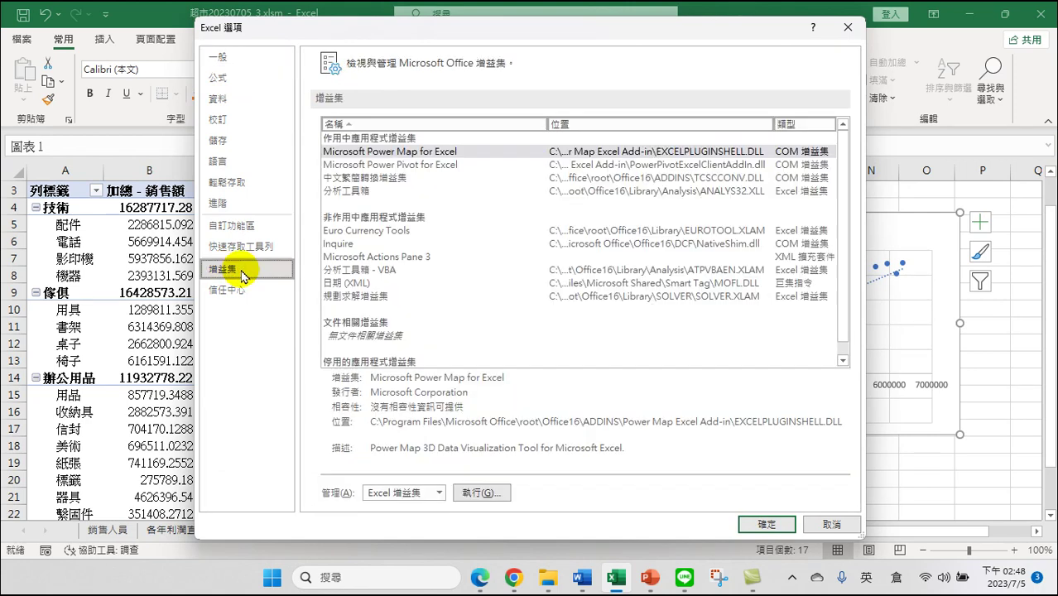
{"action": "left_click", "coordinate": [436, 494]}
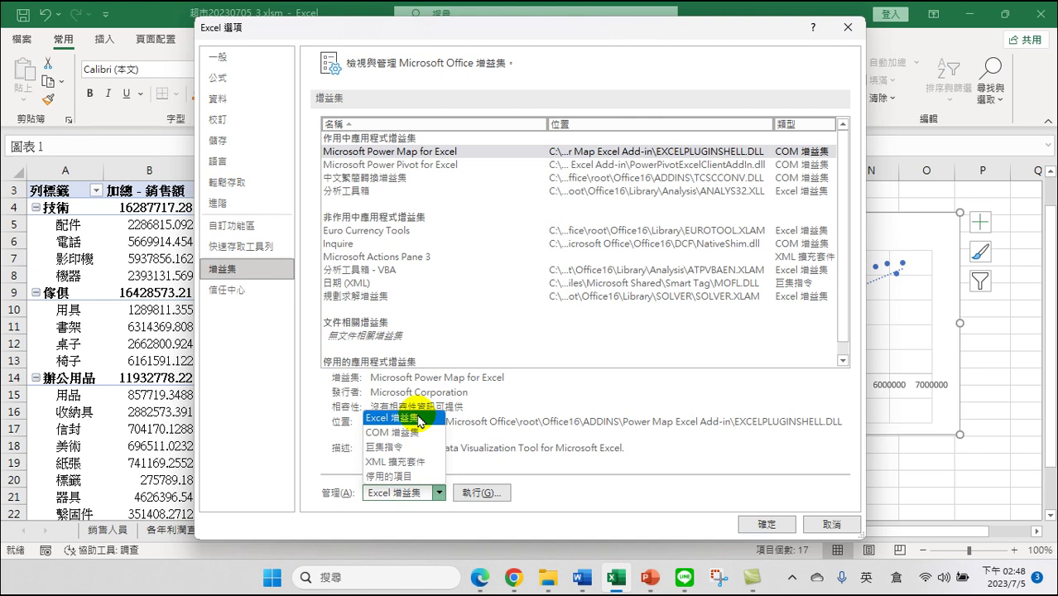
{"action": "left_click", "coordinate": [419, 422]}
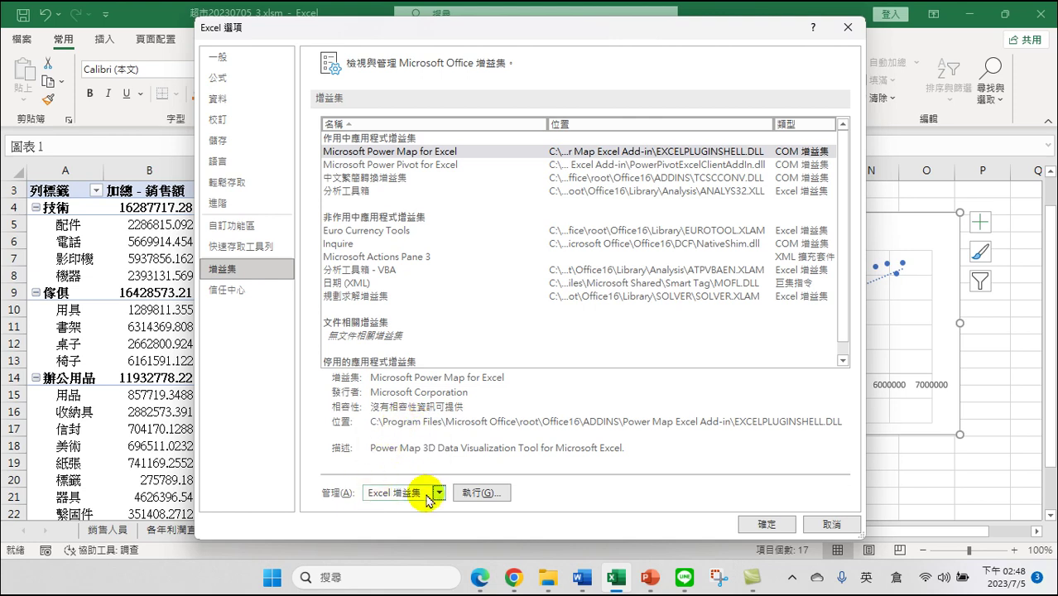
{"action": "left_click", "coordinate": [483, 492]}
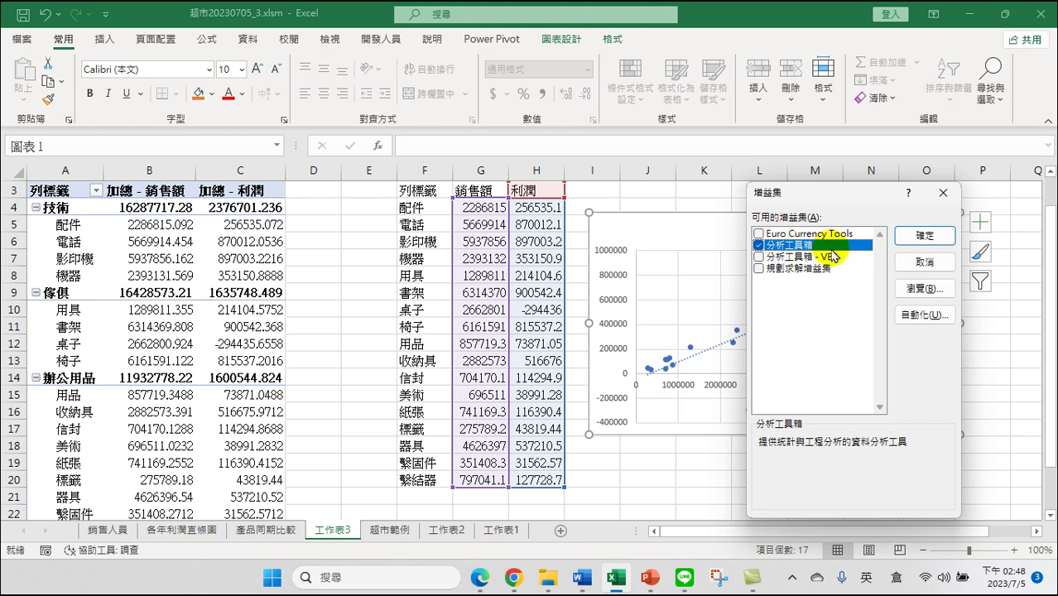
Cancel the Add-ins dialog, leaving 分析工具箱 (Analysis ToolPak) enabled as it was.
{"action": "left_click", "coordinate": [926, 263]}
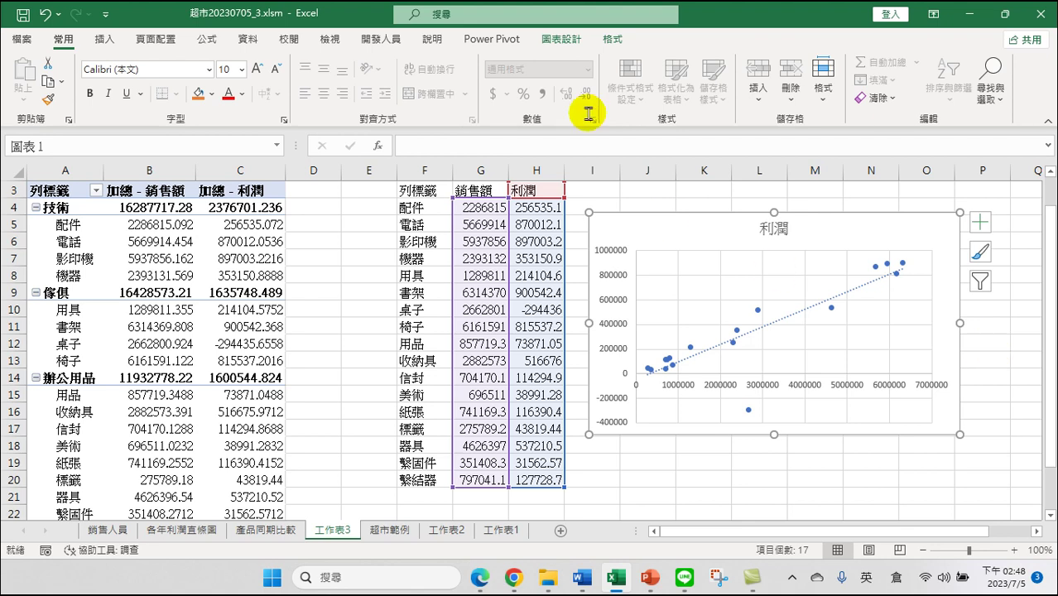
Open the 資料分析 (Data Analysis) tool list from the Data ribbon.
{"action": "left_click", "coordinate": [249, 39]}
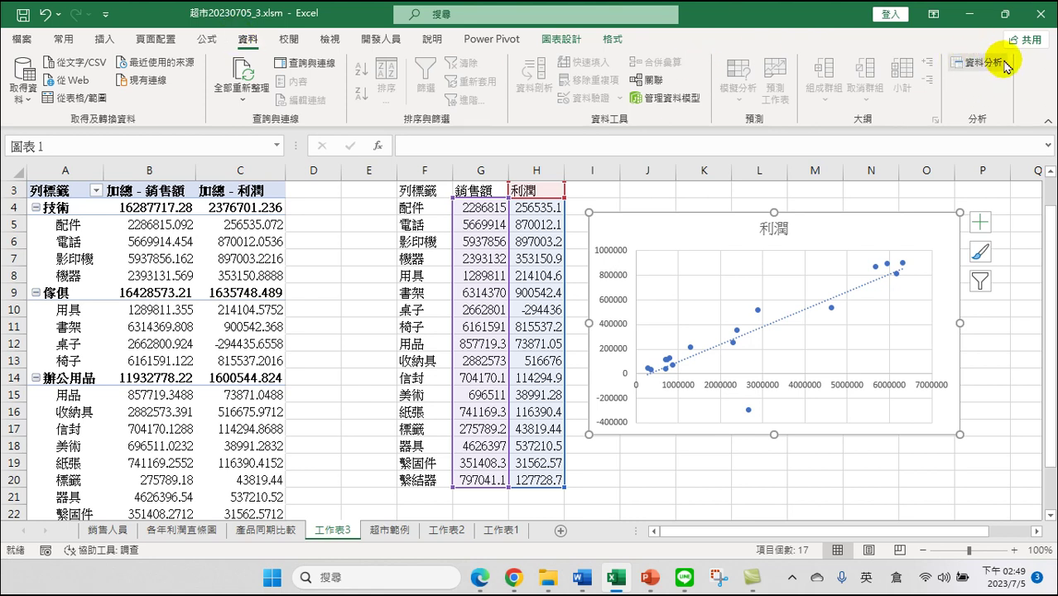
{"action": "left_click", "coordinate": [980, 71]}
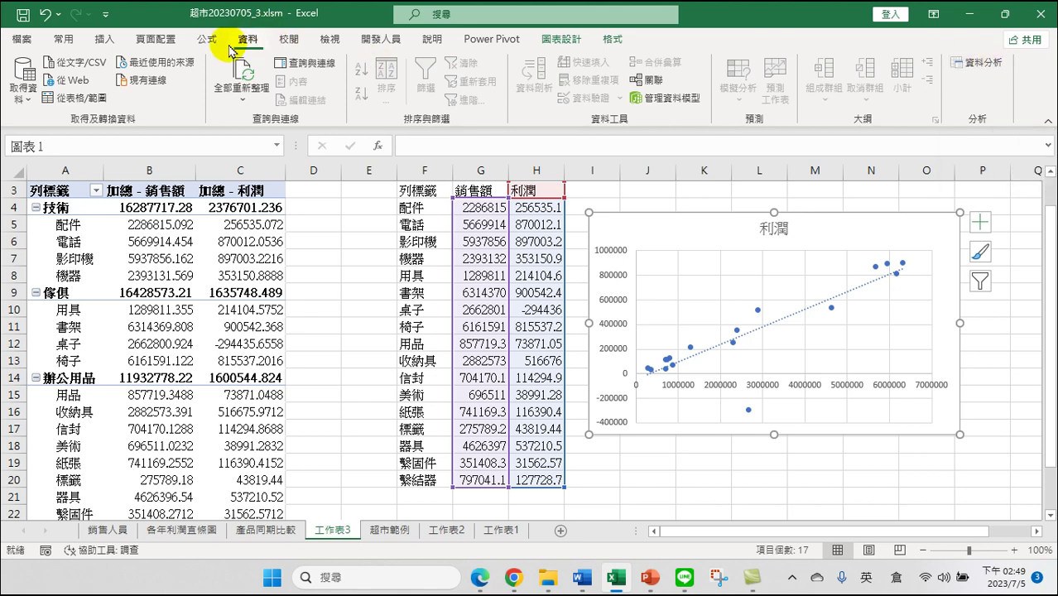
{"action": "left_click", "coordinate": [978, 66]}
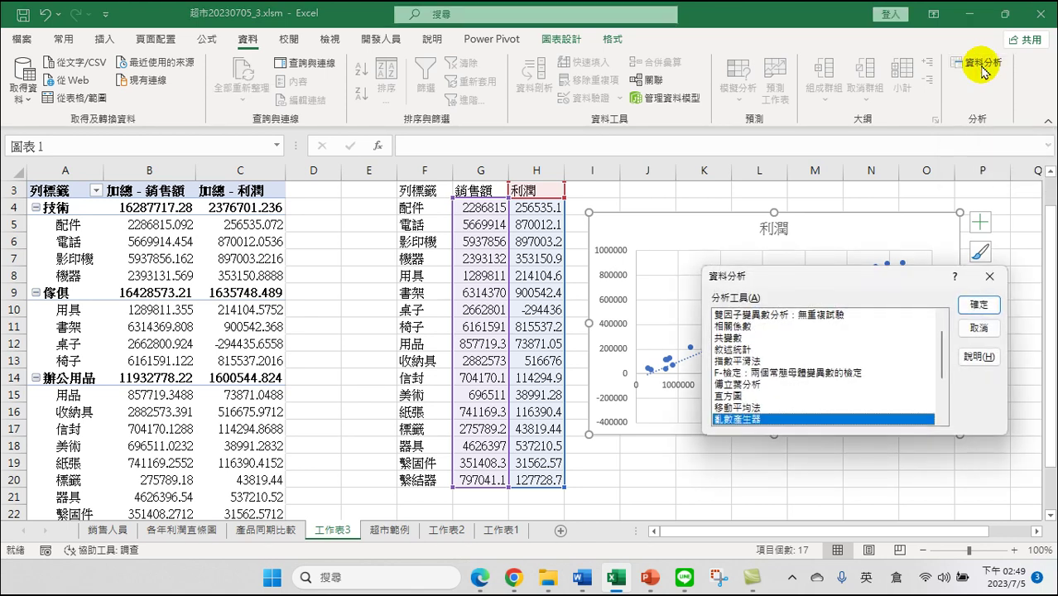
Choose 相關係數 (Correlation) in the Data Analysis list, after briefly considering 迴歸.
{"action": "left_click", "coordinate": [749, 328]}
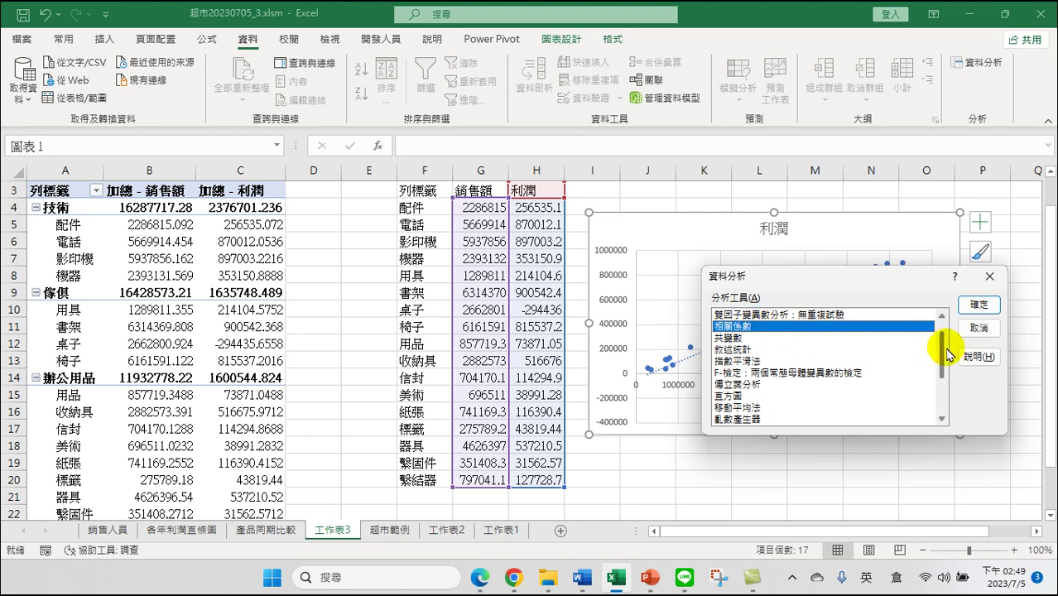
{"action": "mouse_move", "coordinate": [943, 348]}
{"action": "left_mouse_down"}
{"action": "mouse_move", "coordinate": [942, 389]}
{"action": "mouse_move", "coordinate": [941, 331]}
{"action": "left_mouse_up"}
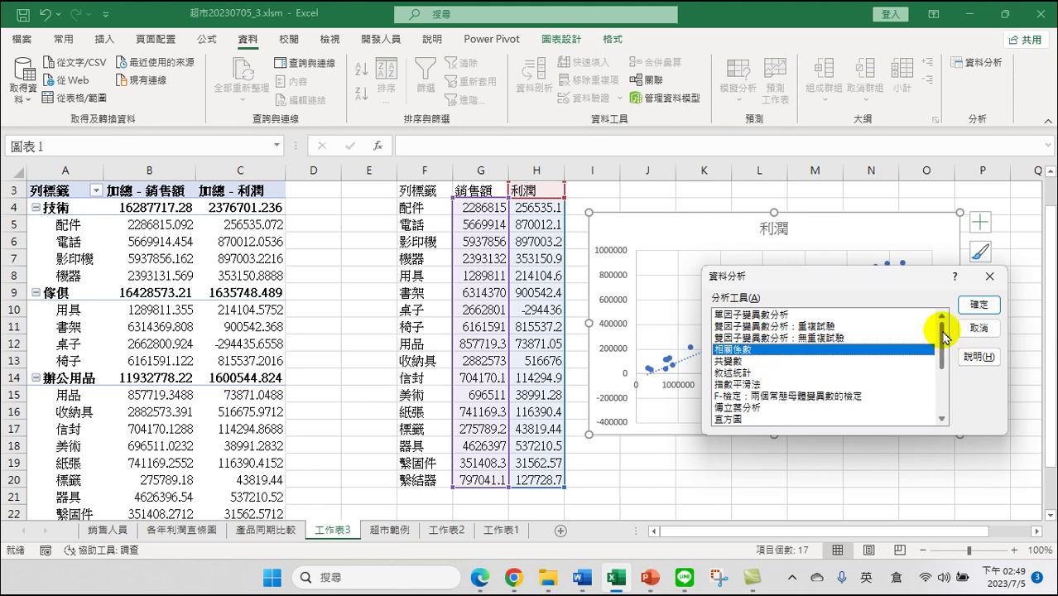
{"action": "left_click_drag", "start_coordinate": [940, 335], "coordinate": [943, 384]}
{"action": "left_click", "coordinate": [728, 361]}
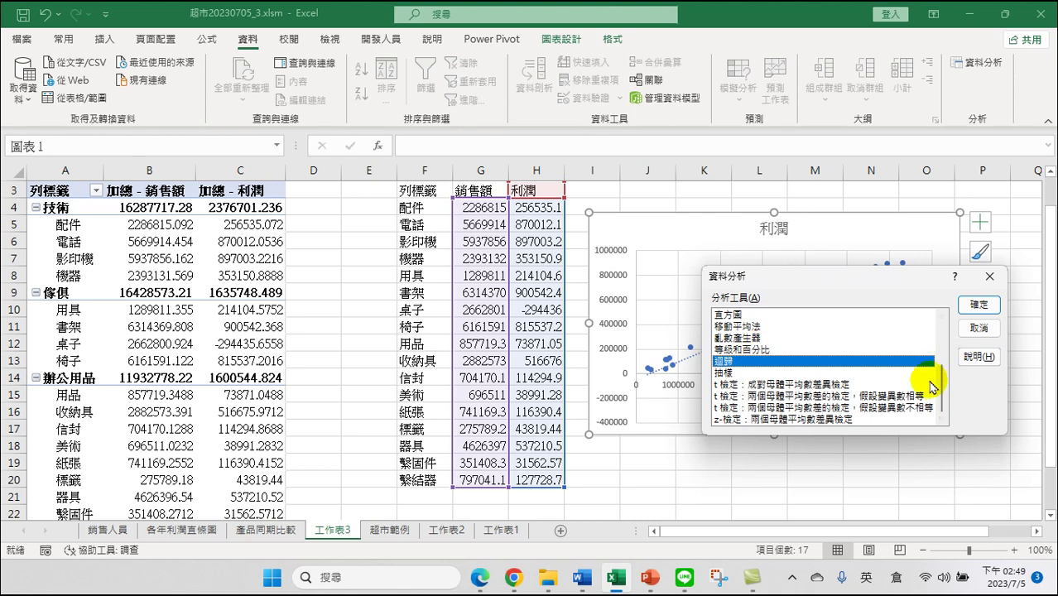
{"action": "left_click_drag", "start_coordinate": [940, 388], "coordinate": [940, 321]}
{"action": "left_click", "coordinate": [744, 349]}
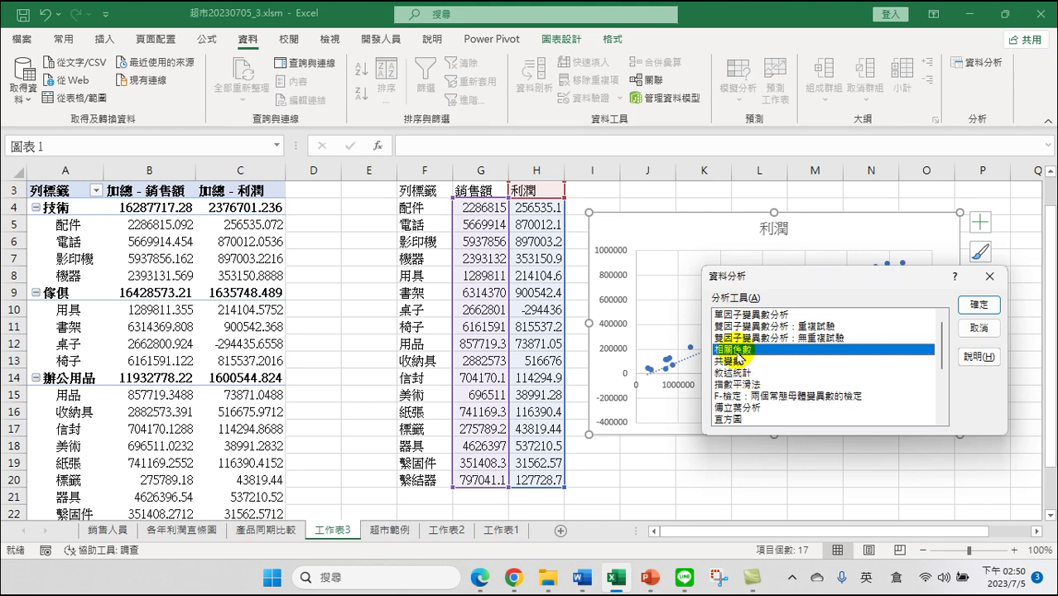
In the Correlation dialog, set input range G3:H20 with labels in the first row.
{"action": "left_click", "coordinate": [978, 304]}
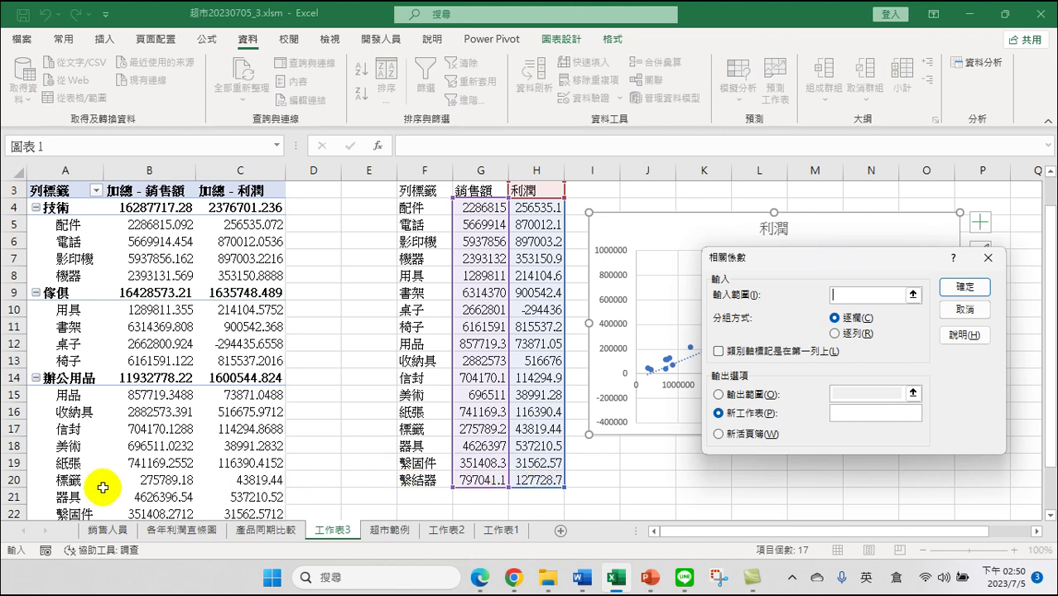
{"action": "left_click", "coordinate": [462, 192]}
{"action": "left_click_drag", "start_coordinate": [482, 193], "coordinate": [528, 480]}
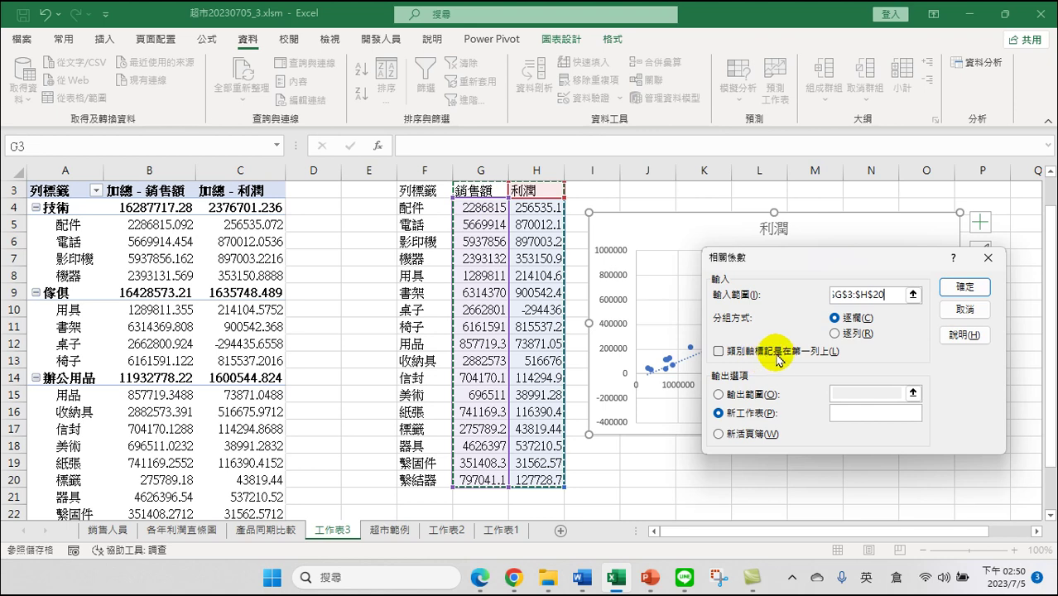
{"action": "left_click", "coordinate": [717, 350]}
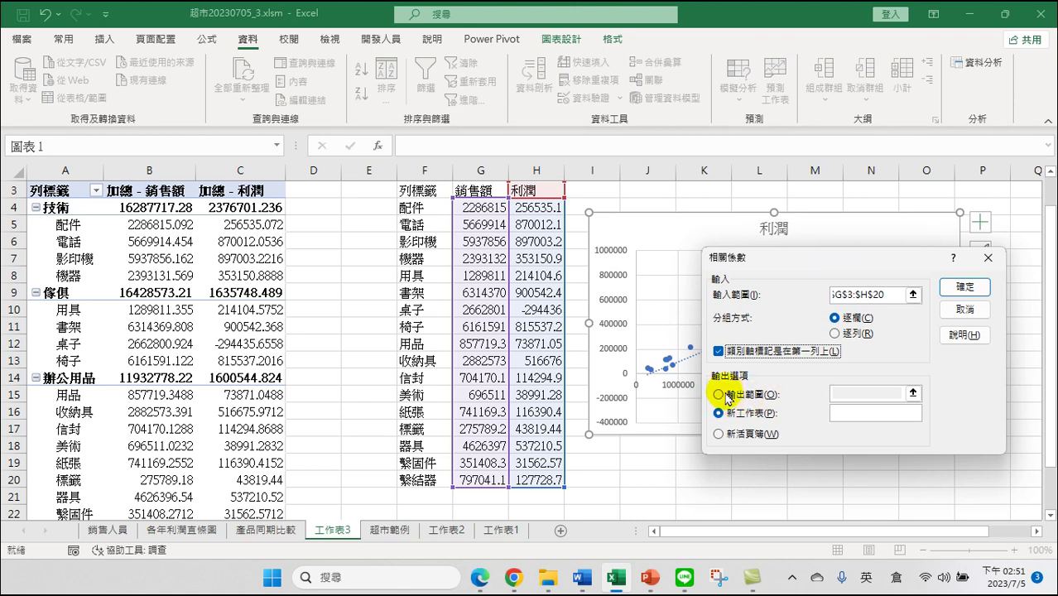
Send the correlation output to cell J20 on this sheet and run it.
{"action": "left_click", "coordinate": [720, 395]}
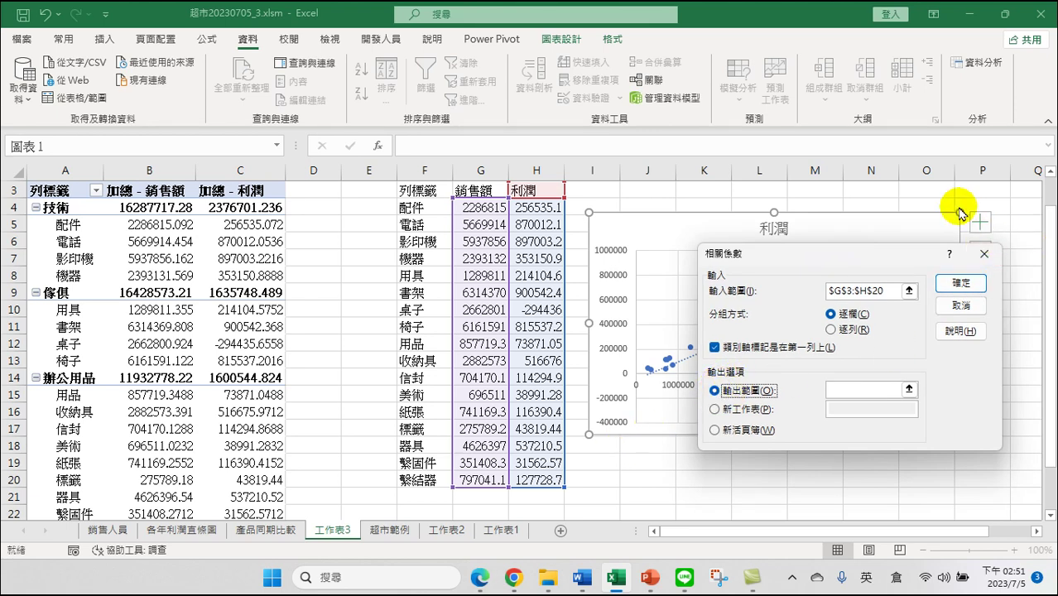
{"action": "left_click", "coordinate": [846, 392]}
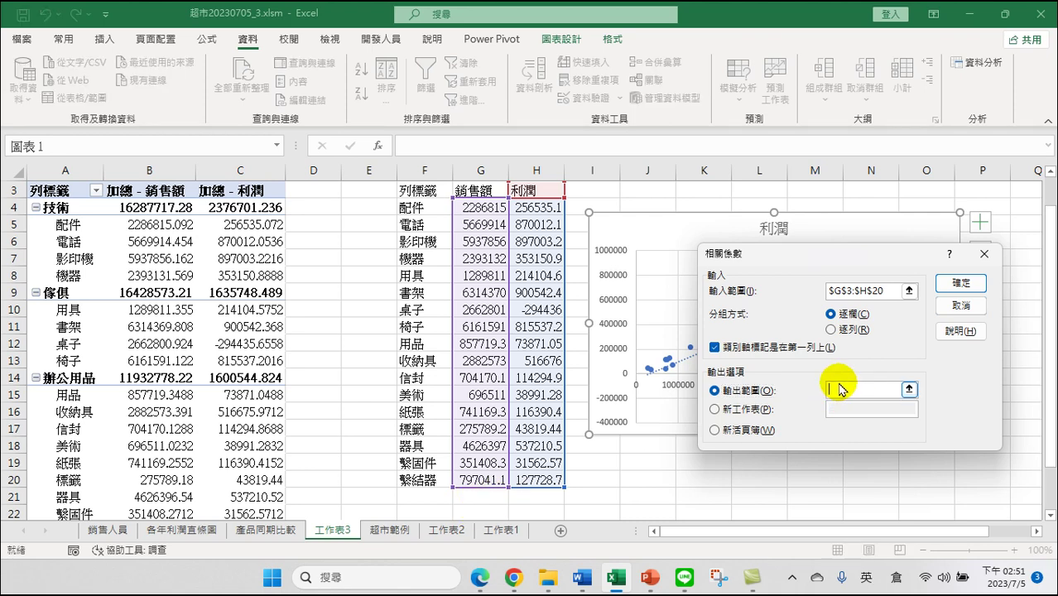
{"action": "left_click", "coordinate": [598, 479]}
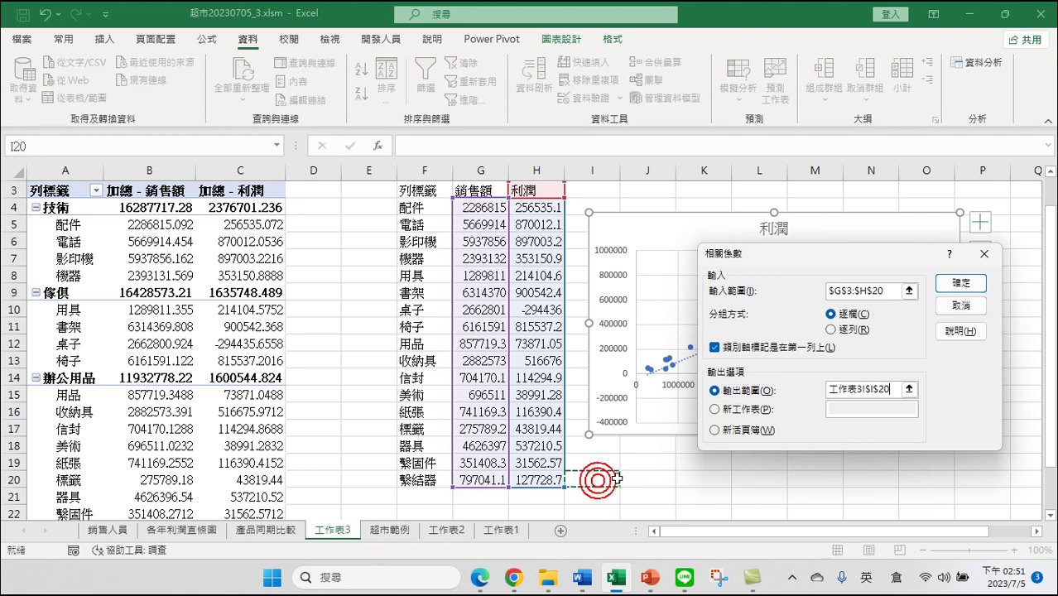
{"action": "left_click", "coordinate": [644, 480]}
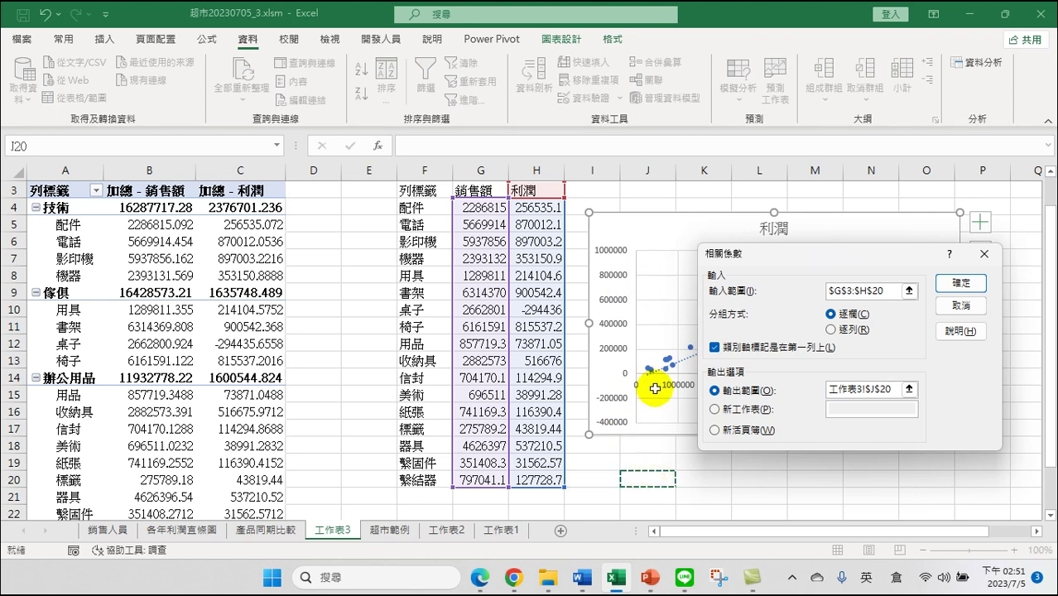
{"action": "left_click", "coordinate": [960, 282]}
{"action": "scroll", "coordinate": [914, 432], "scroll_direction": "down", "scroll_amount": 2}
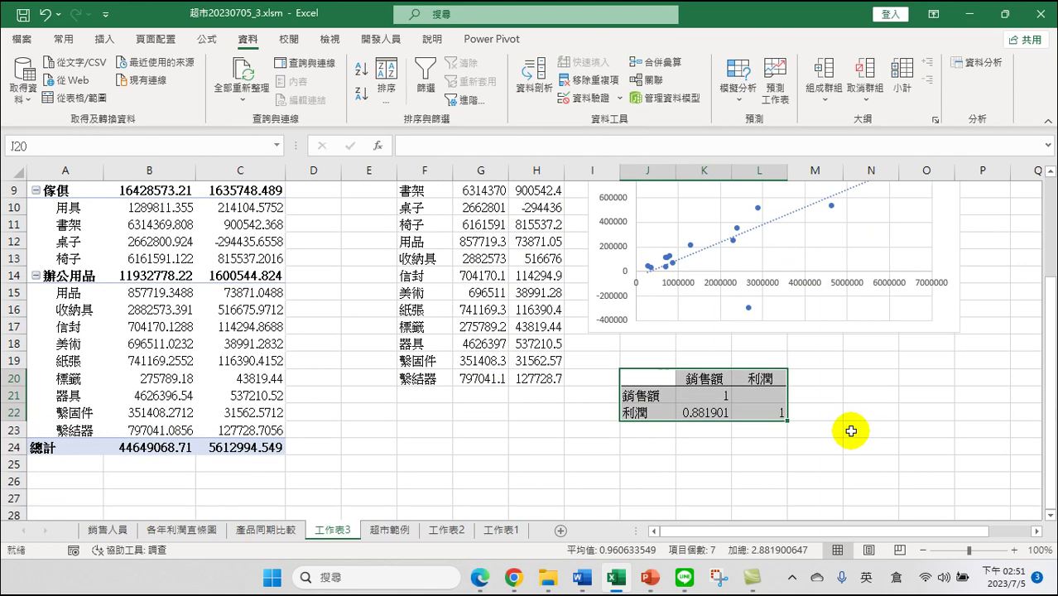
{"action": "scroll", "coordinate": [840, 432], "scroll_direction": "up", "scroll_amount": 2}
{"action": "scroll", "coordinate": [845, 435], "scroll_direction": "down", "scroll_amount": 1}
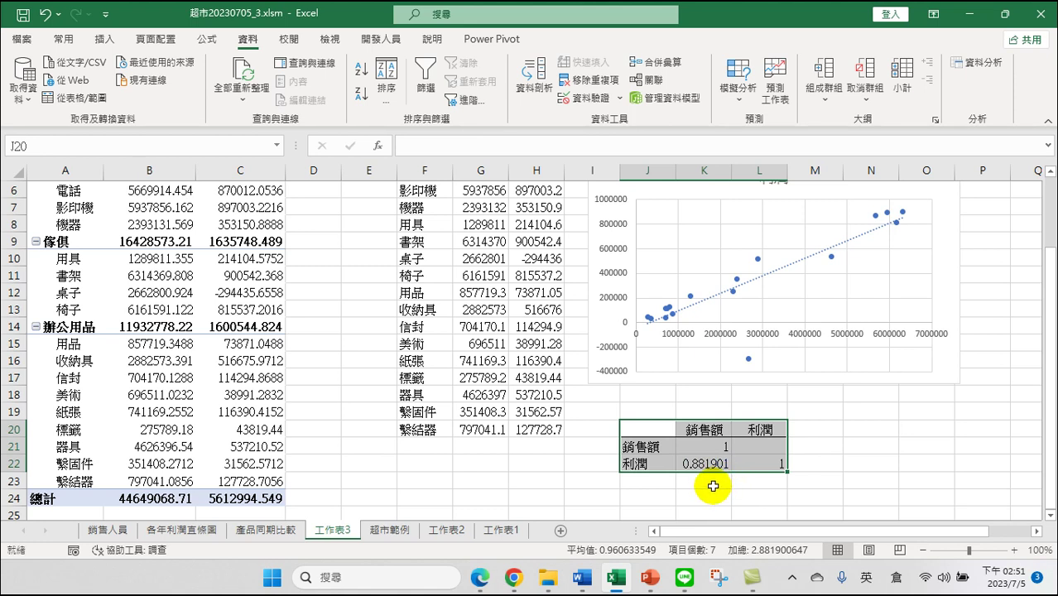
{"action": "scroll", "coordinate": [710, 480], "scroll_direction": "up", "scroll_amount": 1}
{"action": "scroll", "coordinate": [708, 475], "scroll_direction": "down", "scroll_amount": 1}
{"action": "scroll", "coordinate": [702, 447], "scroll_direction": "down", "scroll_amount": 1}
{"action": "scroll", "coordinate": [699, 445], "scroll_direction": "up", "scroll_amount": 2}
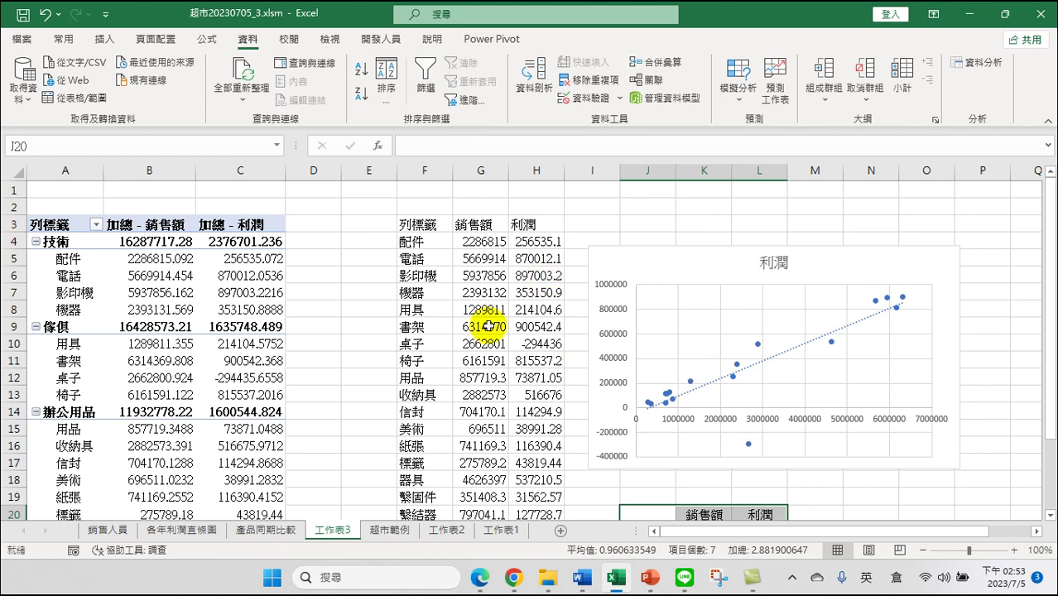
Read the below-zero outlier point's values and select its 桌子 row, F10:H10.
{"action": "scroll", "coordinate": [484, 325], "scroll_direction": "down", "scroll_amount": 1}
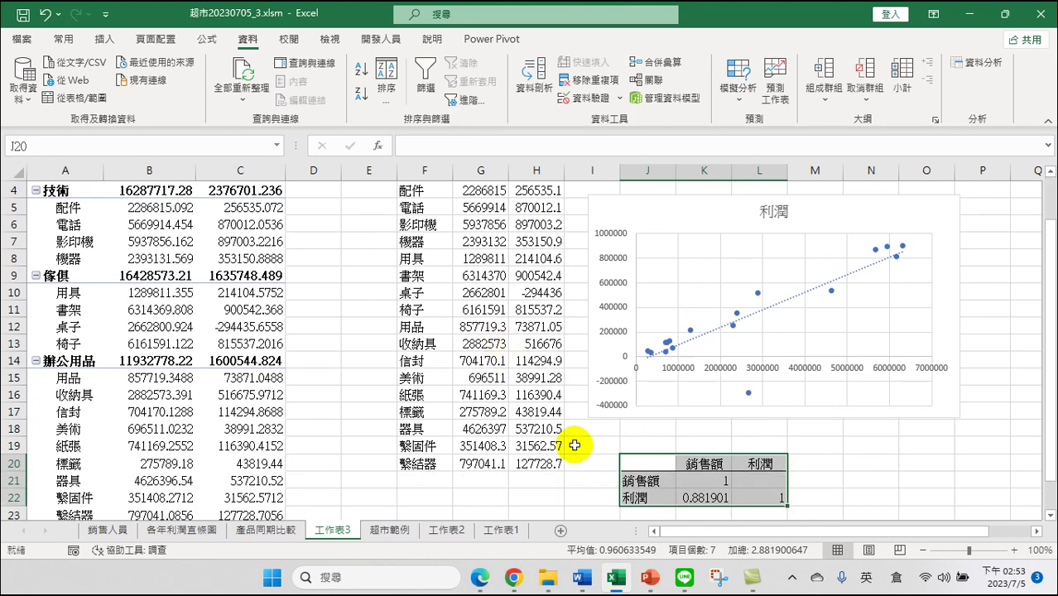
{"action": "left_click", "coordinate": [747, 391]}
{"action": "left_click", "coordinate": [748, 390]}
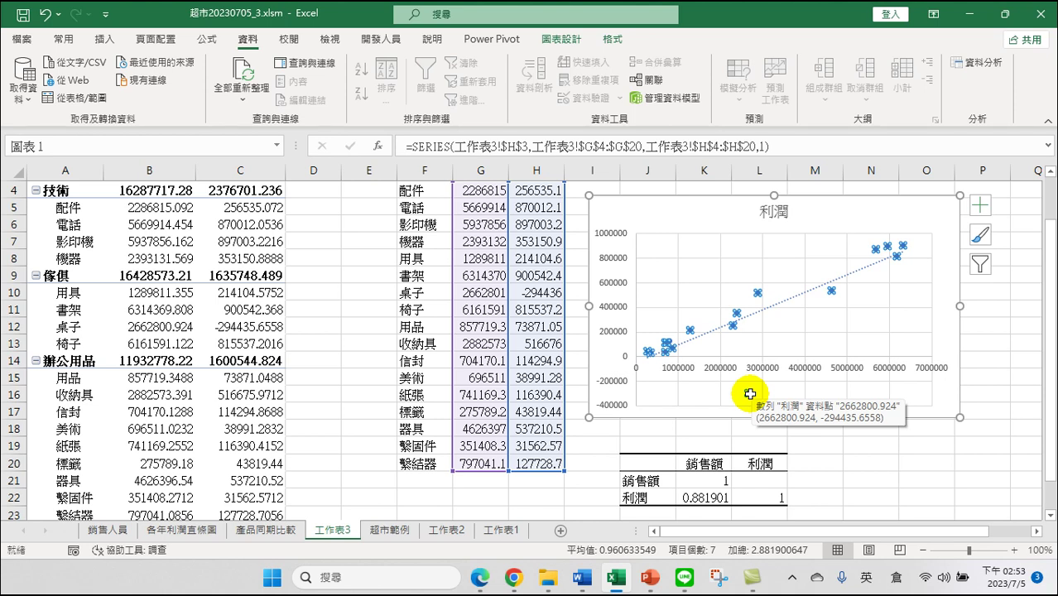
{"action": "scroll", "coordinate": [526, 349], "scroll_direction": "up", "scroll_amount": 1}
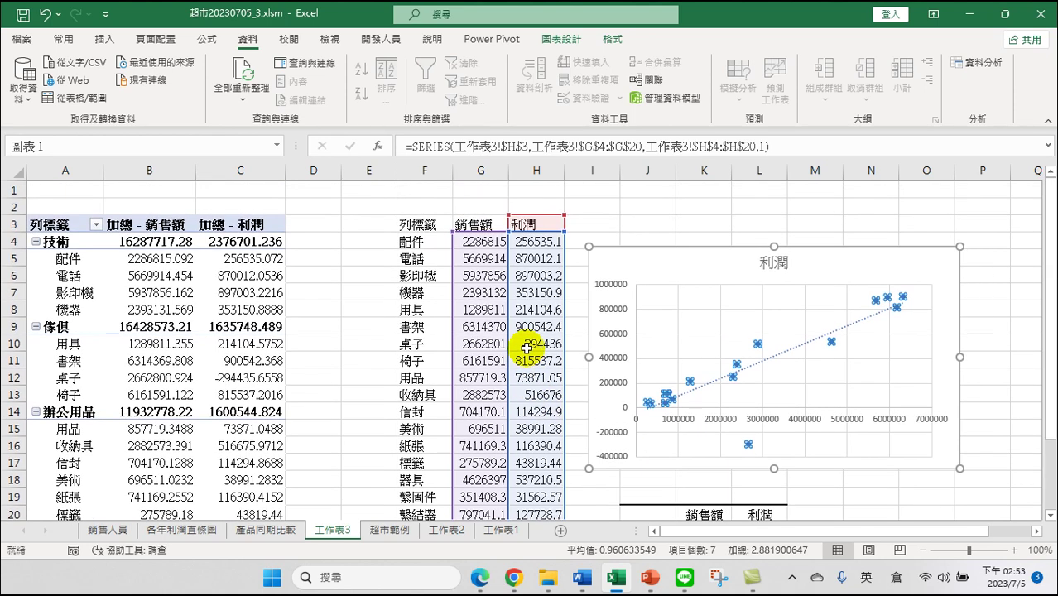
{"action": "scroll", "coordinate": [527, 348], "scroll_direction": "down", "scroll_amount": 2}
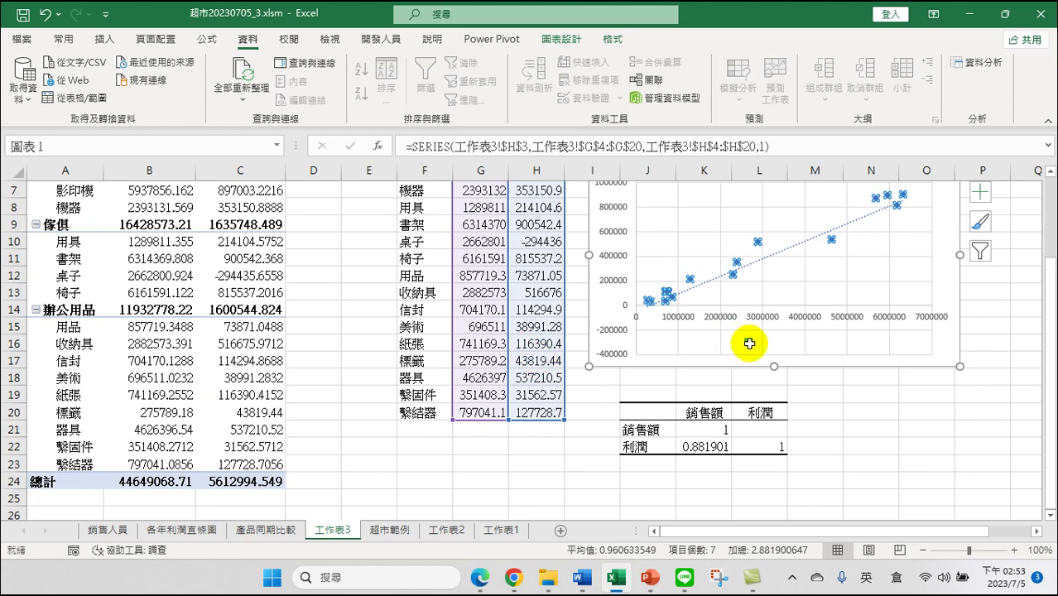
{"action": "mouse_move", "coordinate": [750, 342]}
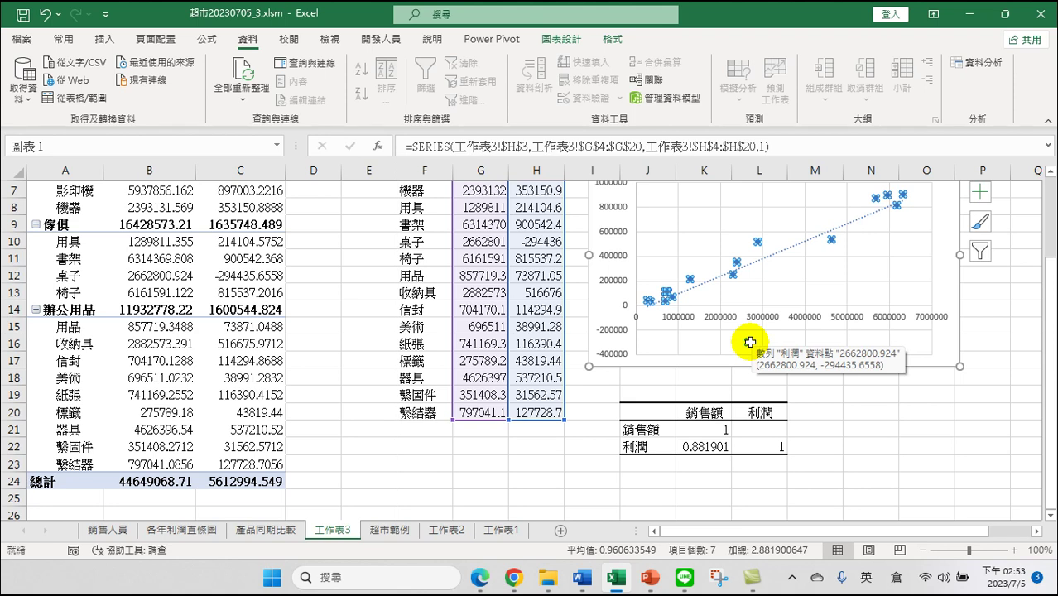
{"action": "left_click_drag", "start_coordinate": [414, 241], "coordinate": [537, 241]}
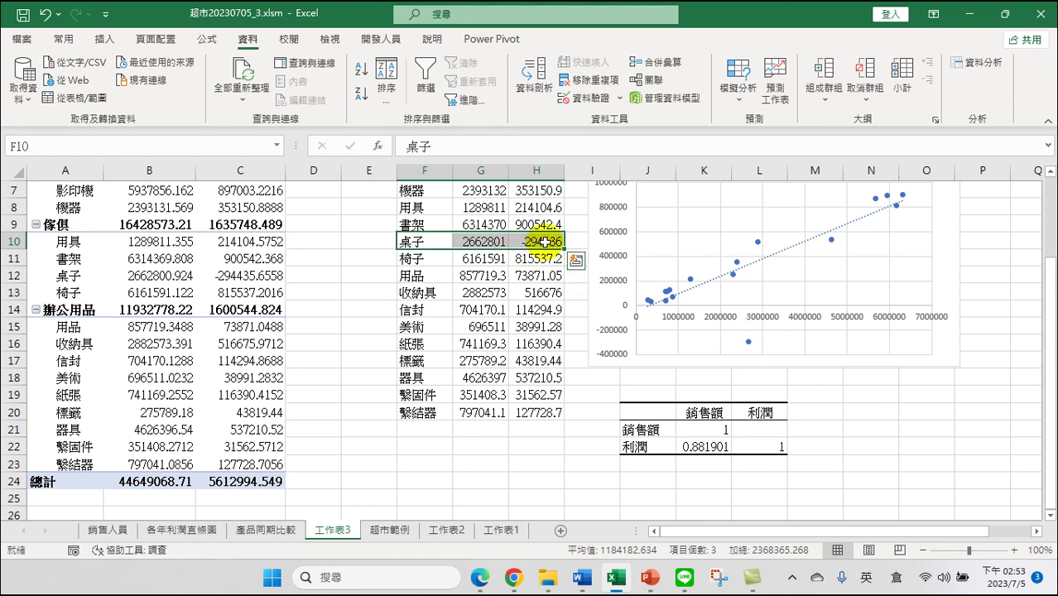
Select sales and profit cells G3:H9, from the header down to 書架.
{"action": "scroll", "coordinate": [513, 315], "scroll_direction": "up", "scroll_amount": 2}
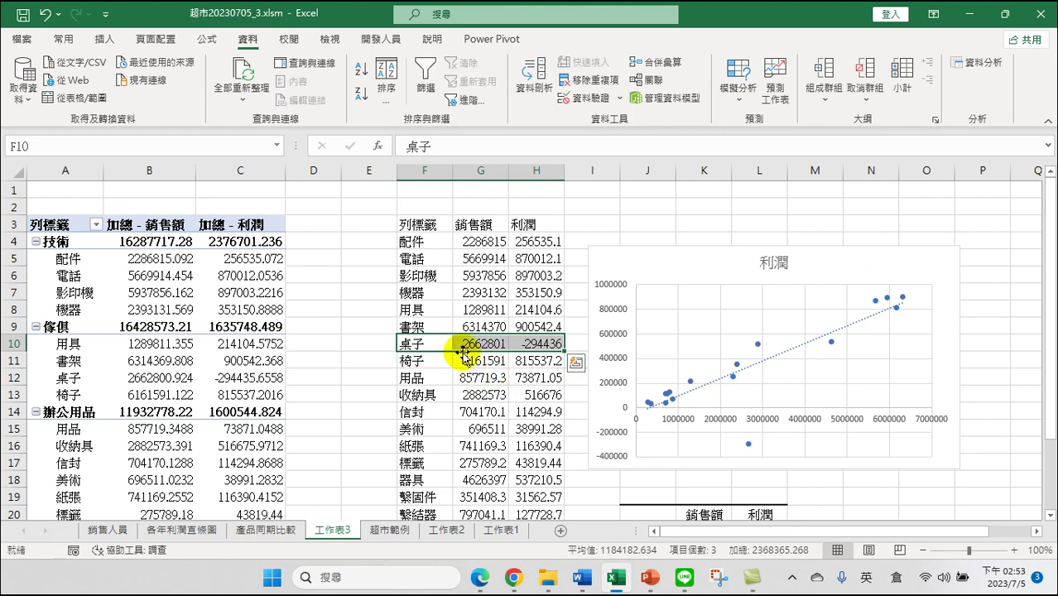
{"action": "left_click_drag", "start_coordinate": [437, 343], "coordinate": [544, 343]}
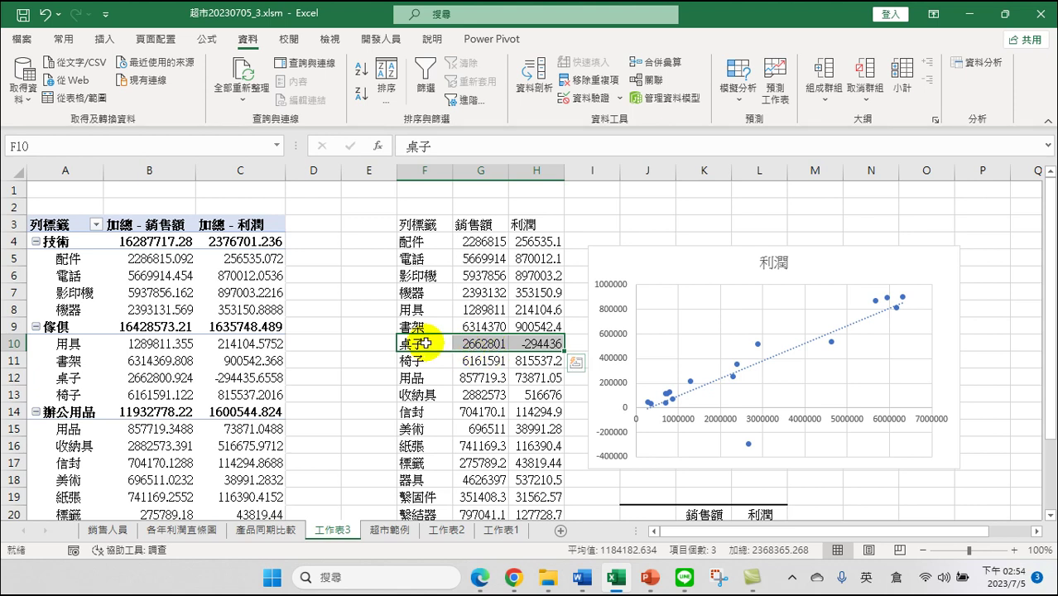
{"action": "scroll", "coordinate": [728, 397], "scroll_direction": "down", "scroll_amount": 3}
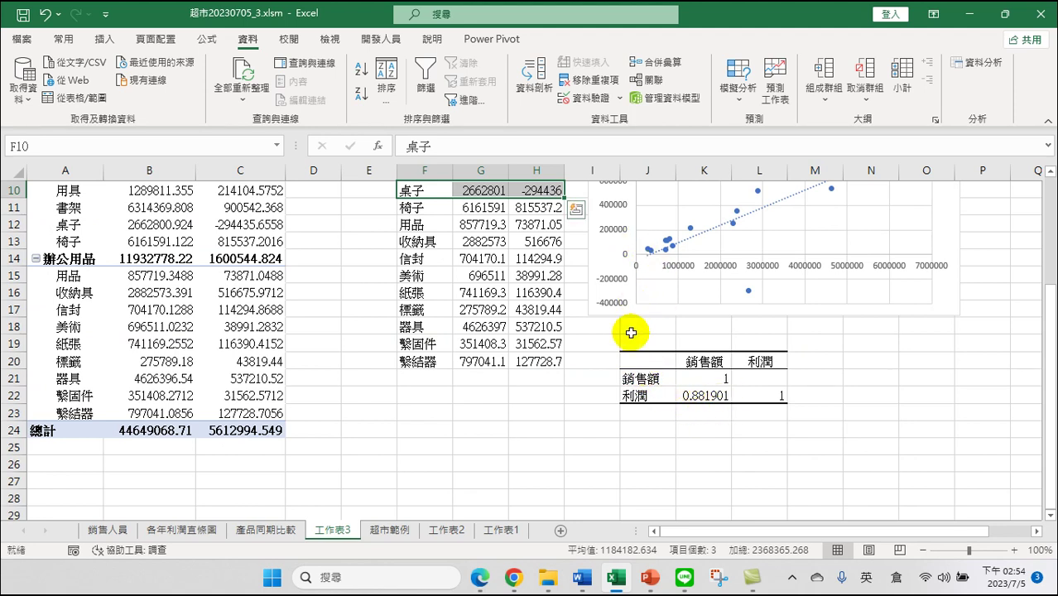
{"action": "scroll", "coordinate": [629, 333], "scroll_direction": "up", "scroll_amount": 3}
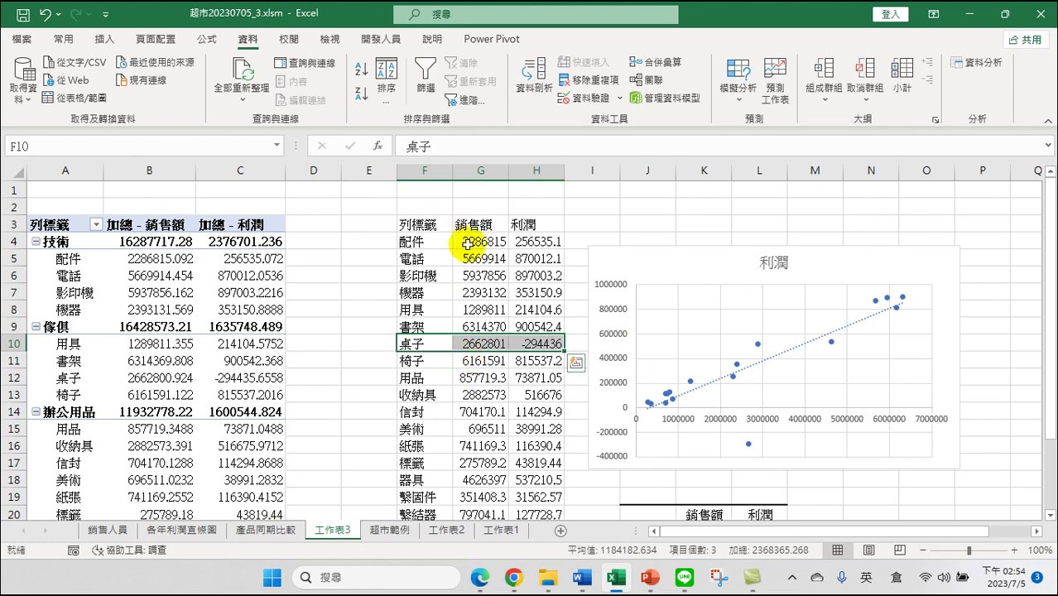
{"action": "left_click_drag", "start_coordinate": [461, 224], "coordinate": [534, 327]}
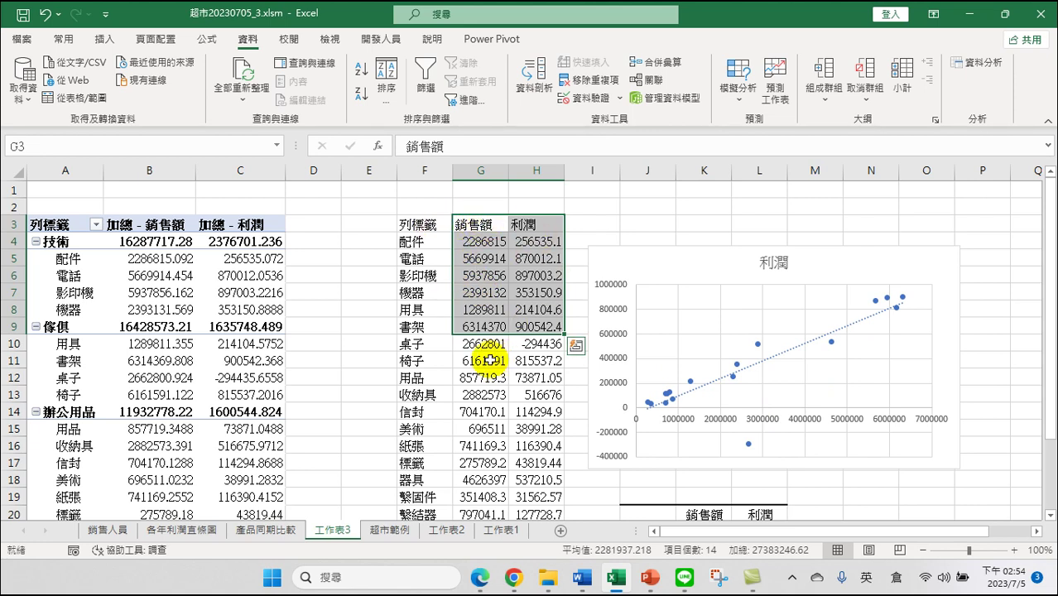
{"action": "left_click_drag", "start_coordinate": [424, 343], "coordinate": [546, 343]}
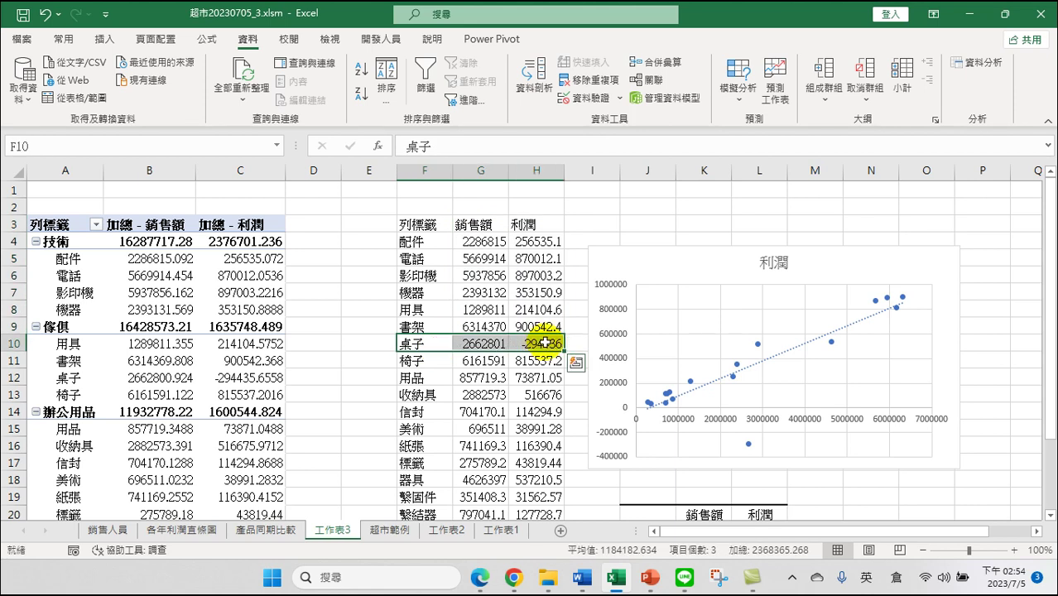
{"action": "left_click_drag", "start_coordinate": [476, 224], "coordinate": [540, 326]}
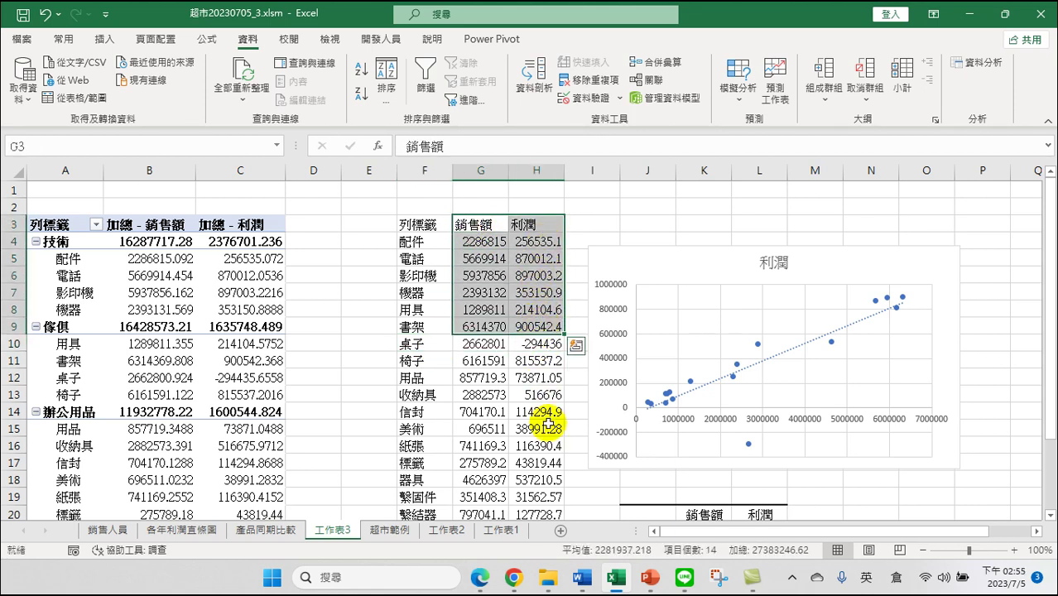
{"action": "left_click_drag", "start_coordinate": [470, 372], "coordinate": [539, 477]}
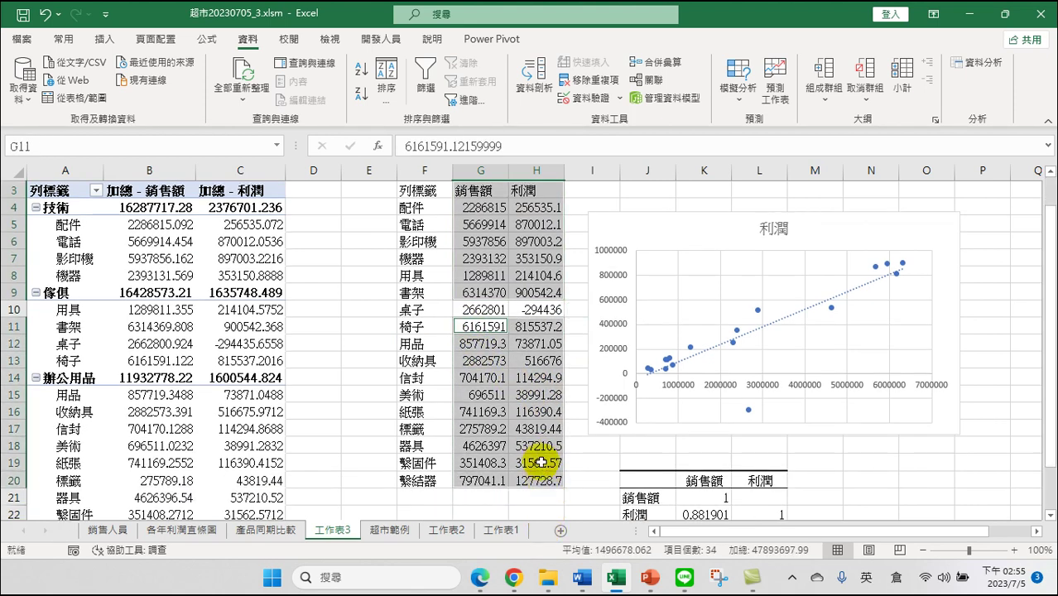
{"action": "scroll", "coordinate": [528, 446], "scroll_direction": "up", "scroll_amount": 1}
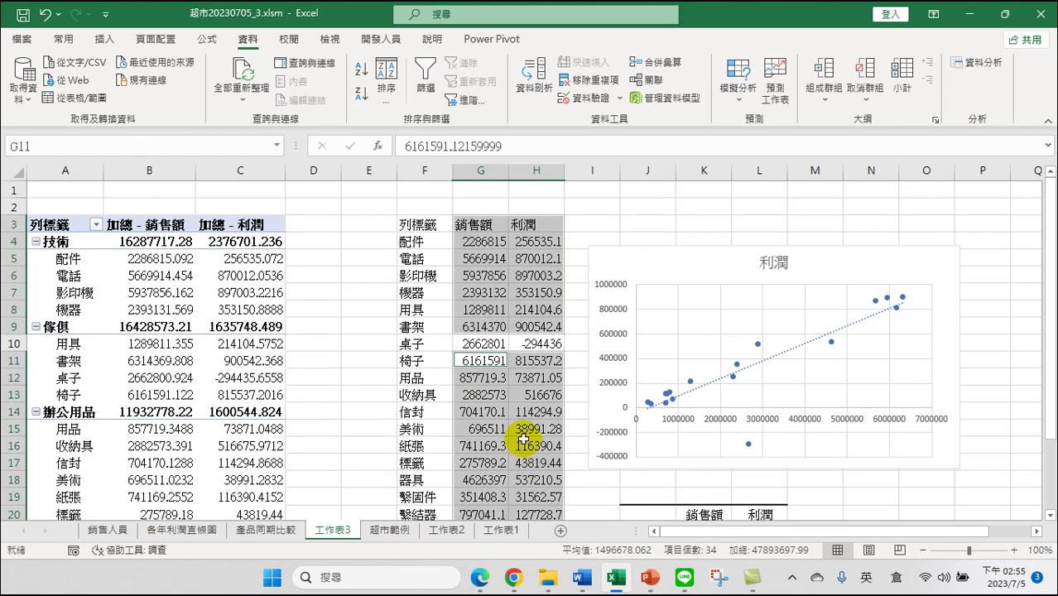
{"action": "left_click", "coordinate": [471, 219]}
{"action": "left_click_drag", "start_coordinate": [470, 220], "coordinate": [541, 322]}
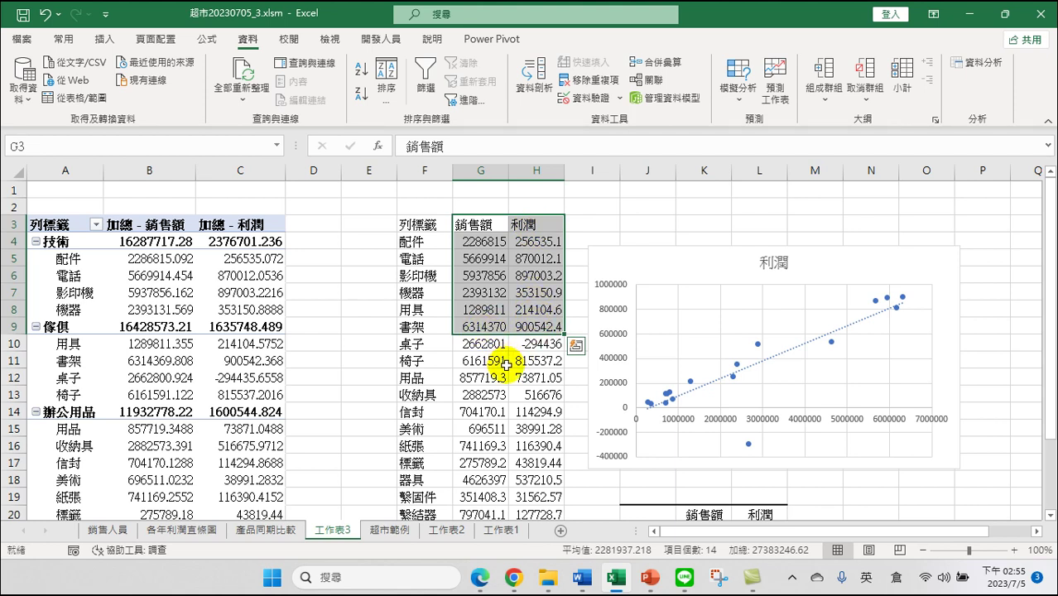
{"action": "mouse_move", "coordinate": [471, 362]}
{"action": "left_mouse_down", "text": "ctrl"}
{"action": "mouse_move", "coordinate": [529, 372]}
{"action": "mouse_move", "coordinate": [527, 479]}
{"action": "left_mouse_up", "text": "ctrl"}
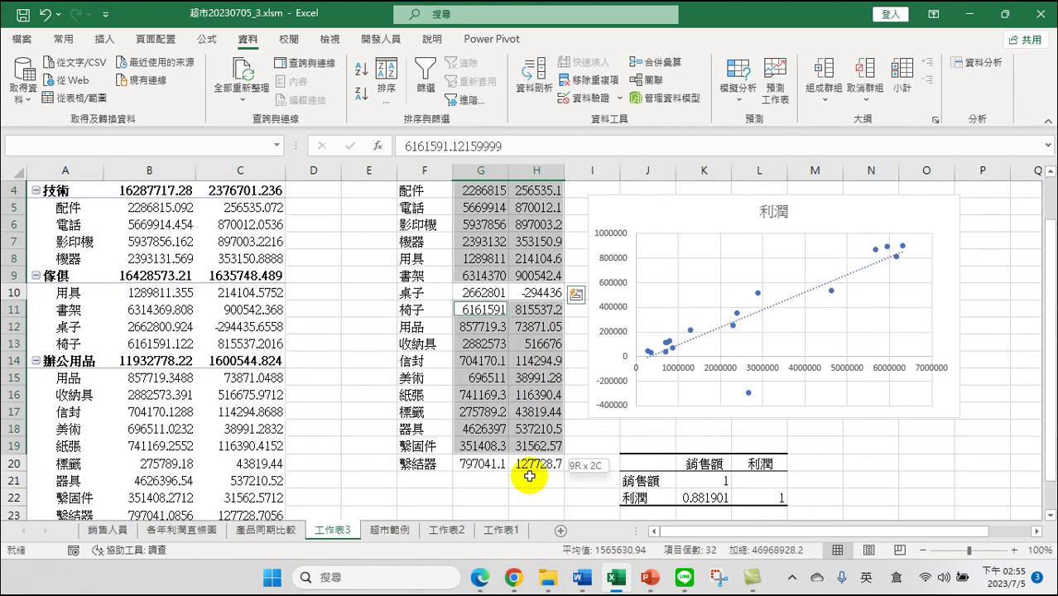
{"action": "left_click_drag", "start_coordinate": [527, 479], "coordinate": [545, 464], "text": "ctrl"}
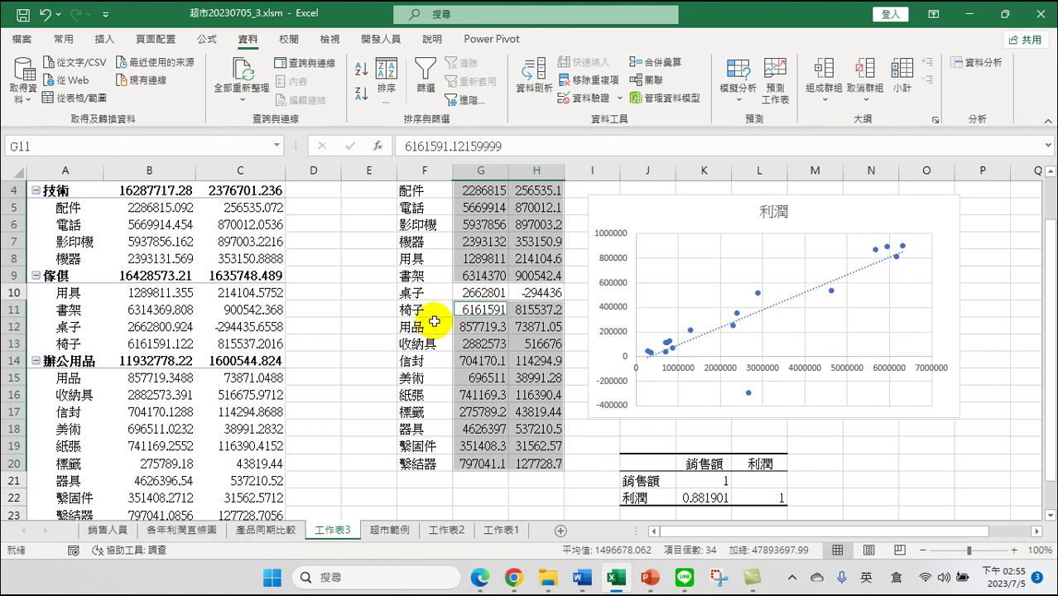
Reopen the 相關係數 correlation settings from Data Analysis.
{"action": "left_click", "coordinate": [530, 361]}
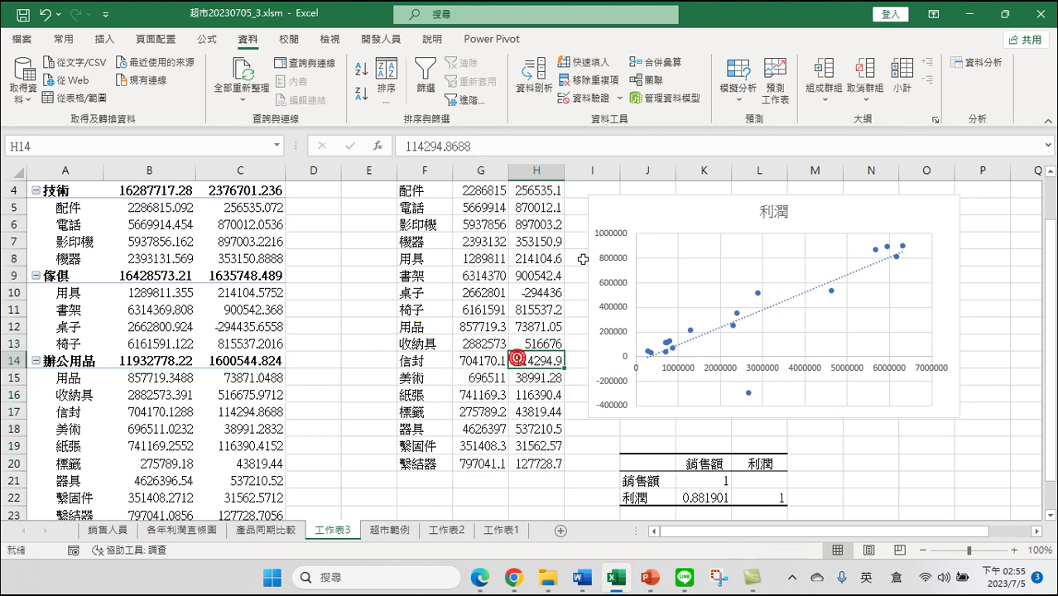
{"action": "scroll", "coordinate": [529, 356], "scroll_direction": "up", "scroll_amount": 1}
{"action": "left_click", "coordinate": [982, 74]}
{"action": "left_click", "coordinate": [984, 68]}
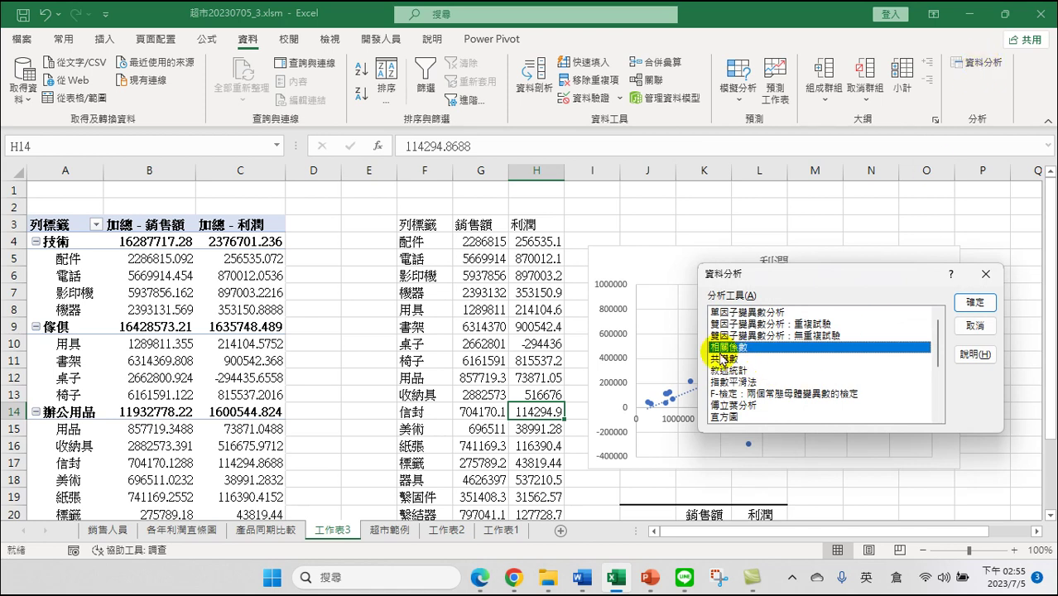
{"action": "left_click", "coordinate": [974, 301]}
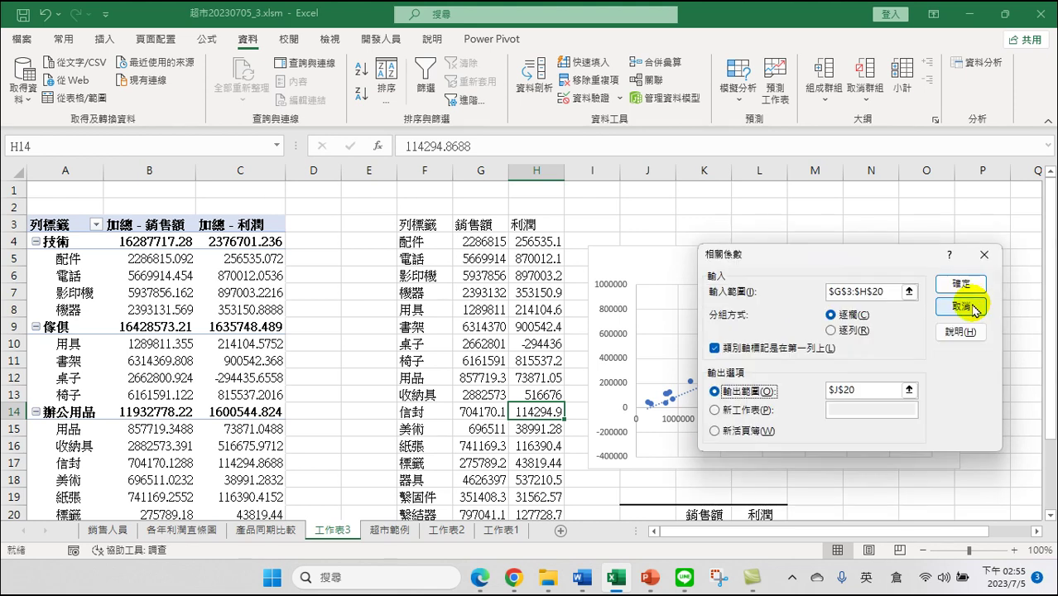
Replace the input range with $G$3:$H$9,$G$11:$H$20, skipping the 桌子 row.
{"action": "left_click", "coordinate": [887, 291]}
{"action": "left_click_drag", "start_coordinate": [887, 291], "coordinate": [795, 288]}
{"action": "left_click", "coordinate": [464, 208]}
{"action": "left_click_drag", "start_coordinate": [464, 207], "coordinate": [539, 306]}
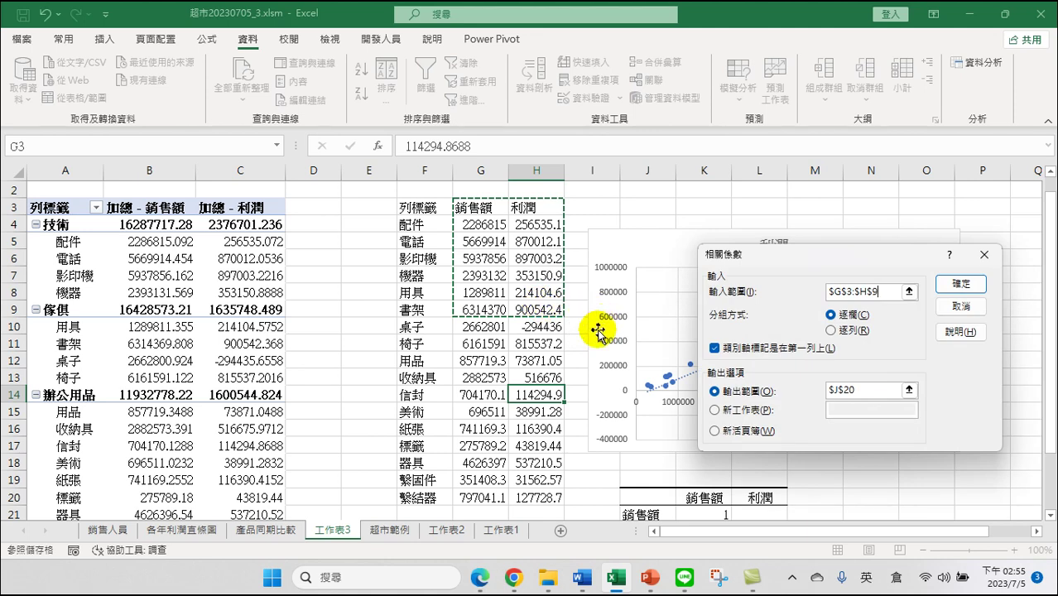
{"action": "left_click_drag", "start_coordinate": [464, 344], "coordinate": [547, 496], "text": "ctrl"}
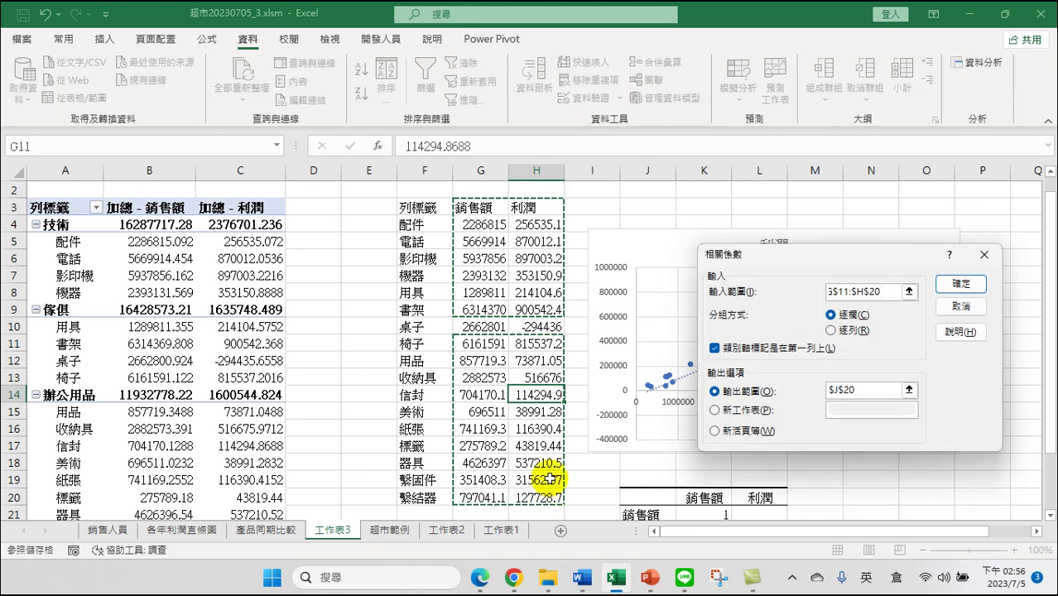
{"action": "left_click_drag", "start_coordinate": [894, 291], "coordinate": [792, 288]}
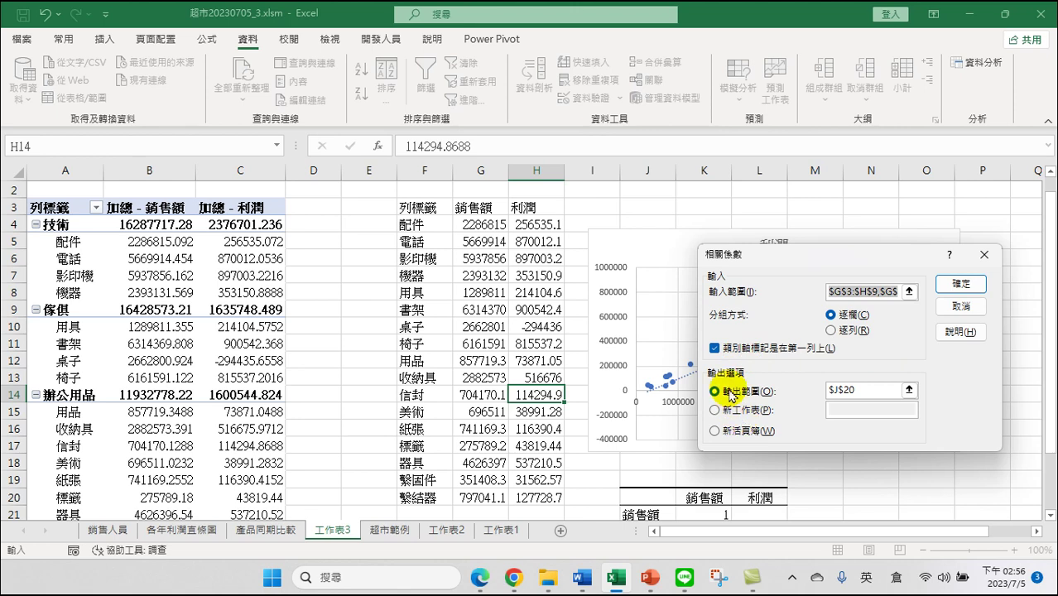
Set output to $N$20 and run, triggering the non-contiguous range warning.
{"action": "left_click_drag", "start_coordinate": [868, 389], "coordinate": [809, 390]}
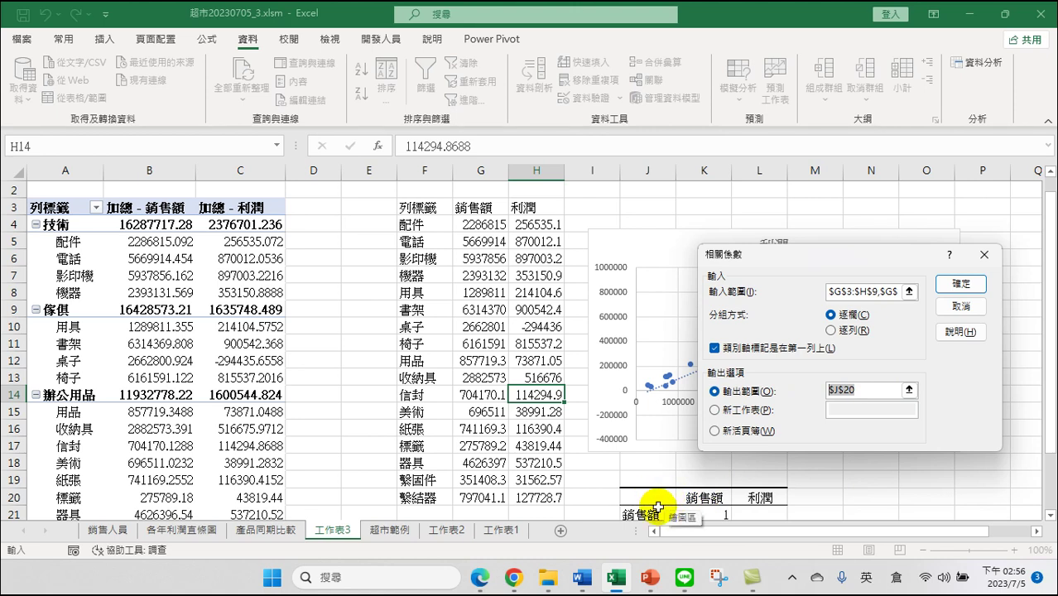
{"action": "left_click", "coordinate": [866, 493]}
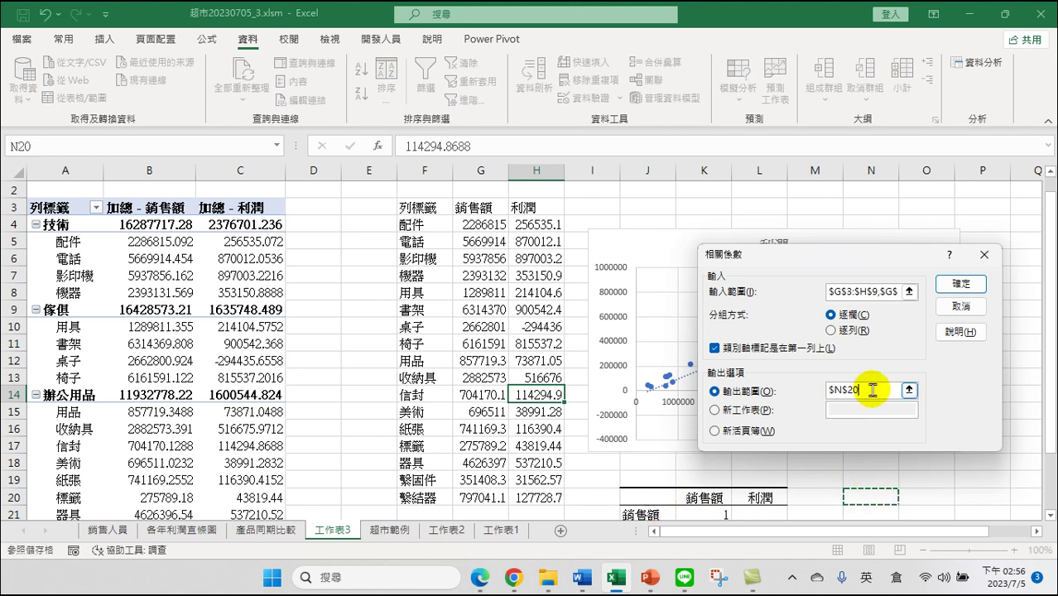
{"action": "left_click", "coordinate": [959, 283]}
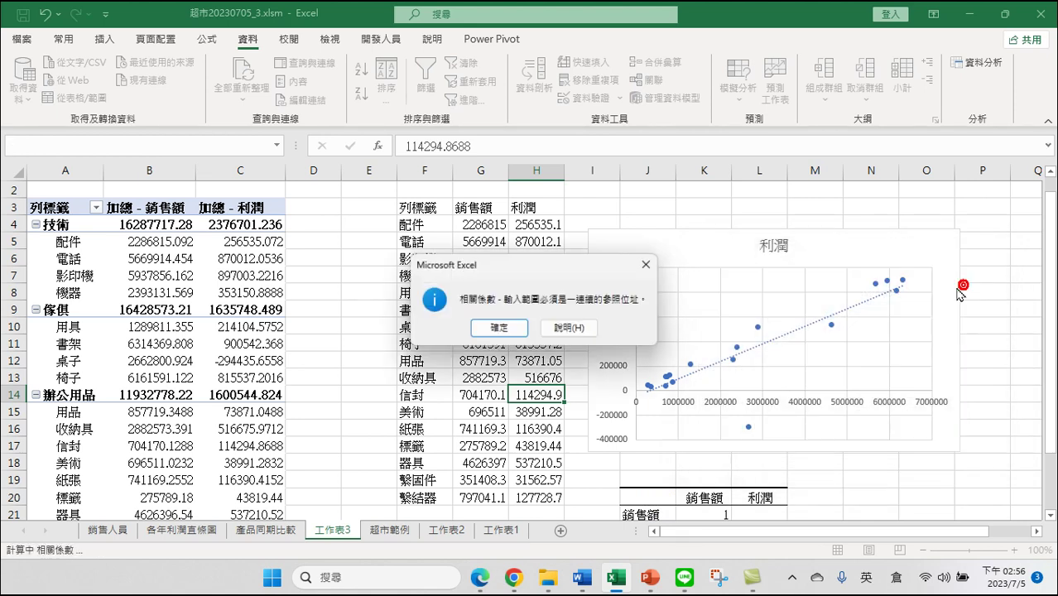
Dismiss the contiguous-range warnings and cancel the Correlation and Data Analysis dialogs.
{"action": "left_click", "coordinate": [498, 329]}
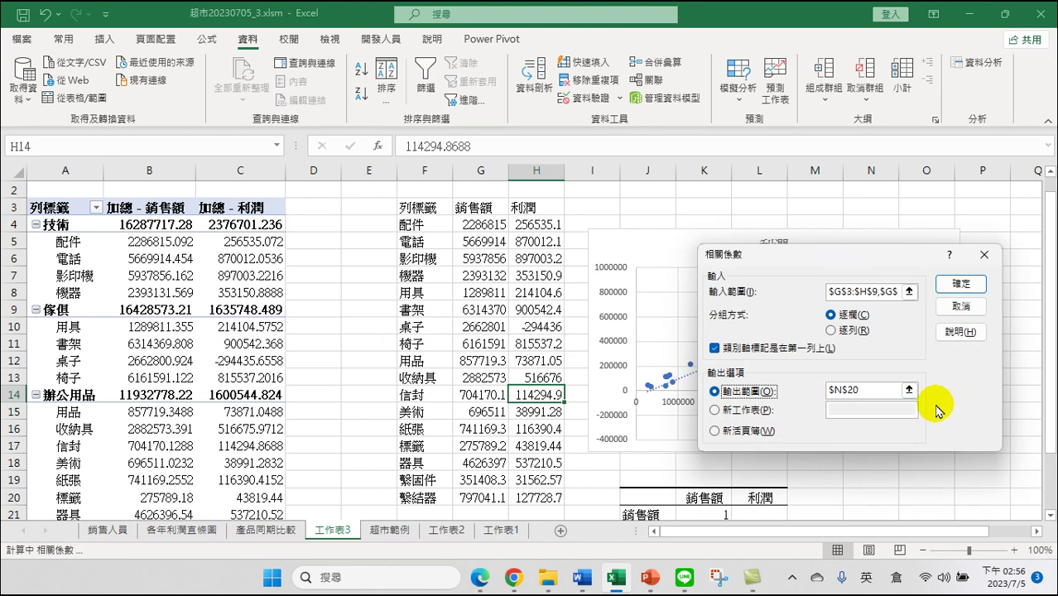
{"action": "left_click", "coordinate": [962, 284]}
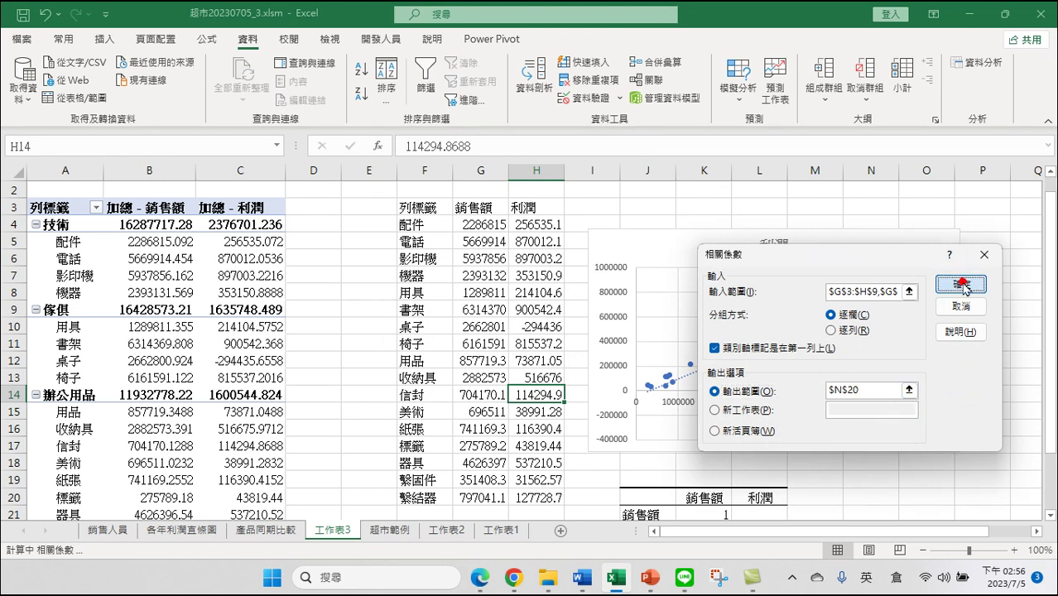
{"action": "left_click", "coordinate": [503, 327]}
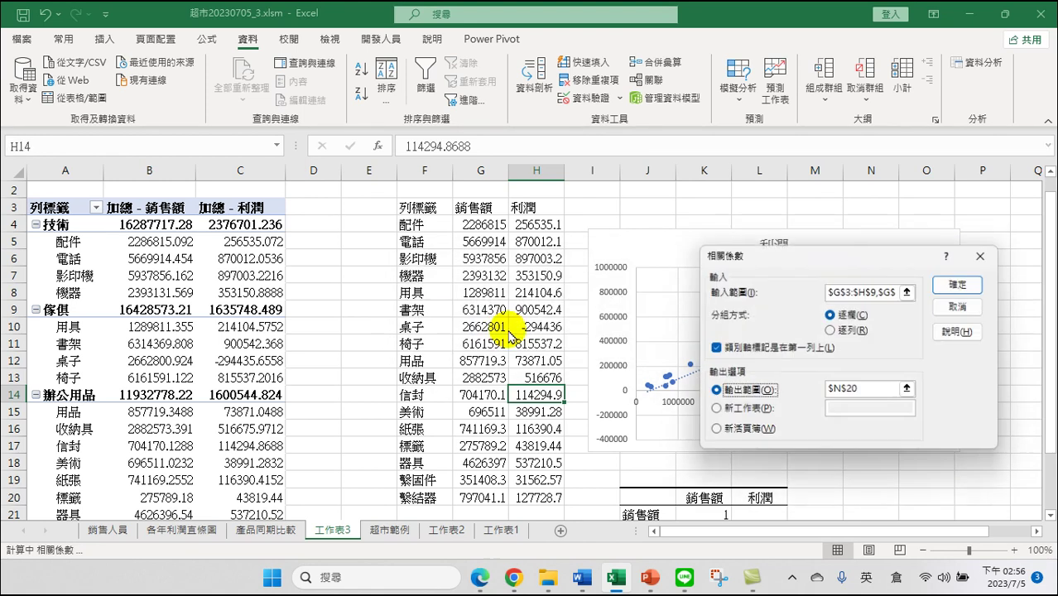
{"action": "left_click", "coordinate": [952, 305]}
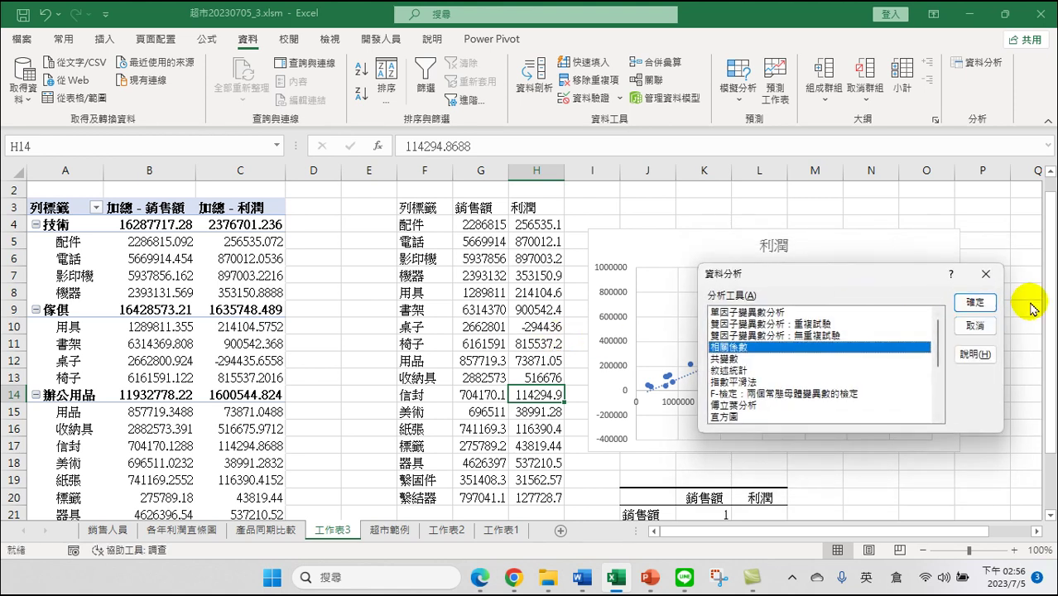
{"action": "left_click", "coordinate": [985, 274]}
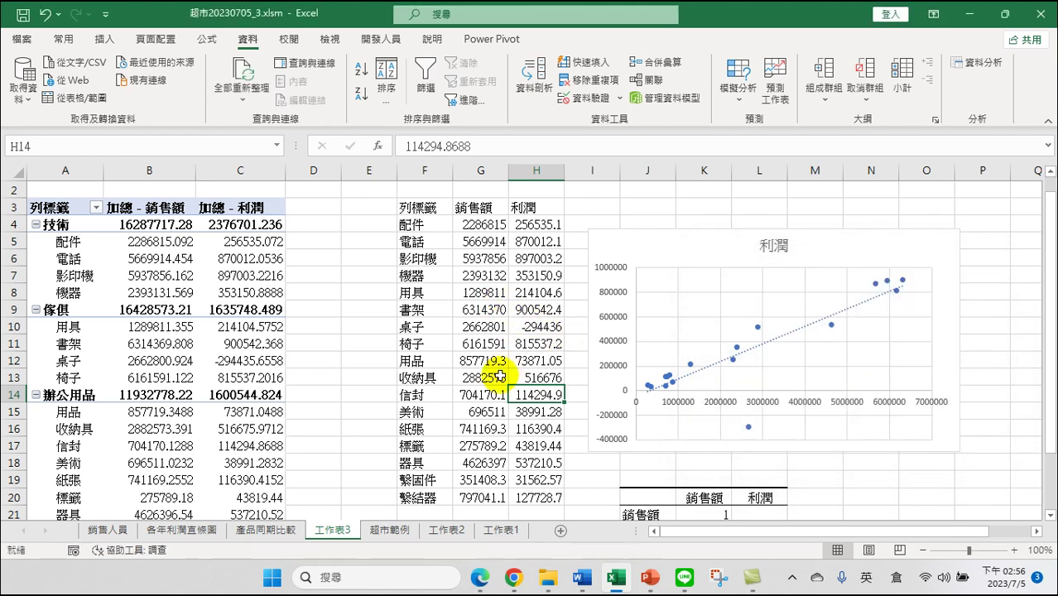
Delete the 桌子 row cells F10:H10, shifting the cells below up.
{"action": "left_click", "coordinate": [410, 327]}
{"action": "left_click_drag", "start_coordinate": [455, 327], "coordinate": [522, 325]}
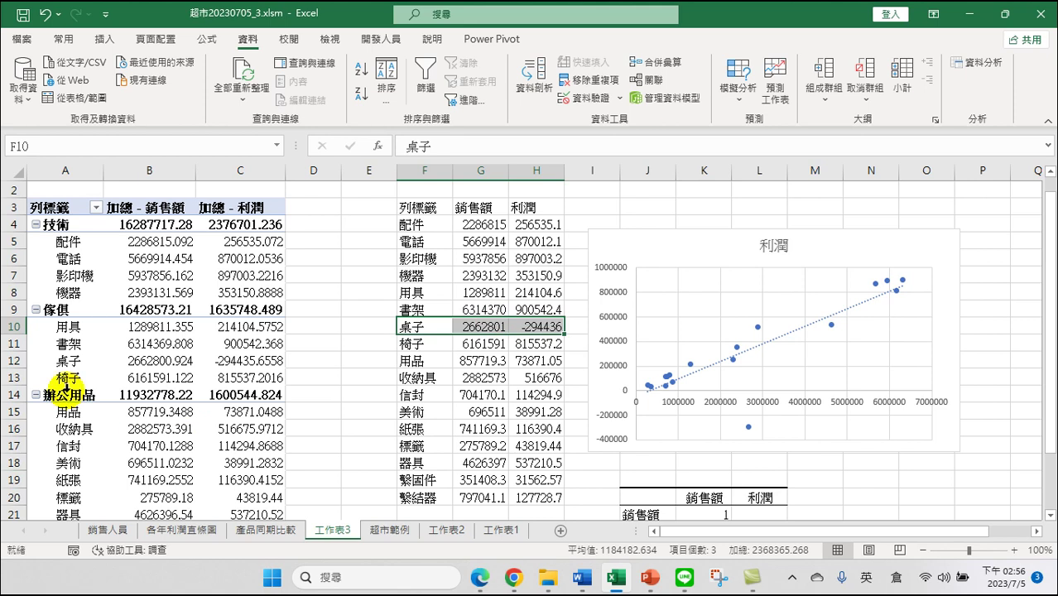
{"action": "right_click", "coordinate": [488, 328]}
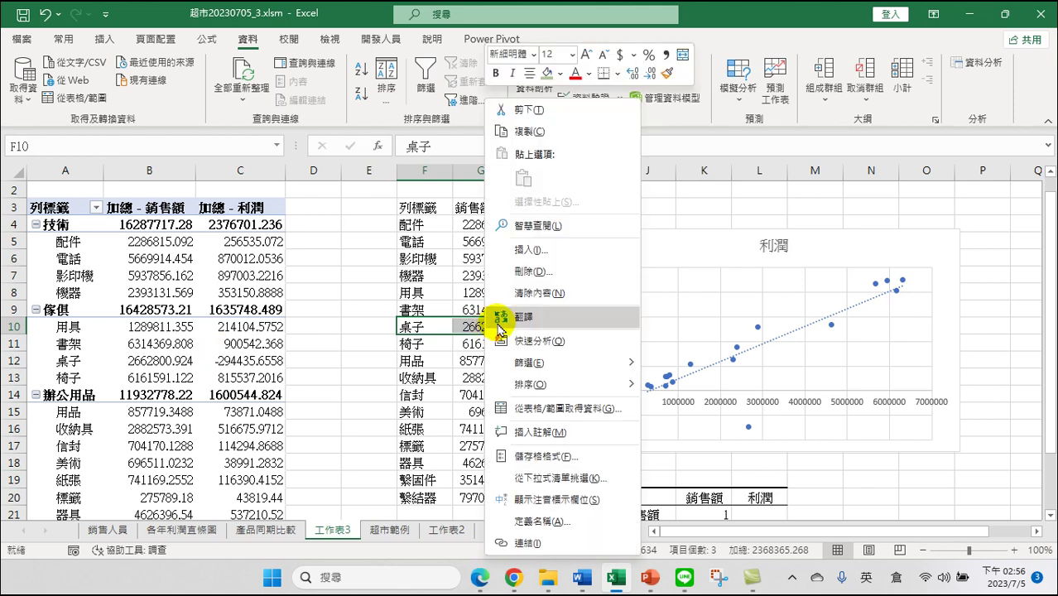
{"action": "left_click", "coordinate": [530, 270]}
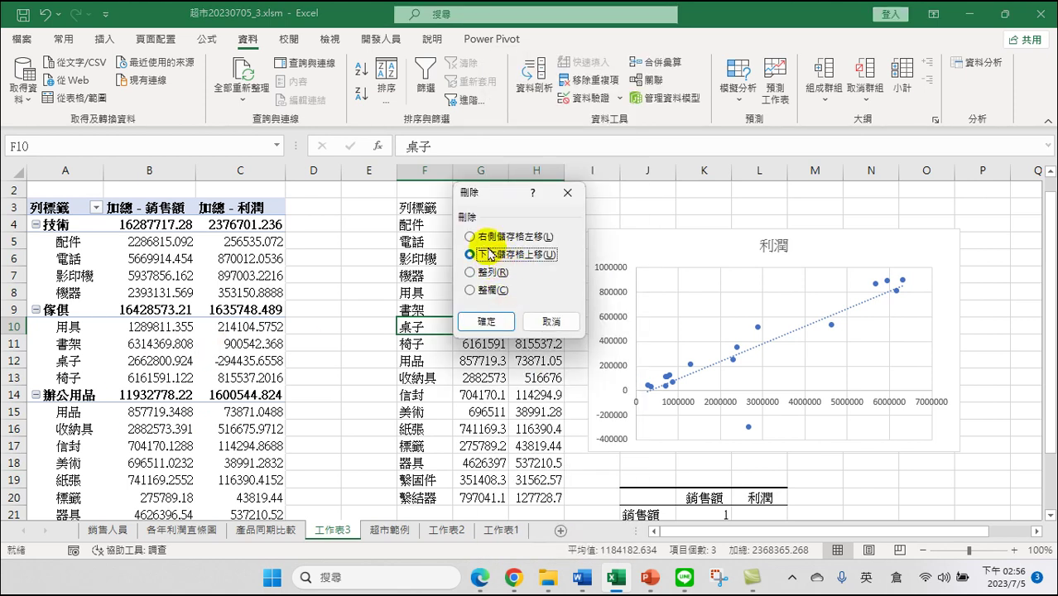
{"action": "left_click", "coordinate": [490, 322]}
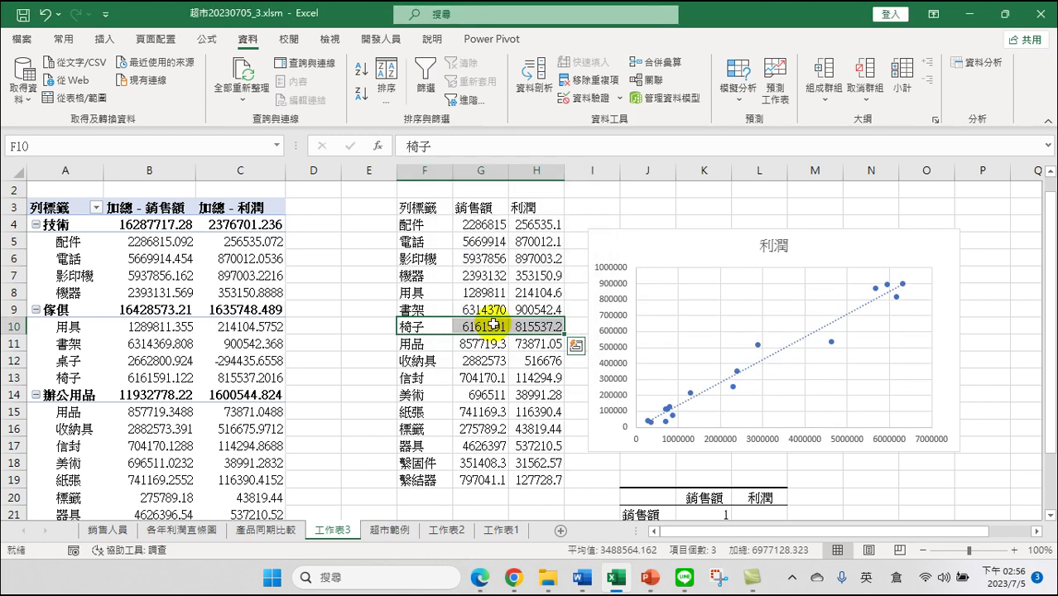
{"action": "left_click", "coordinate": [480, 395]}
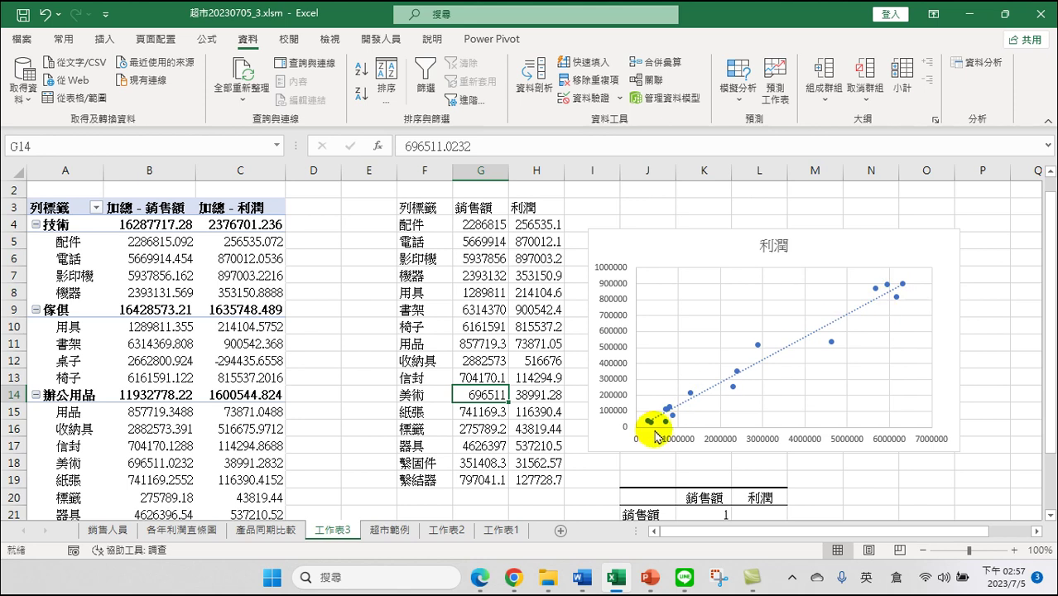
Run a Correlation analysis on input range G3:H19 with output starting at N20.
{"action": "mouse_move", "coordinate": [472, 207]}
{"action": "left_mouse_down"}
{"action": "mouse_move", "coordinate": [502, 222]}
{"action": "mouse_move", "coordinate": [551, 479]}
{"action": "left_mouse_up"}
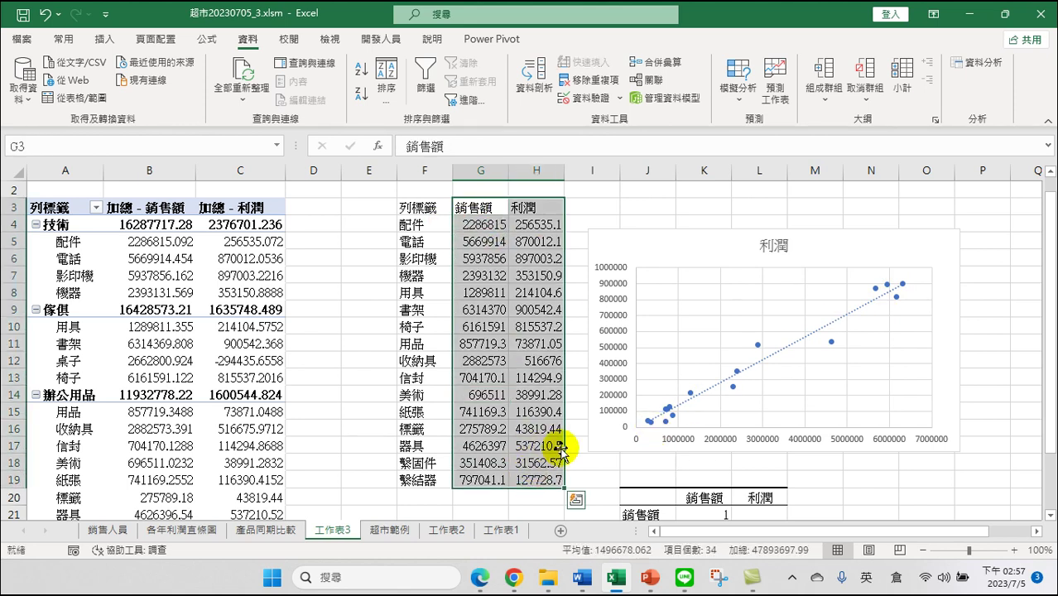
{"action": "left_click", "coordinate": [990, 68]}
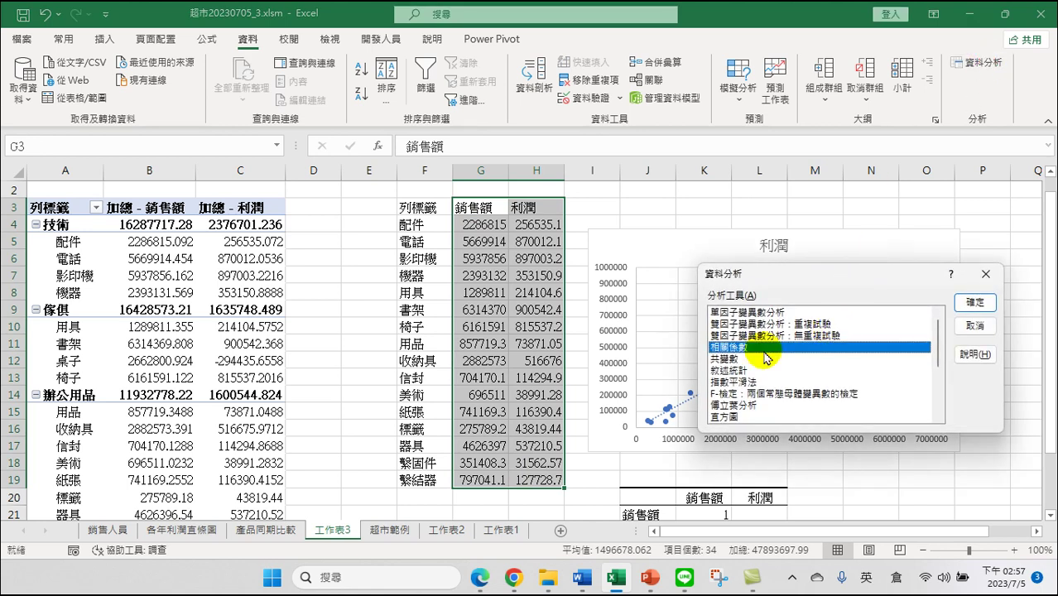
{"action": "left_click", "coordinate": [974, 302]}
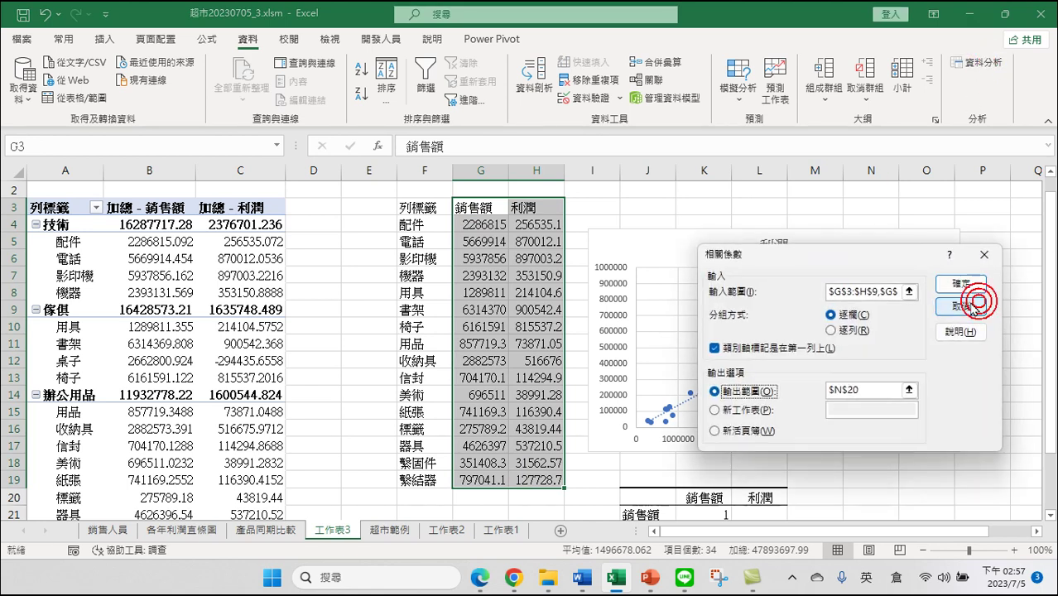
{"action": "left_click", "coordinate": [832, 292]}
{"action": "left_click_drag", "start_coordinate": [831, 291], "coordinate": [908, 292]}
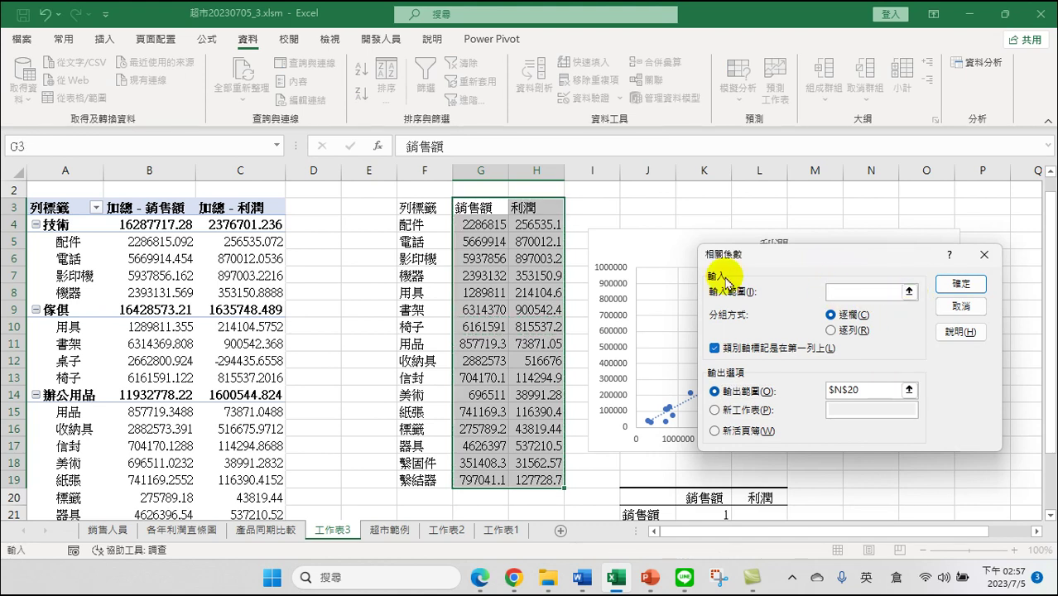
{"action": "mouse_move", "coordinate": [467, 208]}
{"action": "left_mouse_down"}
{"action": "mouse_move", "coordinate": [549, 241]}
{"action": "mouse_move", "coordinate": [535, 477]}
{"action": "left_mouse_up"}
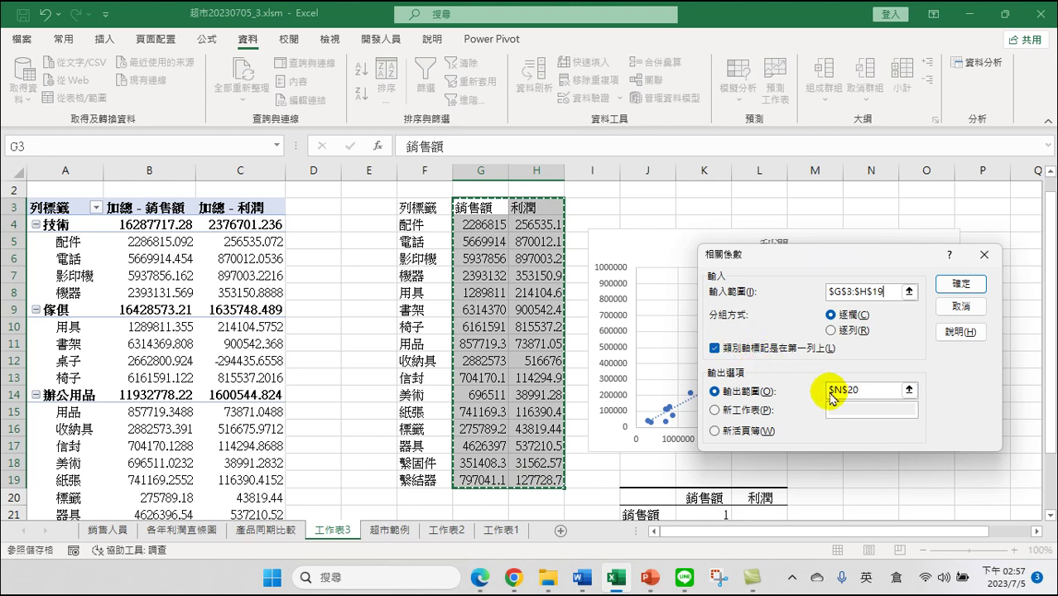
{"action": "left_click", "coordinate": [865, 389]}
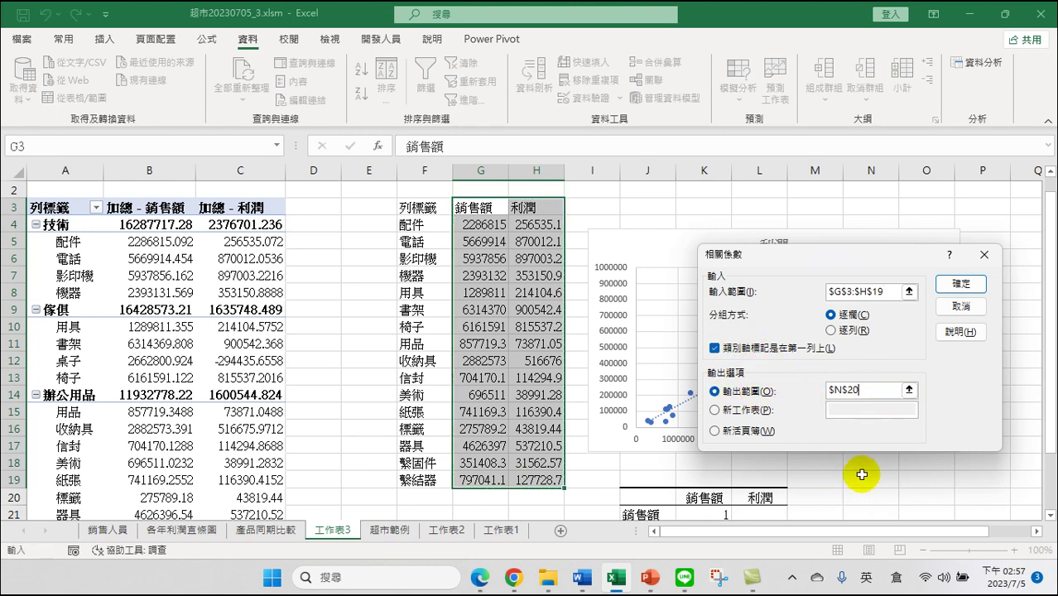
{"action": "key", "text": "BackSpace"}
{"action": "key", "text": "BackSpace"}
{"action": "key", "text": "BackSpace"}
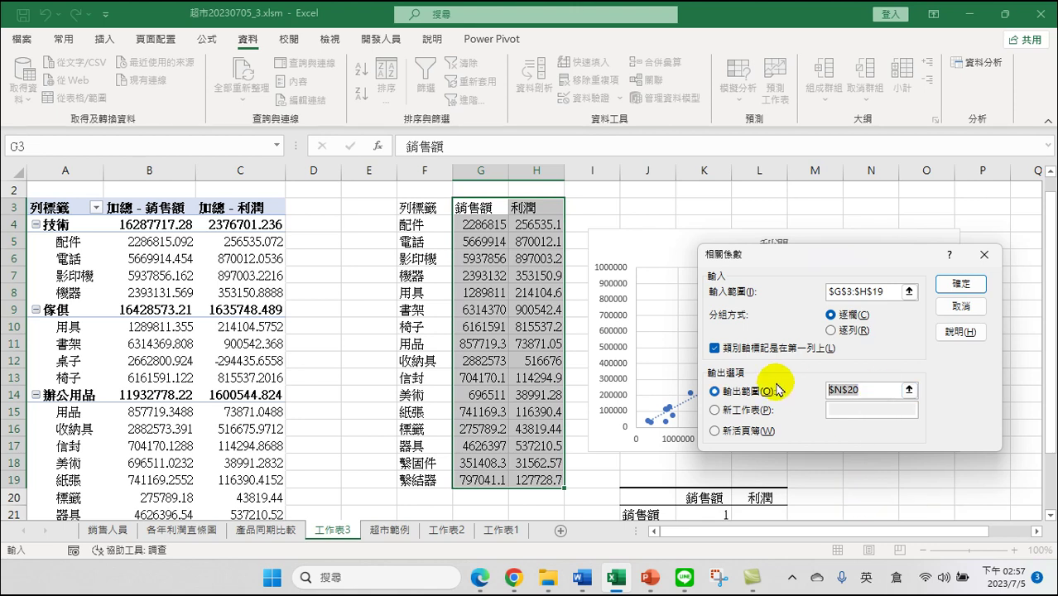
{"action": "left_click", "coordinate": [870, 496]}
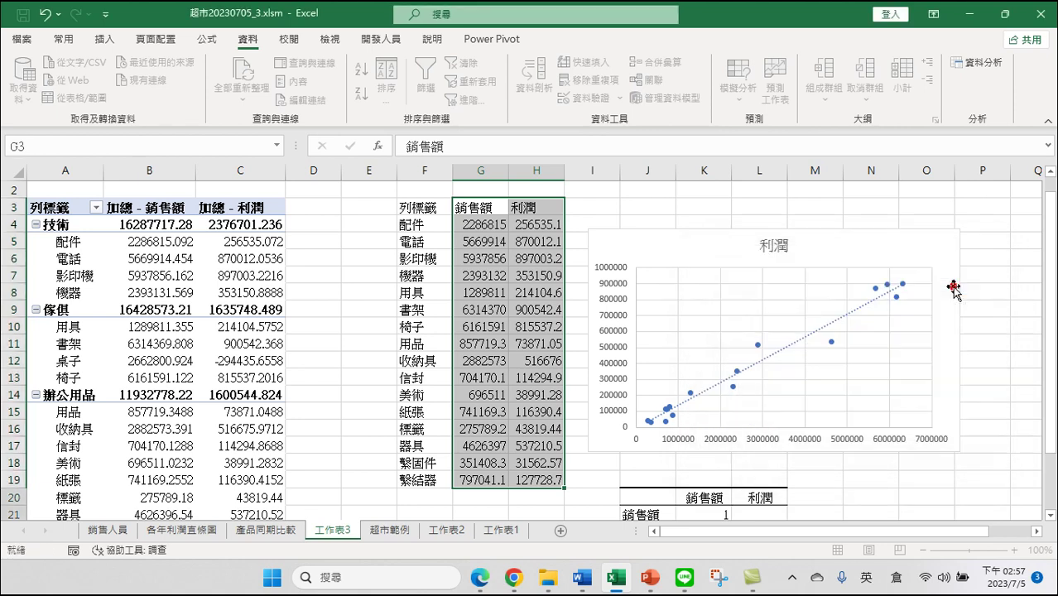
{"action": "left_click", "coordinate": [958, 284]}
{"action": "scroll", "coordinate": [865, 364], "scroll_direction": "down", "scroll_amount": 2}
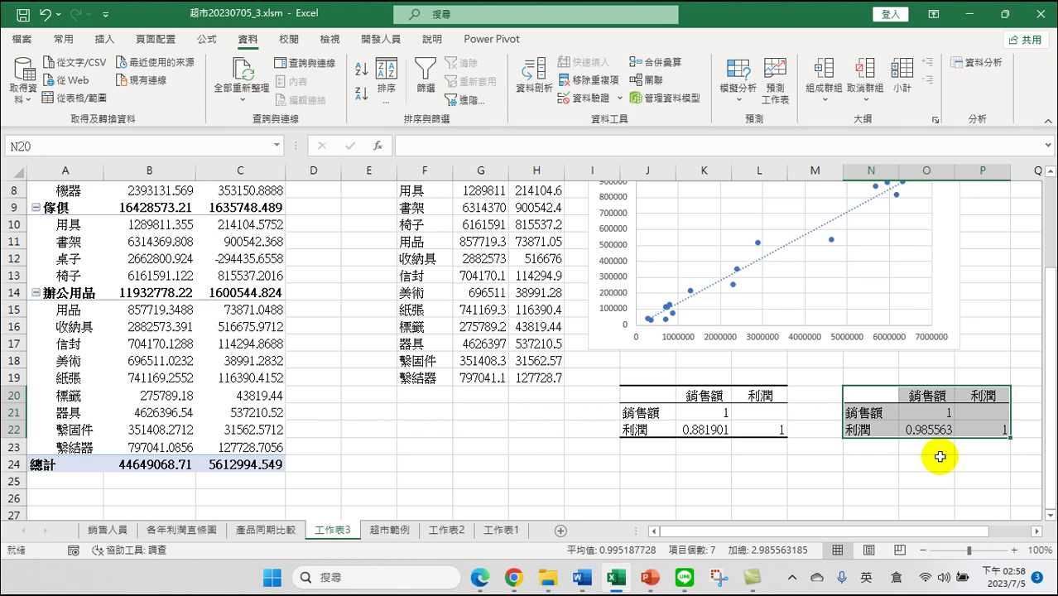
{"action": "scroll", "coordinate": [806, 335], "scroll_direction": "up", "scroll_amount": 2}
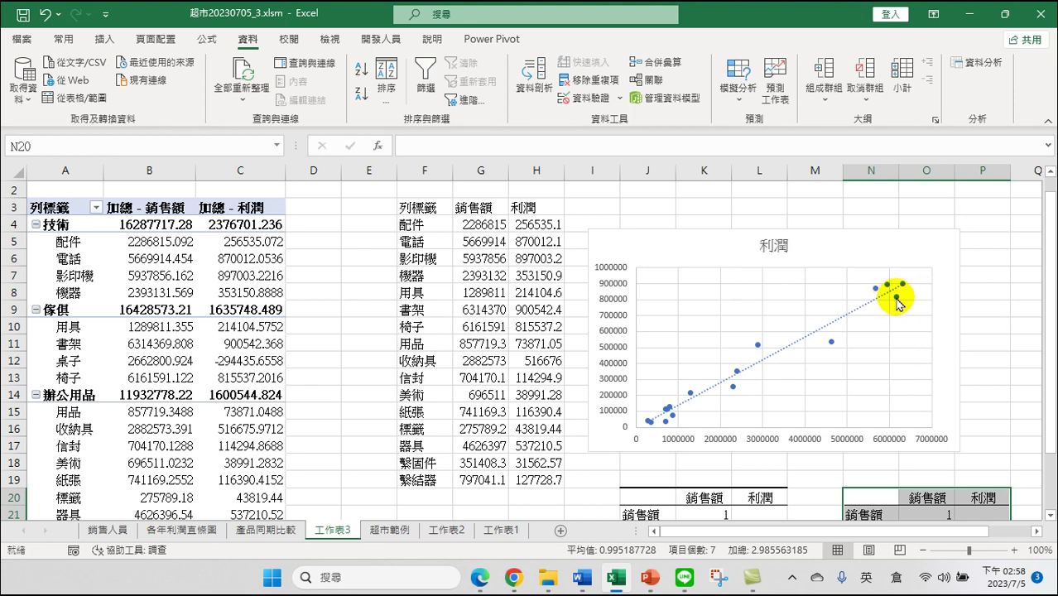
{"action": "mouse_move", "coordinate": [897, 297]}
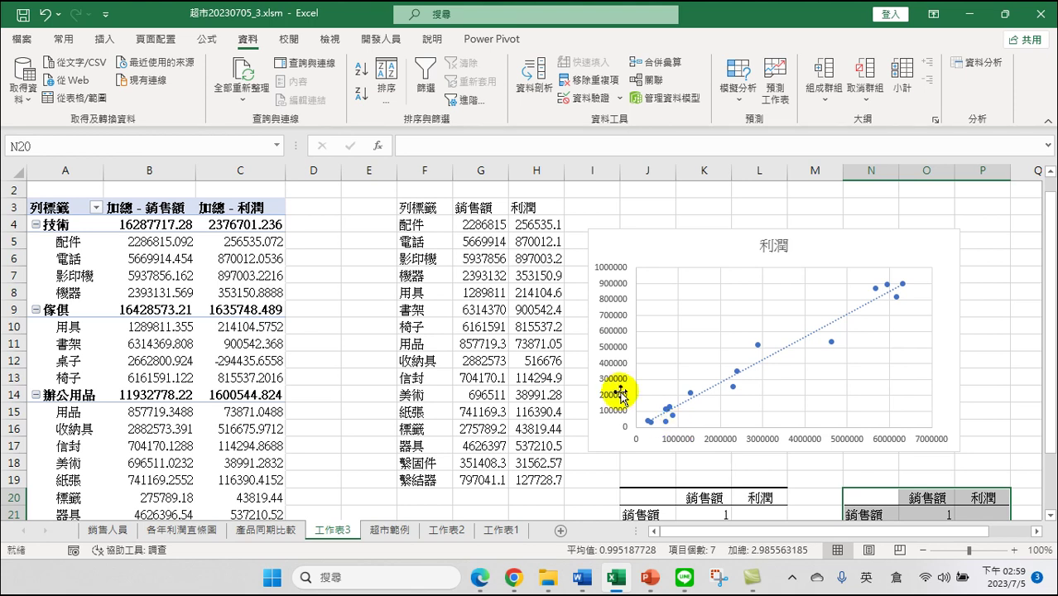
{"action": "mouse_move", "coordinate": [877, 294]}
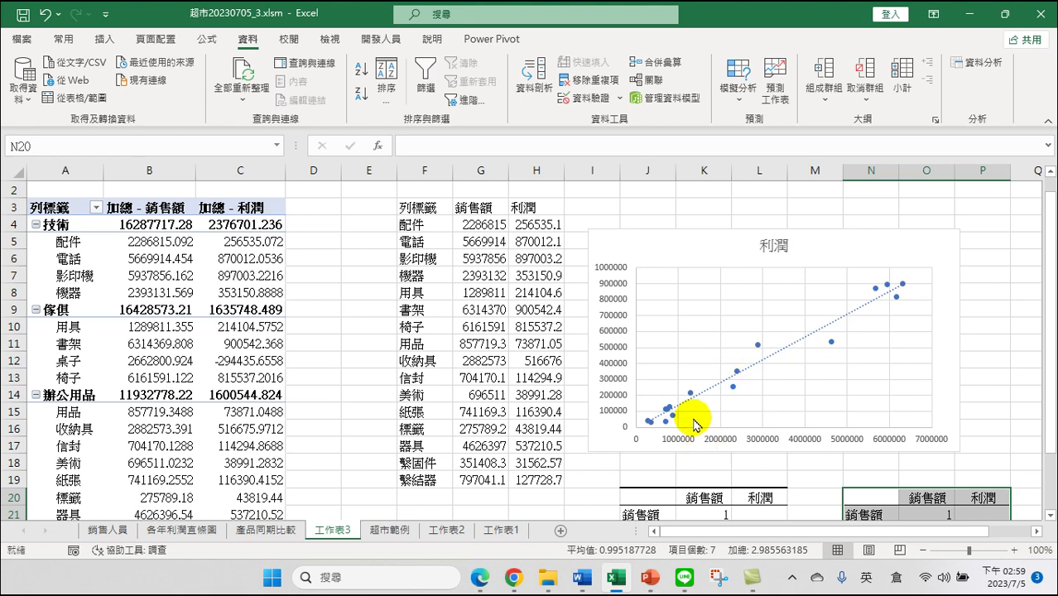
{"action": "scroll", "coordinate": [699, 440], "scroll_direction": "down", "scroll_amount": 1}
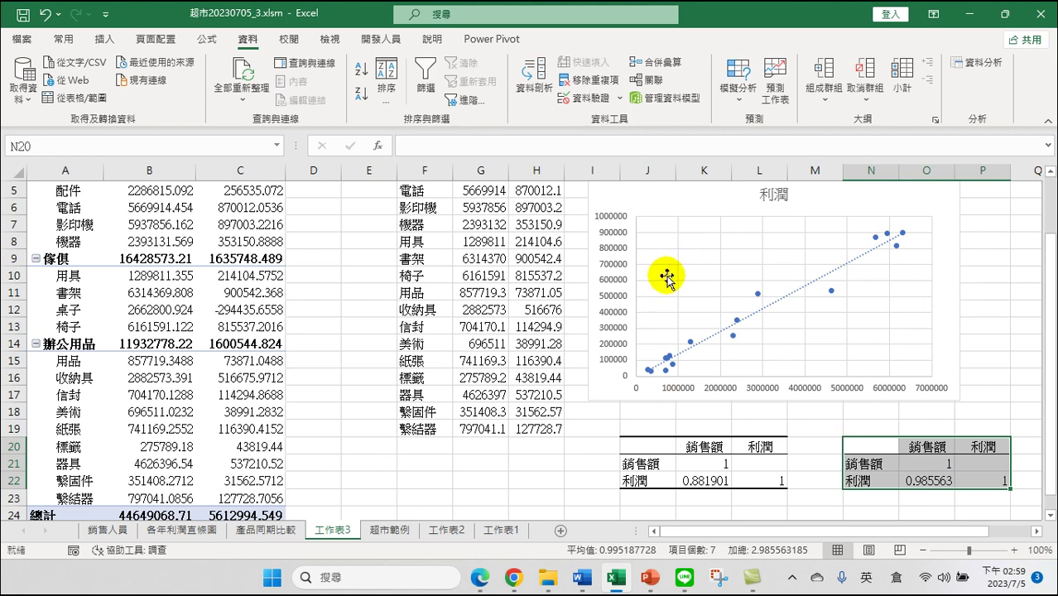
{"action": "scroll", "coordinate": [666, 281], "scroll_direction": "up", "scroll_amount": 2}
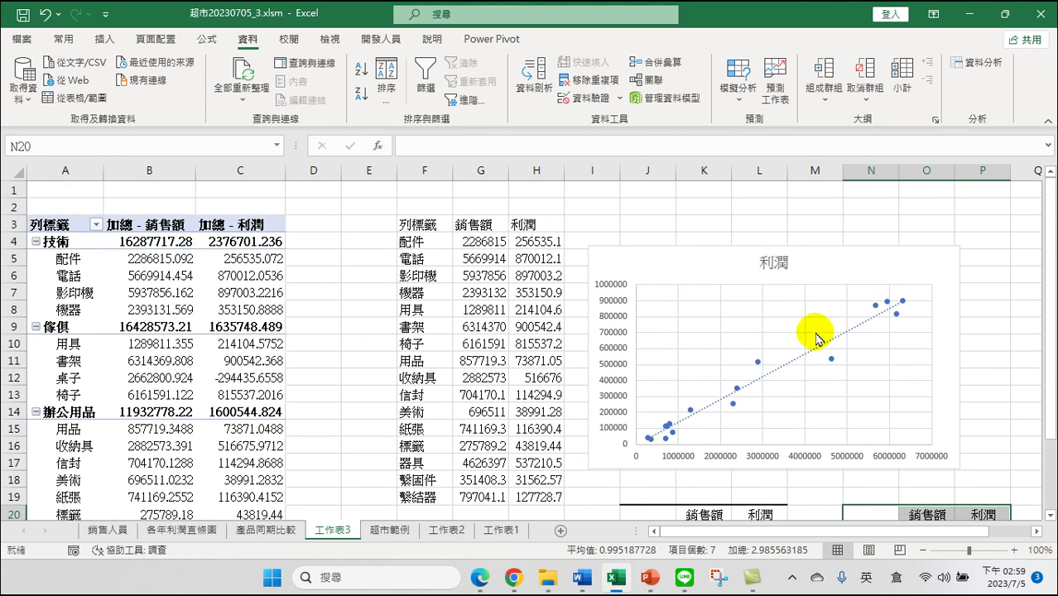
{"action": "scroll", "coordinate": [860, 314], "scroll_direction": "down", "scroll_amount": 2}
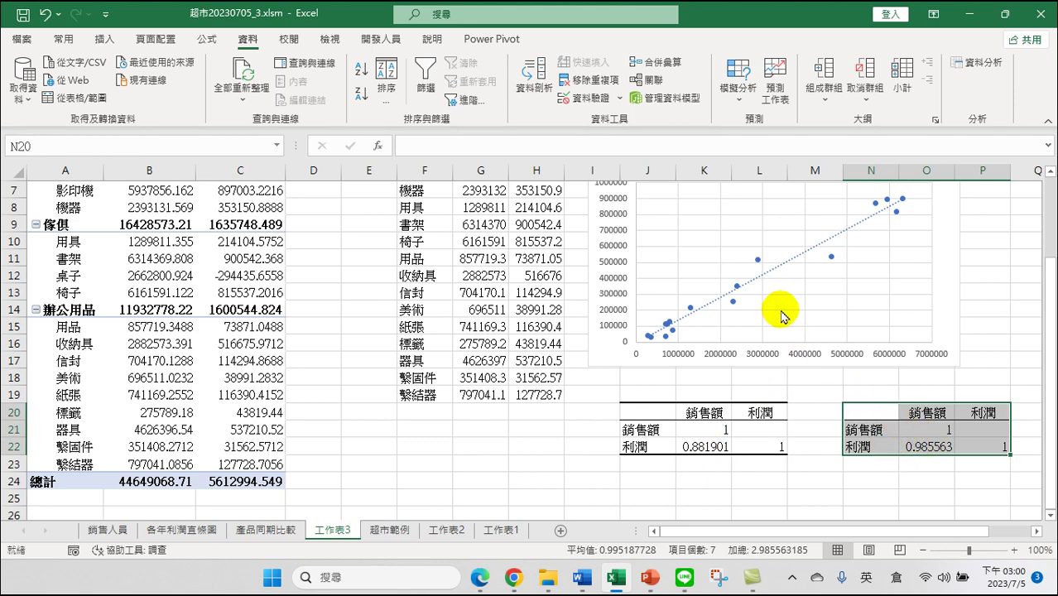
{"action": "scroll", "coordinate": [775, 307], "scroll_direction": "up", "scroll_amount": 2}
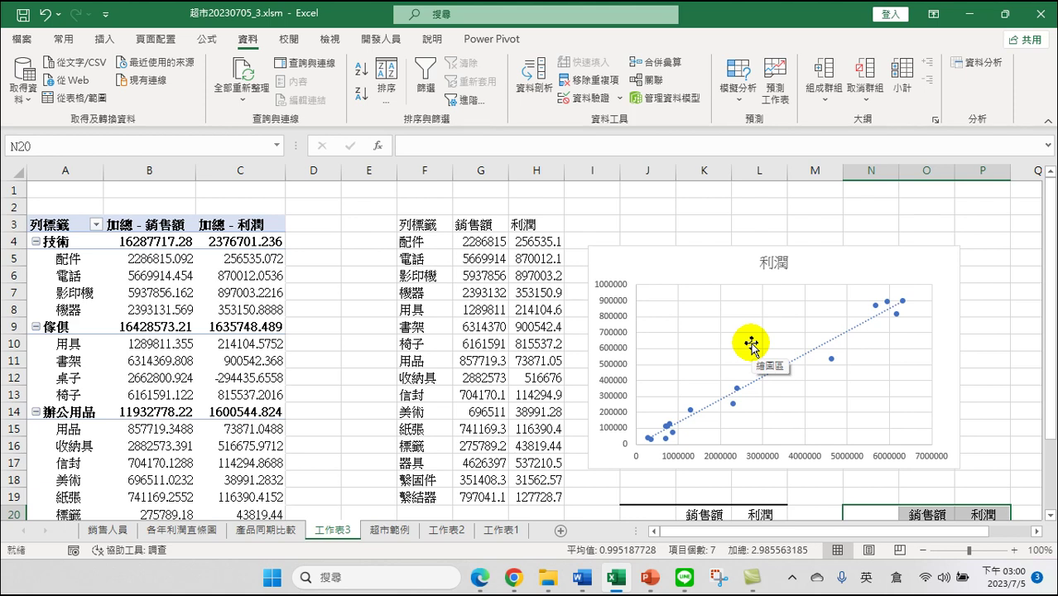
Rename the 工作表3 sheet tab to 銷售利潤散佈圖.
{"action": "left_click_drag", "start_coordinate": [331, 529], "coordinate": [372, 530]}
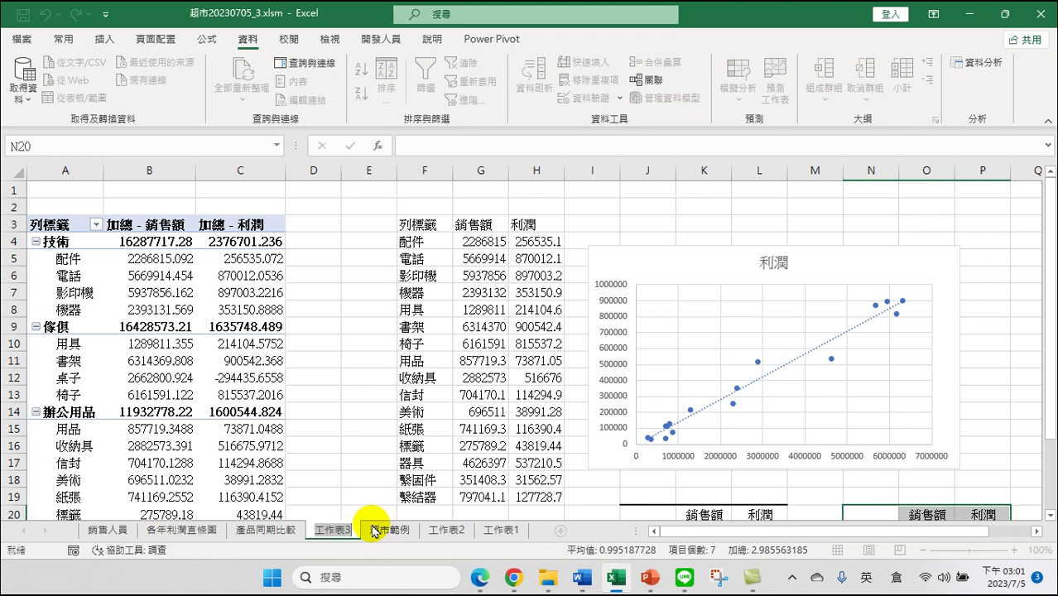
{"action": "key", "text": "shift"}
{"action": "type", "text": "金火"}
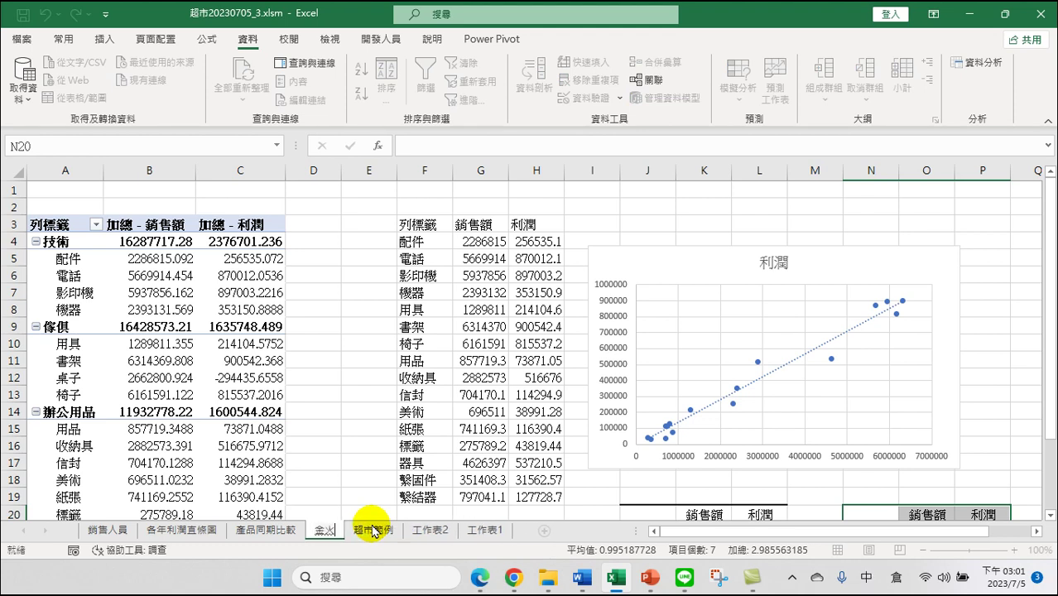
{"action": "type", "text": "銷售利"}
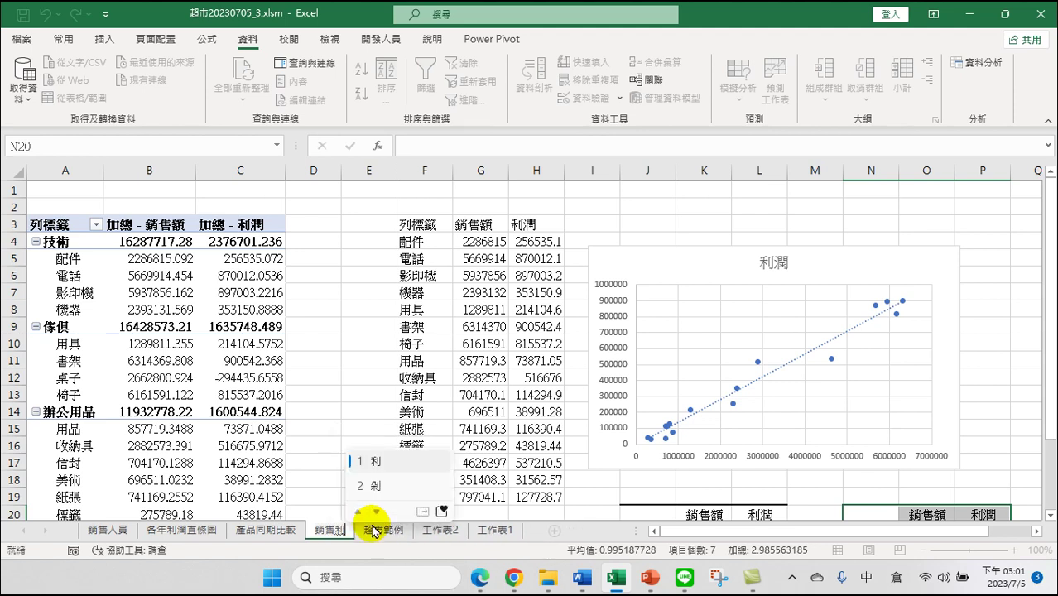
{"action": "type", "text": "潤廿月人大"}
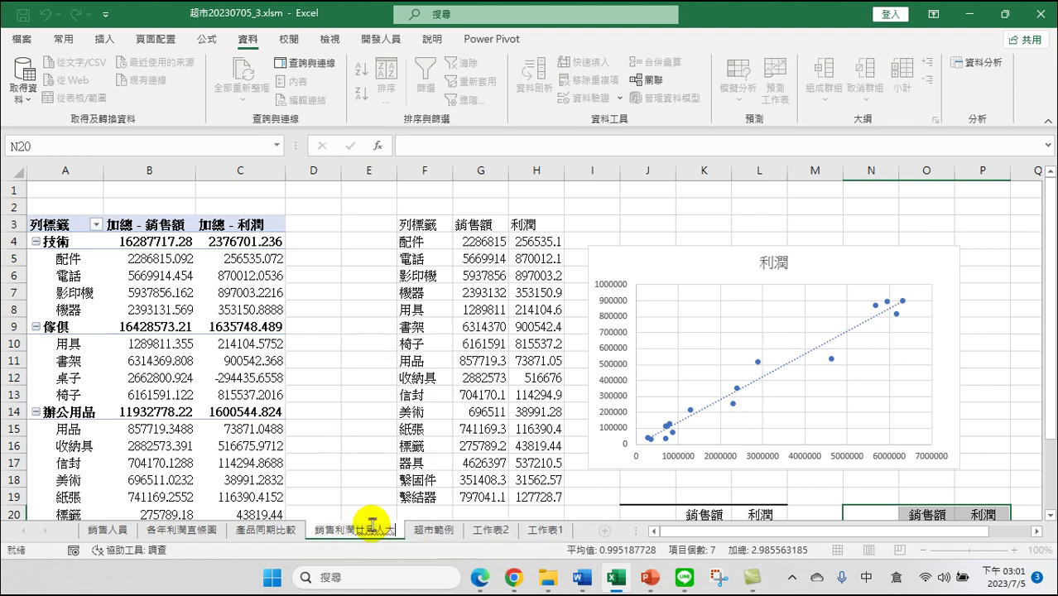
{"action": "type", "text": "散"}
{"action": "type", "text": "佈田口卜圖"}
{"action": "key", "text": "Return"}
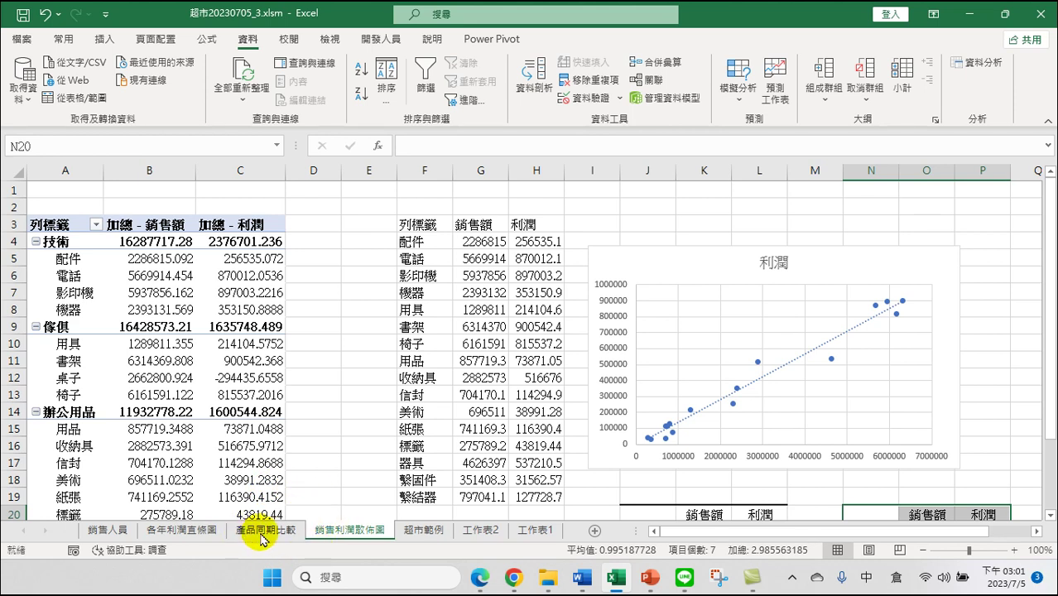
Switch to the 產品同期比較 sheet and review its 2019-versus-2020 利潤 pivot table and chart.
{"action": "left_click", "coordinate": [261, 534]}
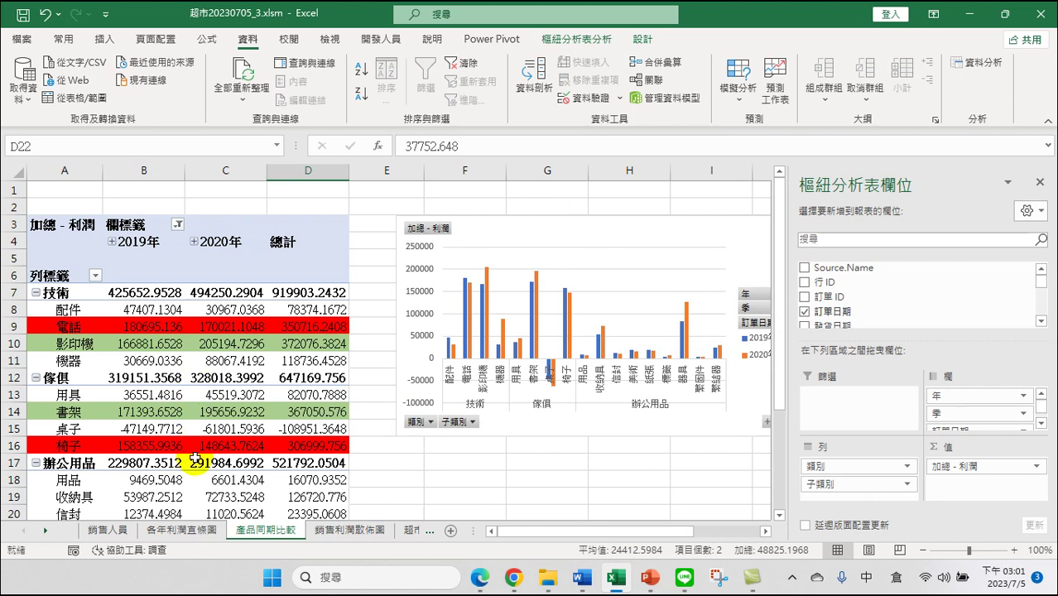
{"action": "scroll", "coordinate": [191, 442], "scroll_direction": "down", "scroll_amount": 2}
{"action": "scroll", "coordinate": [191, 442], "scroll_direction": "down", "scroll_amount": 2}
{"action": "scroll", "coordinate": [191, 442], "scroll_direction": "up", "scroll_amount": 3}
{"action": "scroll", "coordinate": [191, 442], "scroll_direction": "up", "scroll_amount": 1}
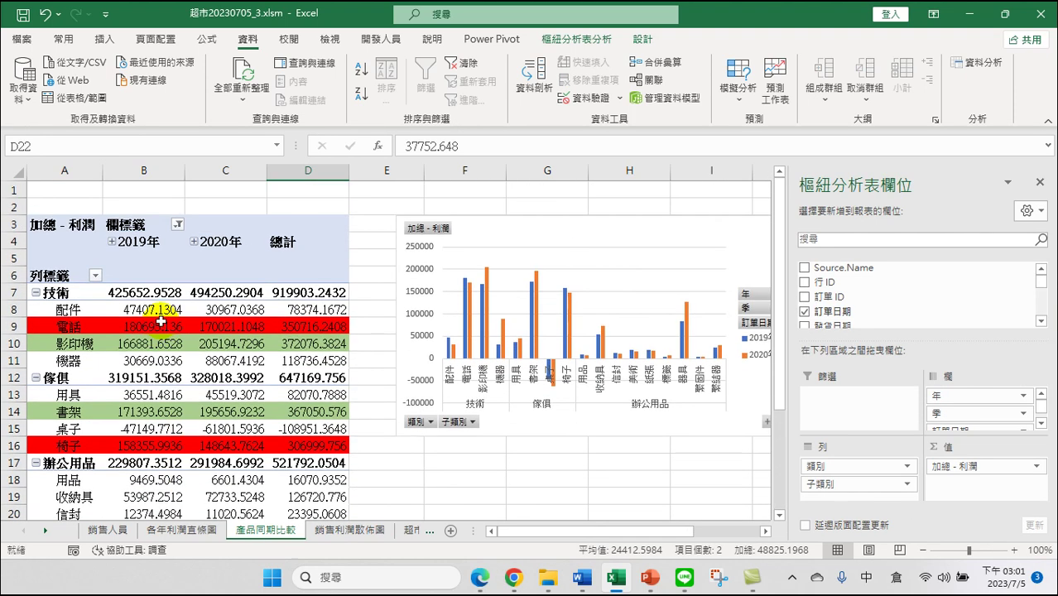
{"action": "mouse_move", "coordinate": [306, 336]}
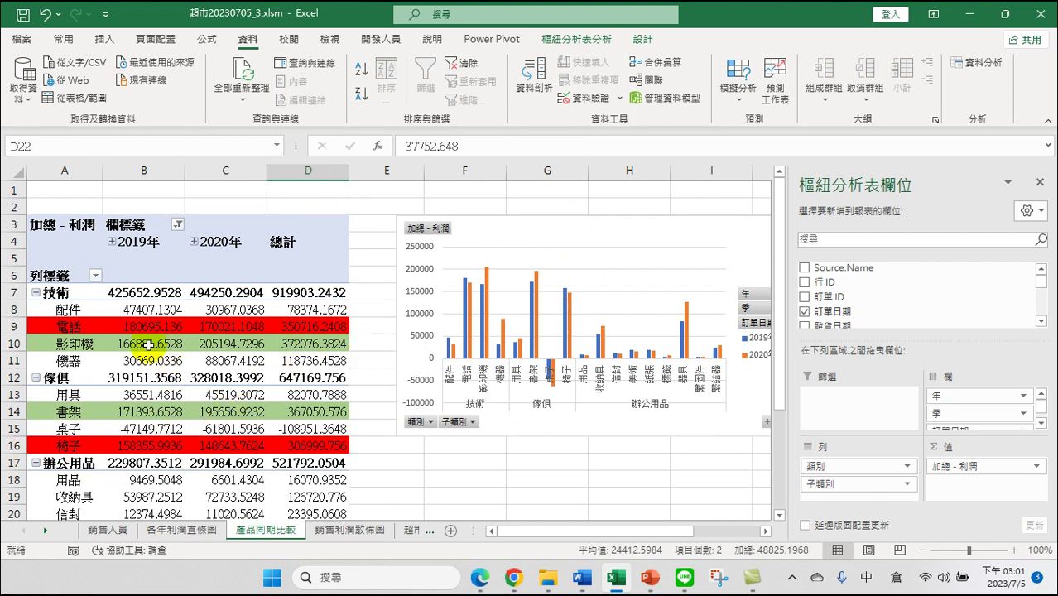
{"action": "mouse_move", "coordinate": [148, 346]}
{"action": "mouse_move", "coordinate": [204, 467]}
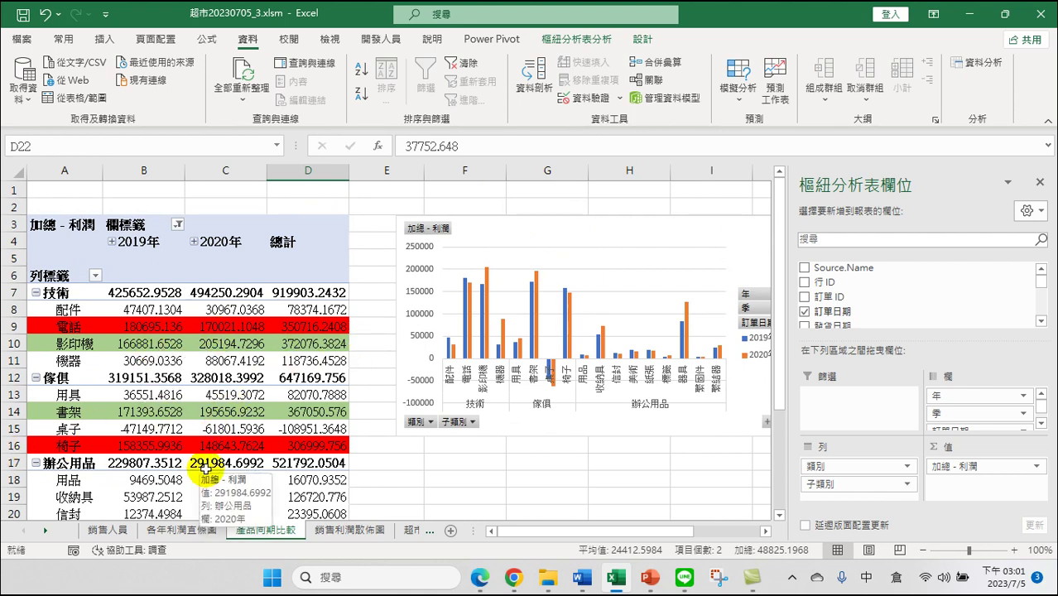